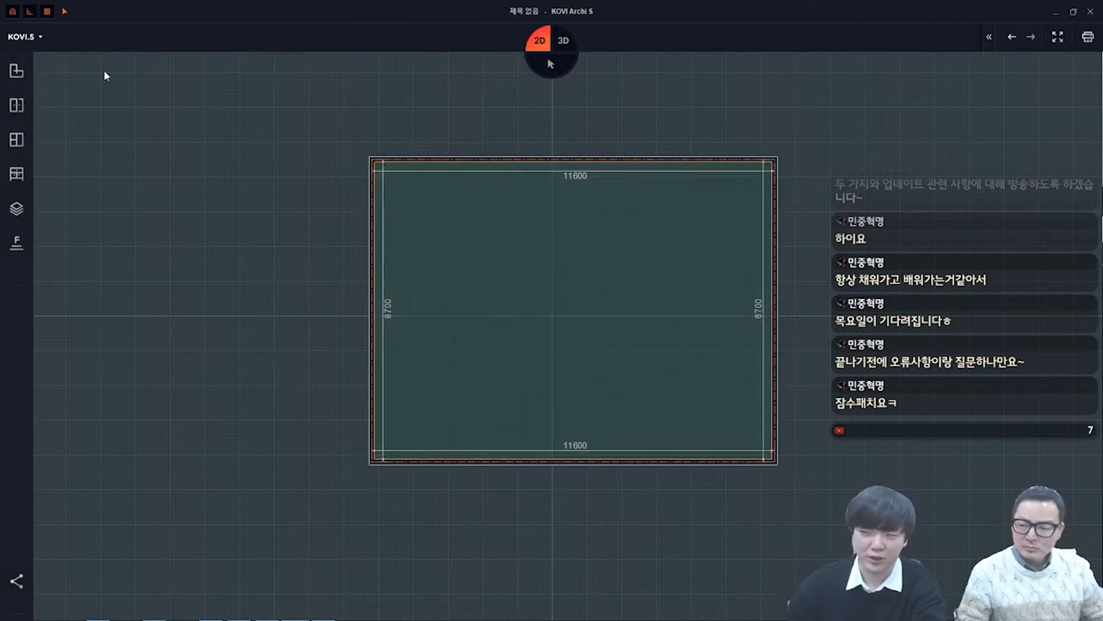
Place three 4짝미서기창 sliding windows, each 3000 mm wide, side by side along the plan's lower wall
{"action": "left_click", "coordinate": [16, 105]}
{"action": "left_click", "coordinate": [118, 38]}
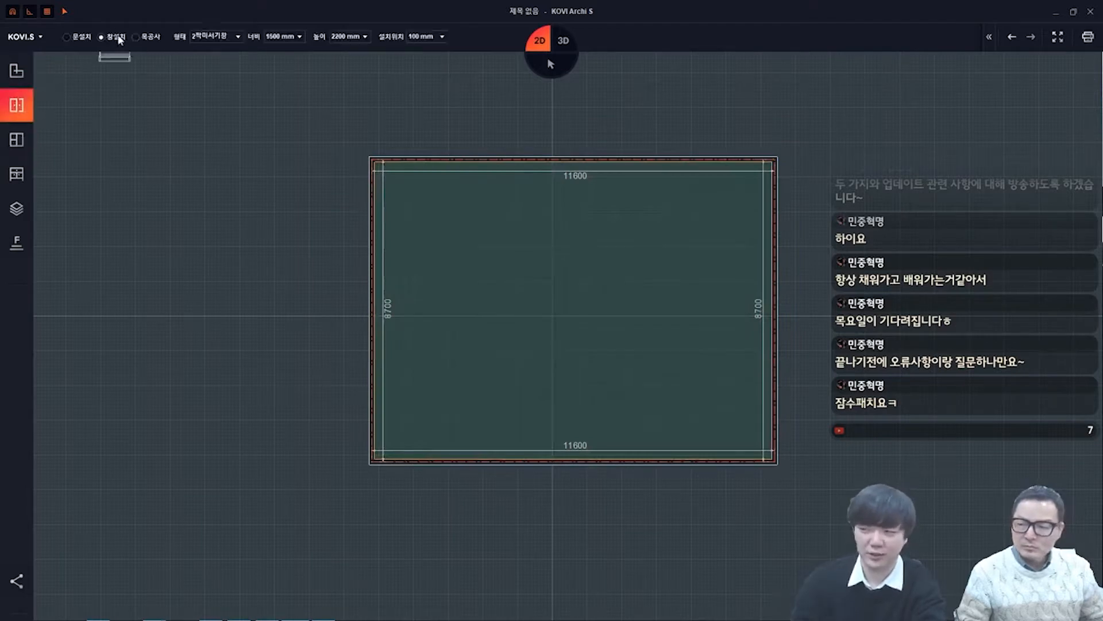
{"action": "left_click", "coordinate": [238, 36]}
{"action": "left_click", "coordinate": [217, 81]}
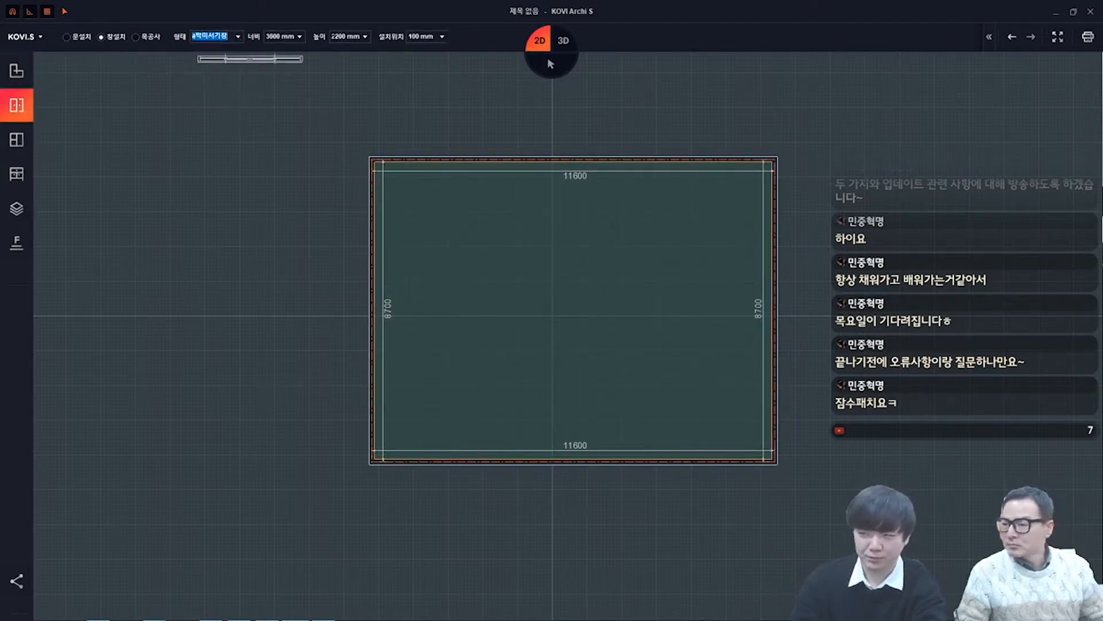
{"action": "left_click", "coordinate": [479, 461]}
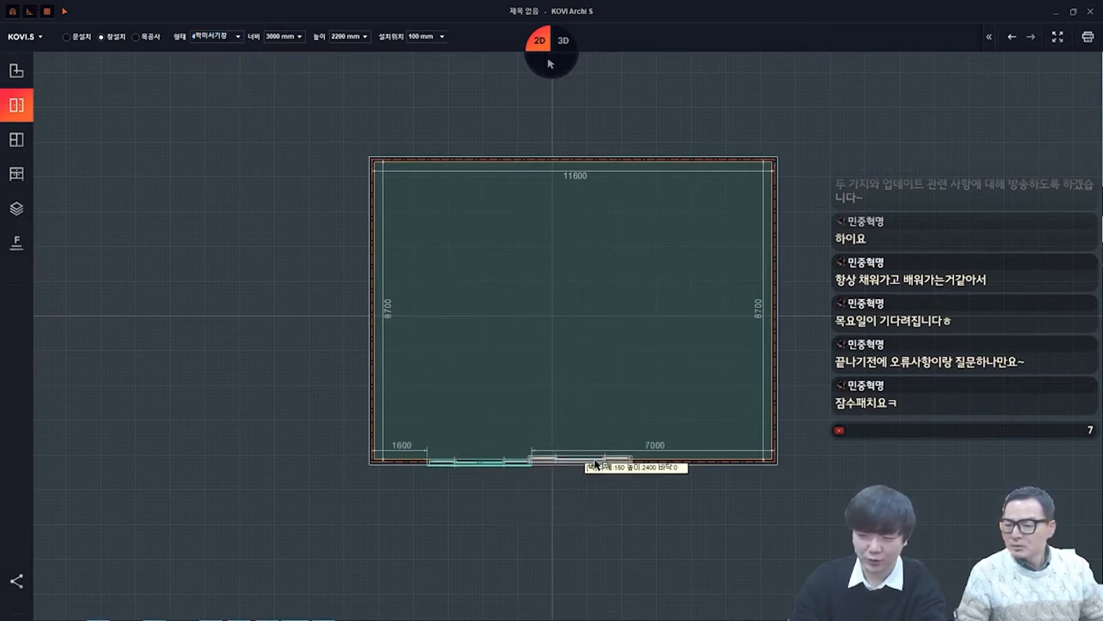
{"action": "left_click", "coordinate": [590, 461]}
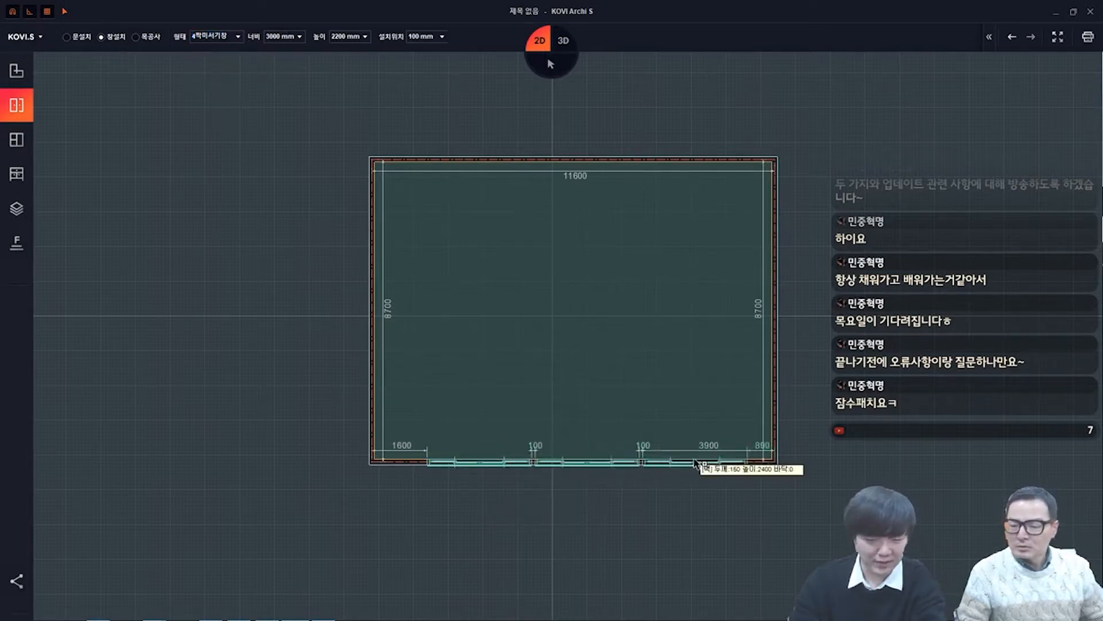
{"action": "left_click", "coordinate": [697, 451]}
Switch to the 3D view and apply wallpaper 19065-6 to the room's walls
{"action": "left_click", "coordinate": [564, 42]}
{"action": "middle_click_drag", "start_coordinate": [724, 416], "coordinate": [653, 356]}
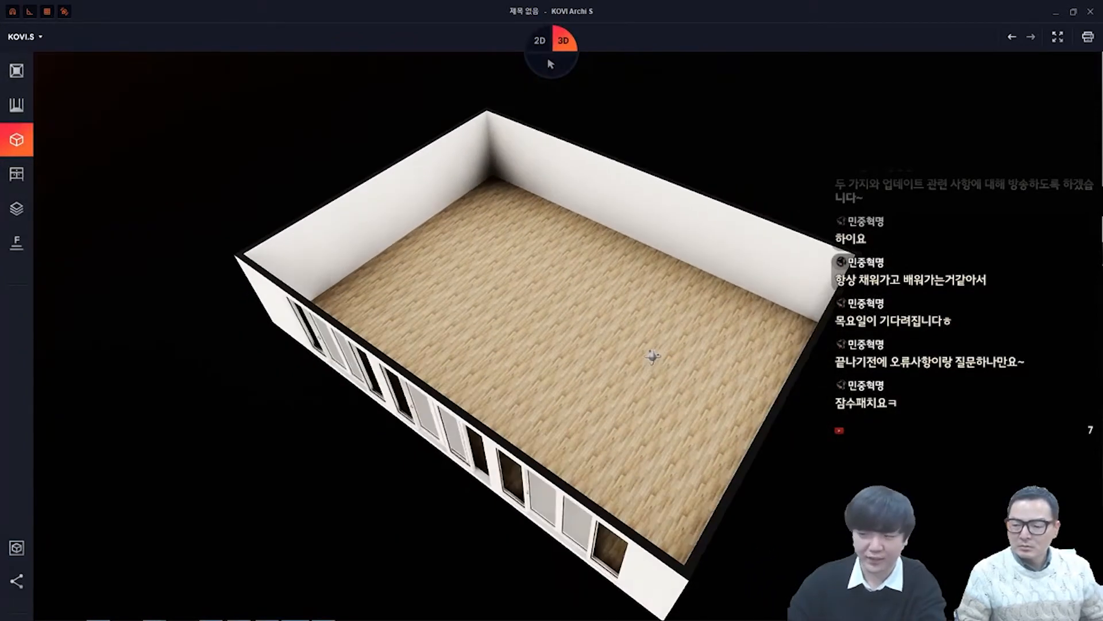
{"action": "scroll", "coordinate": [653, 356], "scroll_direction": "up", "scroll_amount": 3}
{"action": "middle_click_drag", "start_coordinate": [674, 298], "coordinate": [684, 574]}
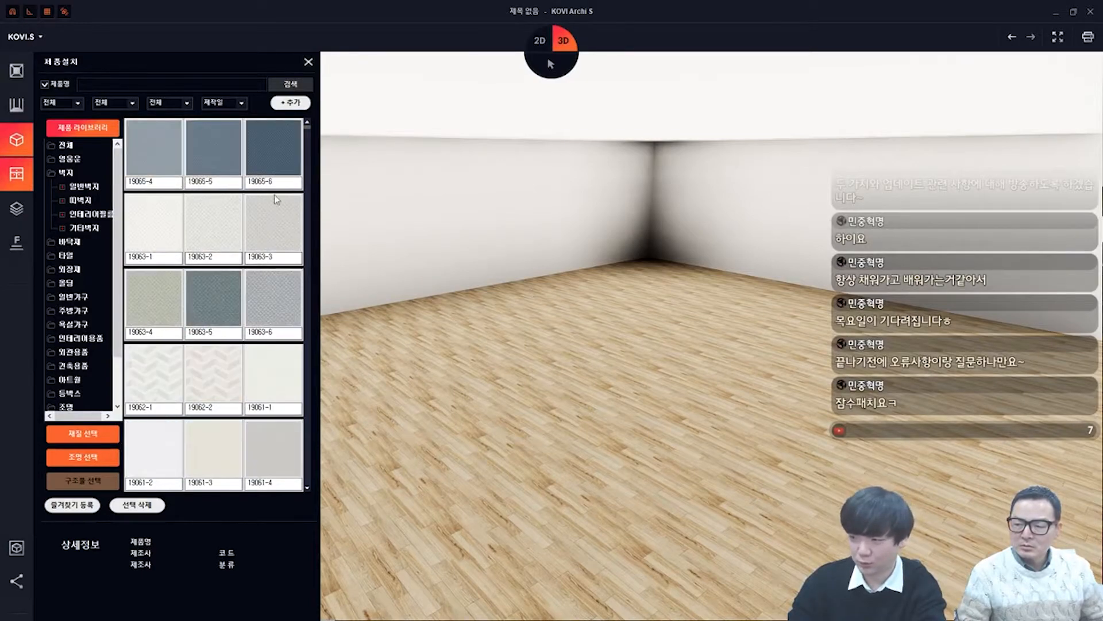
{"action": "left_click", "coordinate": [273, 154]}
{"action": "left_click", "coordinate": [502, 186]}
Cover the room's floor with the wood flooring ZS83131-11
{"action": "left_click", "coordinate": [224, 288]}
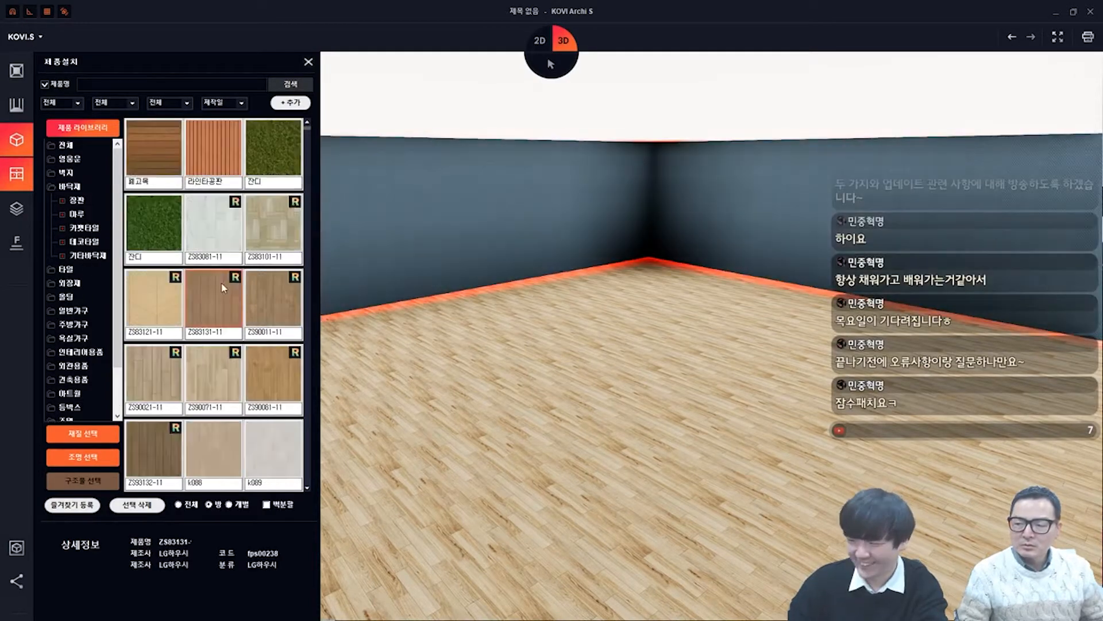
{"action": "left_click", "coordinate": [687, 448]}
{"action": "key", "text": "Escape"}
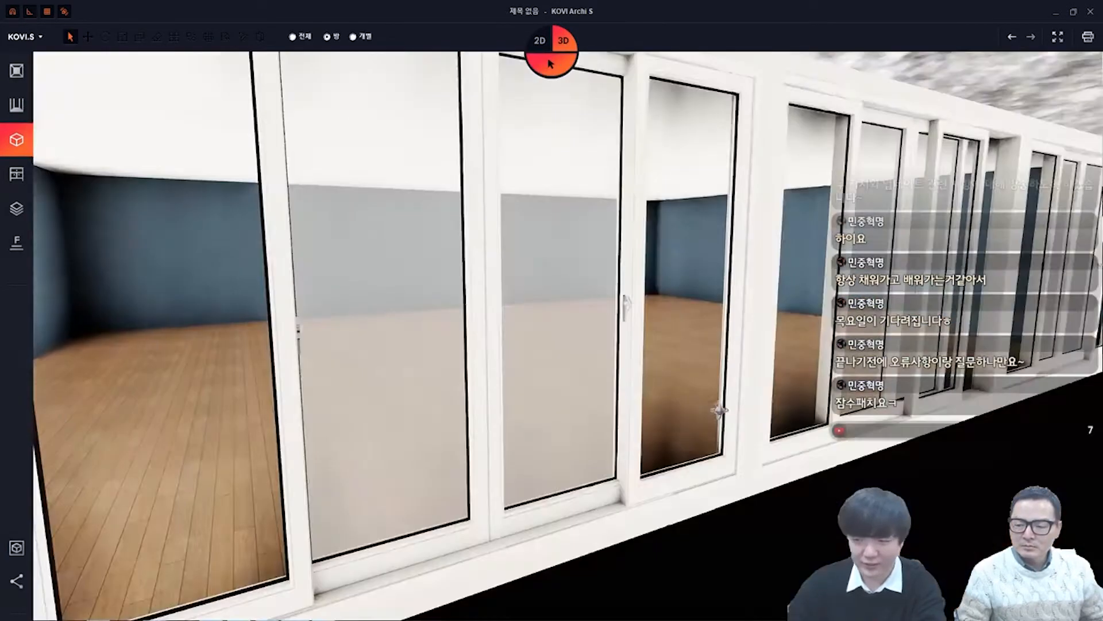
{"action": "middle_click_drag", "start_coordinate": [719, 410], "coordinate": [676, 426]}
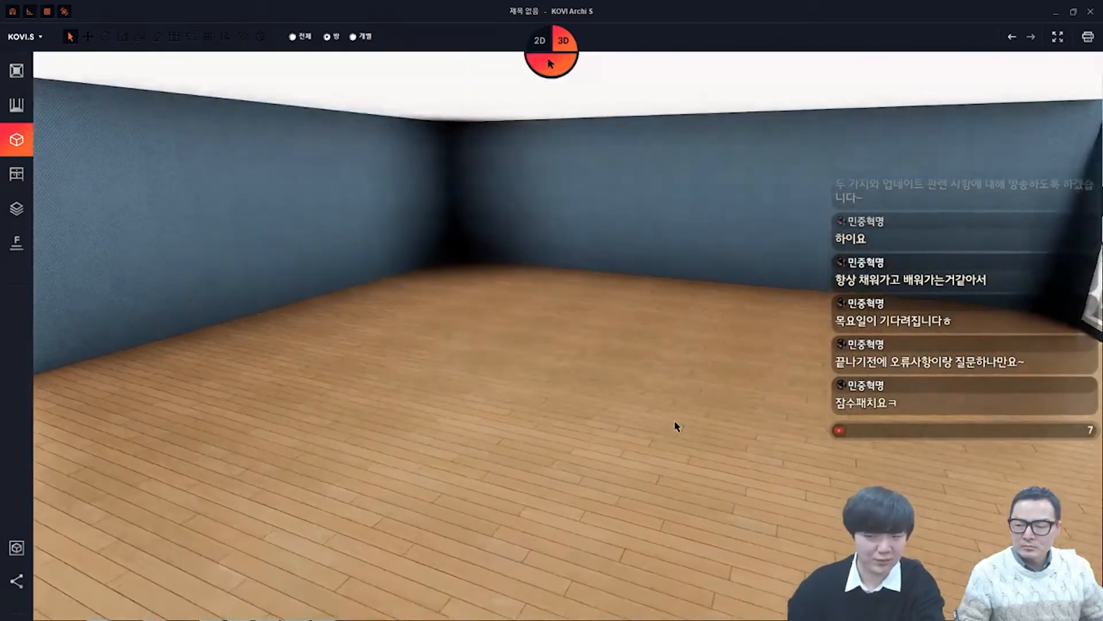
{"action": "left_click", "coordinate": [16, 173]}
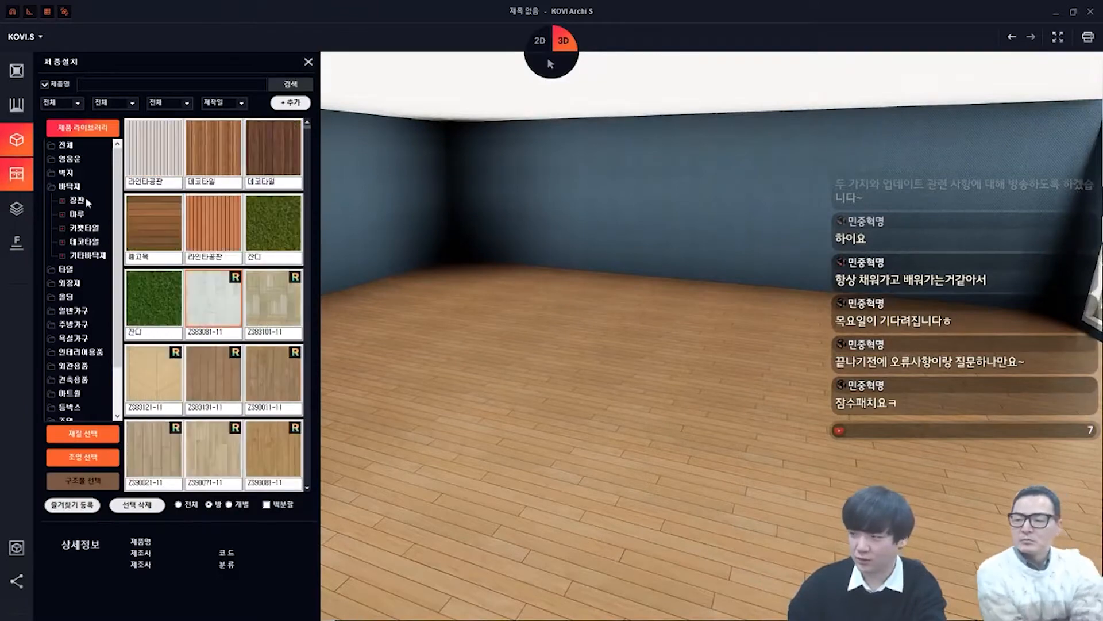
{"action": "left_click", "coordinate": [66, 173]}
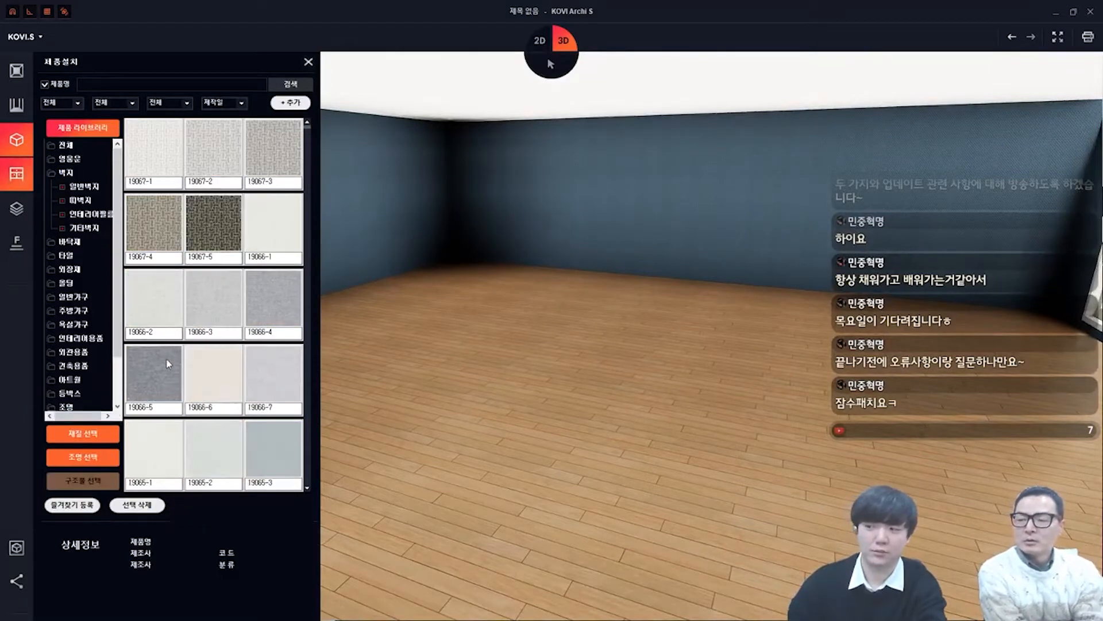
{"action": "left_click", "coordinate": [151, 370]}
{"action": "key", "text": "Escape"}
Open the rendering options and lower the interior brightness until the room is nearly dark
{"action": "middle_click_drag", "start_coordinate": [640, 320], "coordinate": [527, 264]}
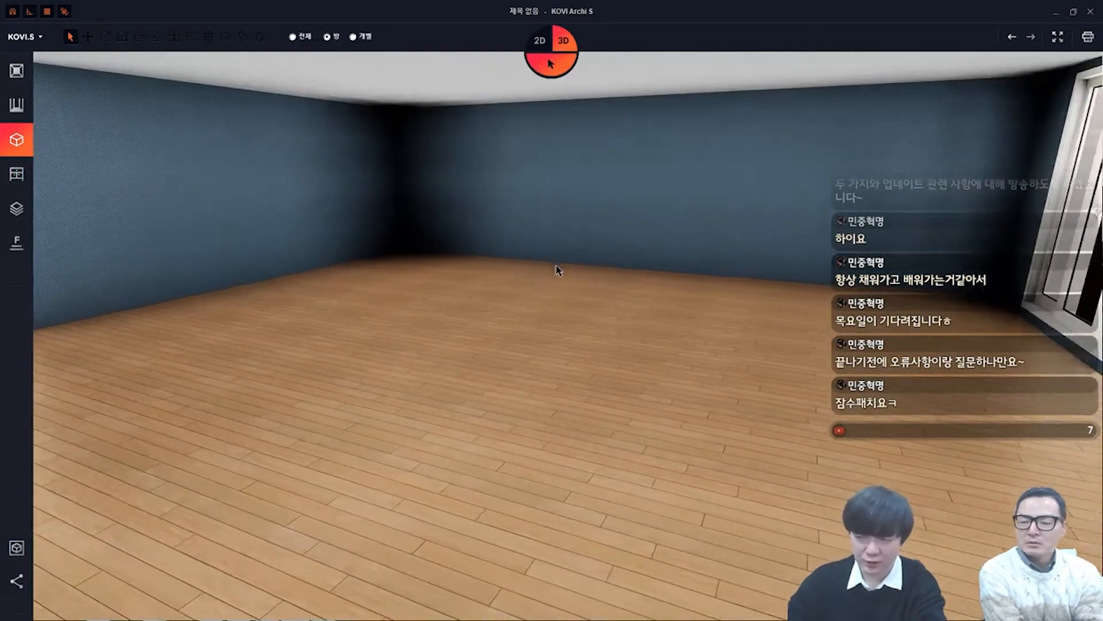
{"action": "middle_click_drag", "start_coordinate": [807, 342], "coordinate": [780, 365]}
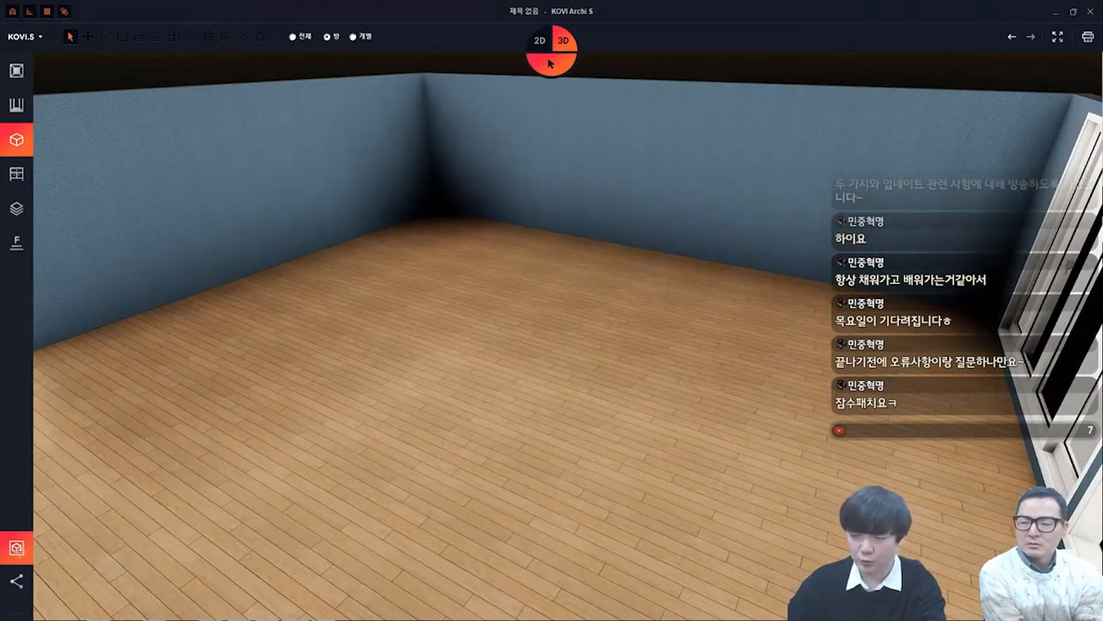
{"action": "left_click", "coordinate": [16, 547]}
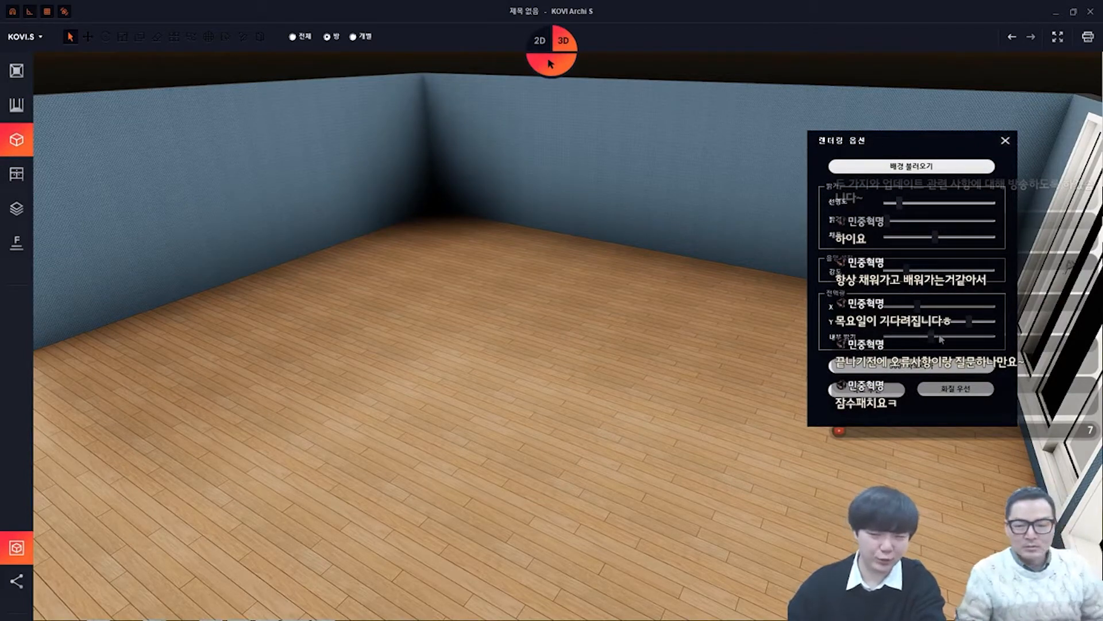
{"action": "left_click_drag", "start_coordinate": [932, 343], "coordinate": [940, 344]}
{"action": "left_click", "coordinate": [751, 394]}
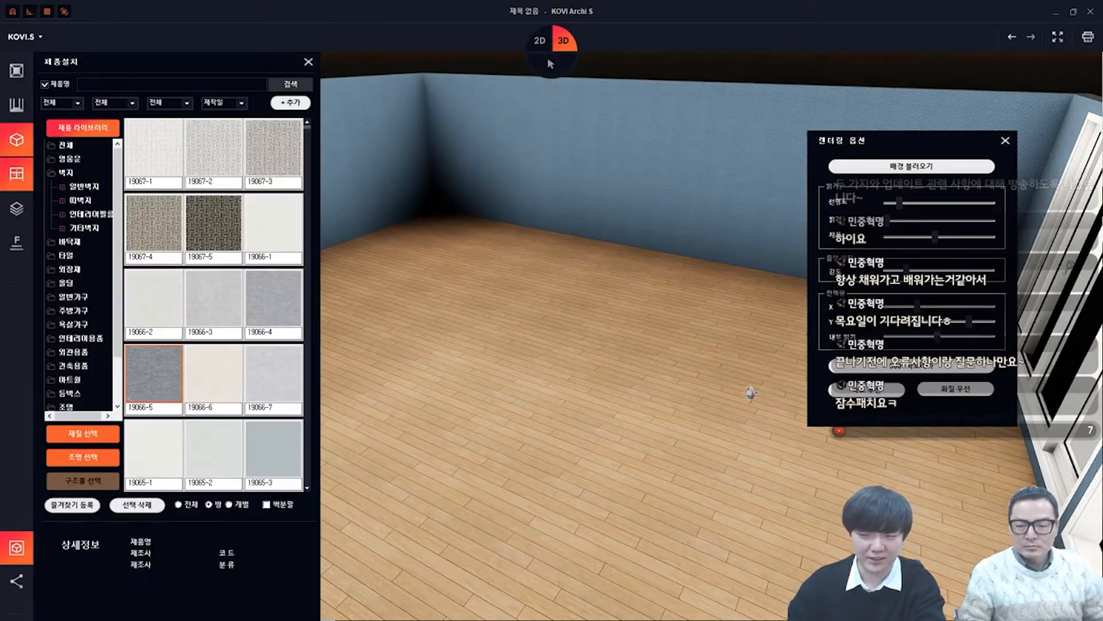
{"action": "right_click_drag", "start_coordinate": [736, 399], "coordinate": [714, 363]}
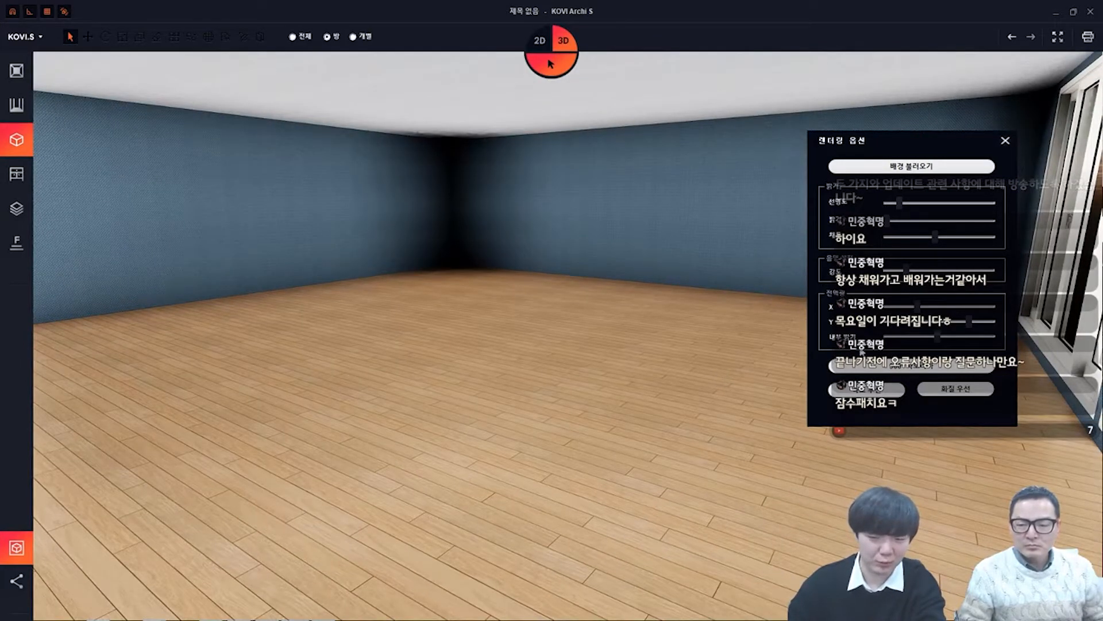
{"action": "mouse_move", "coordinate": [934, 341]}
{"action": "left_mouse_down"}
{"action": "mouse_move", "coordinate": [906, 345]}
{"action": "mouse_move", "coordinate": [988, 346]}
{"action": "mouse_move", "coordinate": [905, 348]}
{"action": "mouse_move", "coordinate": [926, 354]}
{"action": "left_mouse_up"}
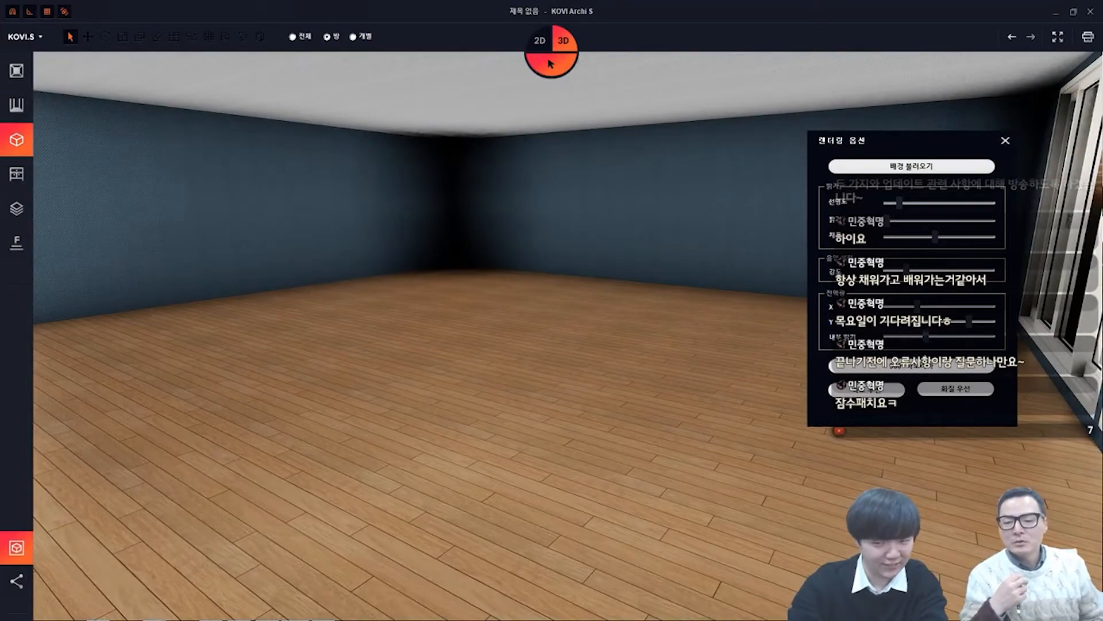
{"action": "left_click_drag", "start_coordinate": [925, 354], "coordinate": [903, 354]}
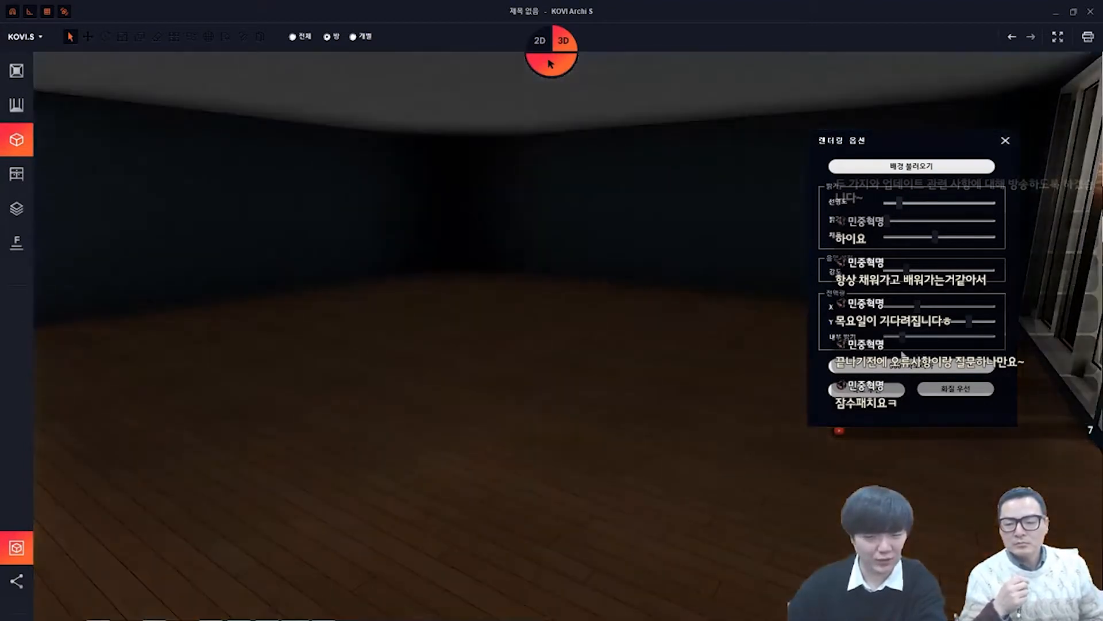
Adjust the global light's X and Y directions so sunlight falls through the windows, and raise the interior brightness to a moderate level
{"action": "mouse_move", "coordinate": [915, 305]}
{"action": "left_mouse_down"}
{"action": "mouse_move", "coordinate": [969, 309]}
{"action": "mouse_move", "coordinate": [900, 312]}
{"action": "left_mouse_up"}
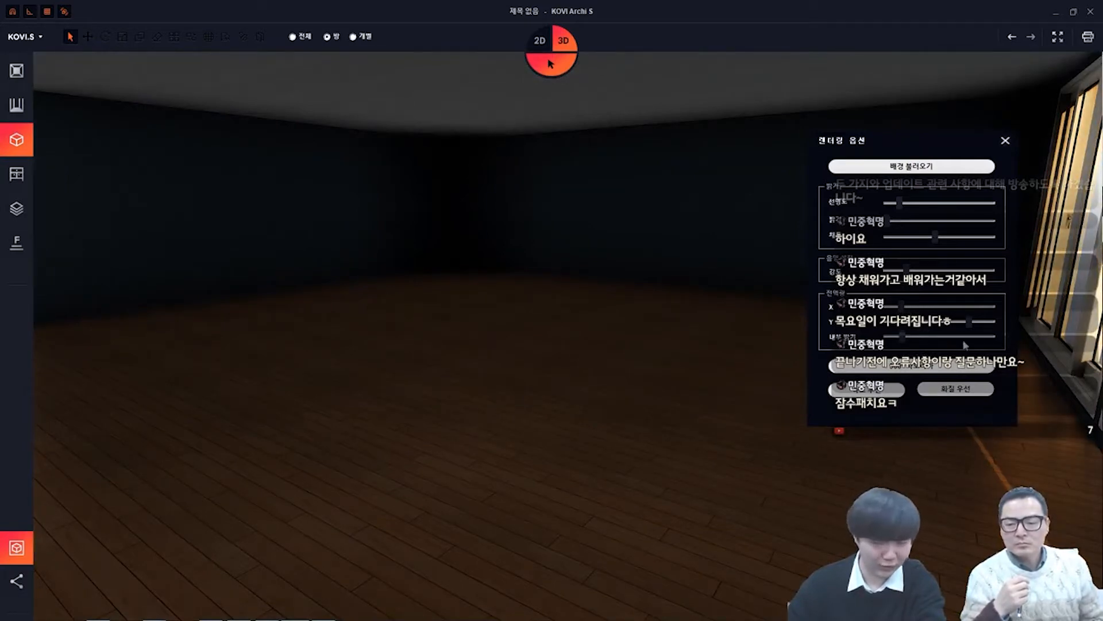
{"action": "left_click_drag", "start_coordinate": [966, 320], "coordinate": [978, 321]}
{"action": "left_click_drag", "start_coordinate": [902, 339], "coordinate": [927, 343]}
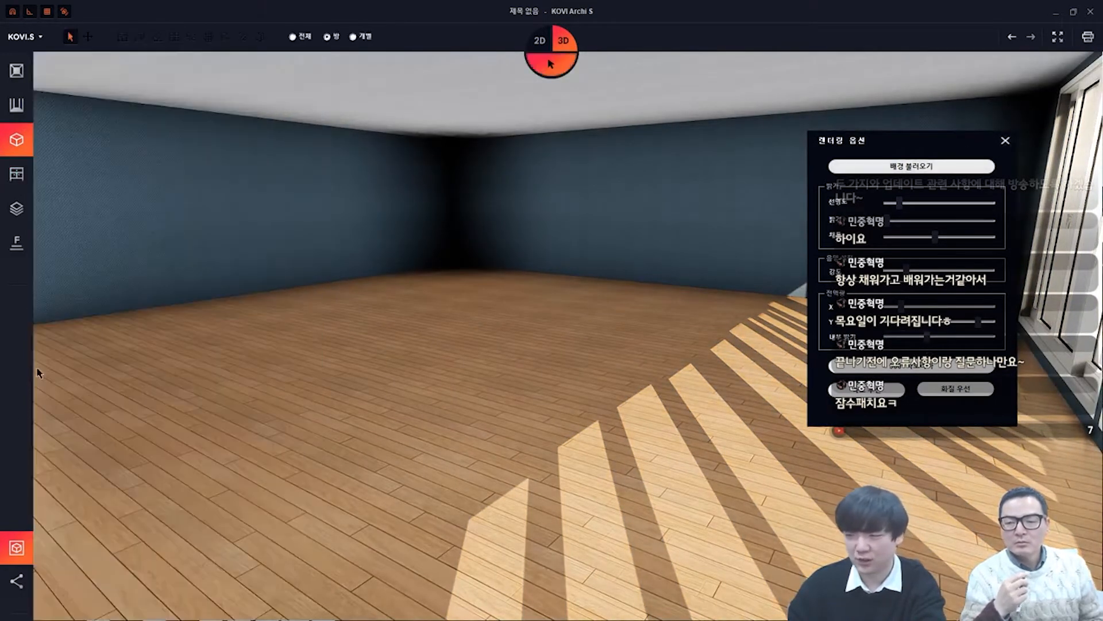
Place three 전반확산조명 diffuse lights spread across the room
{"action": "left_click", "coordinate": [16, 174]}
{"action": "left_click", "coordinate": [80, 456]}
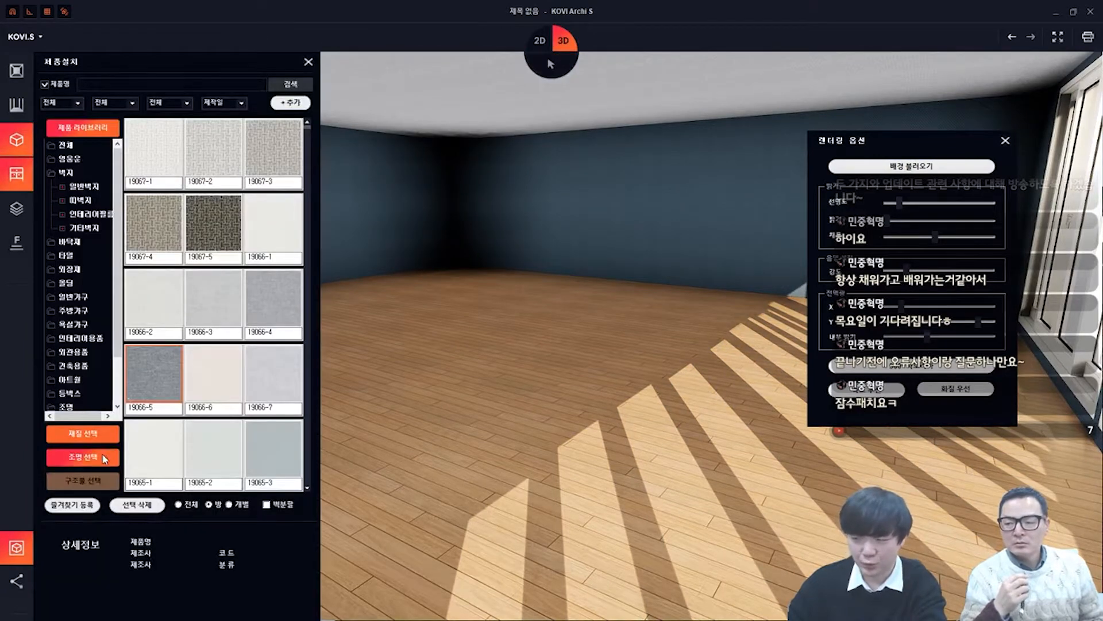
{"action": "left_click", "coordinate": [280, 145]}
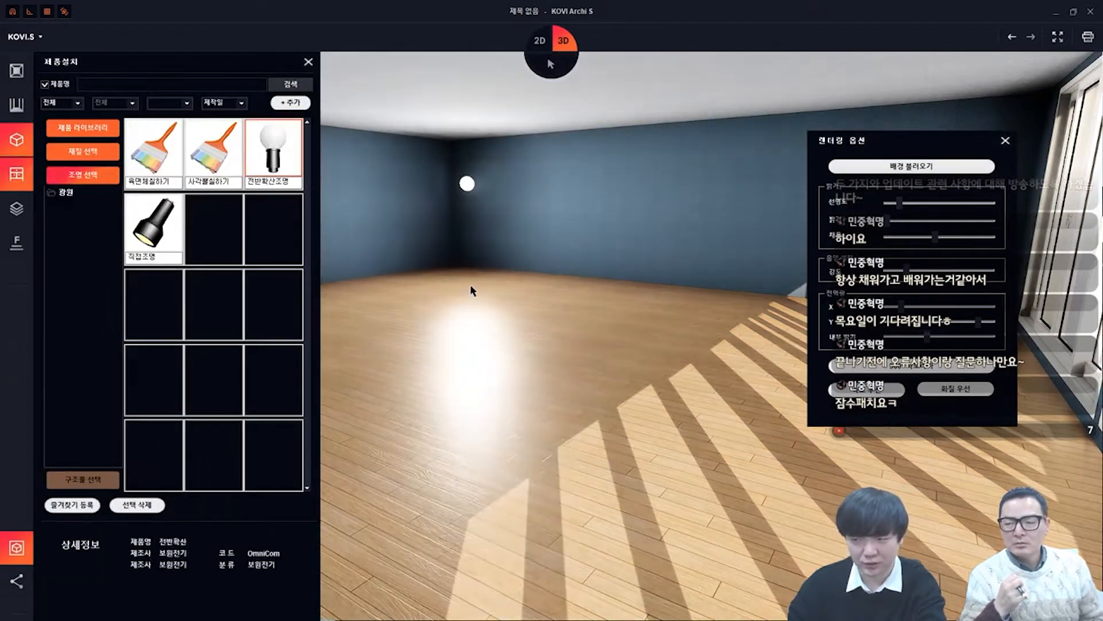
{"action": "left_click", "coordinate": [469, 282]}
{"action": "right_click_drag", "start_coordinate": [476, 343], "coordinate": [566, 255]}
{"action": "left_click", "coordinate": [16, 174]}
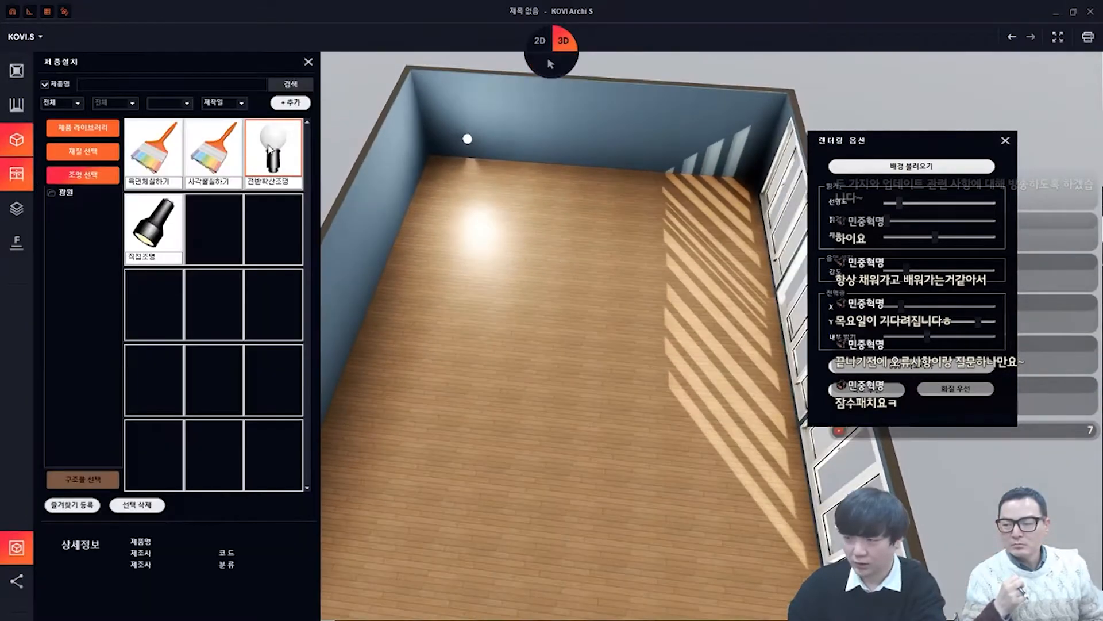
{"action": "left_click", "coordinate": [386, 577]}
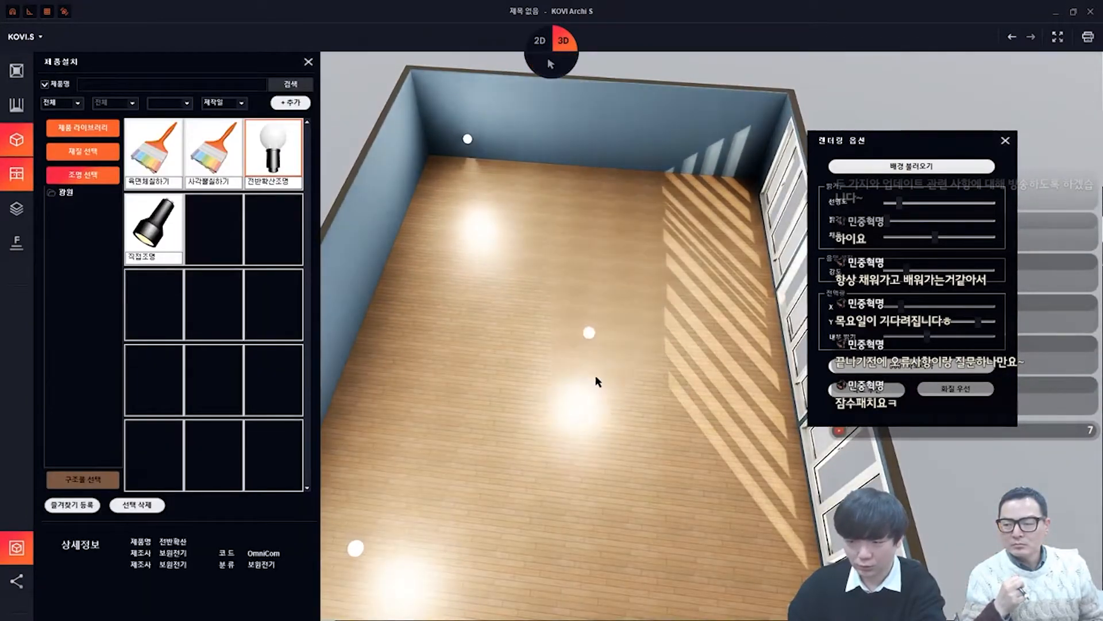
{"action": "left_click", "coordinate": [640, 369]}
{"action": "key", "text": "Escape"}
Lower the interior brightness so the room is lit mainly by the placed lights and the sunlight
{"action": "right_click_drag", "start_coordinate": [682, 485], "coordinate": [616, 383]}
{"action": "key", "text": "space"}
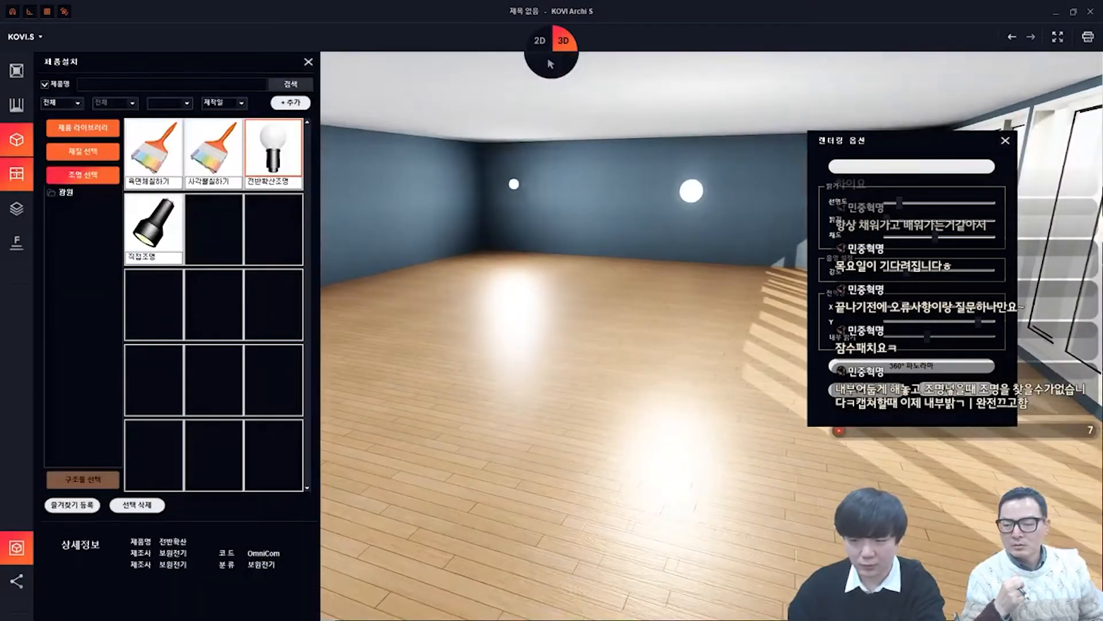
{"action": "key", "text": "Escape"}
{"action": "left_click_drag", "start_coordinate": [929, 342], "coordinate": [888, 337]}
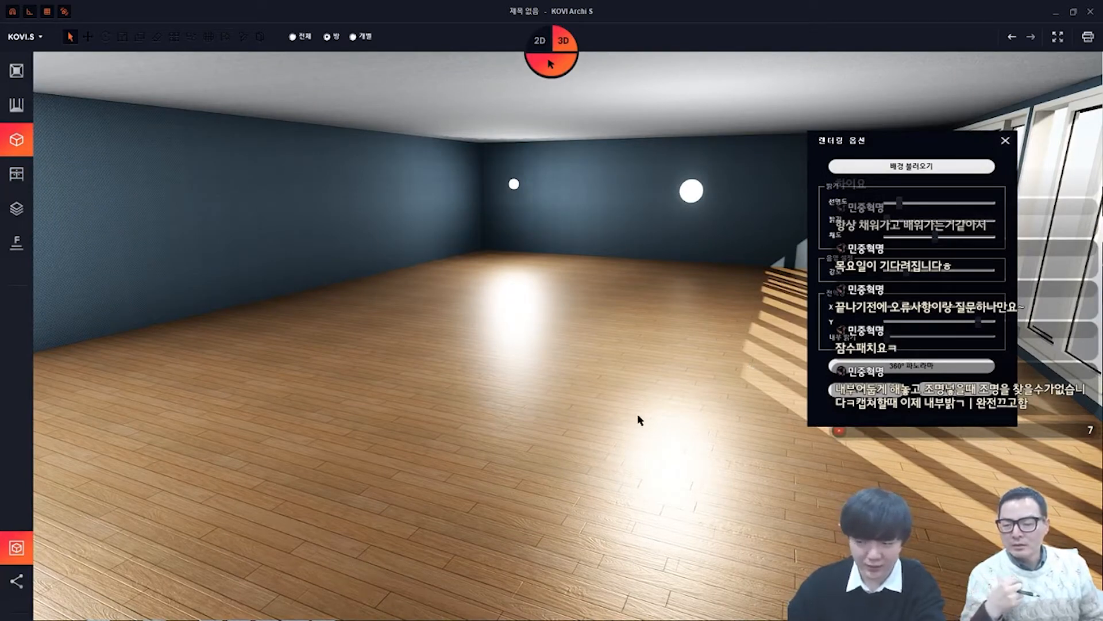
{"action": "left_click", "coordinate": [519, 193]}
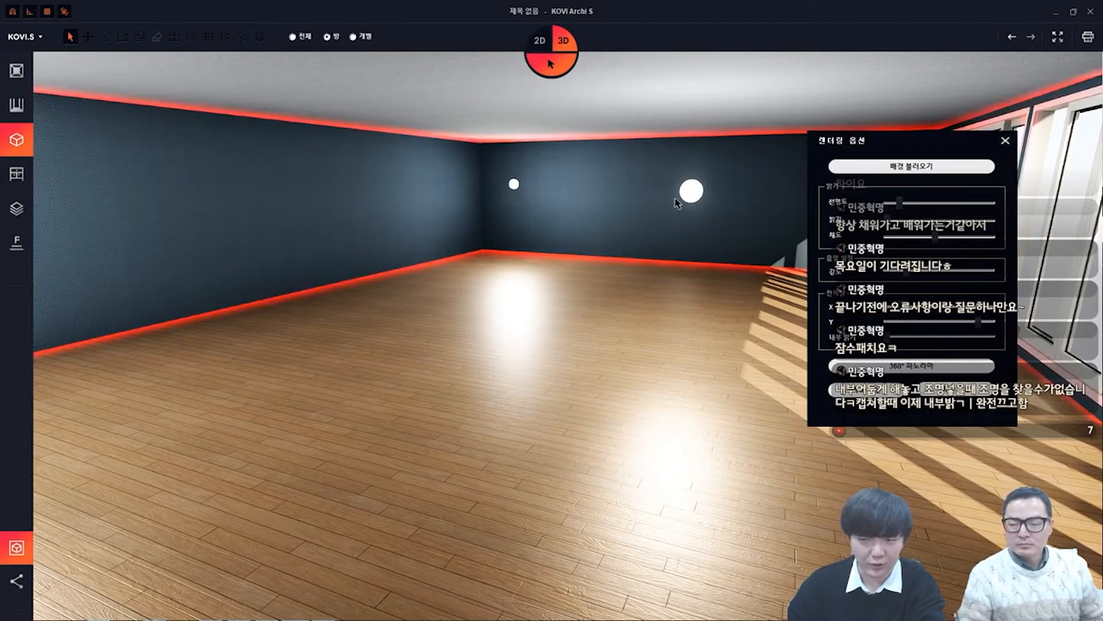
{"action": "left_click", "coordinate": [1045, 251]}
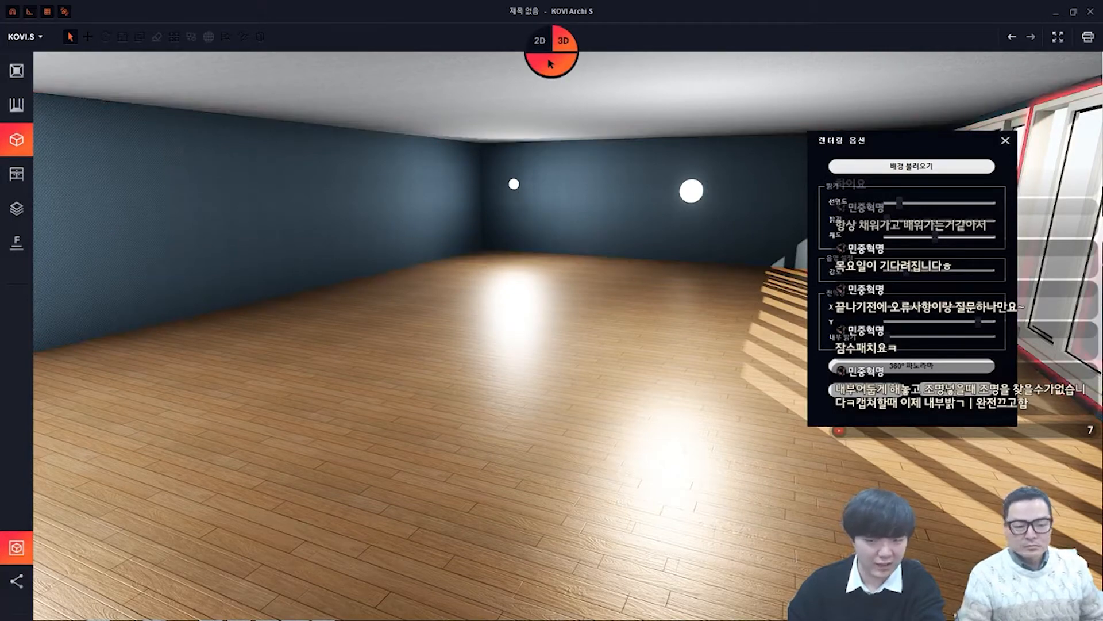
{"action": "left_click_drag", "start_coordinate": [886, 341], "coordinate": [985, 341]}
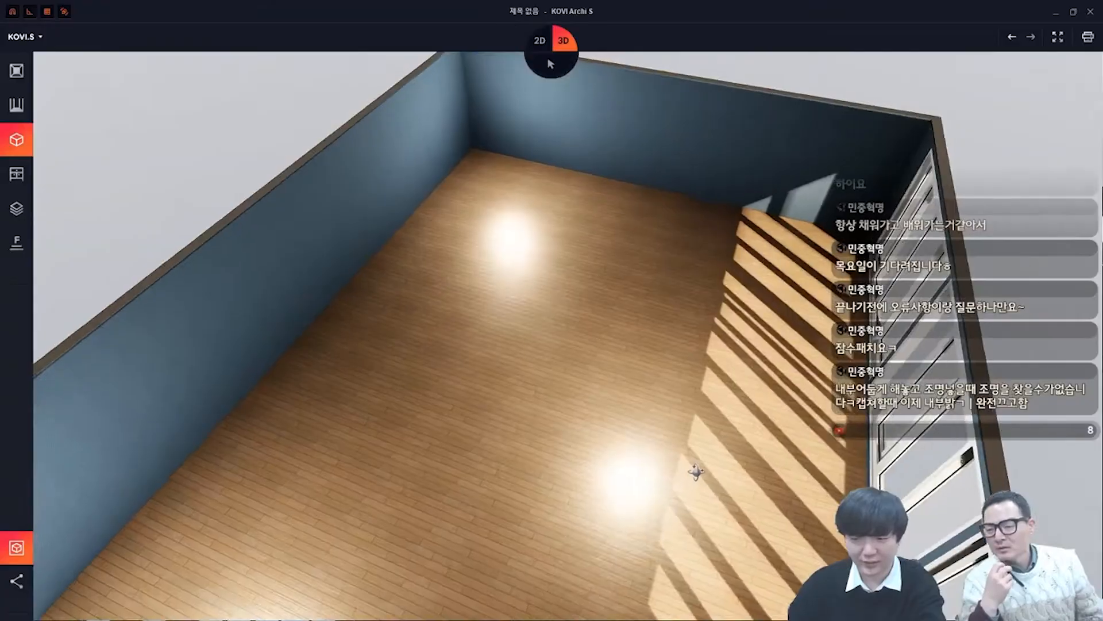
Set the intensity of the diffuse light near the far corner to 1.2 W
{"action": "middle_click_drag", "start_coordinate": [697, 463], "coordinate": [650, 451]}
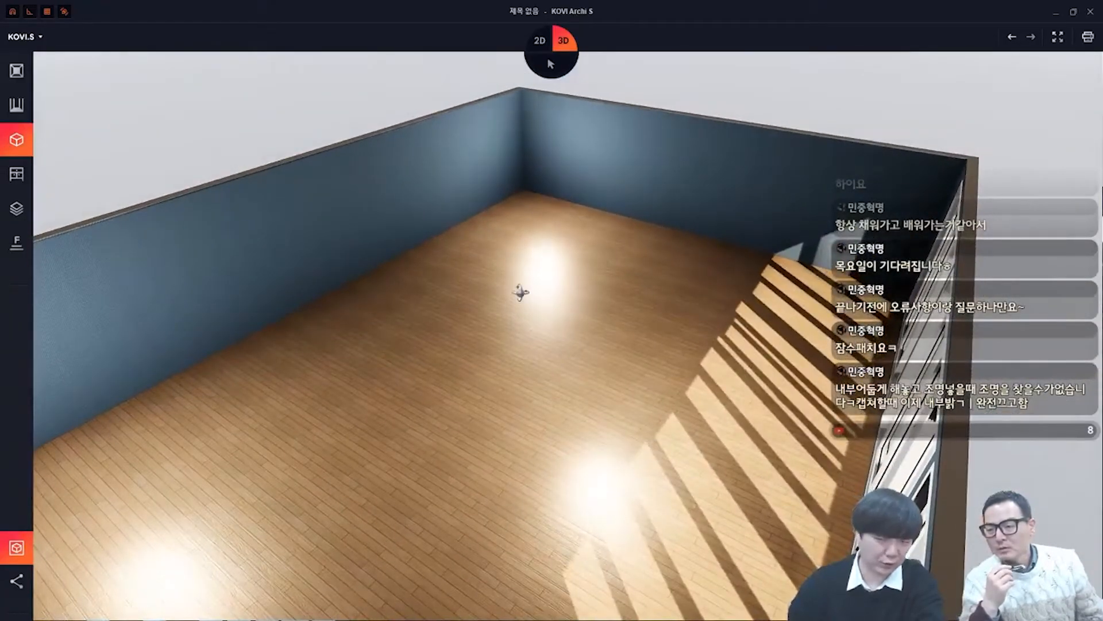
{"action": "middle_click_drag", "start_coordinate": [545, 339], "coordinate": [598, 311]}
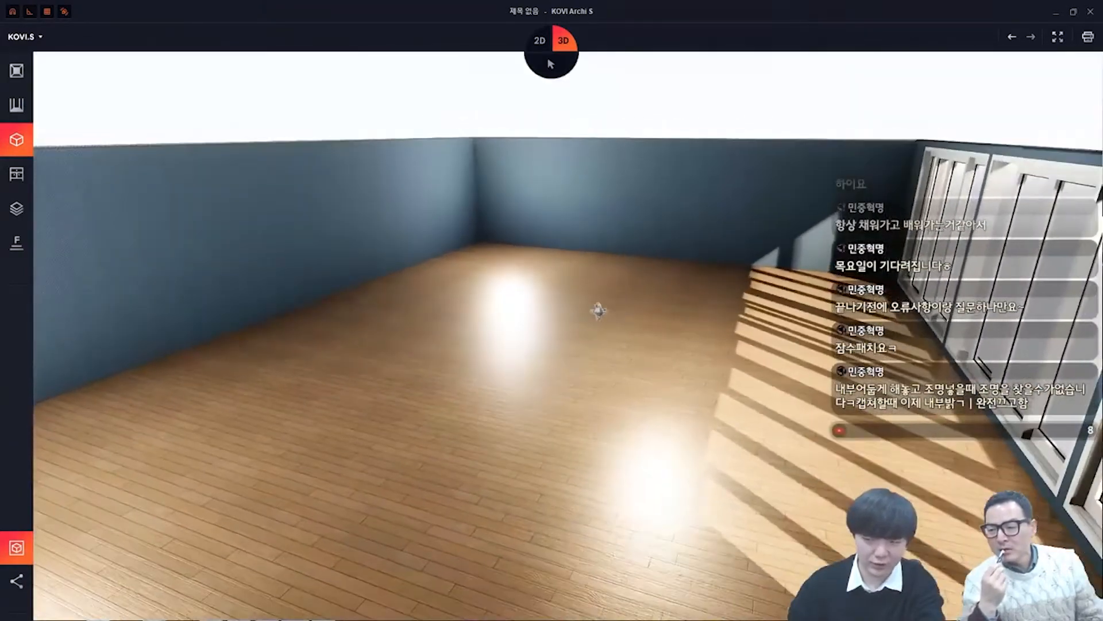
{"action": "key", "text": "space"}
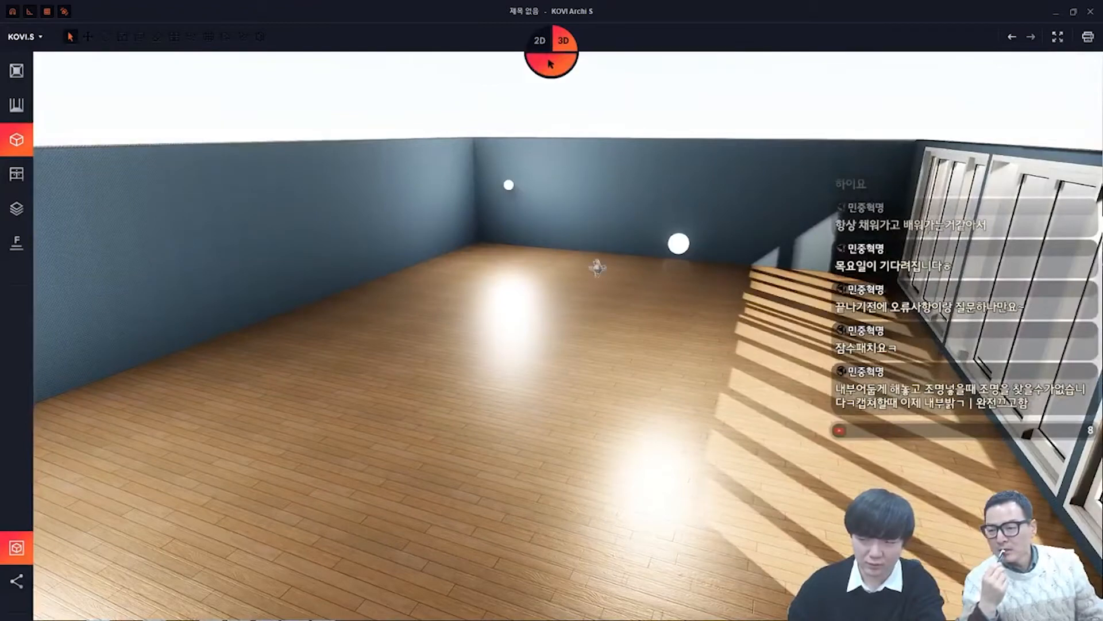
{"action": "middle_click_drag", "start_coordinate": [597, 267], "coordinate": [678, 296]}
{"action": "mouse_move", "coordinate": [515, 213]}
{"action": "middle_mouse_down"}
{"action": "mouse_move", "coordinate": [527, 300]}
{"action": "mouse_move", "coordinate": [527, 280]}
{"action": "middle_mouse_up"}
{"action": "right_click", "coordinate": [486, 215]}
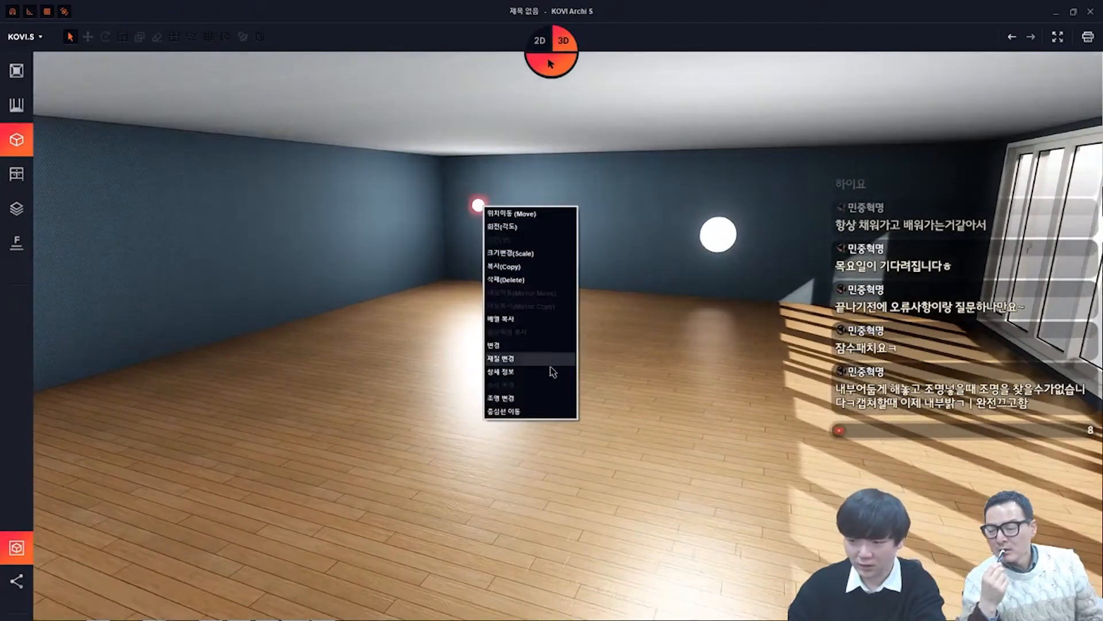
{"action": "left_click", "coordinate": [529, 398]}
{"action": "left_click_drag", "start_coordinate": [1002, 194], "coordinate": [1006, 202]}
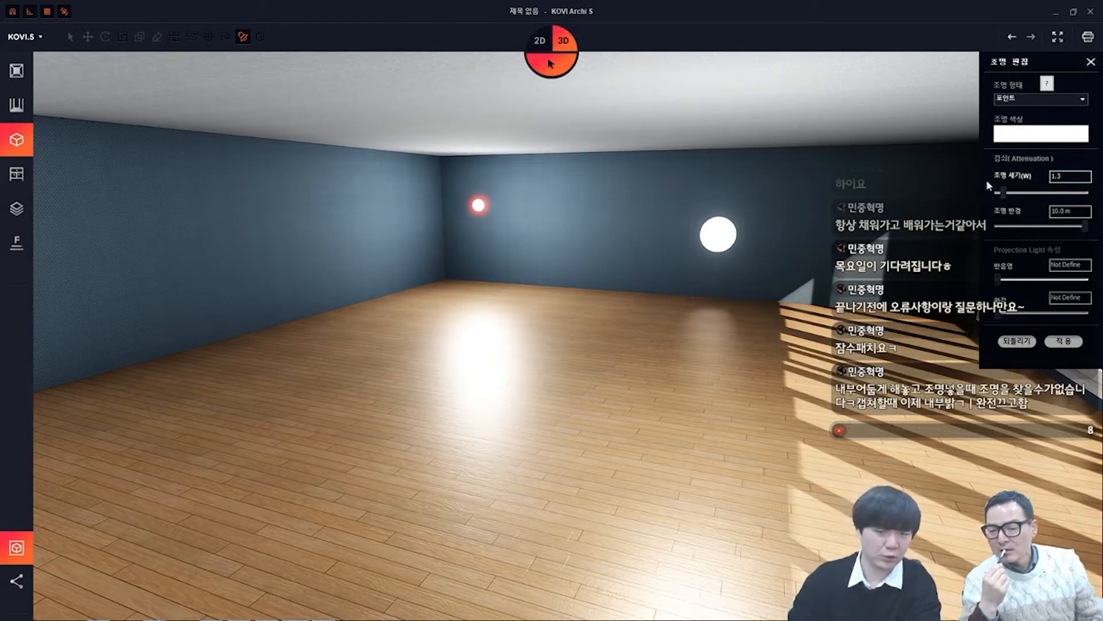
{"action": "left_click_drag", "start_coordinate": [1004, 192], "coordinate": [1002, 192]}
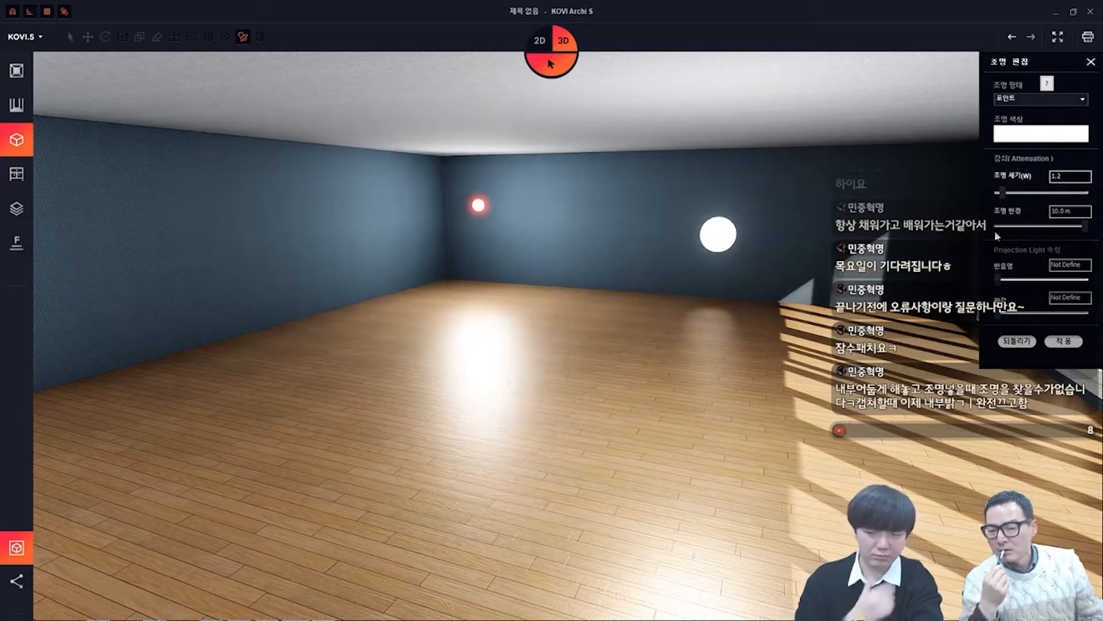
{"action": "left_click", "coordinate": [1090, 62]}
Set the wood floor material's metallic value to 34 and its roughness to 72
{"action": "right_click", "coordinate": [700, 350]}
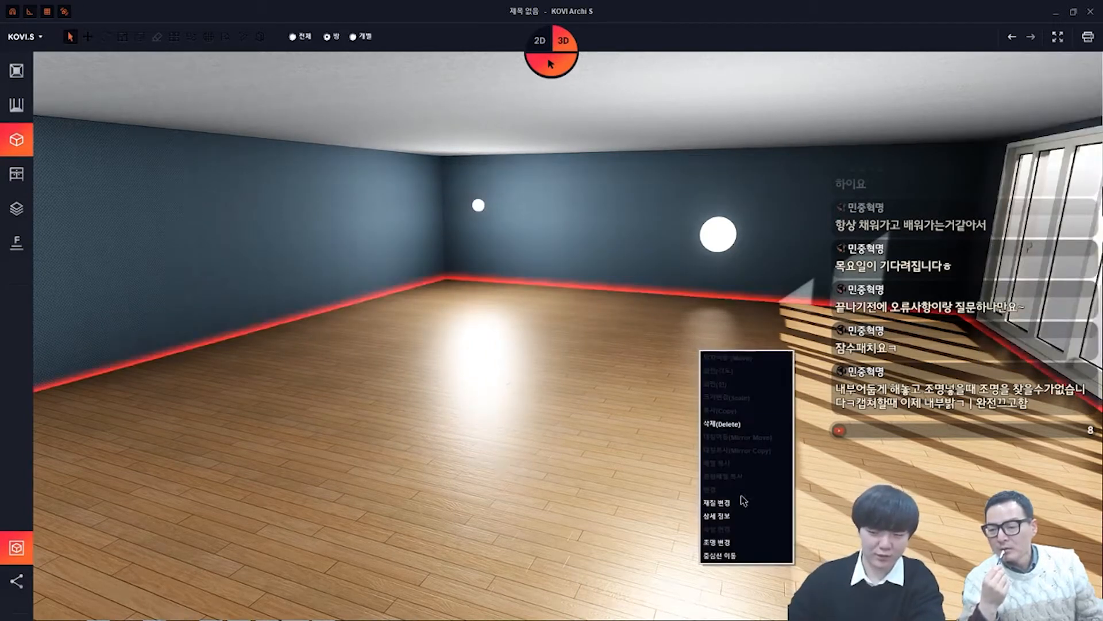
{"action": "left_click", "coordinate": [742, 501]}
{"action": "mouse_move", "coordinate": [1038, 218]}
{"action": "left_mouse_down"}
{"action": "mouse_move", "coordinate": [1051, 234]}
{"action": "mouse_move", "coordinate": [1020, 235]}
{"action": "mouse_move", "coordinate": [1058, 232]}
{"action": "mouse_move", "coordinate": [1057, 220]}
{"action": "mouse_move", "coordinate": [1025, 225]}
{"action": "mouse_move", "coordinate": [1045, 235]}
{"action": "mouse_move", "coordinate": [1037, 224]}
{"action": "left_mouse_up"}
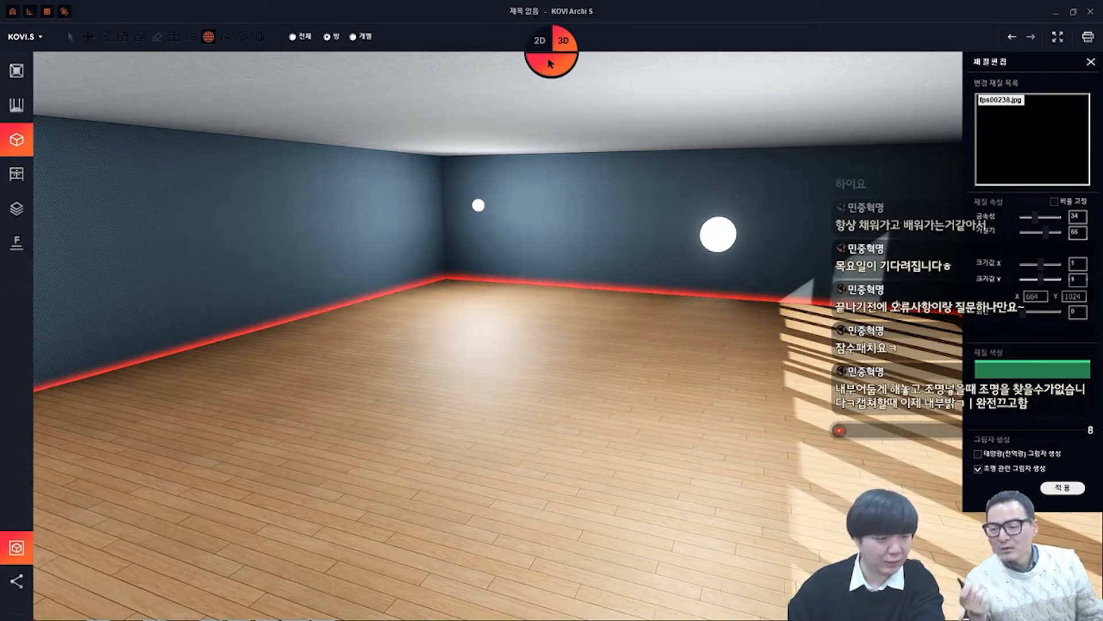
{"action": "mouse_move", "coordinate": [1053, 234]}
{"action": "left_mouse_down"}
{"action": "mouse_move", "coordinate": [1021, 242]}
{"action": "mouse_move", "coordinate": [1050, 246]}
{"action": "mouse_move", "coordinate": [1016, 247]}
{"action": "mouse_move", "coordinate": [1051, 241]}
{"action": "left_mouse_up"}
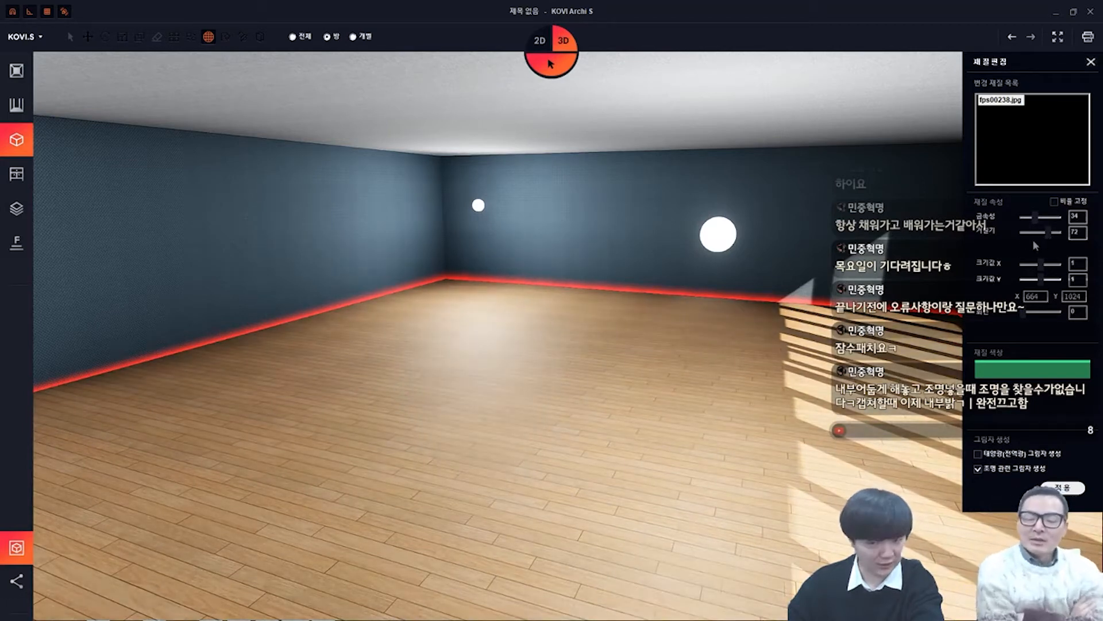
{"action": "key", "text": "Escape"}
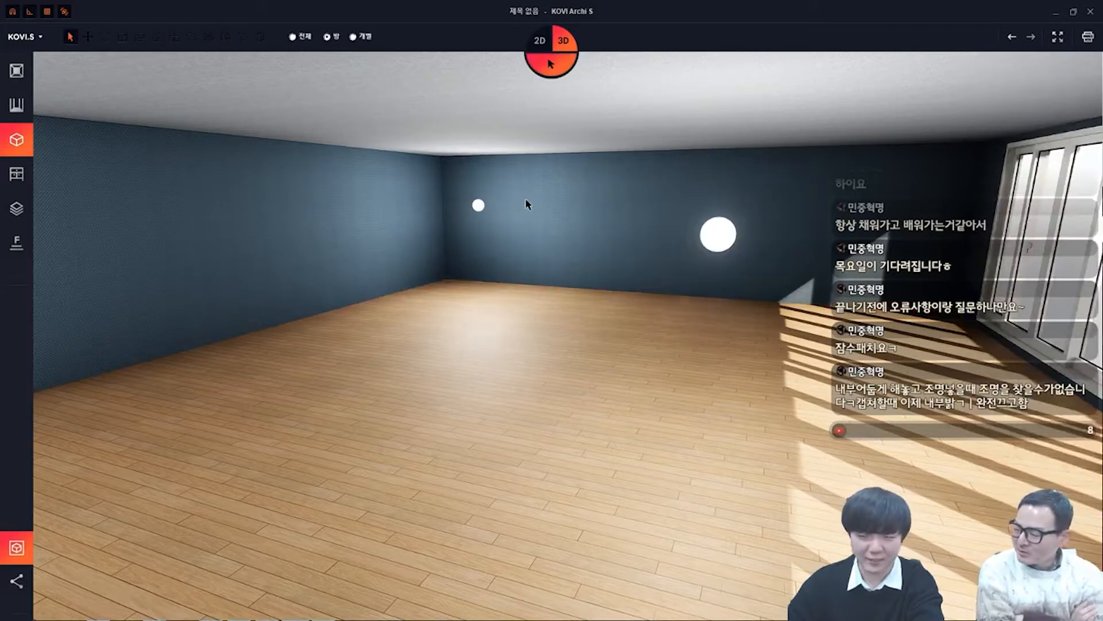
Try to raise the far-corner diffuse light slightly toward the ceiling
{"action": "left_click", "coordinate": [480, 207]}
{"action": "left_click_drag", "start_coordinate": [477, 145], "coordinate": [477, 131]}
{"action": "key", "text": "Escape"}
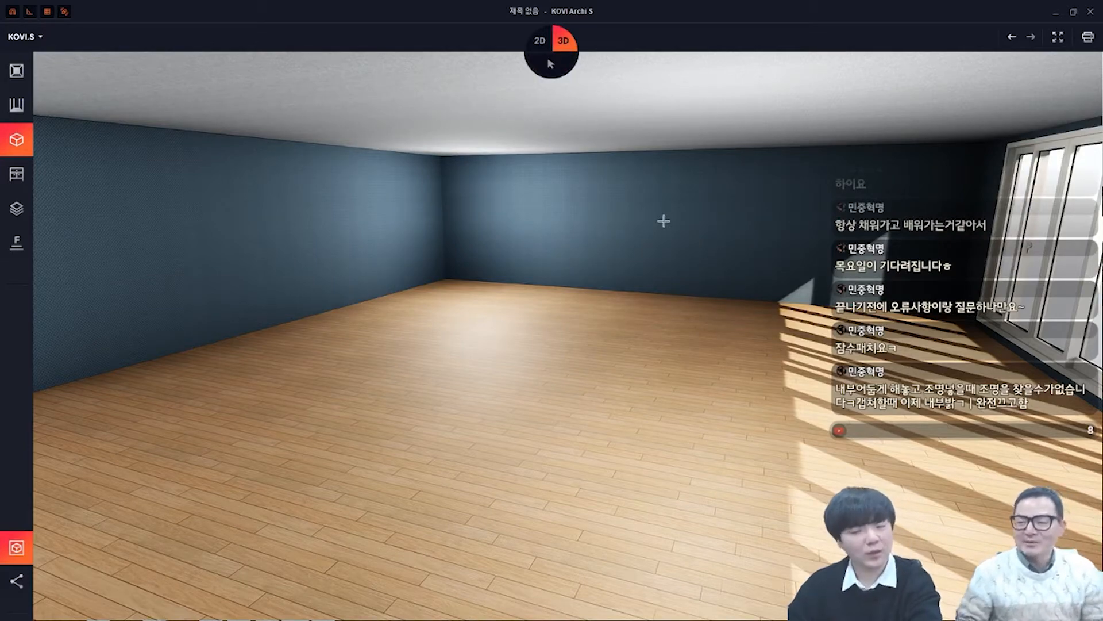
Delete the diffuse light near the far corner of the room
{"action": "left_click_drag", "start_coordinate": [815, 289], "coordinate": [805, 323]}
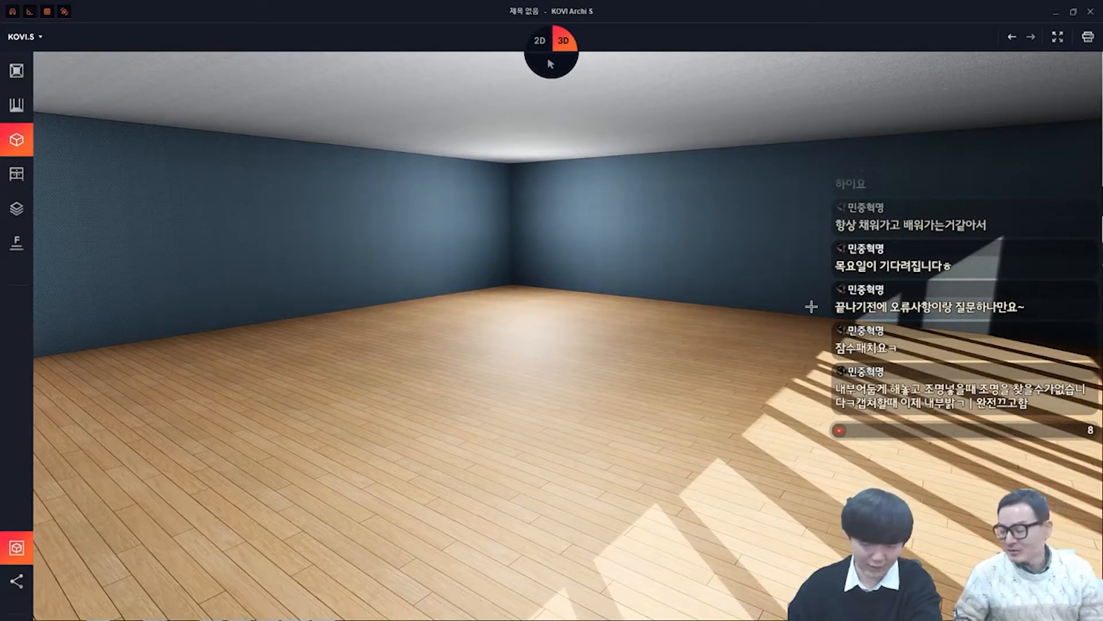
{"action": "scroll", "coordinate": [721, 231], "scroll_direction": "up", "scroll_amount": 3}
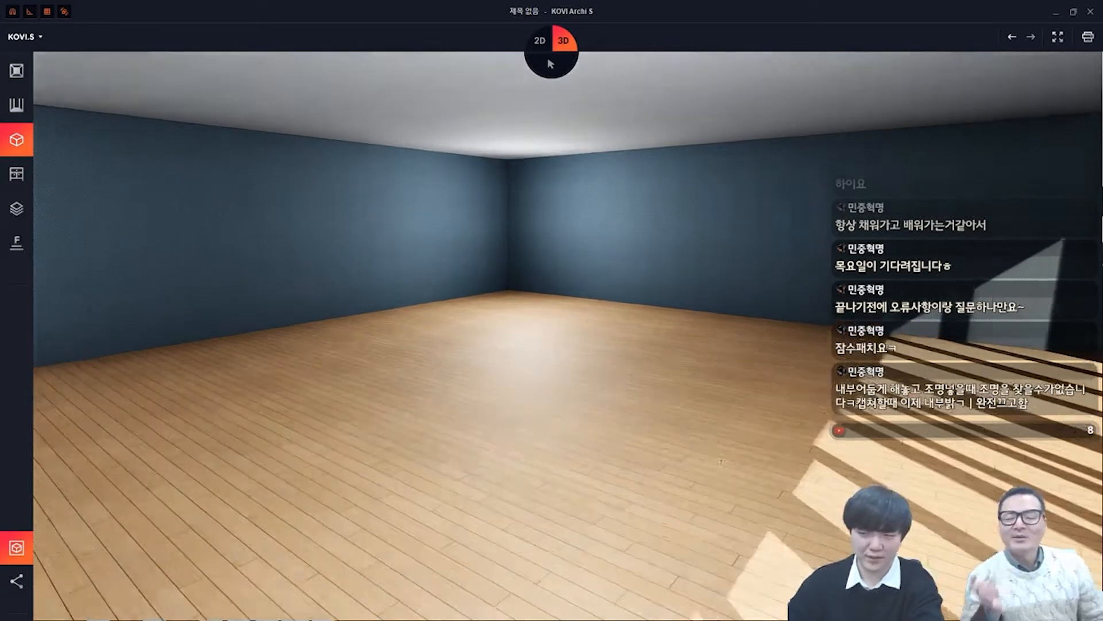
{"action": "scroll", "coordinate": [689, 434], "scroll_direction": "down", "scroll_amount": 1}
{"action": "key", "text": "space"}
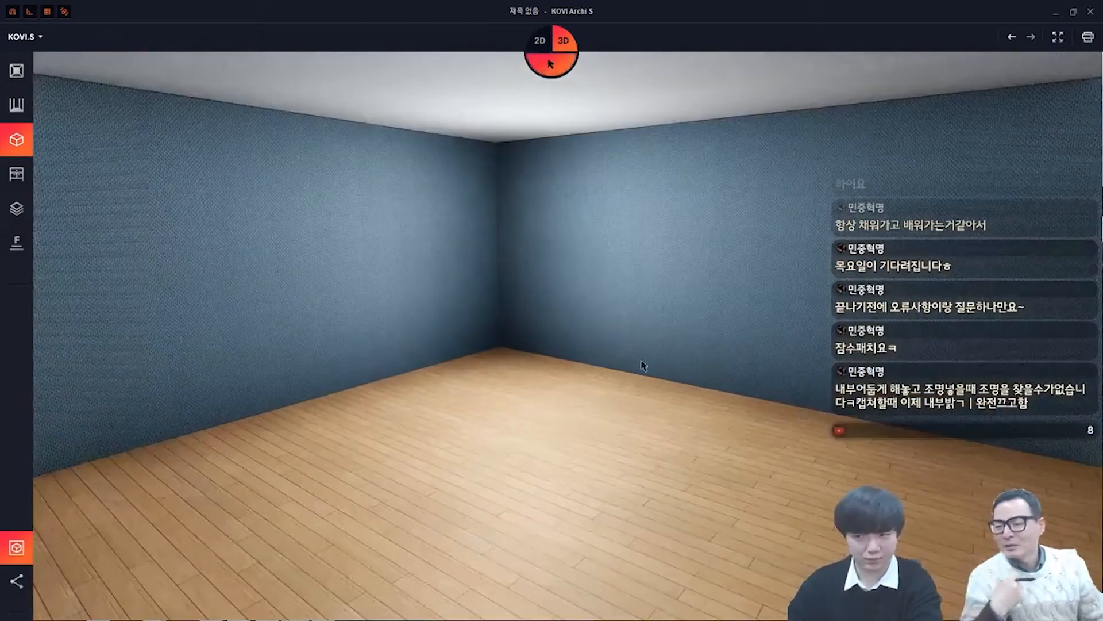
{"action": "left_click", "coordinate": [528, 208]}
{"action": "key", "text": "Delete"}
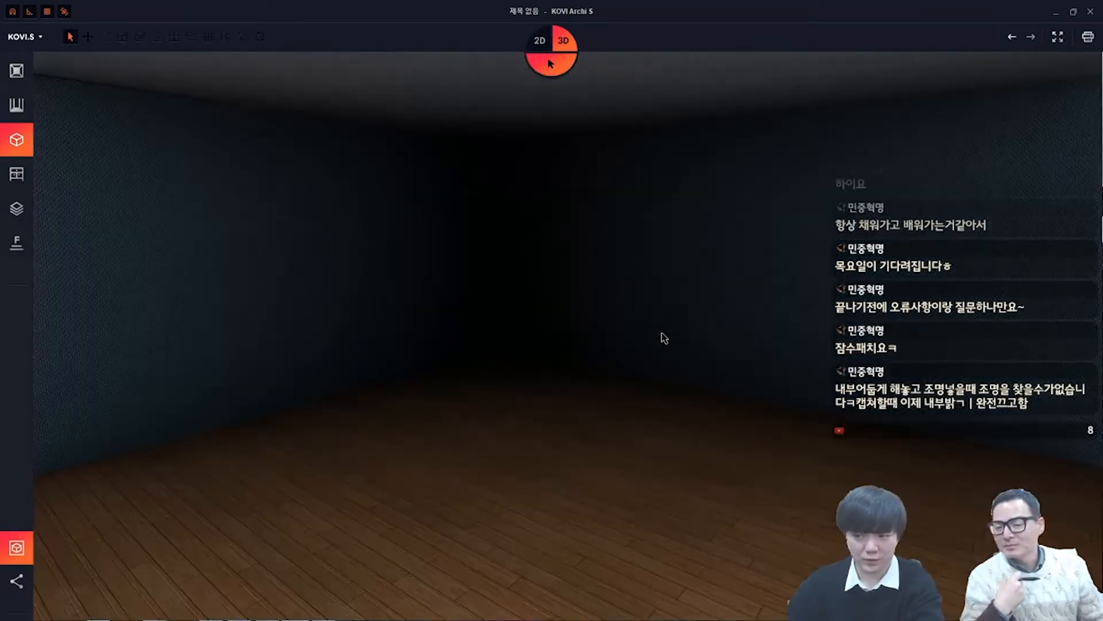
{"action": "scroll", "coordinate": [664, 338], "scroll_direction": "down", "scroll_amount": 3}
{"action": "right_click_drag", "start_coordinate": [712, 399], "coordinate": [684, 413]}
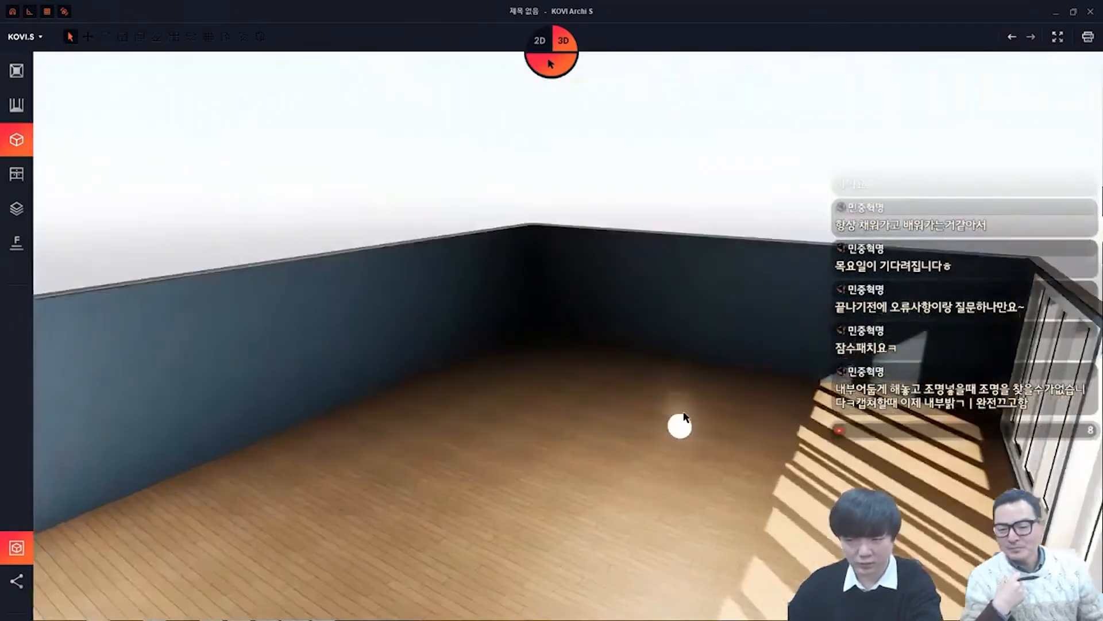
{"action": "scroll", "coordinate": [684, 416], "scroll_direction": "down", "scroll_amount": 3}
{"action": "scroll", "coordinate": [692, 492], "scroll_direction": "up", "scroll_amount": 4}
{"action": "right_click", "coordinate": [691, 344]}
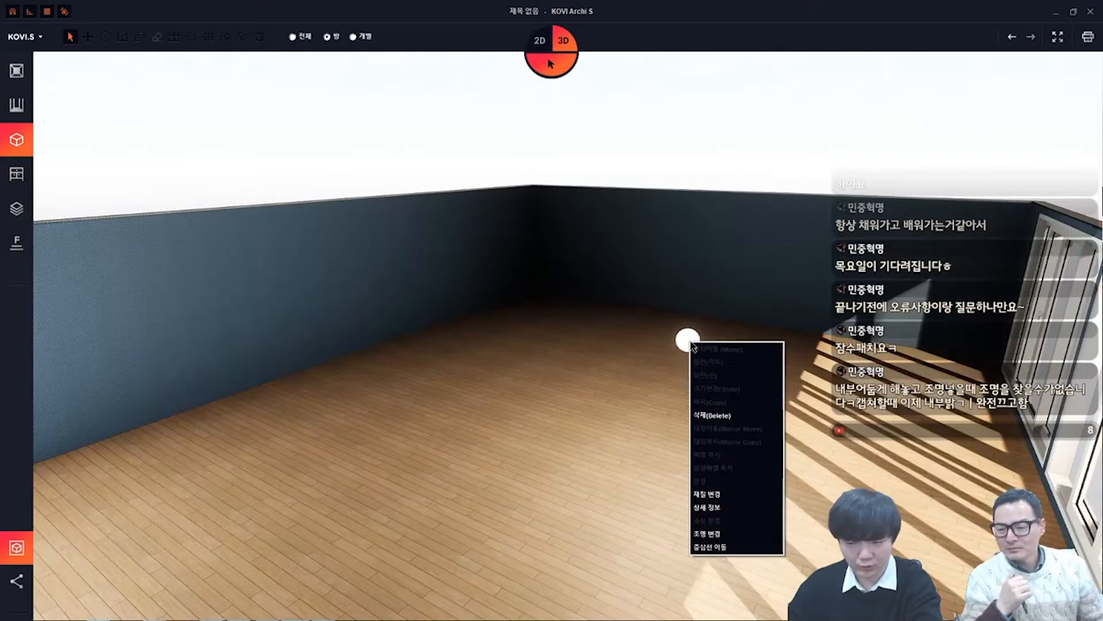
{"action": "right_click", "coordinate": [571, 464]}
{"action": "left_click", "coordinate": [600, 404]}
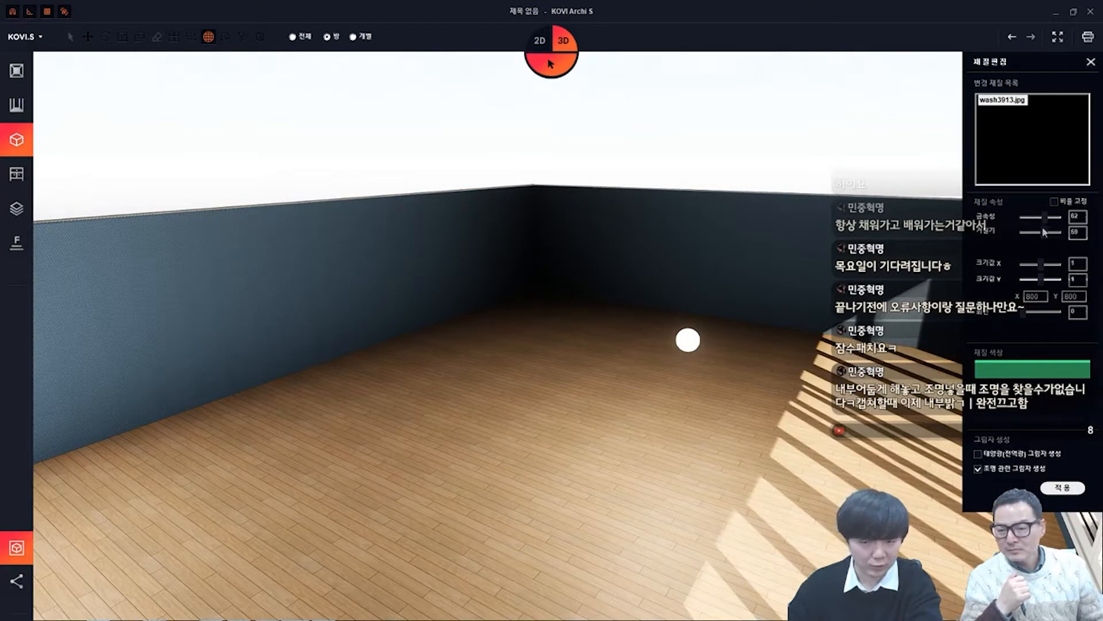
{"action": "scroll", "coordinate": [645, 354], "scroll_direction": "down", "scroll_amount": 3}
{"action": "right_click_drag", "start_coordinate": [645, 354], "coordinate": [736, 409]}
{"action": "key", "text": "Escape"}
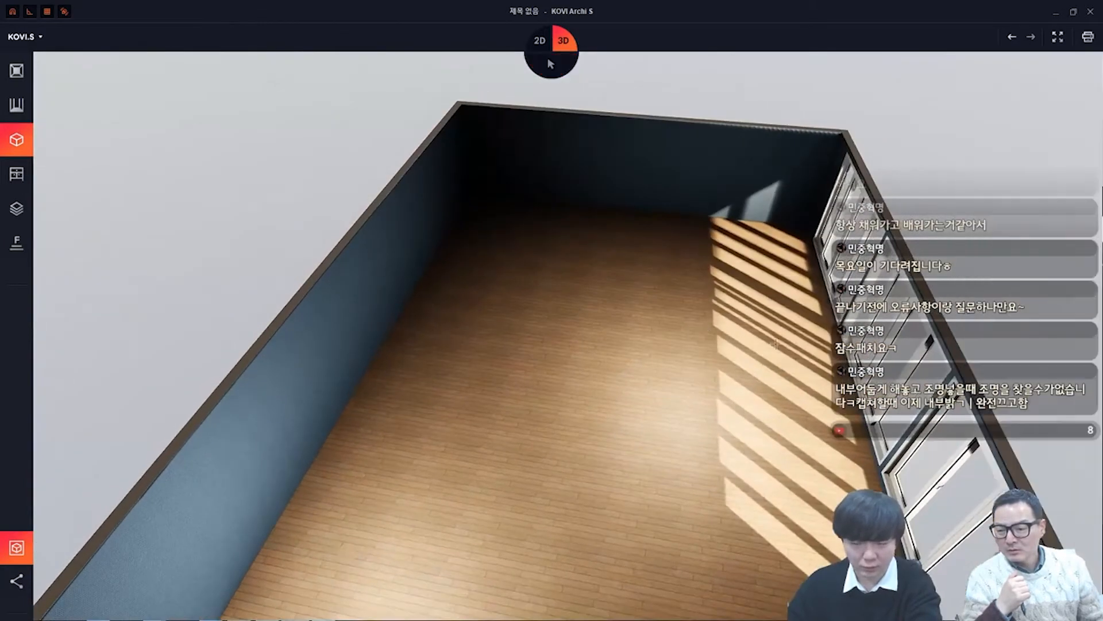
Set the wood floor material's metallic value to 52 and its roughness to 38 for a glossier finish
{"action": "right_click_drag", "start_coordinate": [706, 343], "coordinate": [722, 385]}
{"action": "scroll", "coordinate": [668, 346], "scroll_direction": "up", "scroll_amount": 2}
{"action": "scroll", "coordinate": [745, 419], "scroll_direction": "up", "scroll_amount": 3}
{"action": "right_click", "coordinate": [722, 385]}
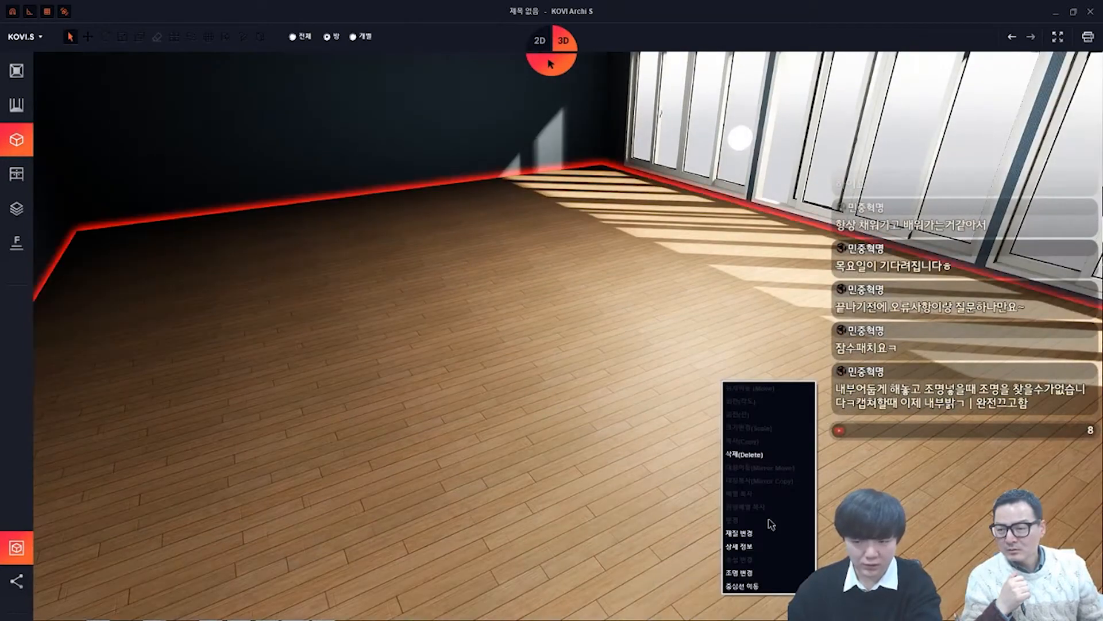
{"action": "left_click", "coordinate": [769, 532]}
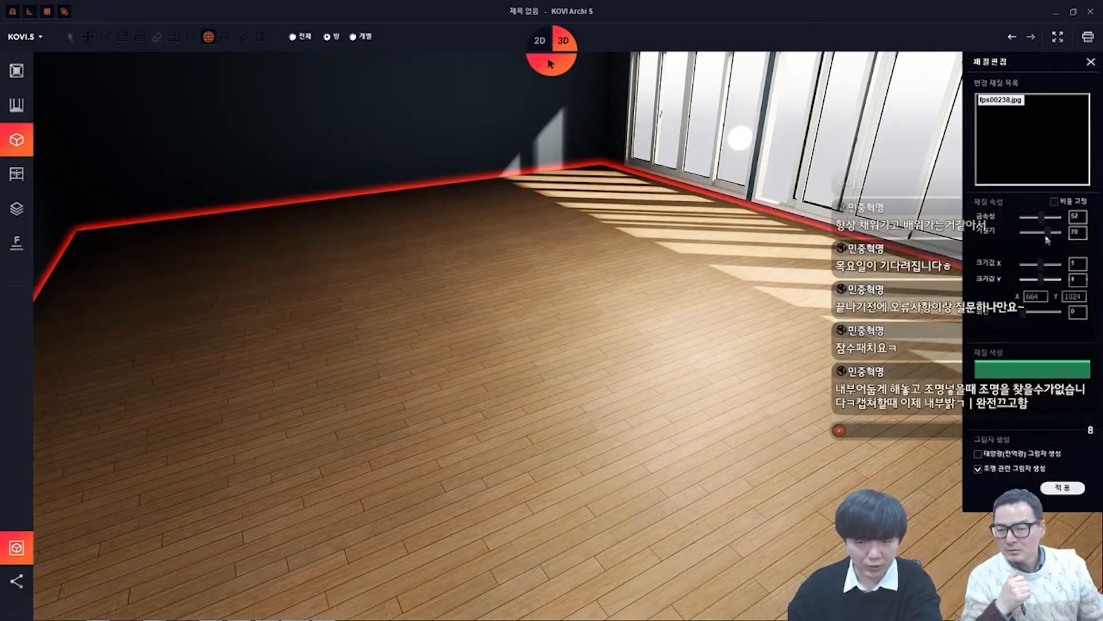
{"action": "left_click_drag", "start_coordinate": [1045, 234], "coordinate": [1035, 237]}
{"action": "key", "text": "space"}
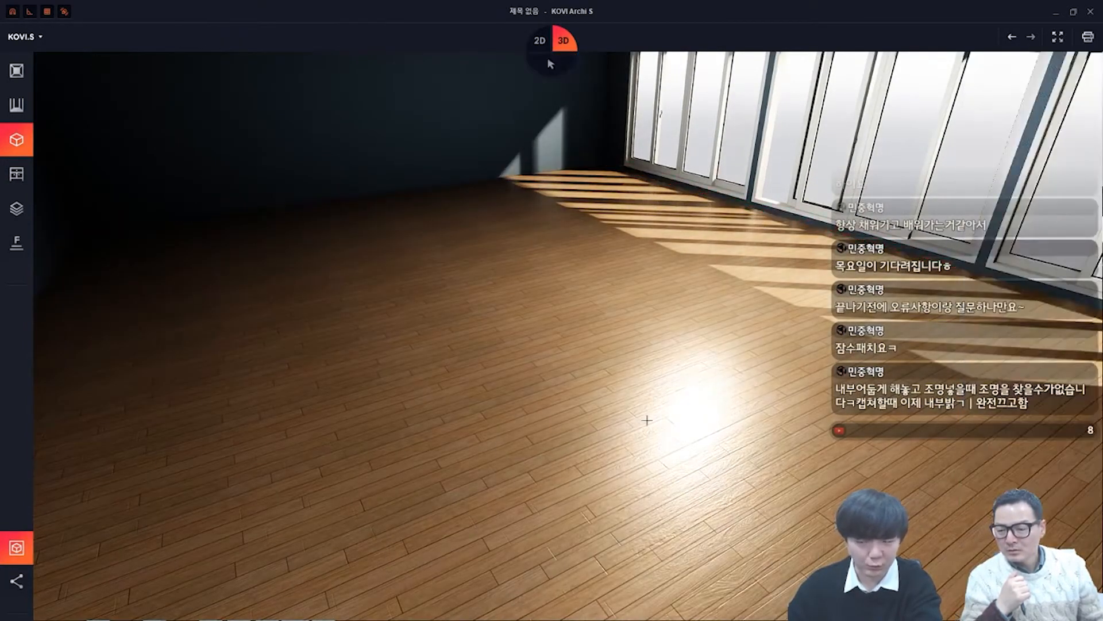
Lower the intensity of the point light nearest the windows to 0.5 W
{"action": "right_click_drag", "start_coordinate": [766, 397], "coordinate": [746, 364]}
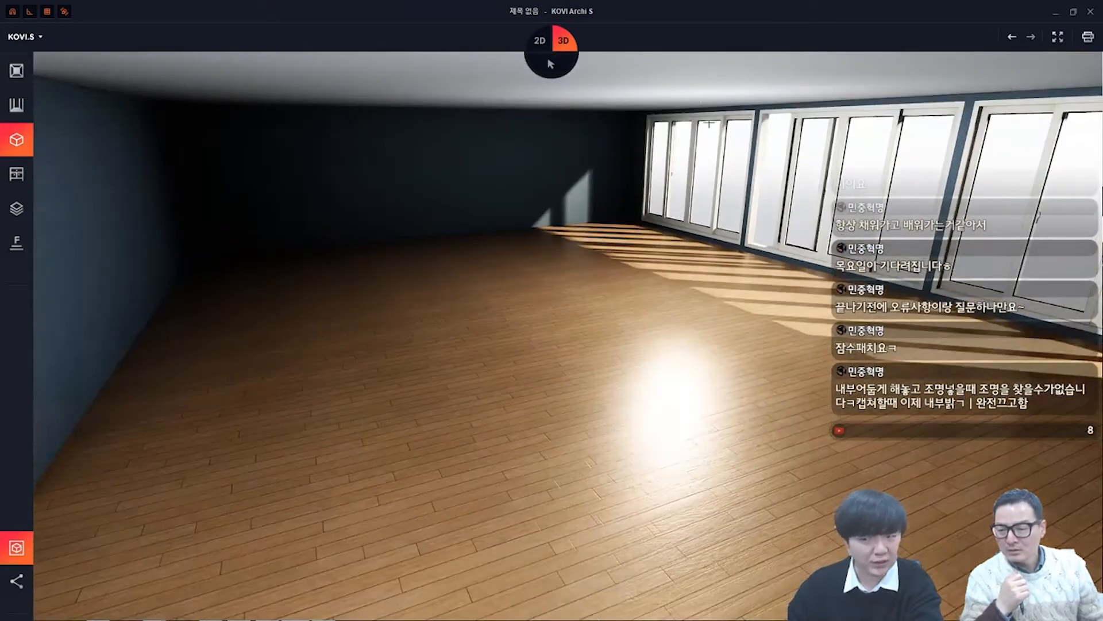
{"action": "right_click_drag", "start_coordinate": [718, 403], "coordinate": [678, 327]}
{"action": "key", "text": "space"}
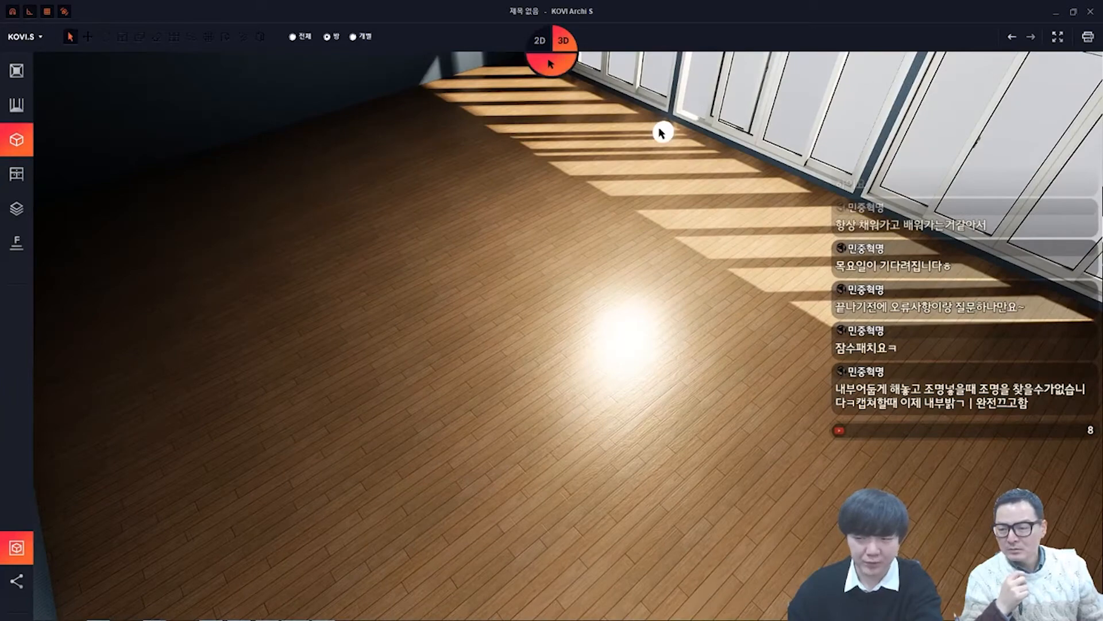
{"action": "right_click", "coordinate": [662, 133]}
{"action": "left_click", "coordinate": [707, 321]}
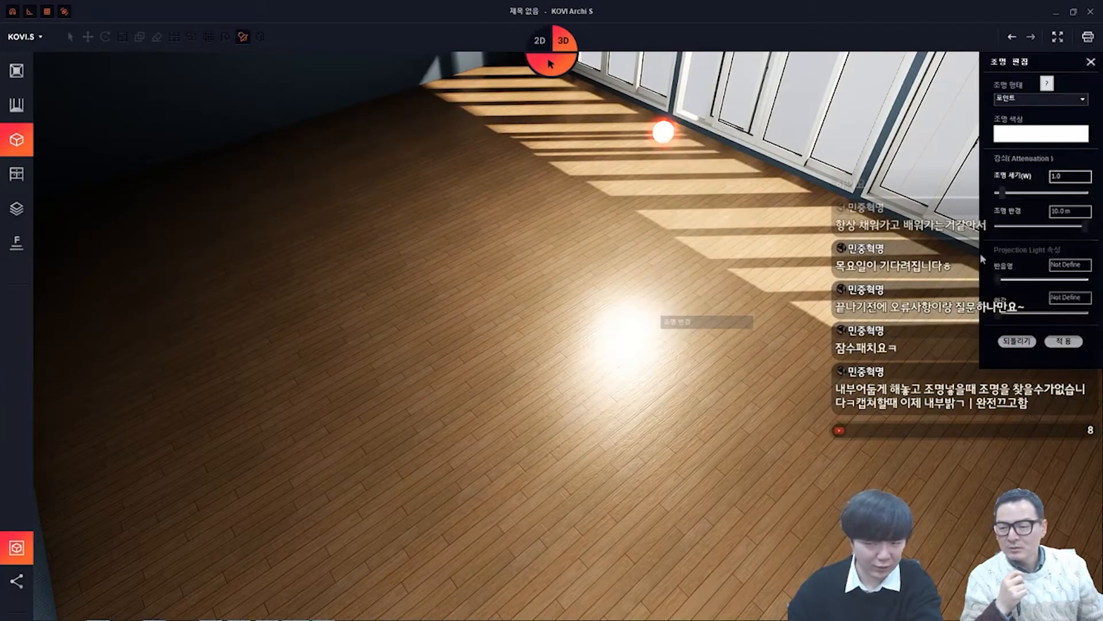
{"action": "left_click_drag", "start_coordinate": [1003, 190], "coordinate": [1000, 193]}
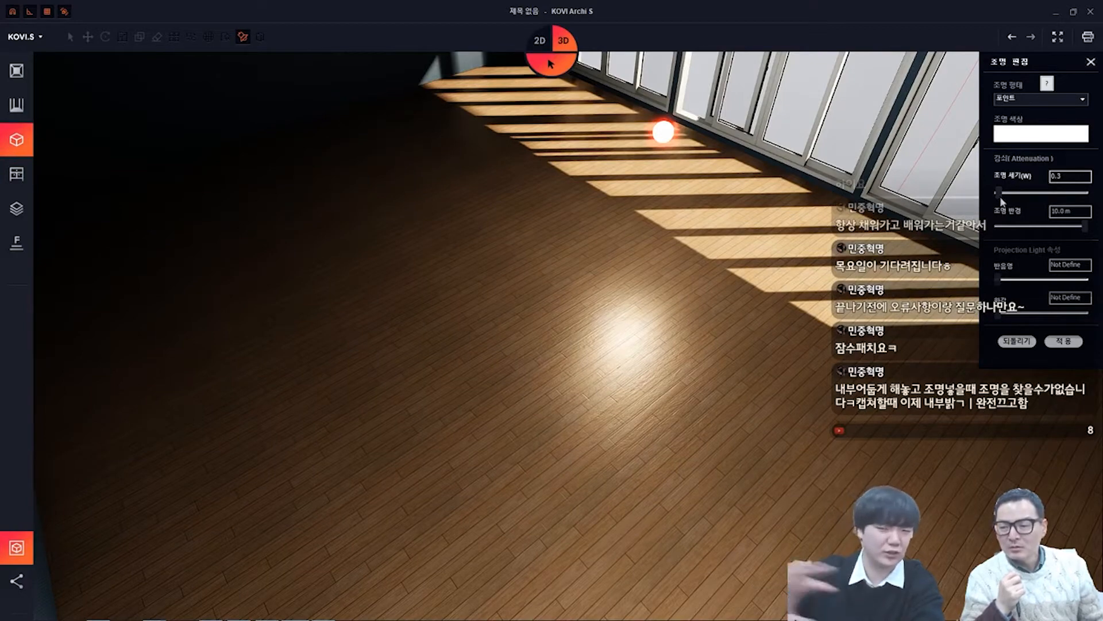
{"action": "left_click_drag", "start_coordinate": [1000, 193], "coordinate": [1001, 192]}
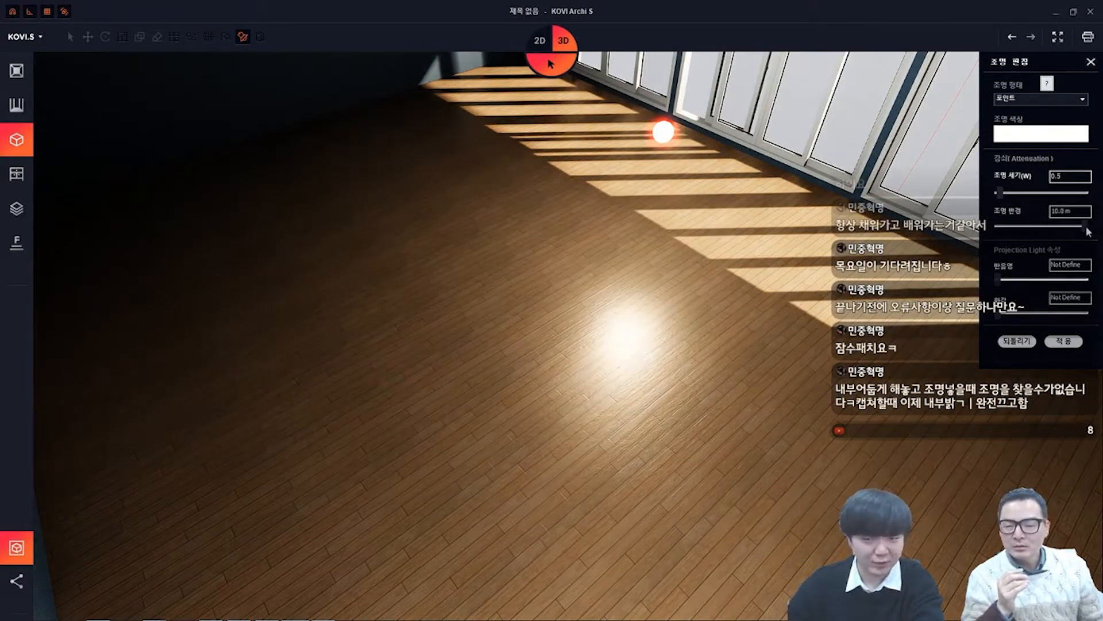
{"action": "mouse_move", "coordinate": [1084, 227]}
{"action": "left_mouse_down"}
{"action": "mouse_move", "coordinate": [1046, 229]}
{"action": "mouse_move", "coordinate": [1095, 235]}
{"action": "left_mouse_up"}
{"action": "left_click", "coordinate": [1091, 62]}
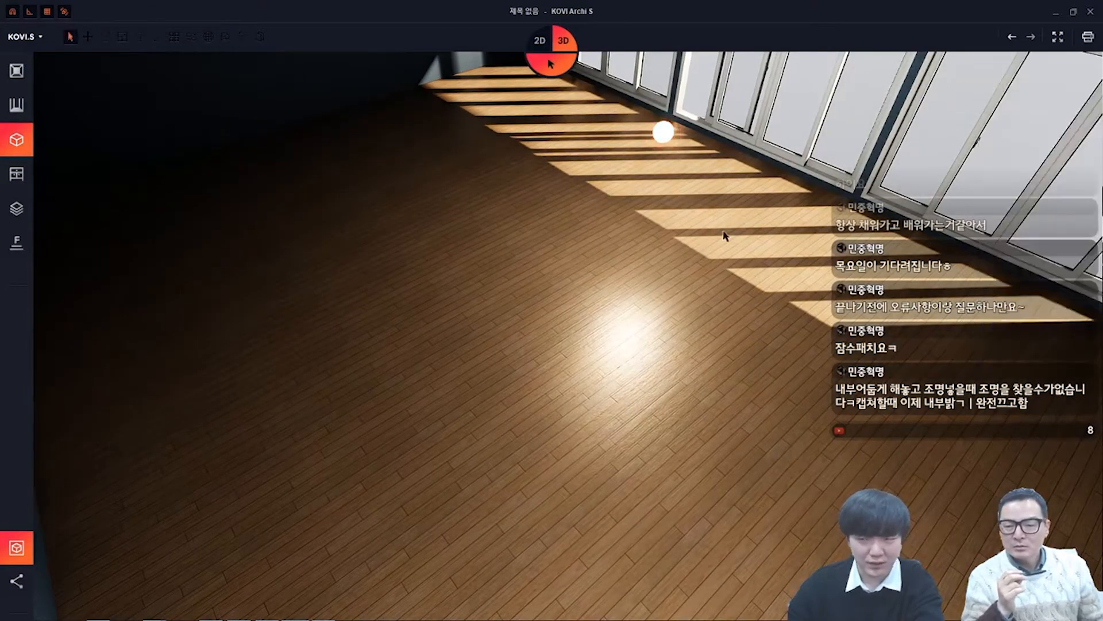
Set the wood floor material's metallic value to 36 and its roughness to 69 for a more matte finish
{"action": "right_click", "coordinate": [706, 249]}
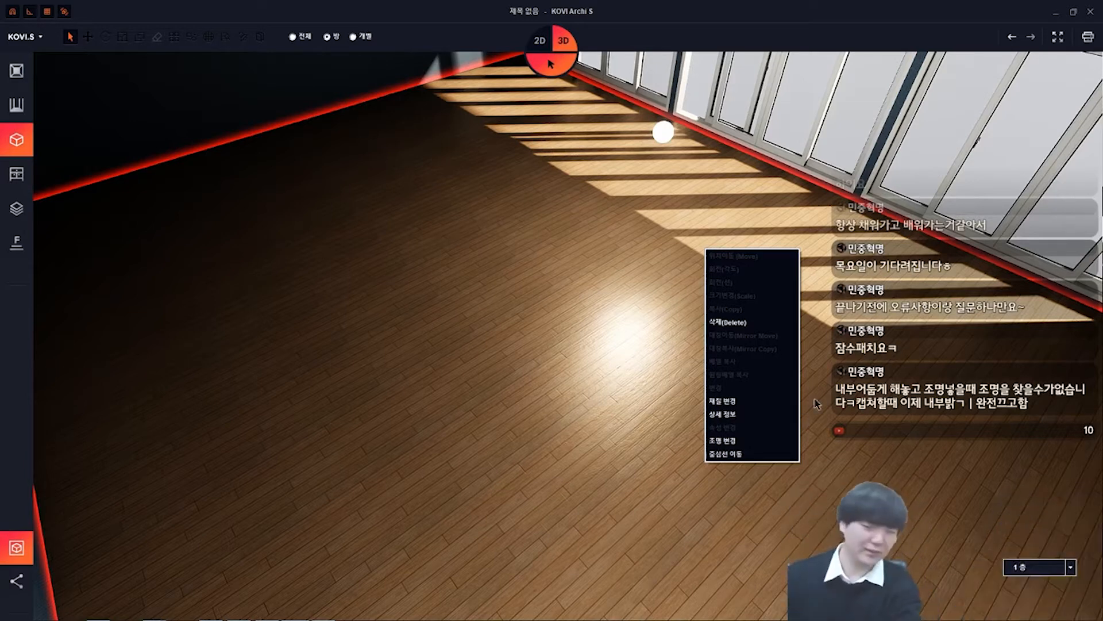
{"action": "left_click", "coordinate": [756, 402]}
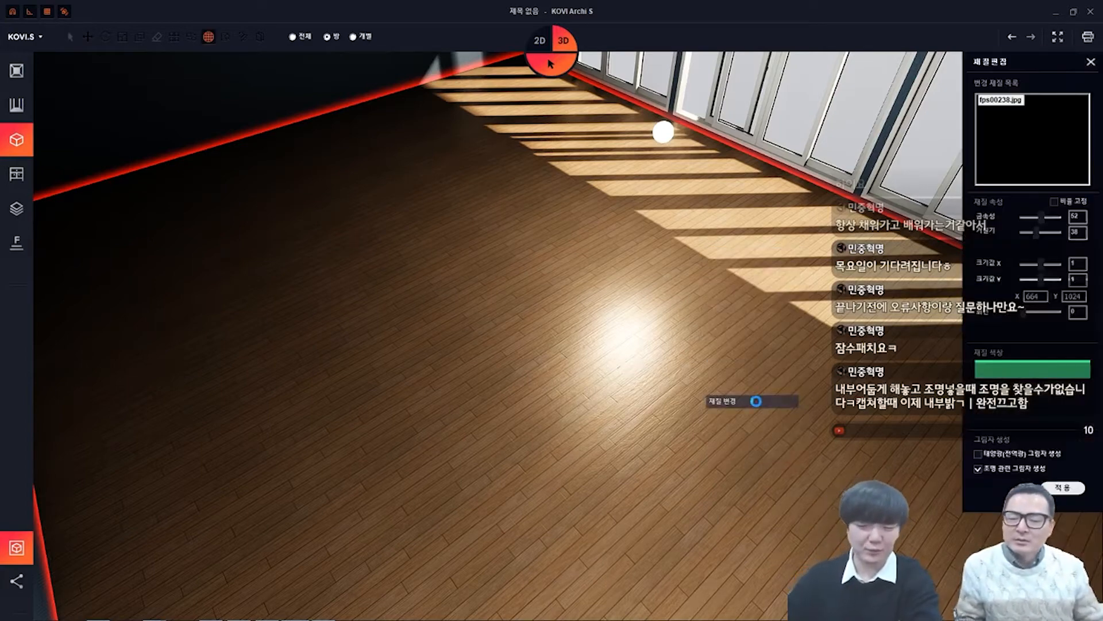
{"action": "middle_click_drag", "start_coordinate": [636, 326], "coordinate": [692, 258]}
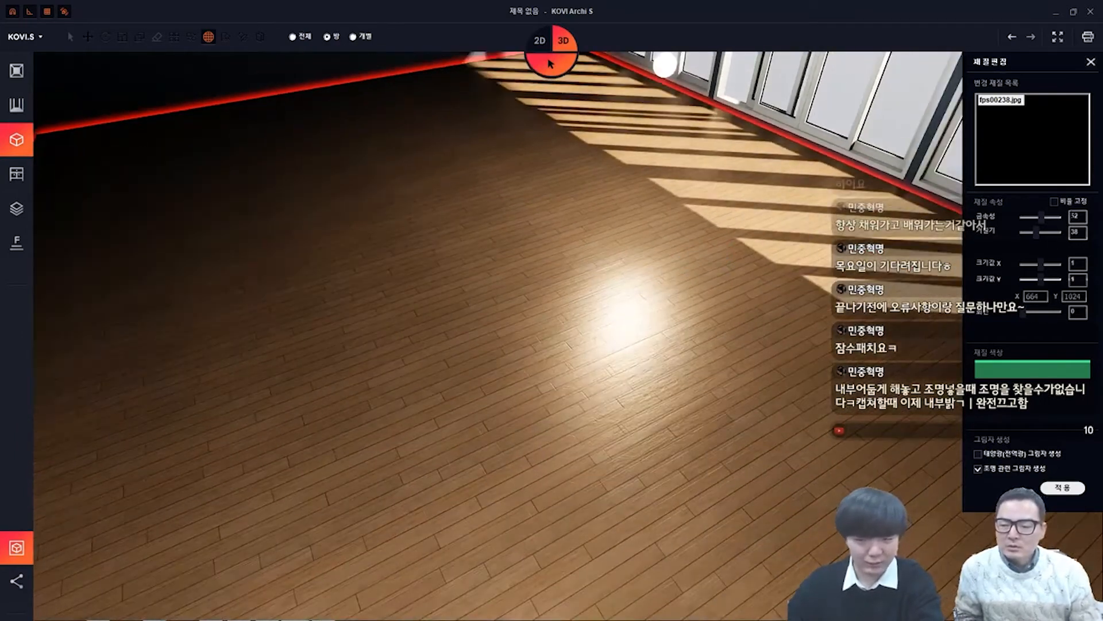
{"action": "mouse_move", "coordinate": [1036, 232]}
{"action": "left_mouse_down"}
{"action": "mouse_move", "coordinate": [1061, 232]}
{"action": "mouse_move", "coordinate": [1036, 224]}
{"action": "left_mouse_up"}
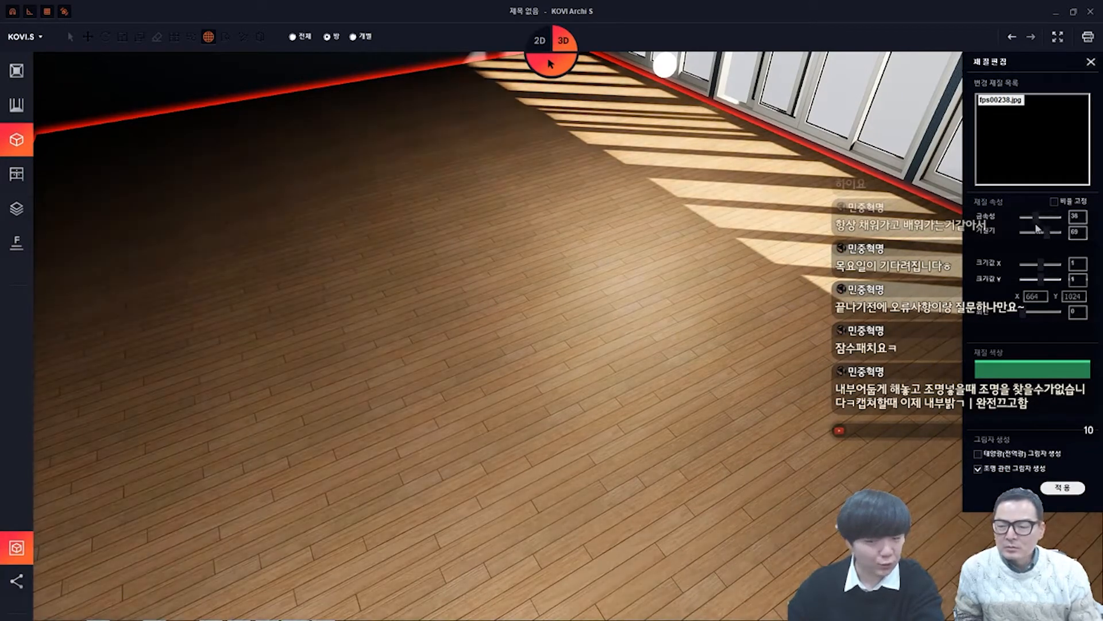
{"action": "key", "text": "space"}
Lower the wood floor material's roughness to give the floor a sharper, glossier reflection
{"action": "key", "text": "s"}
{"action": "left_click_drag", "start_coordinate": [808, 313], "coordinate": [762, 240]}
{"action": "key", "text": "w"}
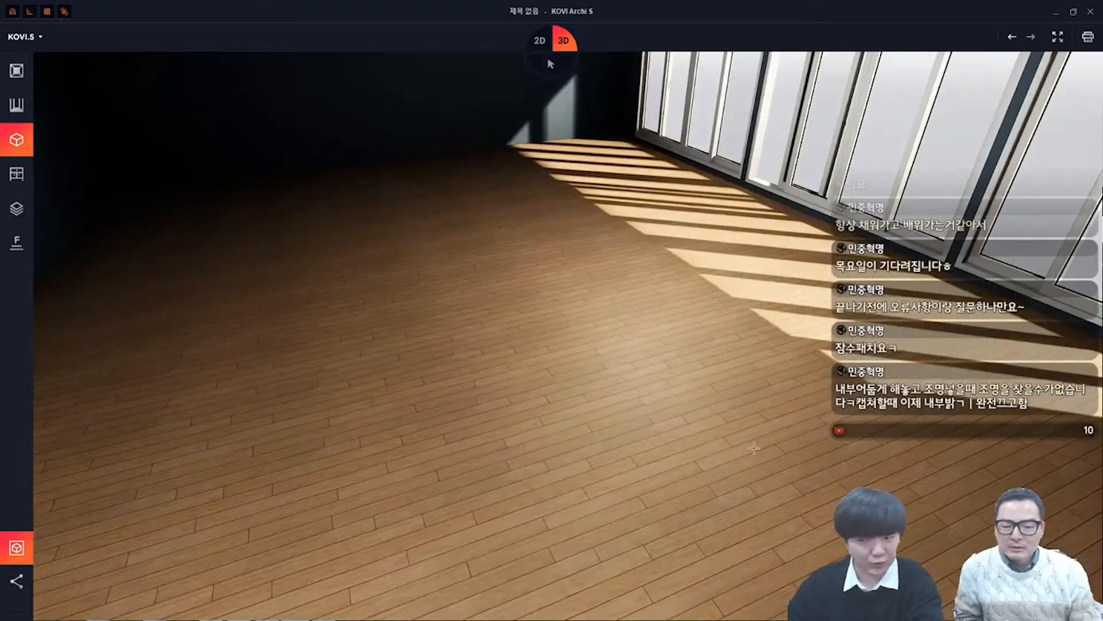
{"action": "left_click_drag", "start_coordinate": [753, 453], "coordinate": [761, 418]}
{"action": "scroll", "coordinate": [729, 350], "scroll_direction": "down", "scroll_amount": 2}
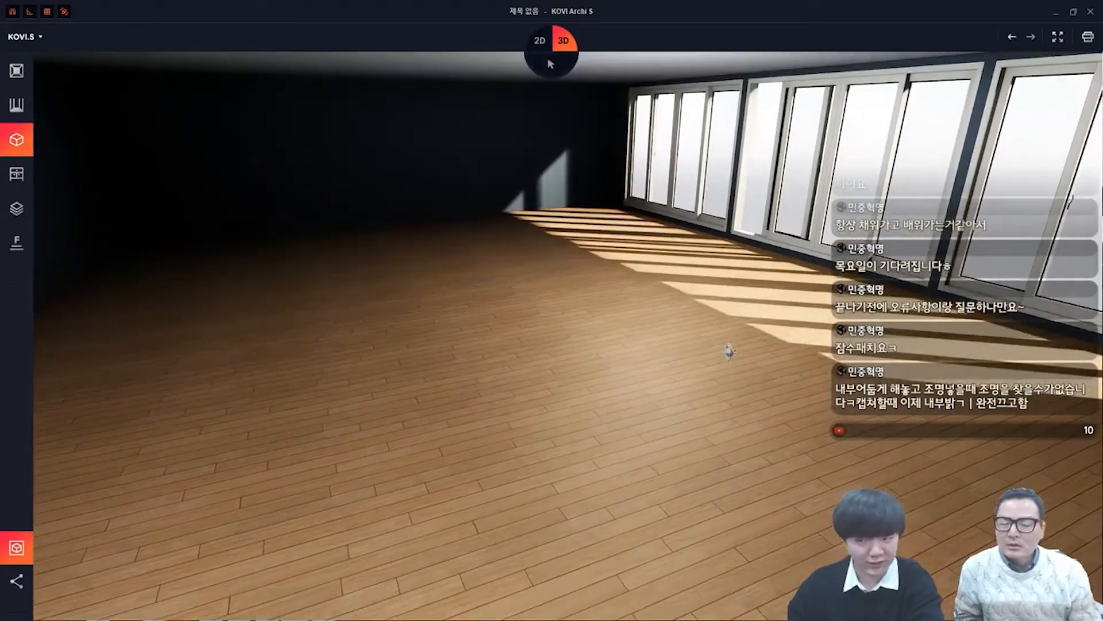
{"action": "scroll", "coordinate": [717, 347], "scroll_direction": "down", "scroll_amount": 2}
{"action": "middle_click_drag", "start_coordinate": [716, 347], "coordinate": [748, 378]}
{"action": "right_click", "coordinate": [699, 374]}
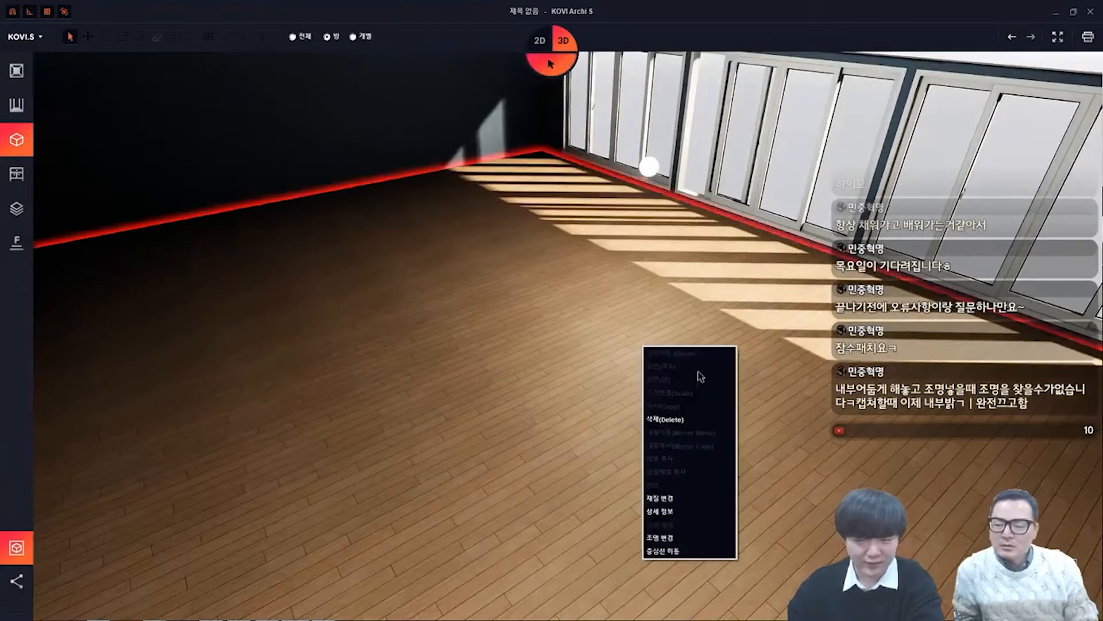
{"action": "left_click", "coordinate": [692, 500]}
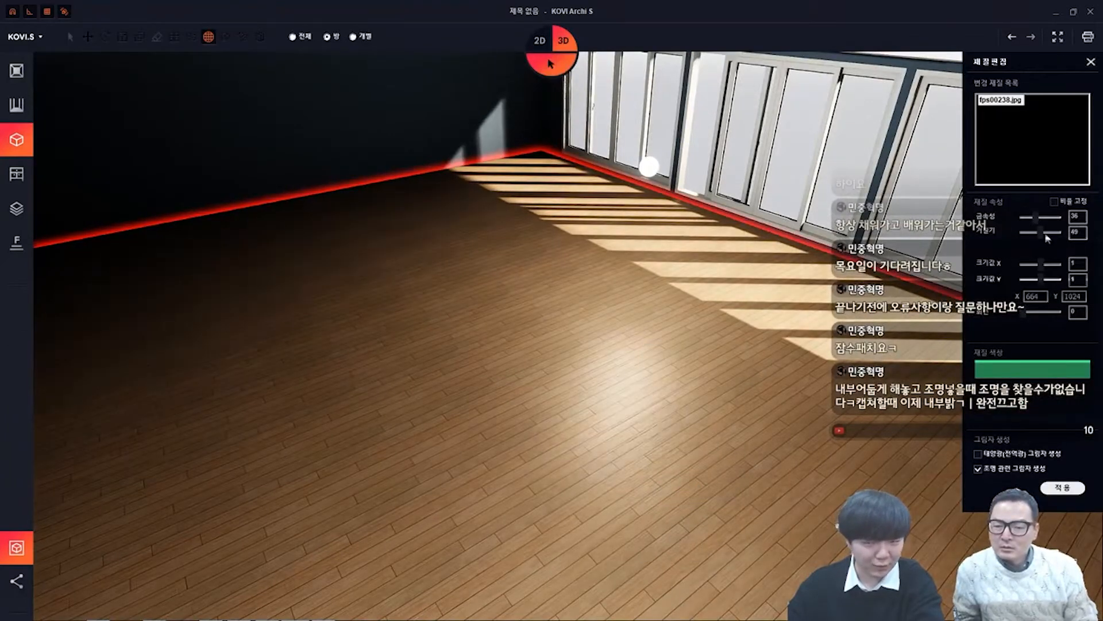
{"action": "left_click_drag", "start_coordinate": [1047, 236], "coordinate": [1014, 220]}
{"action": "key", "text": "Escape"}
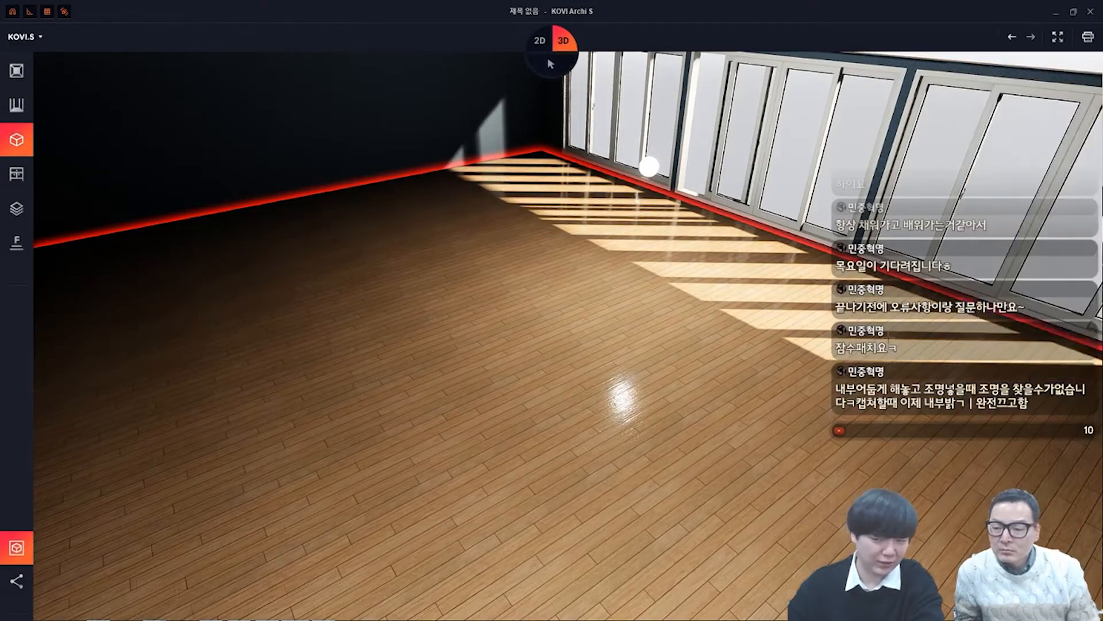
Move the point light near the room's corner along the X axis to about -1752, in front of the middle of the wall
{"action": "scroll", "coordinate": [795, 518], "scroll_direction": "up", "scroll_amount": 5}
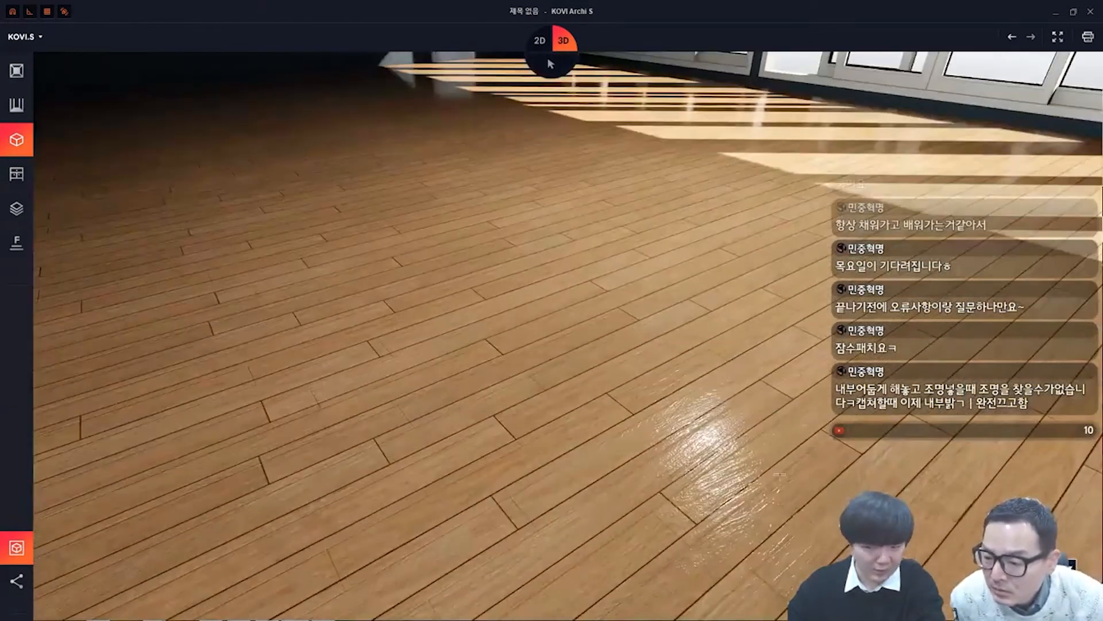
{"action": "scroll", "coordinate": [737, 442], "scroll_direction": "down", "scroll_amount": 5}
{"action": "scroll", "coordinate": [669, 414], "scroll_direction": "down", "scroll_amount": 3}
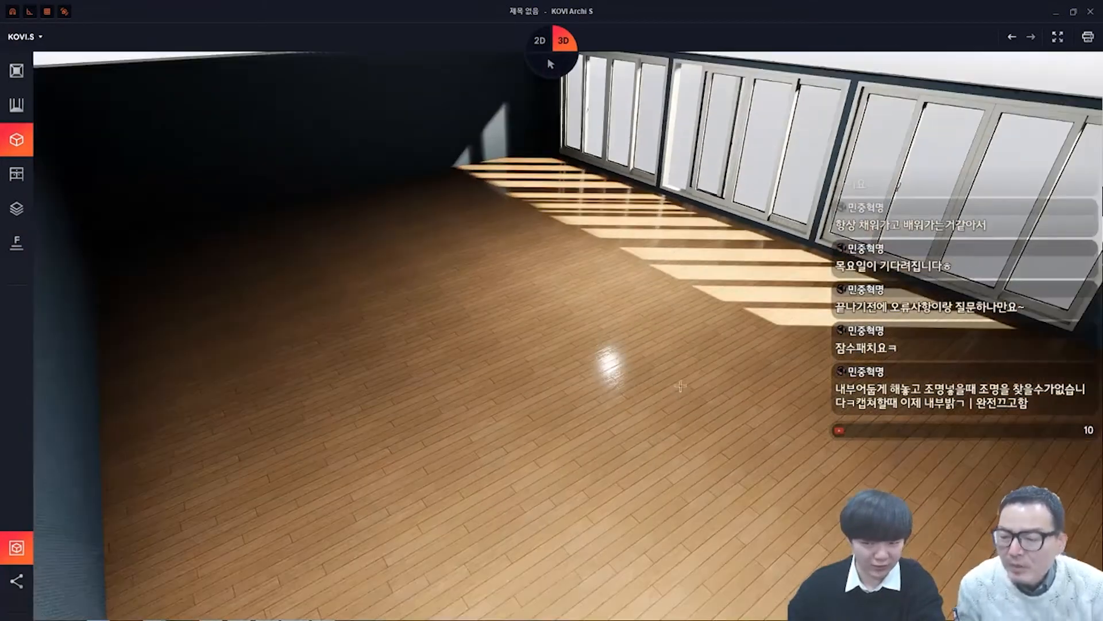
{"action": "right_click_drag", "start_coordinate": [670, 415], "coordinate": [588, 304]}
{"action": "scroll", "coordinate": [680, 362], "scroll_direction": "up", "scroll_amount": 2}
{"action": "left_click", "coordinate": [340, 195]}
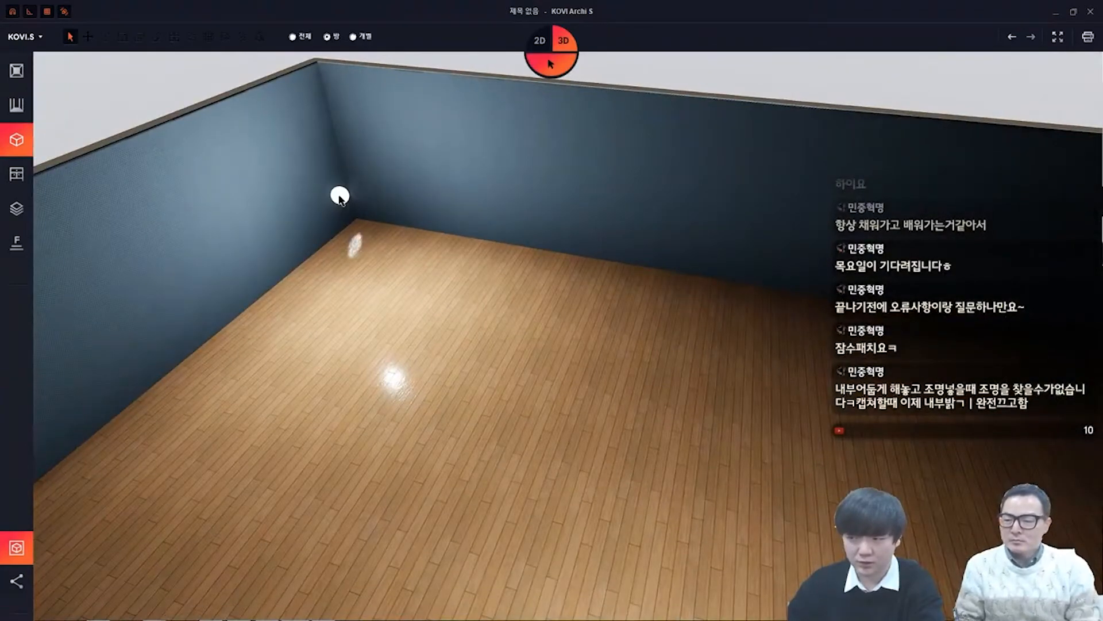
{"action": "right_click_drag", "start_coordinate": [340, 196], "coordinate": [487, 256]}
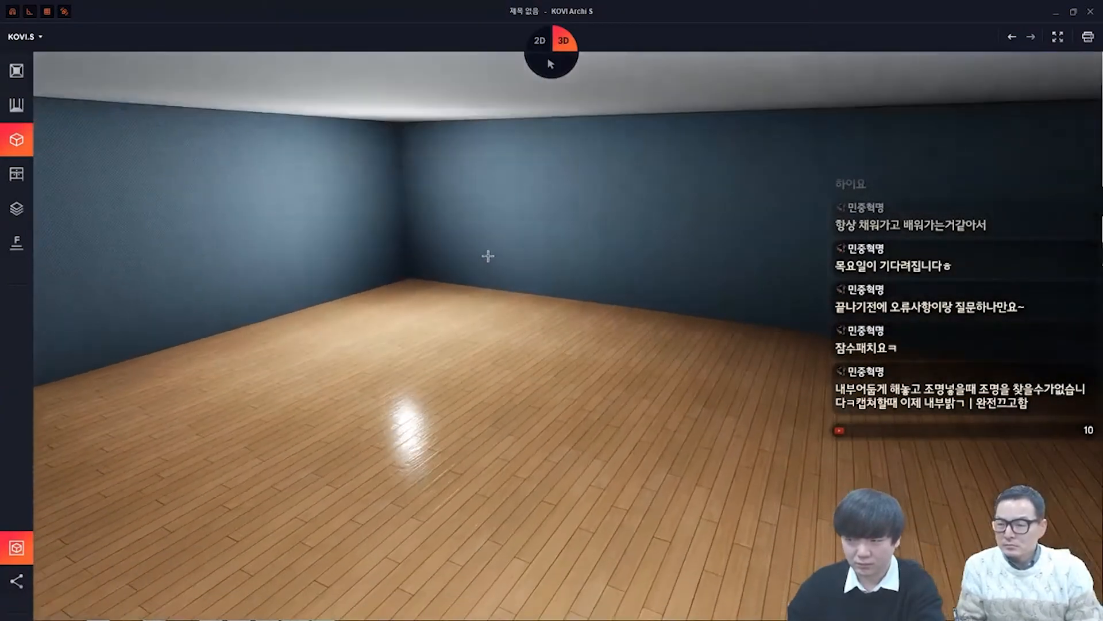
{"action": "left_click", "coordinate": [383, 193]}
{"action": "scroll", "coordinate": [406, 187], "scroll_direction": "up", "scroll_amount": 3}
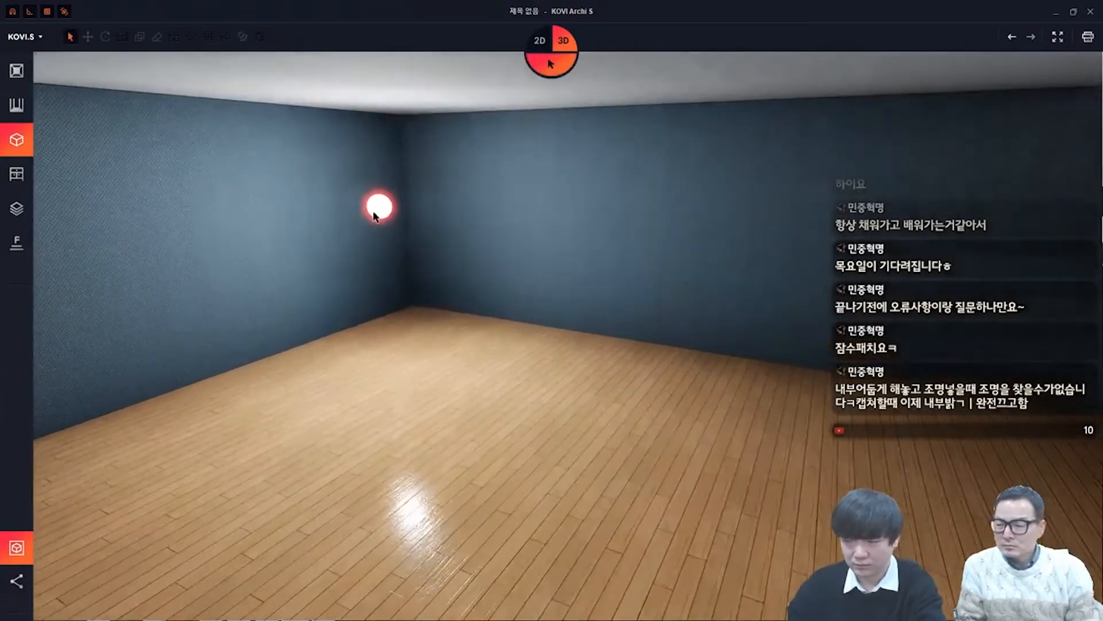
{"action": "right_click", "coordinate": [388, 206]}
{"action": "left_click", "coordinate": [408, 214]}
{"action": "left_click_drag", "start_coordinate": [431, 202], "coordinate": [803, 207]}
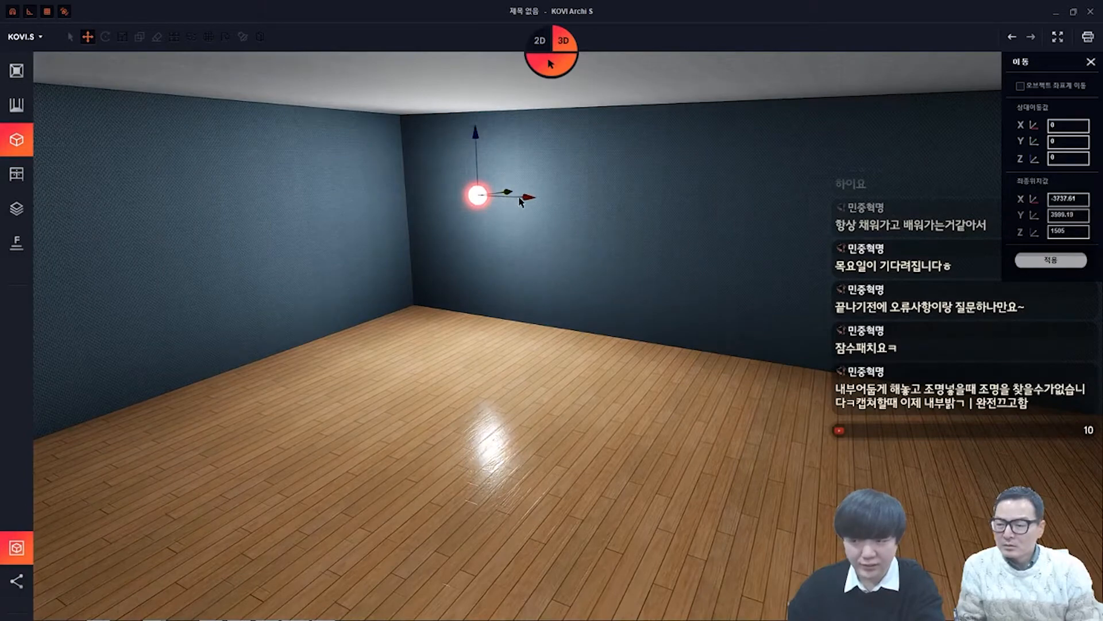
{"action": "left_click_drag", "start_coordinate": [520, 202], "coordinate": [769, 317]}
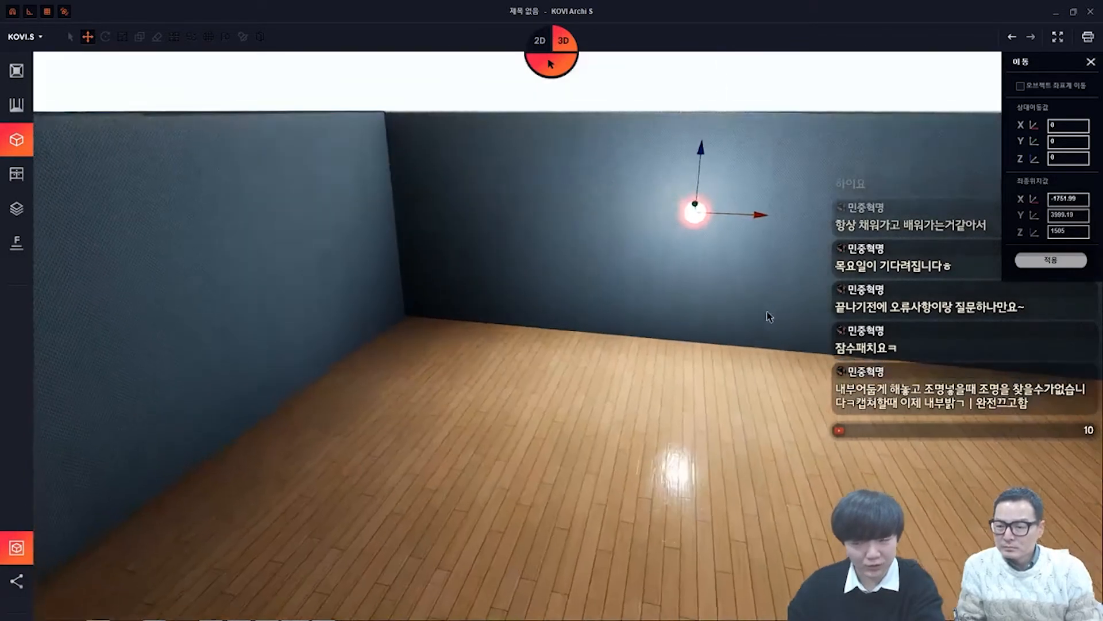
{"action": "key", "text": "Escape"}
{"action": "key", "text": "Escape"}
Set the metallic value to 82 and the roughness to 46 for the wallpaper behind the point light
{"action": "middle_click_drag", "start_coordinate": [823, 248], "coordinate": [395, 227]}
{"action": "scroll", "coordinate": [686, 263], "scroll_direction": "up", "scroll_amount": 2}
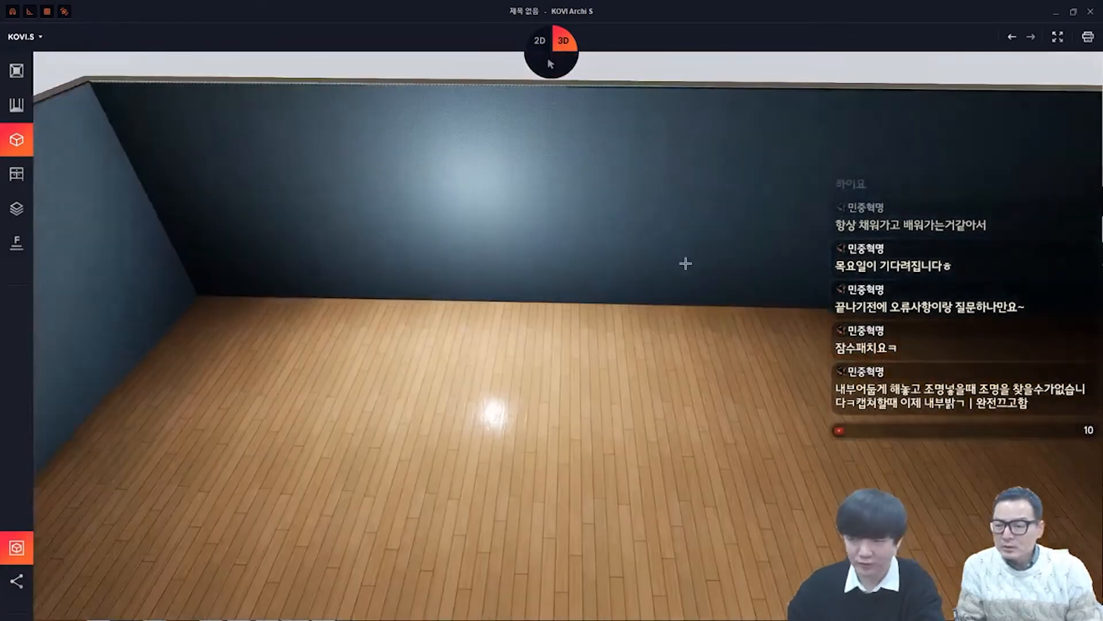
{"action": "middle_click_drag", "start_coordinate": [685, 263], "coordinate": [651, 232]}
{"action": "scroll", "coordinate": [583, 202], "scroll_direction": "up", "scroll_amount": 4}
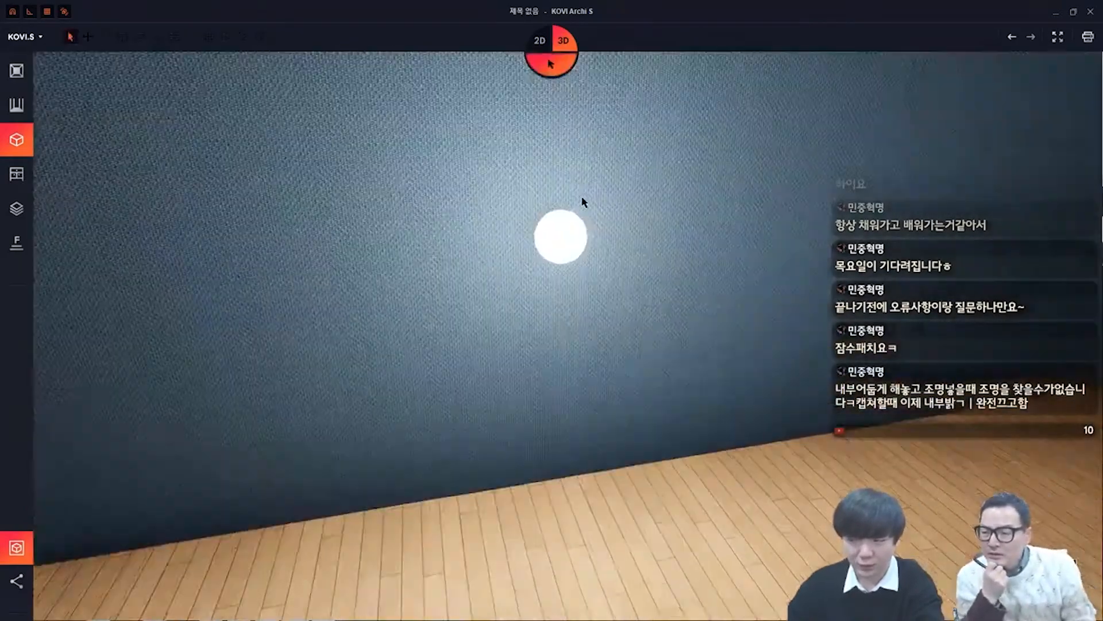
{"action": "scroll", "coordinate": [449, 179], "scroll_direction": "down", "scroll_amount": 5}
{"action": "key", "text": "space"}
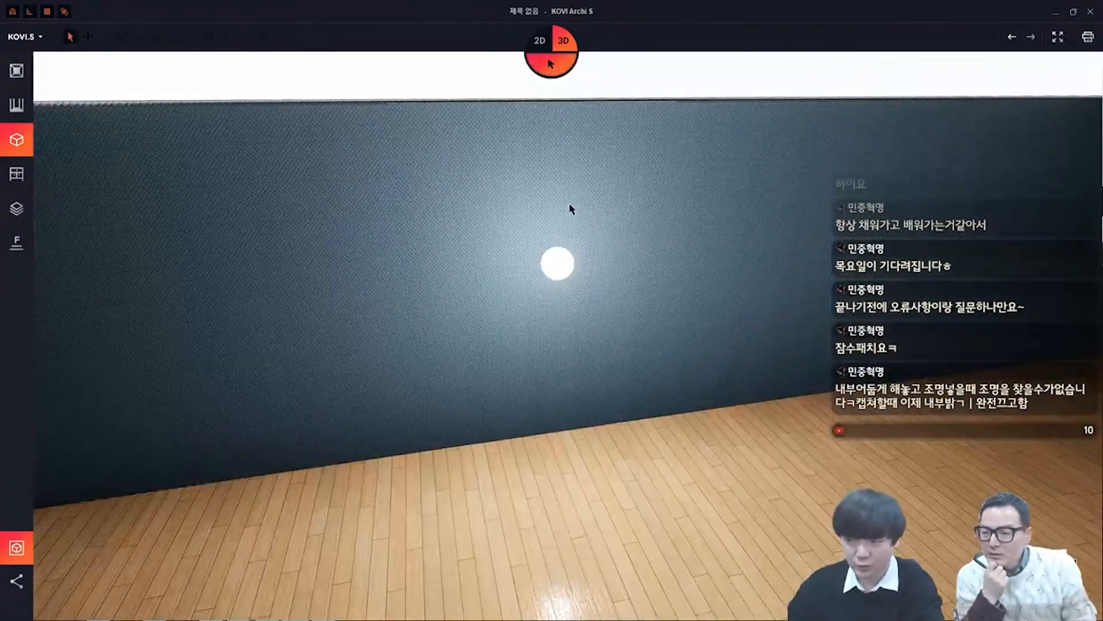
{"action": "right_click", "coordinate": [571, 209]}
{"action": "left_click", "coordinate": [618, 368]}
{"action": "left_click_drag", "start_coordinate": [1025, 219], "coordinate": [1043, 237]}
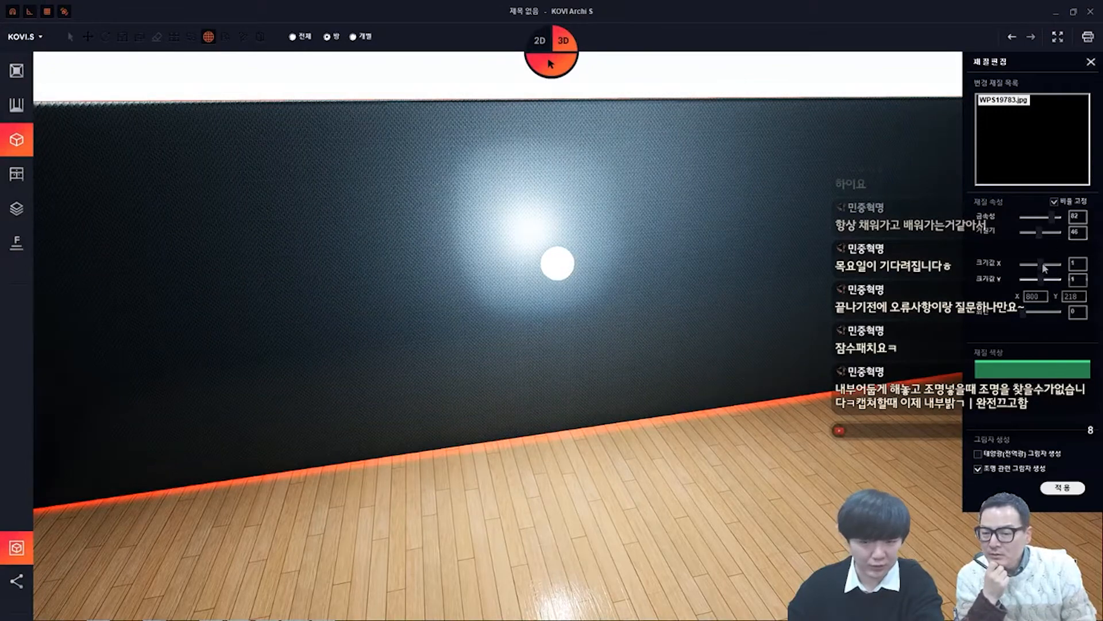
{"action": "mouse_move", "coordinate": [1039, 264]}
{"action": "left_mouse_down"}
{"action": "mouse_move", "coordinate": [1057, 264]}
{"action": "mouse_move", "coordinate": [1040, 264]}
{"action": "left_mouse_up"}
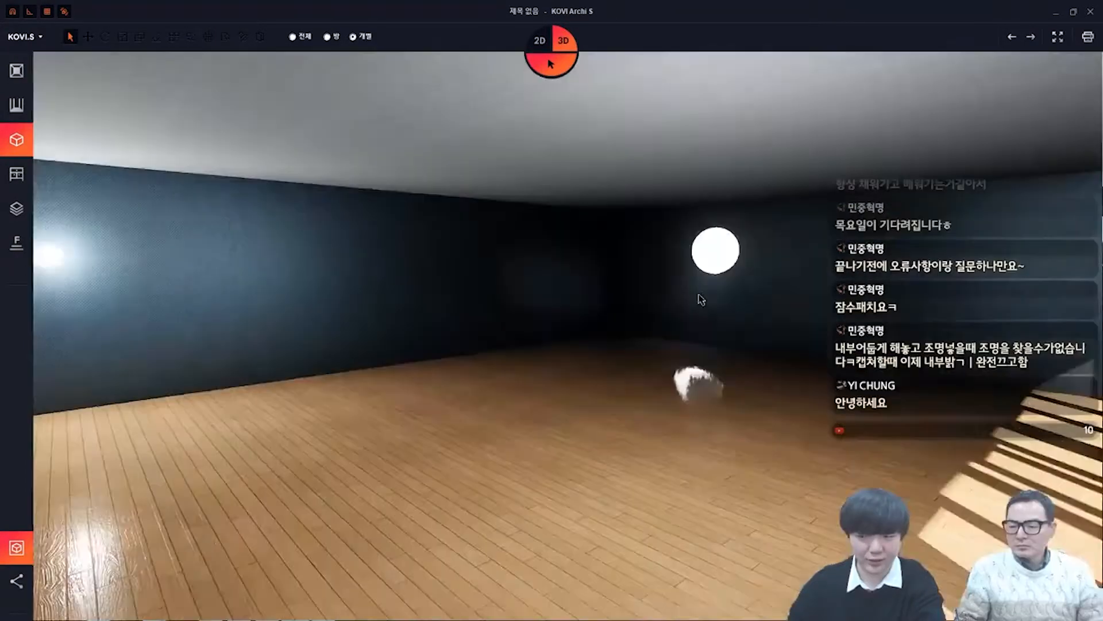
Try placing a direct light from the light library in the dark corner of the room
{"action": "right_click_drag", "start_coordinate": [698, 294], "coordinate": [649, 323]}
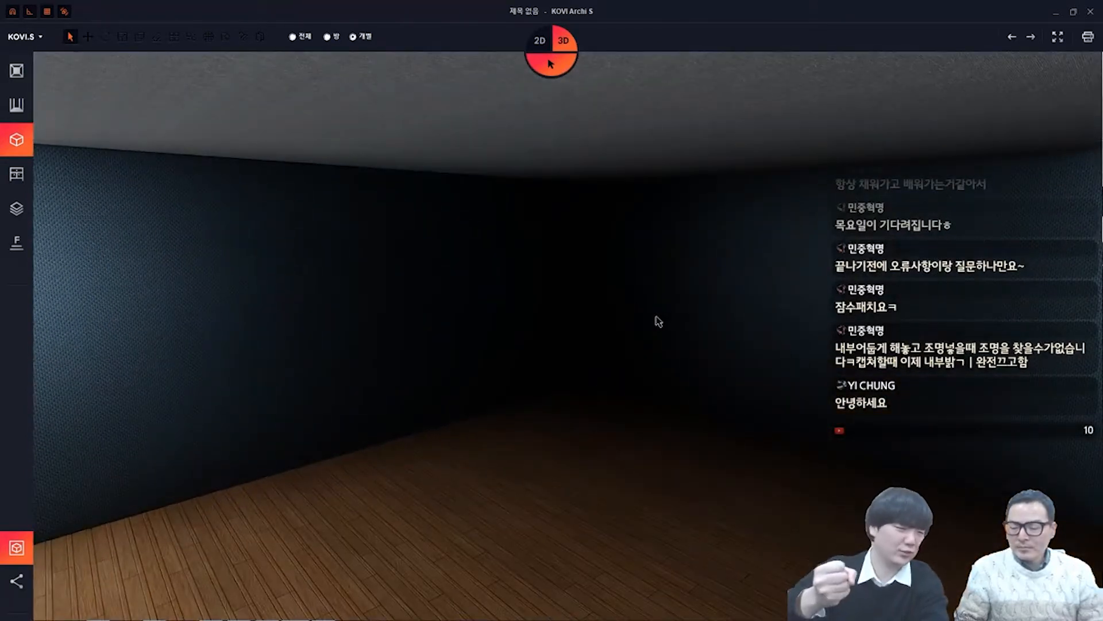
{"action": "left_click", "coordinate": [3, 166]}
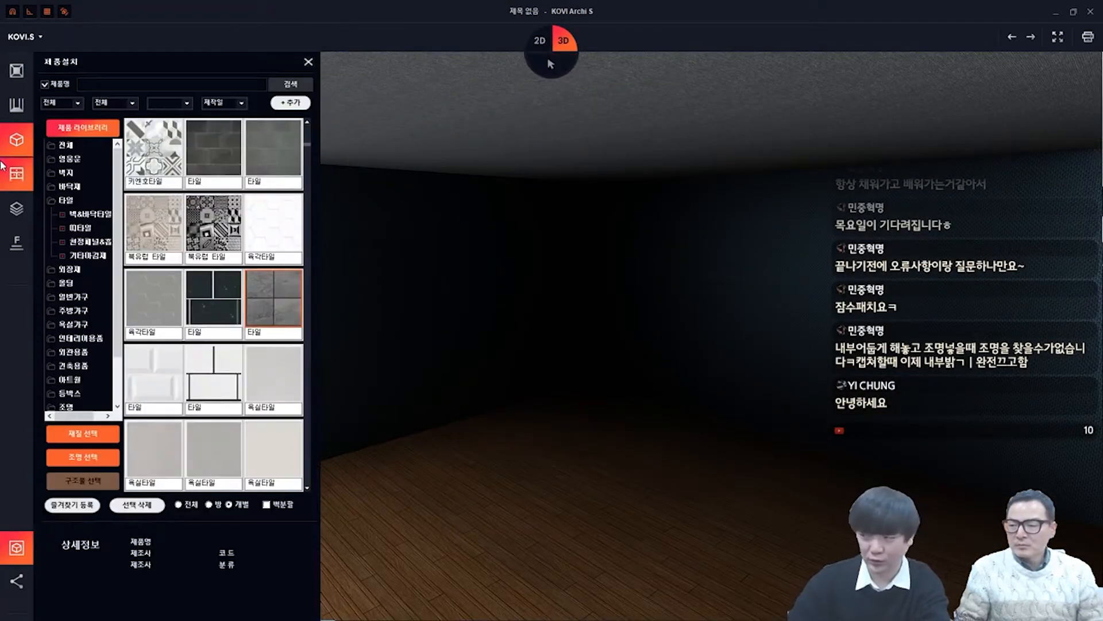
{"action": "left_click", "coordinate": [79, 455]}
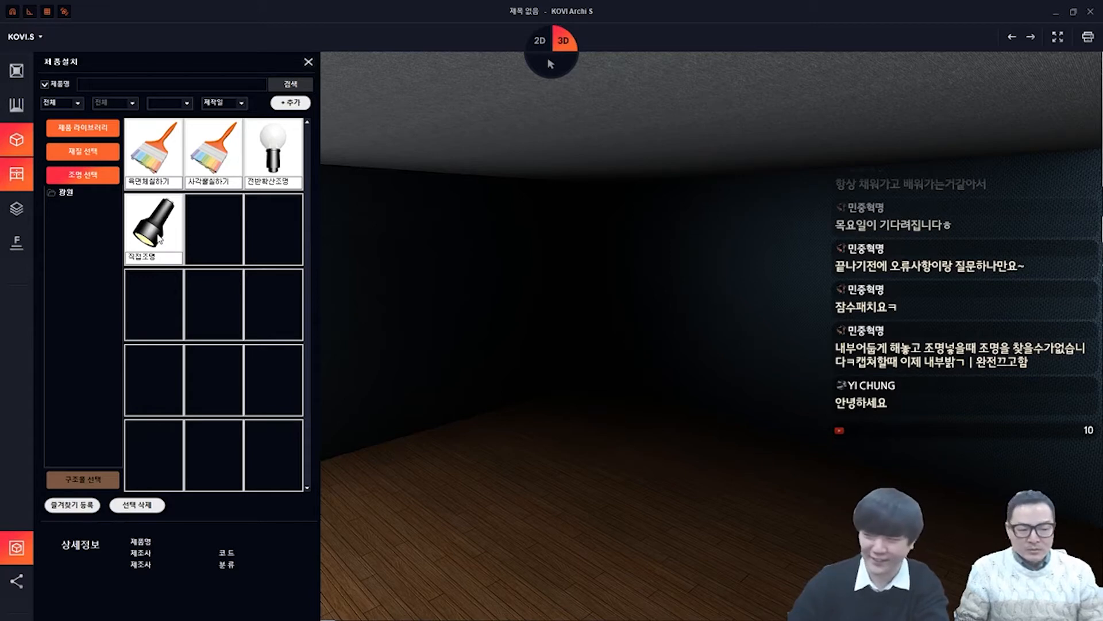
{"action": "left_click", "coordinate": [160, 240]}
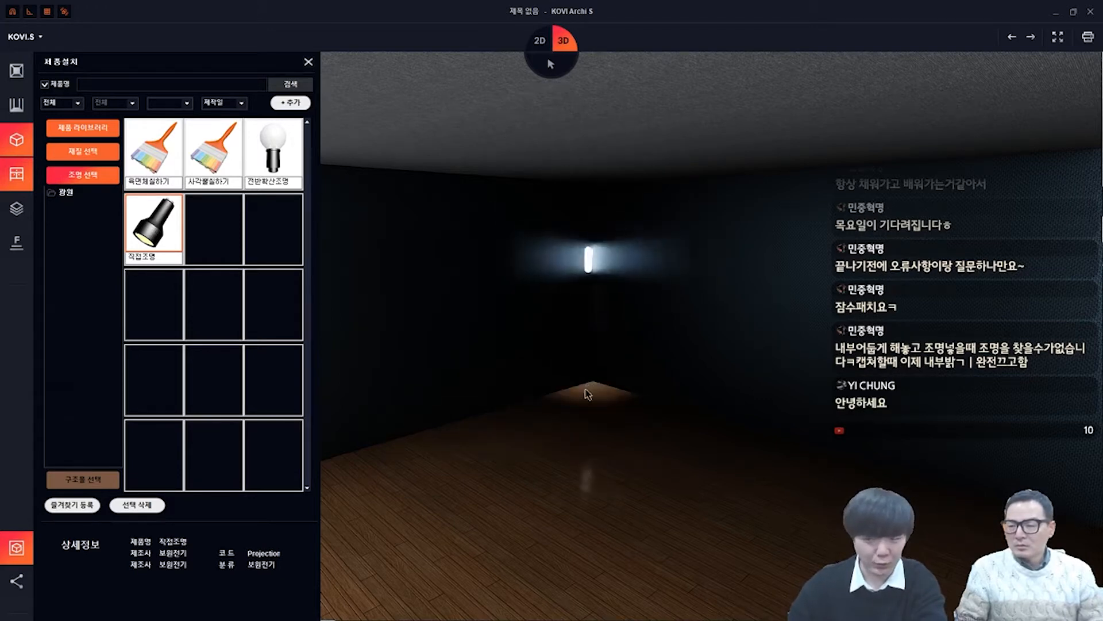
{"action": "right_click", "coordinate": [548, 267]}
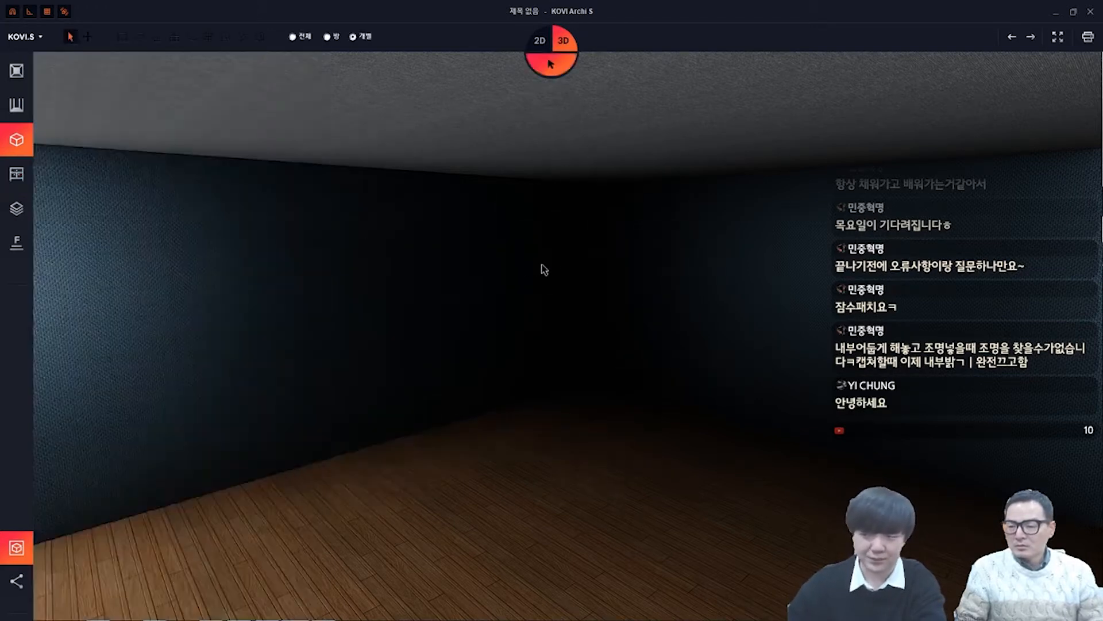
{"action": "right_click", "coordinate": [542, 265]}
Try placing a general diffuse light in the same dark corner
{"action": "left_click", "coordinate": [254, 152]}
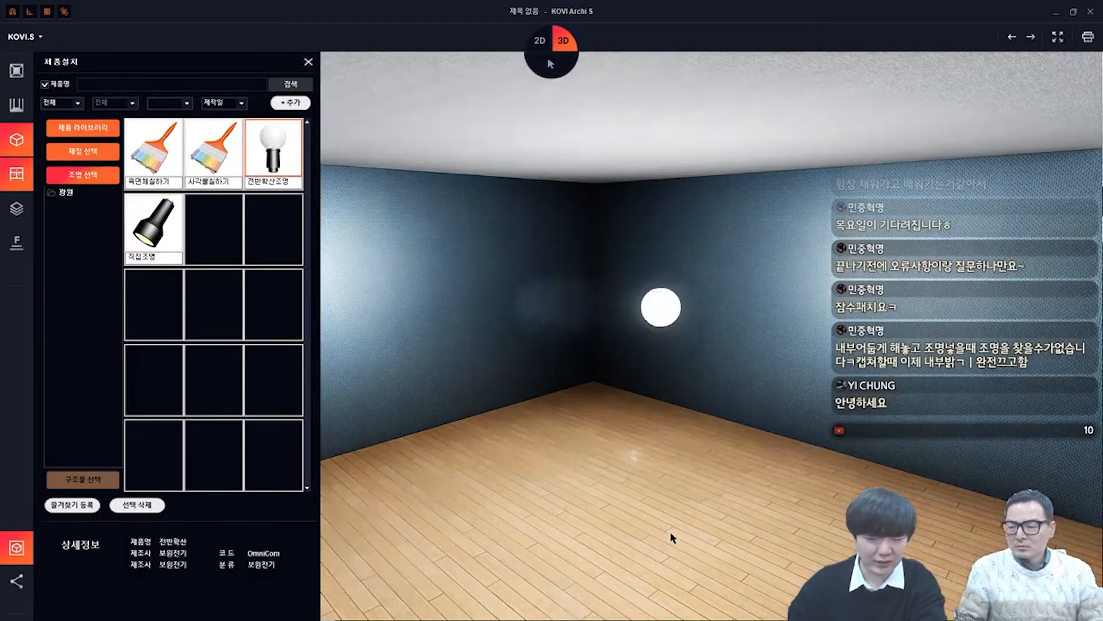
{"action": "left_click", "coordinate": [592, 540]}
{"action": "left_click", "coordinate": [608, 303]}
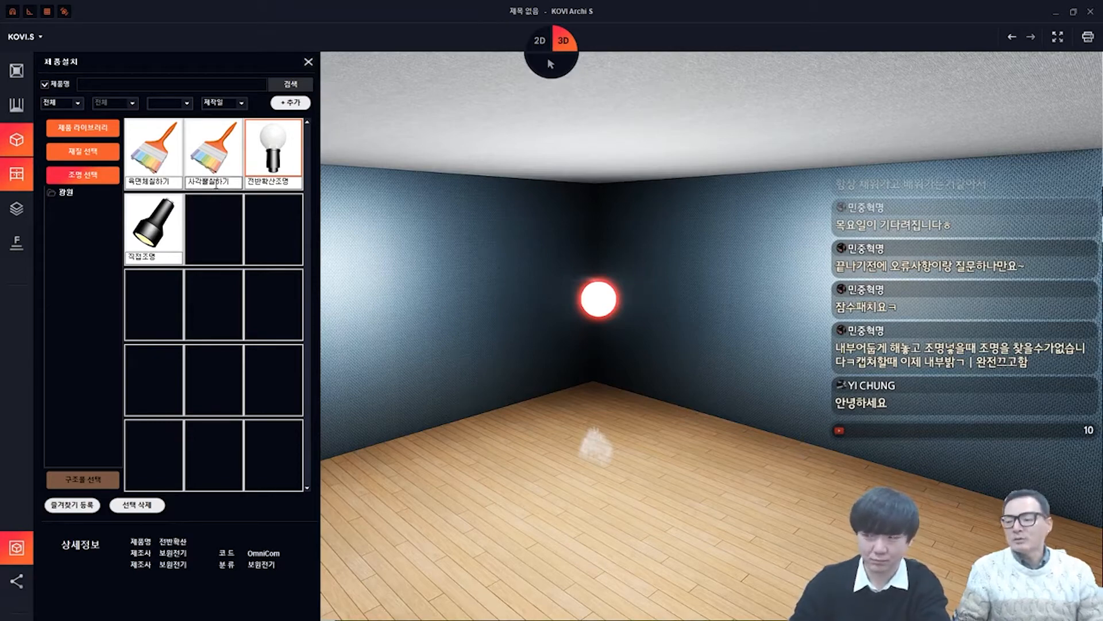
Place the yellow fabric sofa from the general furniture's sofa category on the floor in the dark corner
{"action": "left_click", "coordinate": [83, 127]}
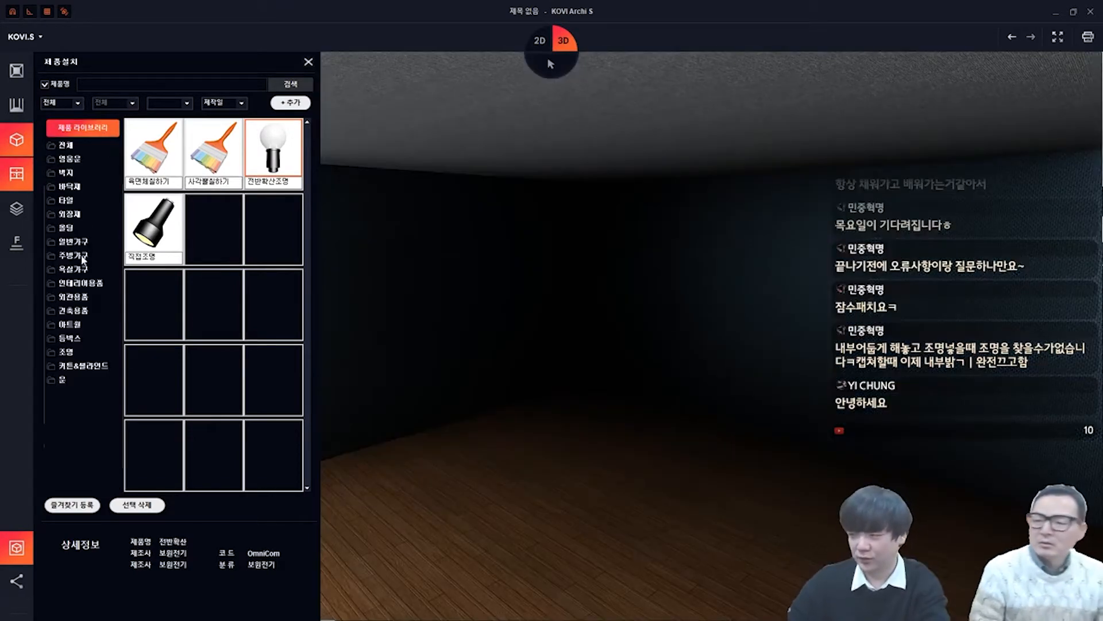
{"action": "left_click", "coordinate": [74, 241]}
{"action": "left_click", "coordinate": [77, 283]}
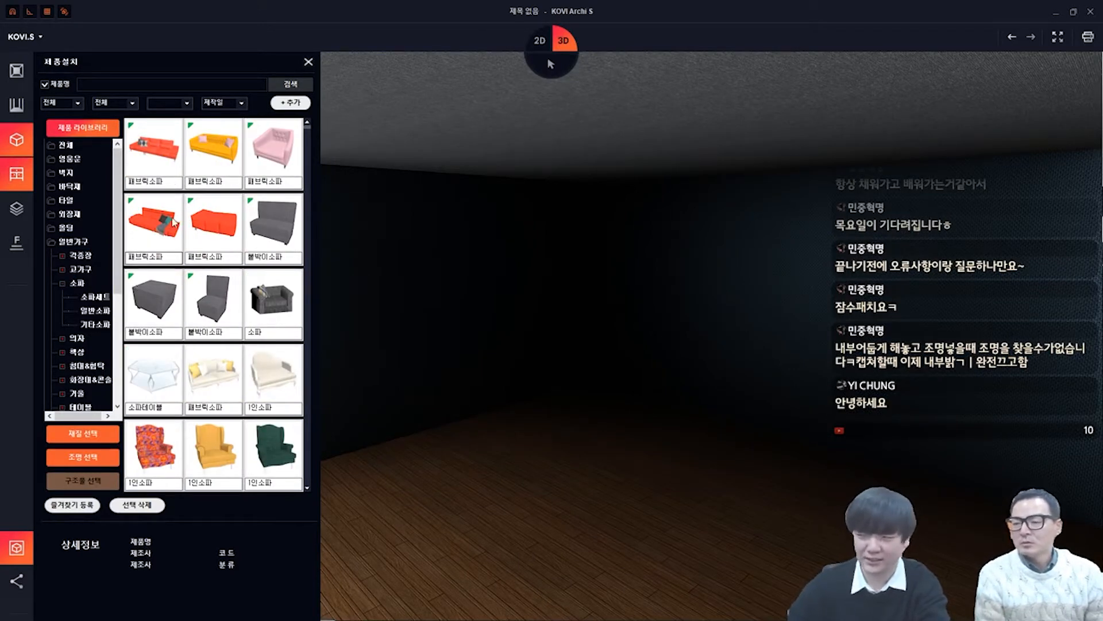
{"action": "left_click", "coordinate": [241, 157]}
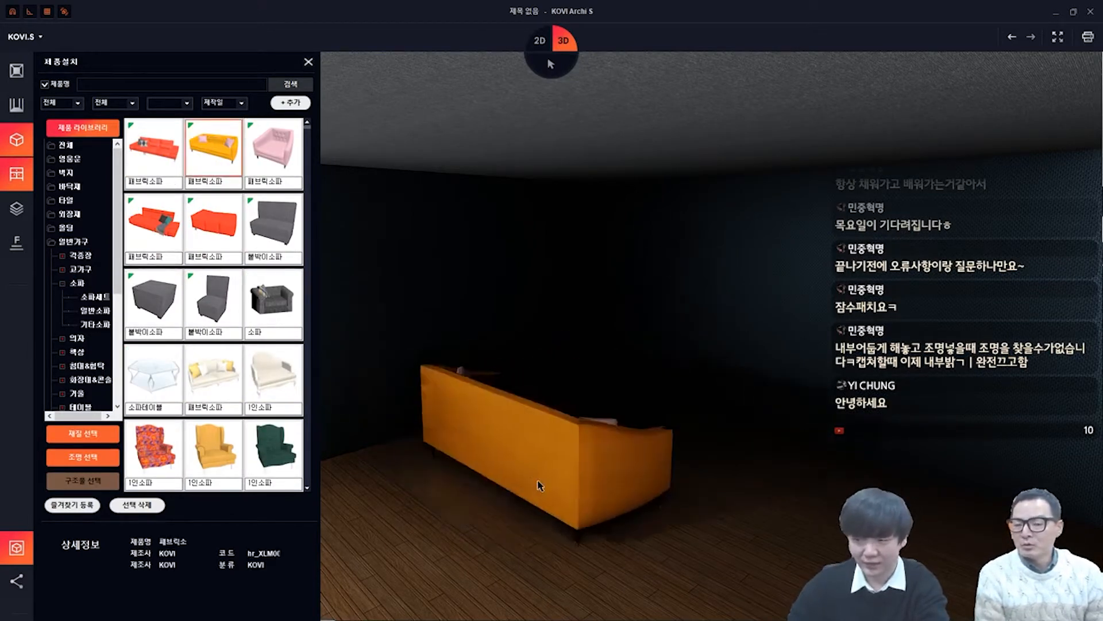
{"action": "left_click", "coordinate": [570, 473]}
{"action": "left_click", "coordinate": [569, 460]}
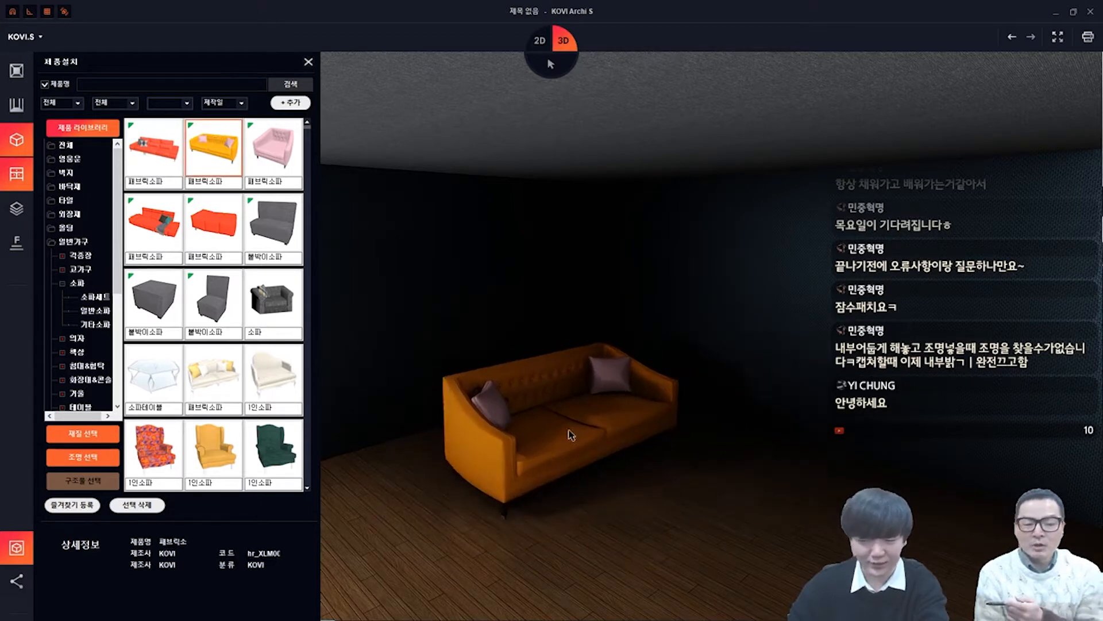
Rotate the yellow sofa so its seat faces the viewer squarely
{"action": "left_click", "coordinate": [595, 404]}
{"action": "right_click", "coordinate": [596, 401]}
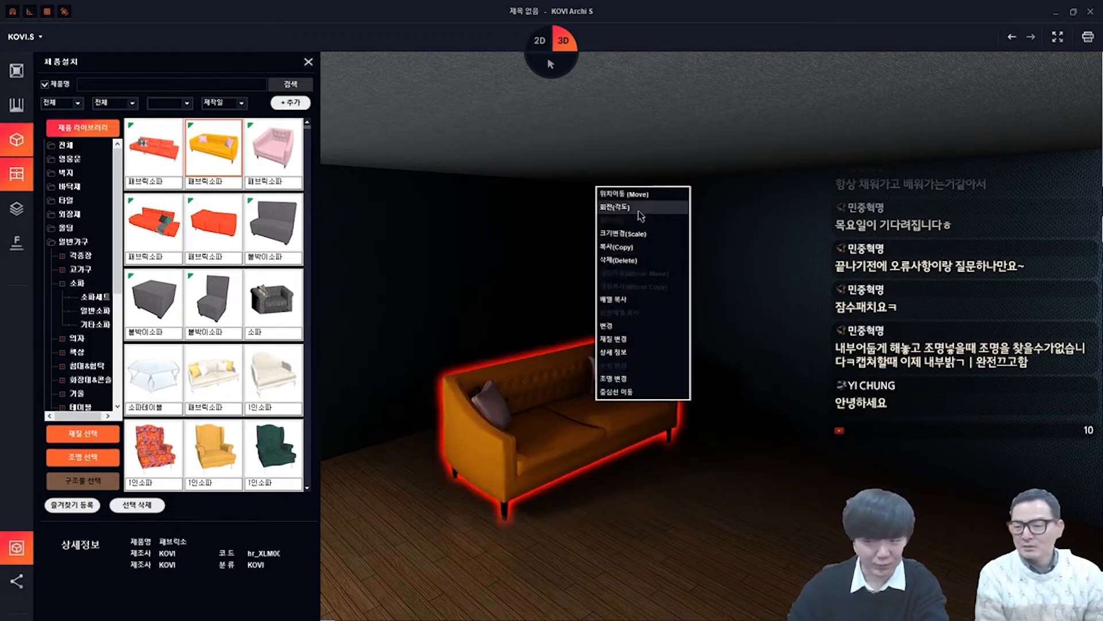
{"action": "left_click", "coordinate": [638, 208]}
{"action": "left_click_drag", "start_coordinate": [509, 409], "coordinate": [564, 392]}
{"action": "key", "text": "Escape"}
Move the yellow sofa out of the dark corner to the sunlit floor beside the windows
{"action": "right_click", "coordinate": [579, 419]}
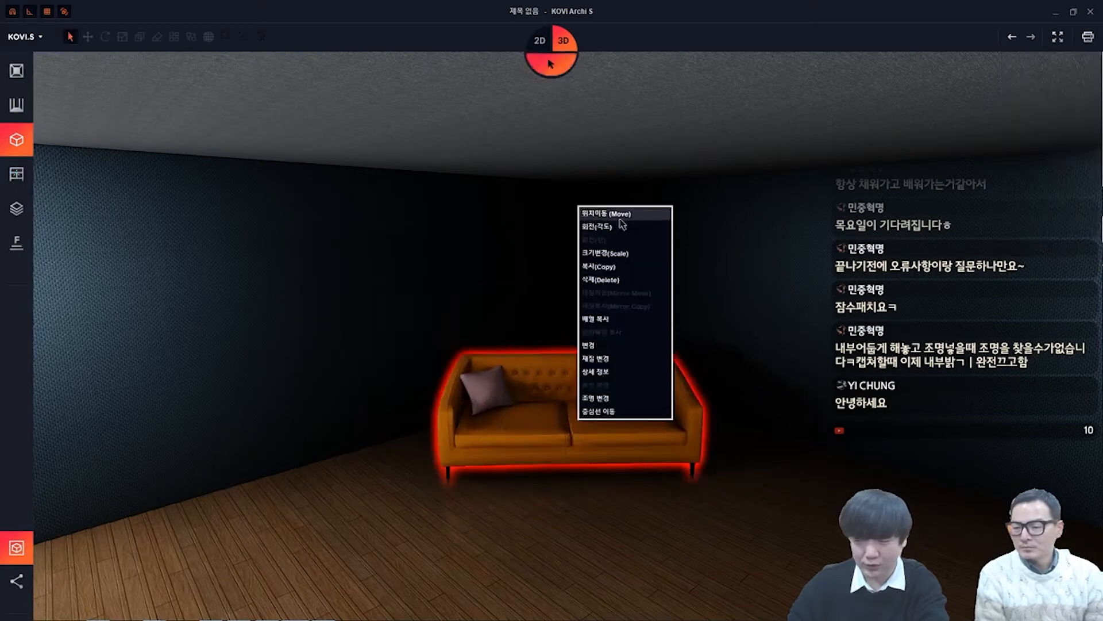
{"action": "left_click", "coordinate": [619, 215]}
{"action": "key", "text": "Escape"}
{"action": "middle_click_drag", "start_coordinate": [607, 405], "coordinate": [625, 515]}
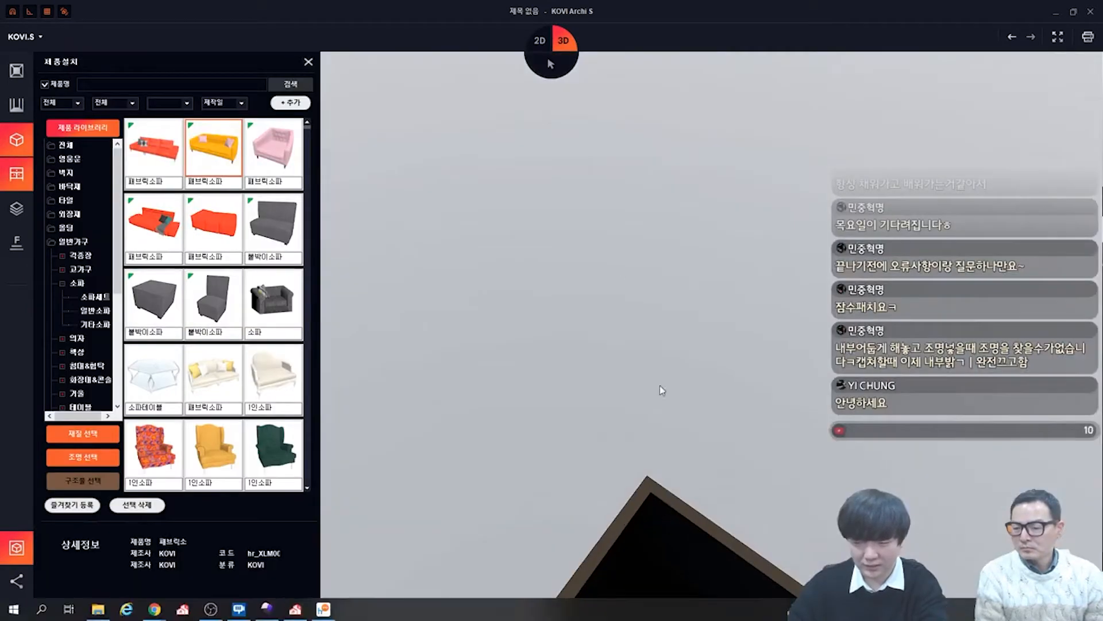
{"action": "middle_click_drag", "start_coordinate": [606, 330], "coordinate": [614, 302]}
{"action": "left_click_drag", "start_coordinate": [614, 303], "coordinate": [859, 436]}
{"action": "middle_click_drag", "start_coordinate": [859, 435], "coordinate": [869, 273]}
Examine how the sunlight and window-frame shadows fall on the yellow sofa, the floor and the wall behind it
{"action": "scroll", "coordinate": [869, 273], "scroll_direction": "up", "scroll_amount": 5}
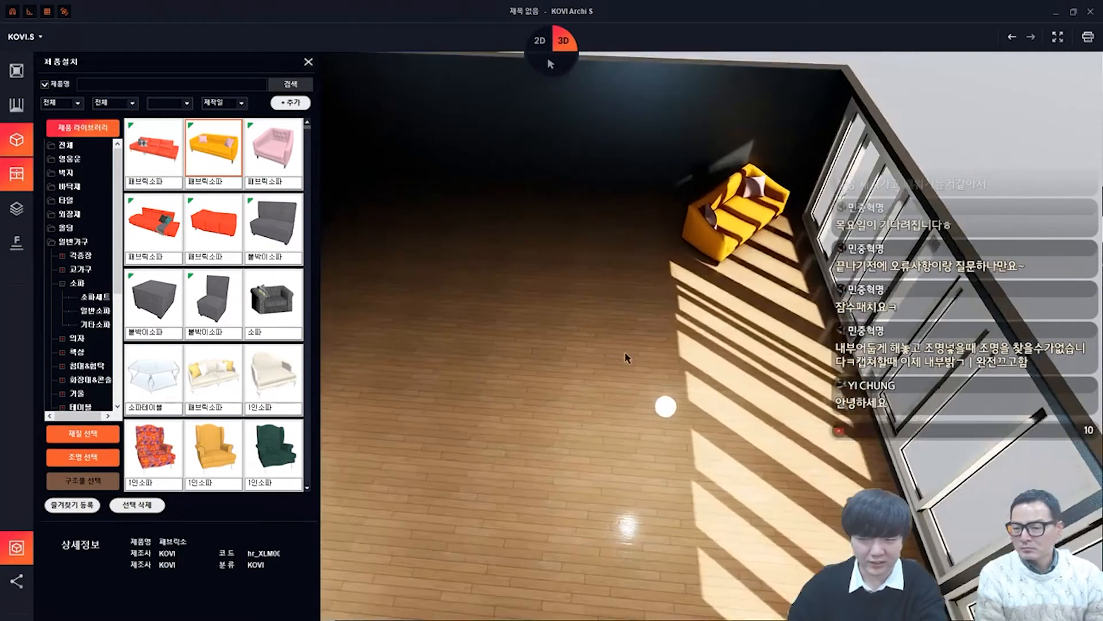
{"action": "scroll", "coordinate": [779, 294], "scroll_direction": "up", "scroll_amount": 3}
{"action": "scroll", "coordinate": [612, 291], "scroll_direction": "up", "scroll_amount": 5}
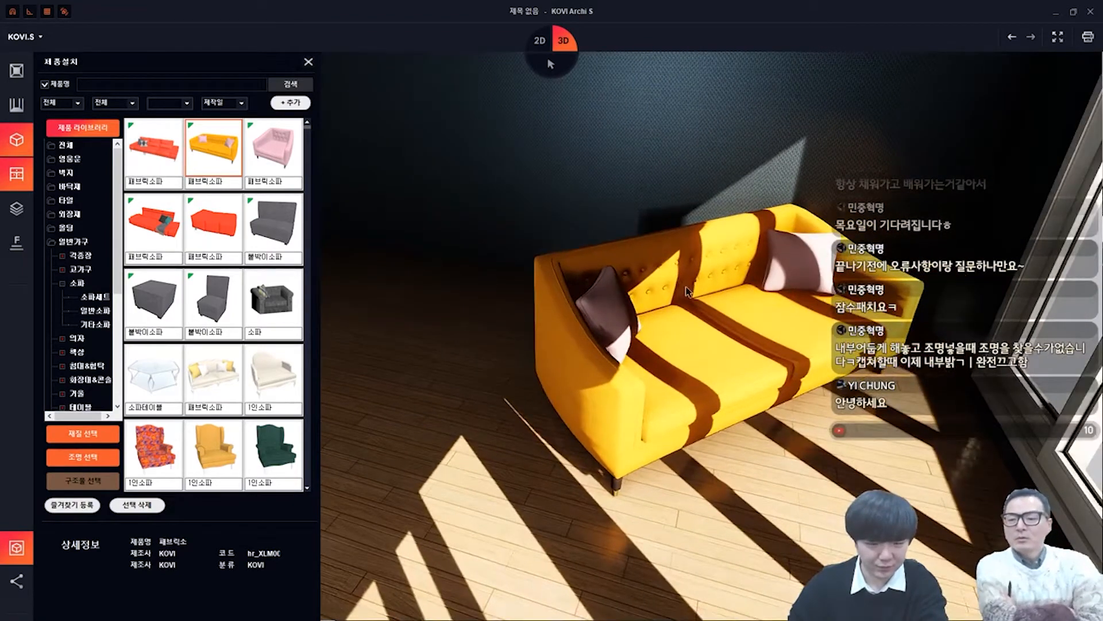
{"action": "scroll", "coordinate": [773, 314], "scroll_direction": "down", "scroll_amount": 5}
{"action": "middle_click_drag", "start_coordinate": [773, 314], "coordinate": [996, 175]}
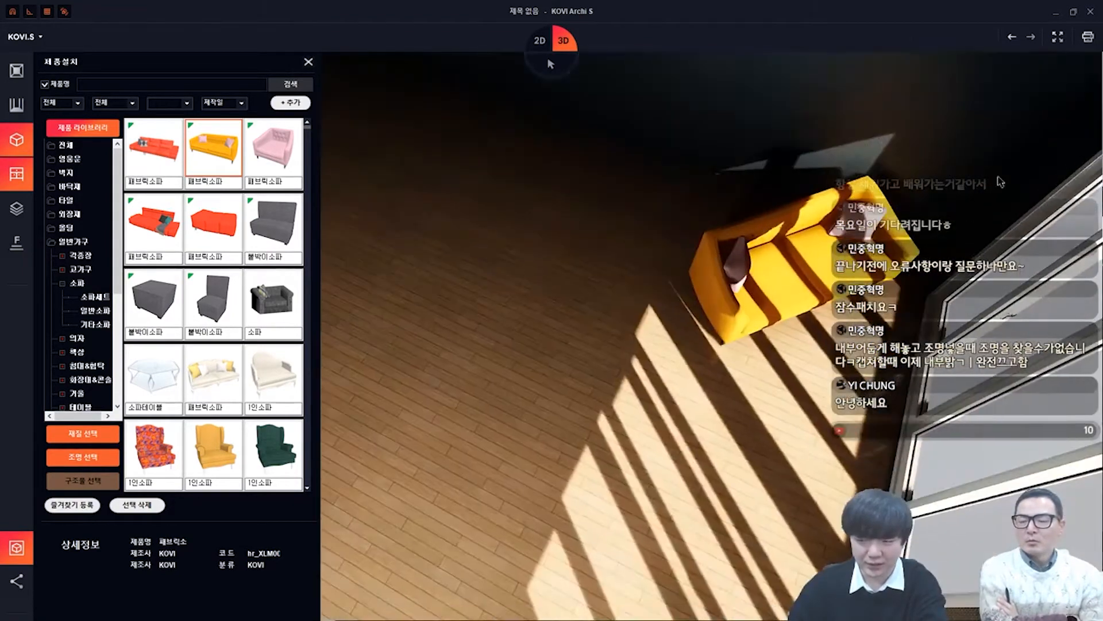
{"action": "scroll", "coordinate": [744, 180], "scroll_direction": "down", "scroll_amount": 1}
{"action": "middle_click_drag", "start_coordinate": [743, 179], "coordinate": [881, 391]}
{"action": "right_click_drag", "start_coordinate": [883, 391], "coordinate": [813, 288]}
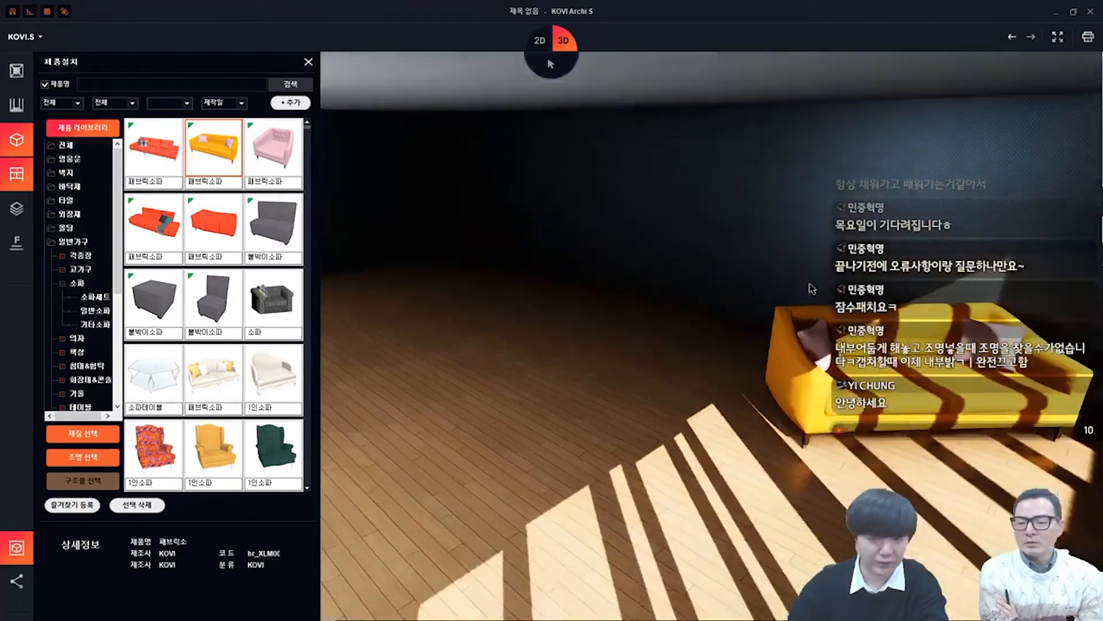
Move the yellow sofa from the sunlit floor beside the windows back to the dark corner of the room
{"action": "scroll", "coordinate": [812, 288], "scroll_direction": "up", "scroll_amount": 4}
{"action": "scroll", "coordinate": [788, 316], "scroll_direction": "up", "scroll_amount": 8}
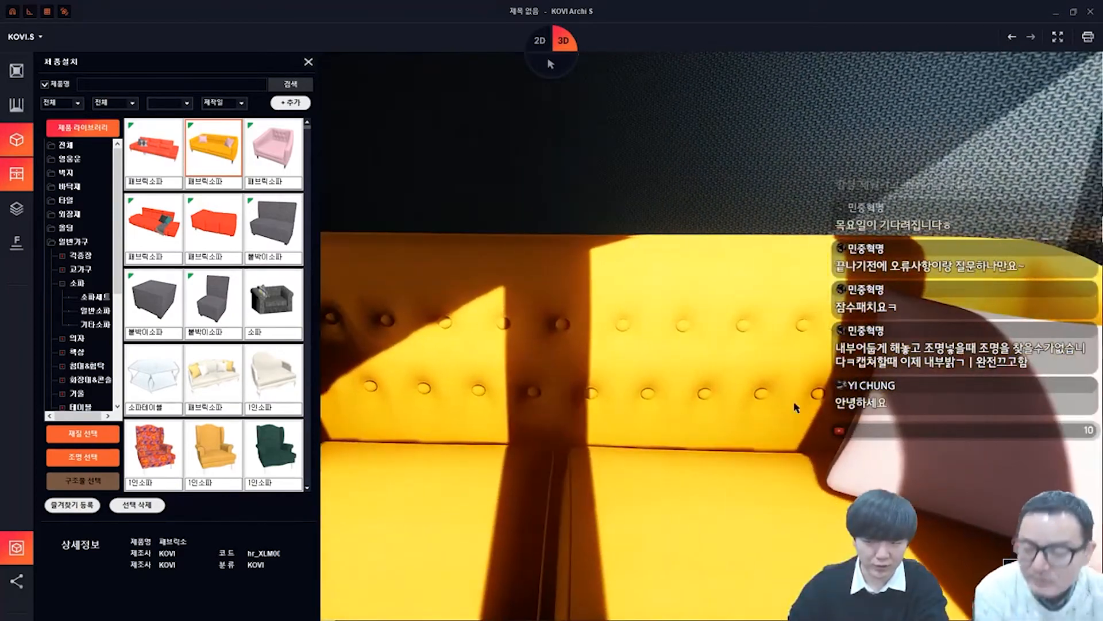
{"action": "scroll", "coordinate": [795, 403], "scroll_direction": "down", "scroll_amount": 3}
{"action": "right_click_drag", "start_coordinate": [897, 424], "coordinate": [965, 437]}
{"action": "scroll", "coordinate": [714, 419], "scroll_direction": "down", "scroll_amount": 8}
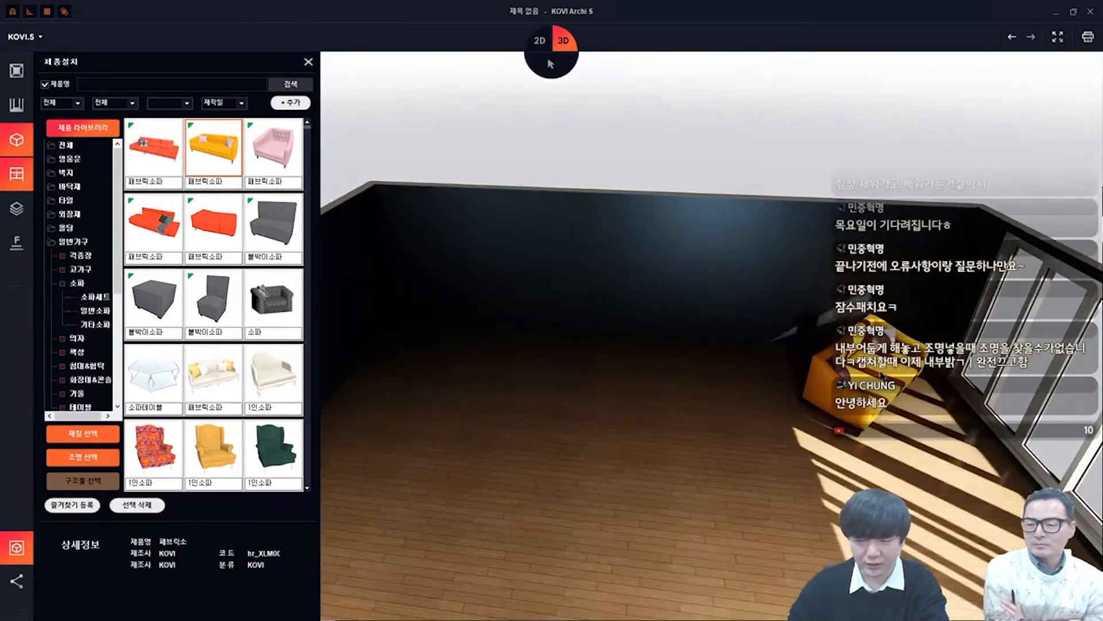
{"action": "key", "text": "Escape"}
{"action": "left_click_drag", "start_coordinate": [880, 373], "coordinate": [421, 371]}
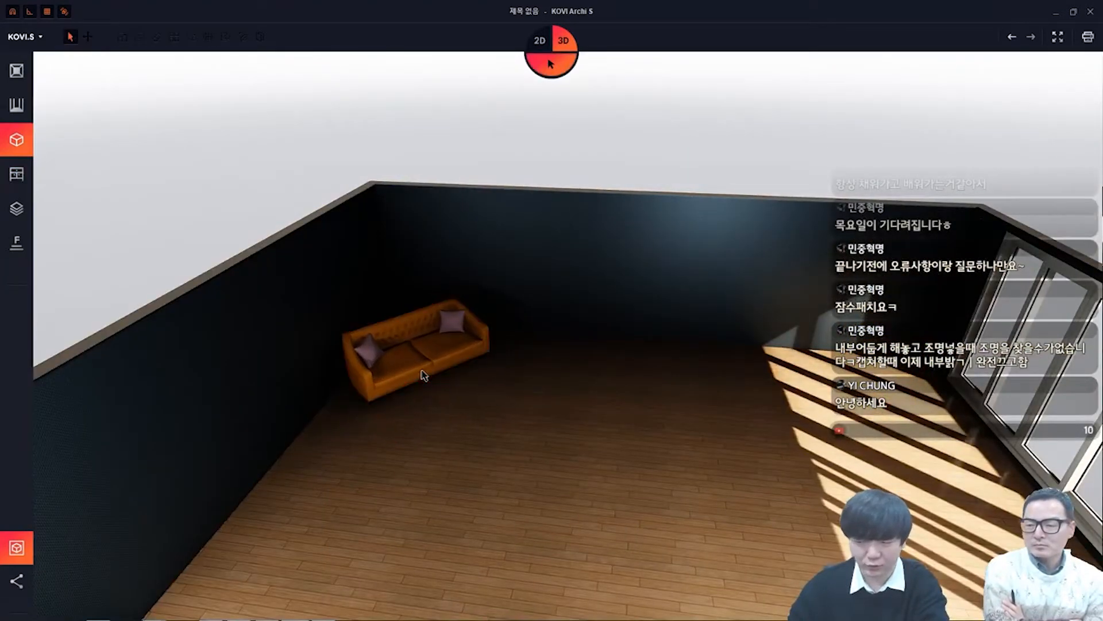
Place a direct light (직접조명) above the yellow sofa in the dark corner so it shines down on the seat
{"action": "scroll", "coordinate": [734, 443], "scroll_direction": "up", "scroll_amount": 5}
{"action": "right_click_drag", "start_coordinate": [421, 371], "coordinate": [544, 426]}
{"action": "scroll", "coordinate": [547, 414], "scroll_direction": "down", "scroll_amount": 3}
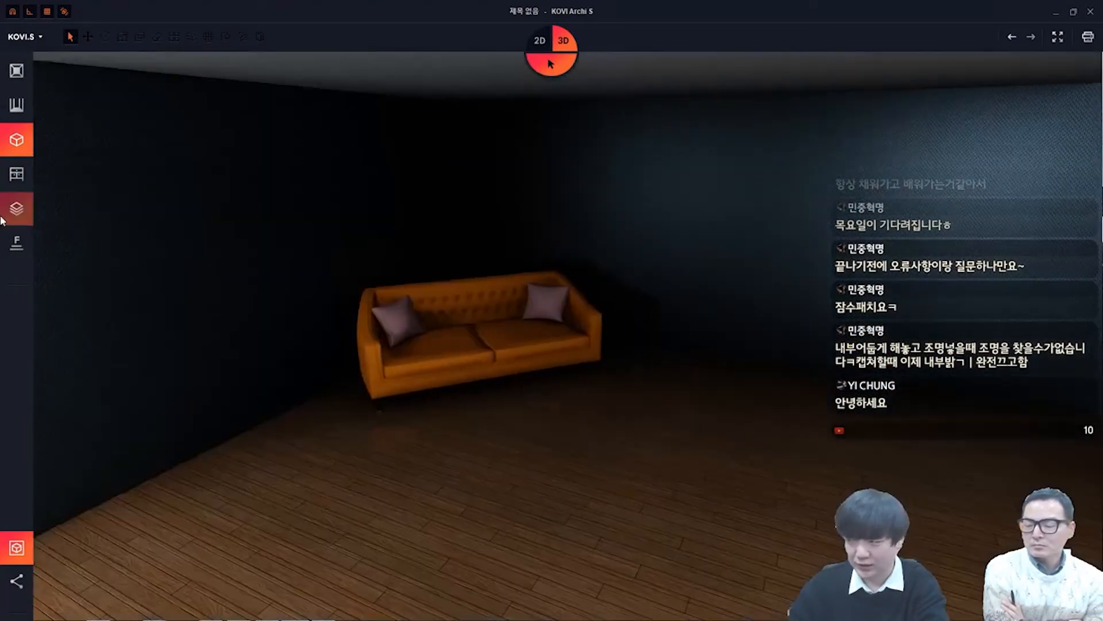
{"action": "left_click", "coordinate": [16, 173]}
{"action": "left_click", "coordinate": [84, 454]}
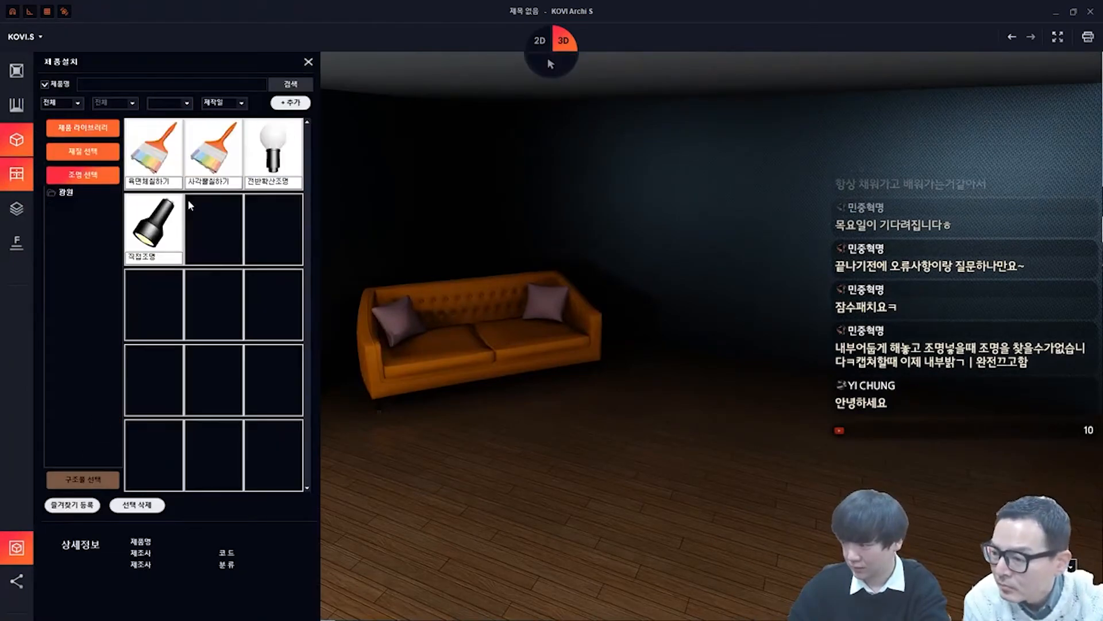
{"action": "left_click", "coordinate": [147, 241]}
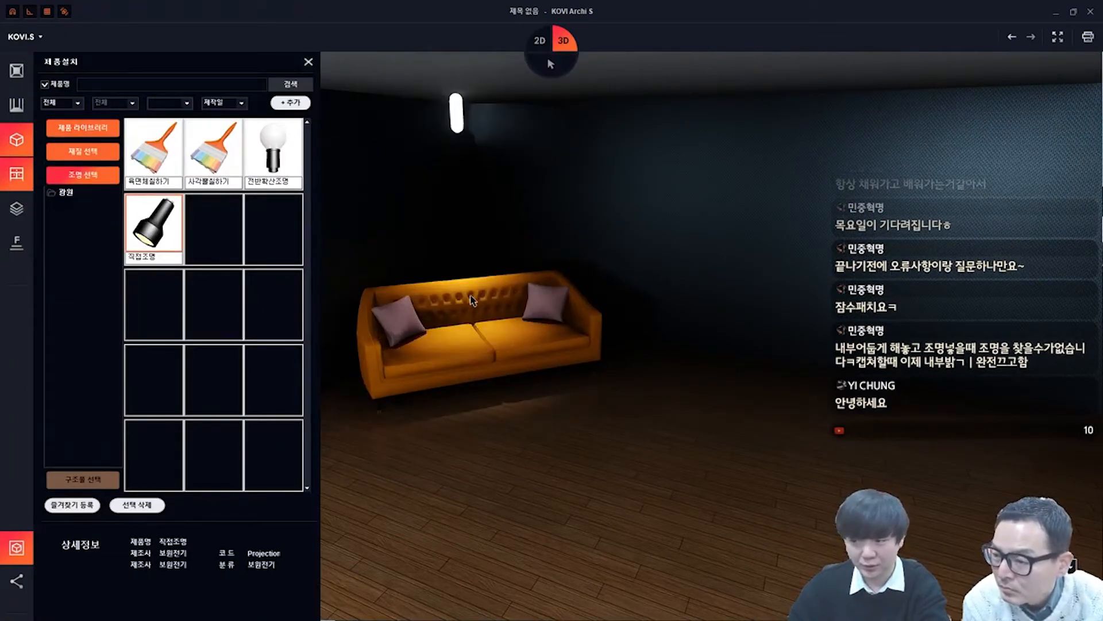
{"action": "left_click", "coordinate": [471, 332]}
{"action": "middle_click_drag", "start_coordinate": [537, 384], "coordinate": [608, 425]}
{"action": "scroll", "coordinate": [609, 452], "scroll_direction": "up", "scroll_amount": 3}
{"action": "scroll", "coordinate": [511, 167], "scroll_direction": "down", "scroll_amount": 2}
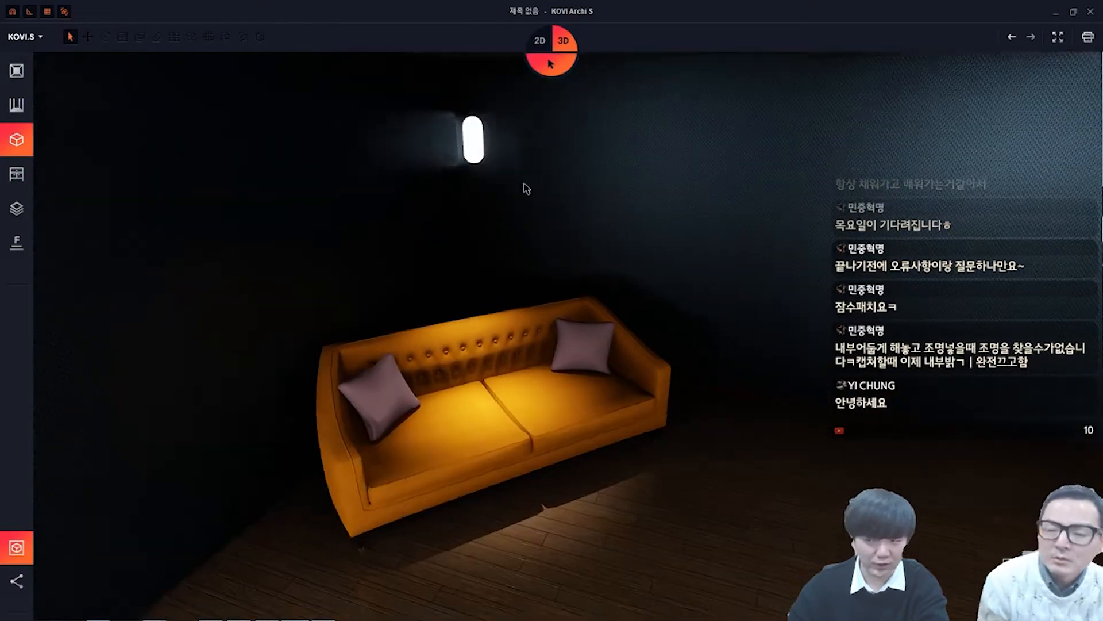
Set the direct light's intensity (조명 세기) to 20.0 W and its penumbra (반음영) to 0
{"action": "scroll", "coordinate": [524, 184], "scroll_direction": "down", "scroll_amount": 2}
{"action": "right_click", "coordinate": [493, 176]}
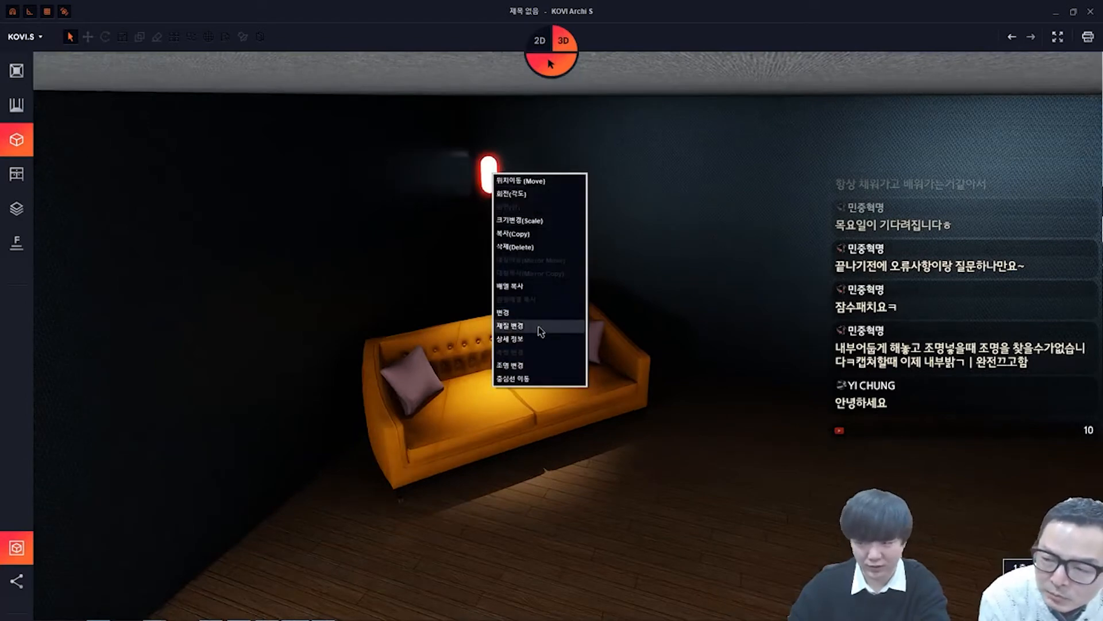
{"action": "left_click", "coordinate": [532, 365]}
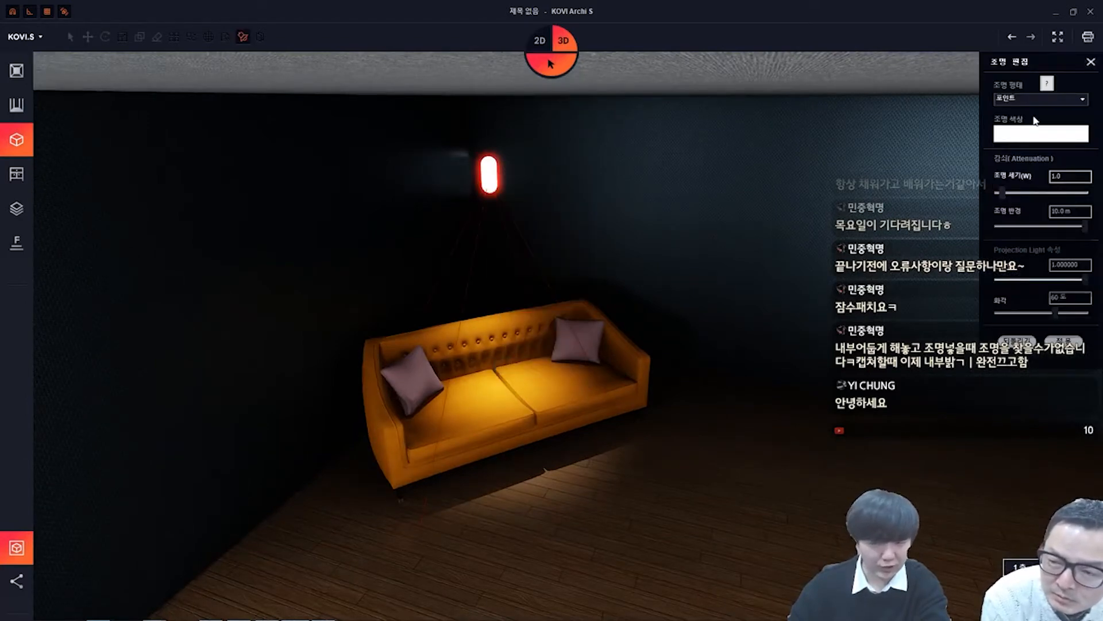
{"action": "left_click_drag", "start_coordinate": [1026, 65], "coordinate": [611, 103]}
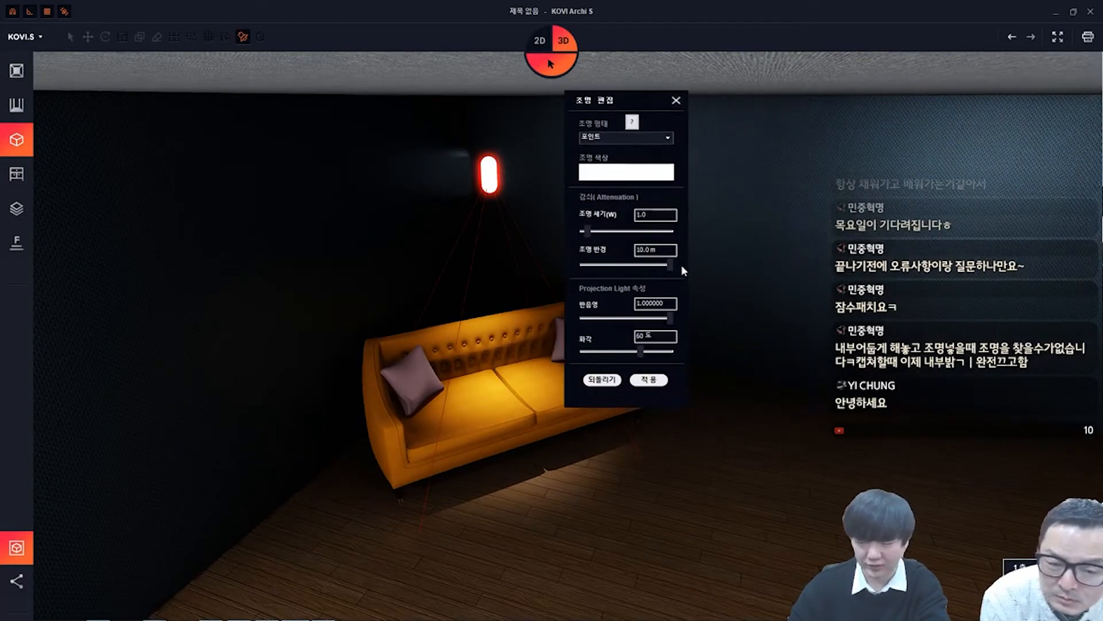
{"action": "left_click_drag", "start_coordinate": [585, 231], "coordinate": [663, 236]}
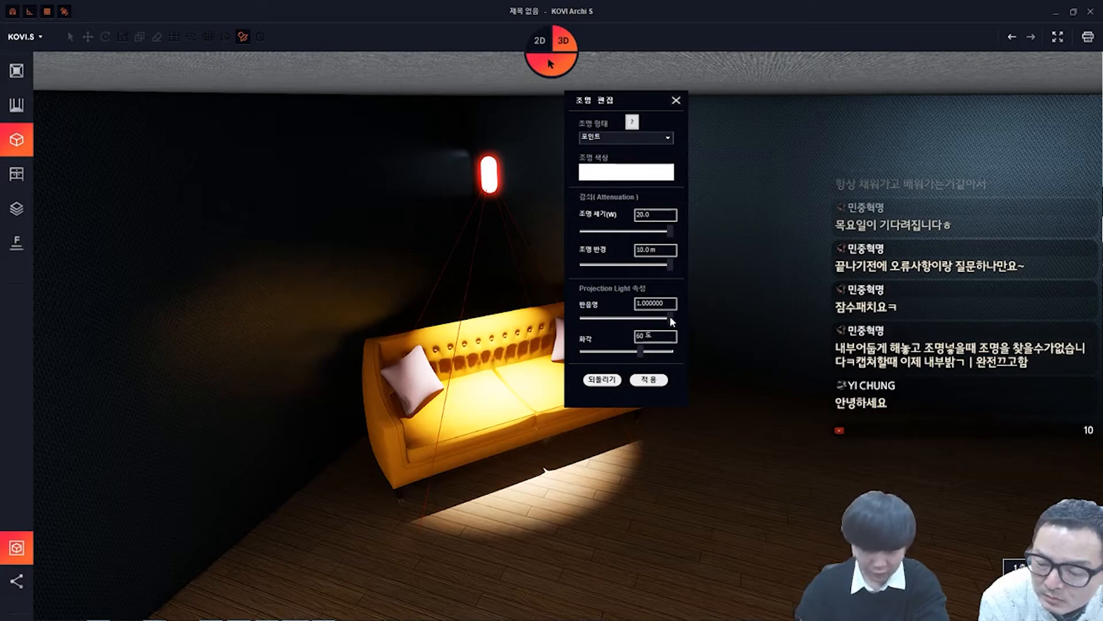
{"action": "left_click_drag", "start_coordinate": [668, 323], "coordinate": [579, 333]}
{"action": "left_click", "coordinate": [579, 514]}
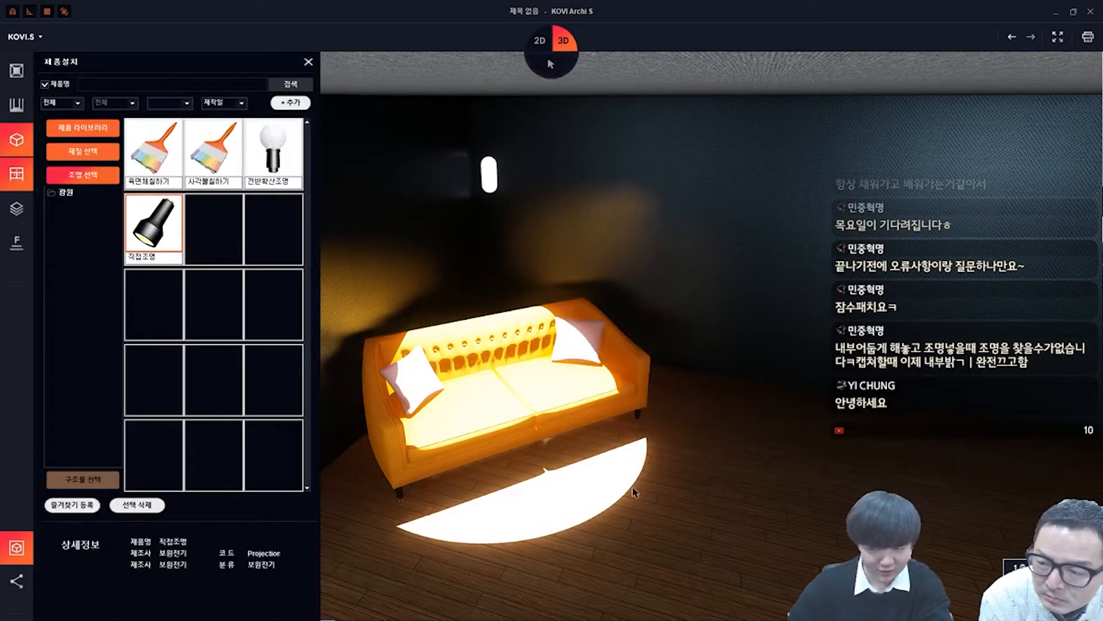
Try a penumbra of 1 on the direct light, ending with an intensity of 0.5 W and a penumbra of 0
{"action": "scroll", "coordinate": [695, 468], "scroll_direction": "up", "scroll_amount": 5}
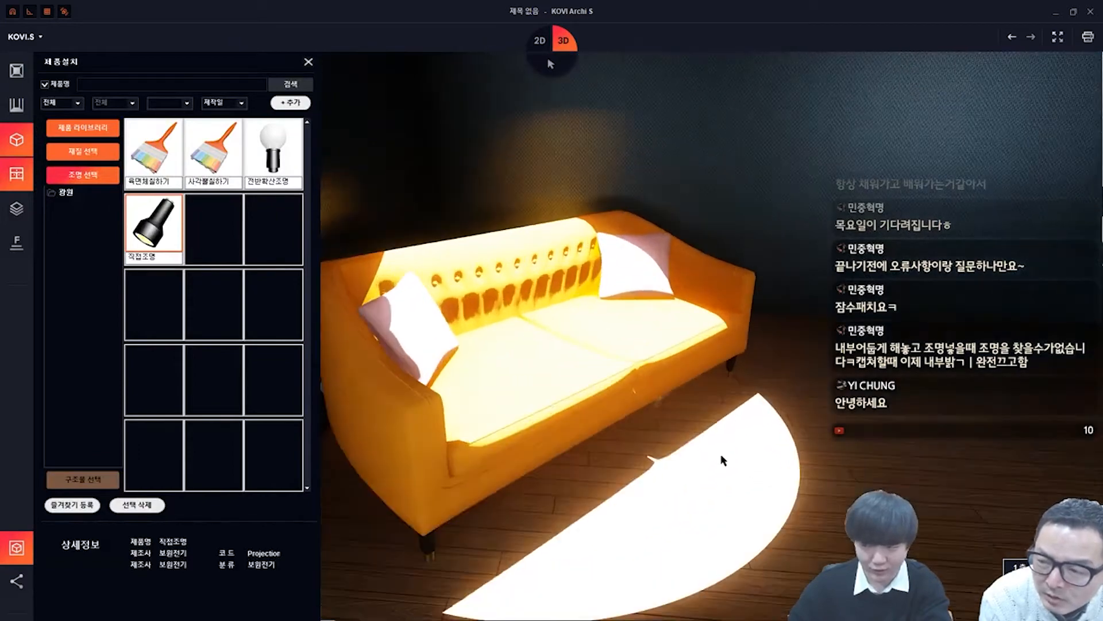
{"action": "scroll", "coordinate": [723, 460], "scroll_direction": "down", "scroll_amount": 5}
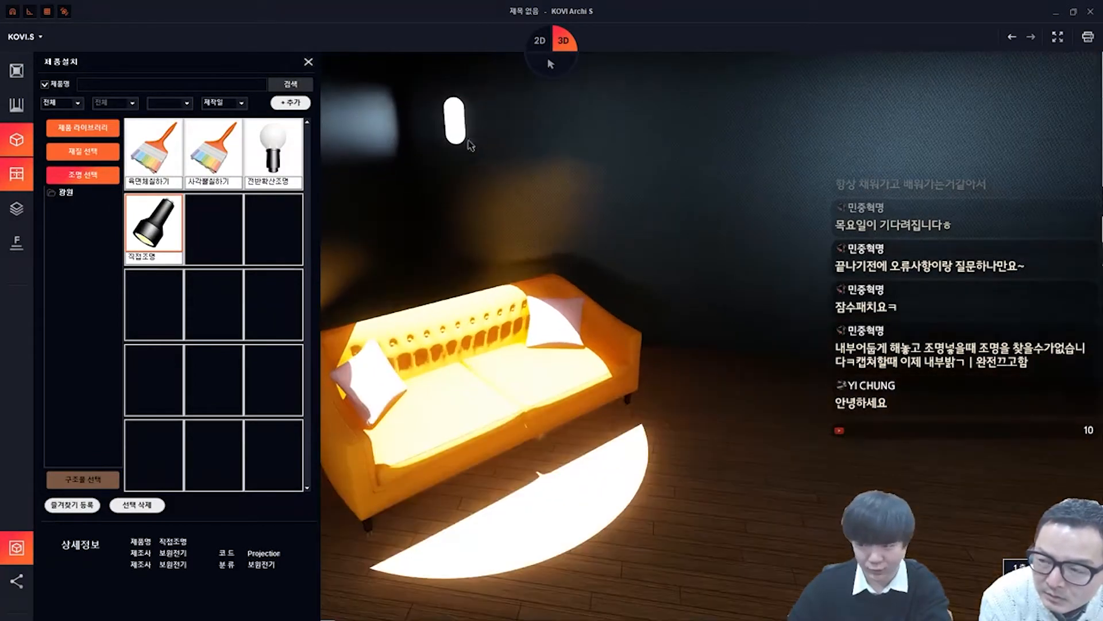
{"action": "right_click", "coordinate": [470, 145]}
{"action": "left_click", "coordinate": [526, 322]}
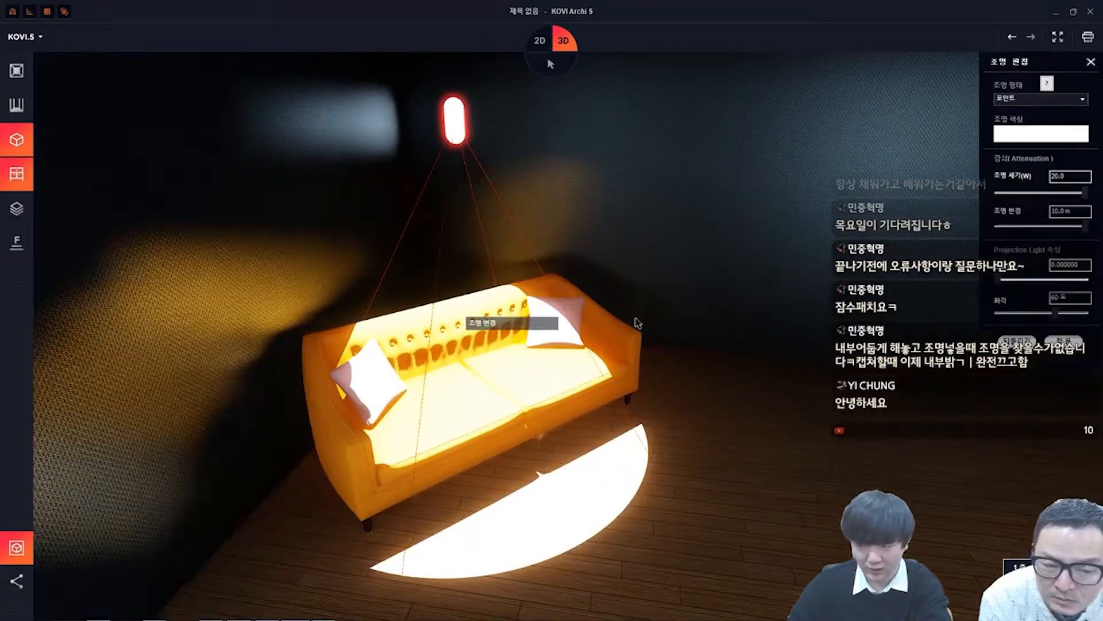
{"action": "left_click_drag", "start_coordinate": [1000, 282], "coordinate": [1089, 282]}
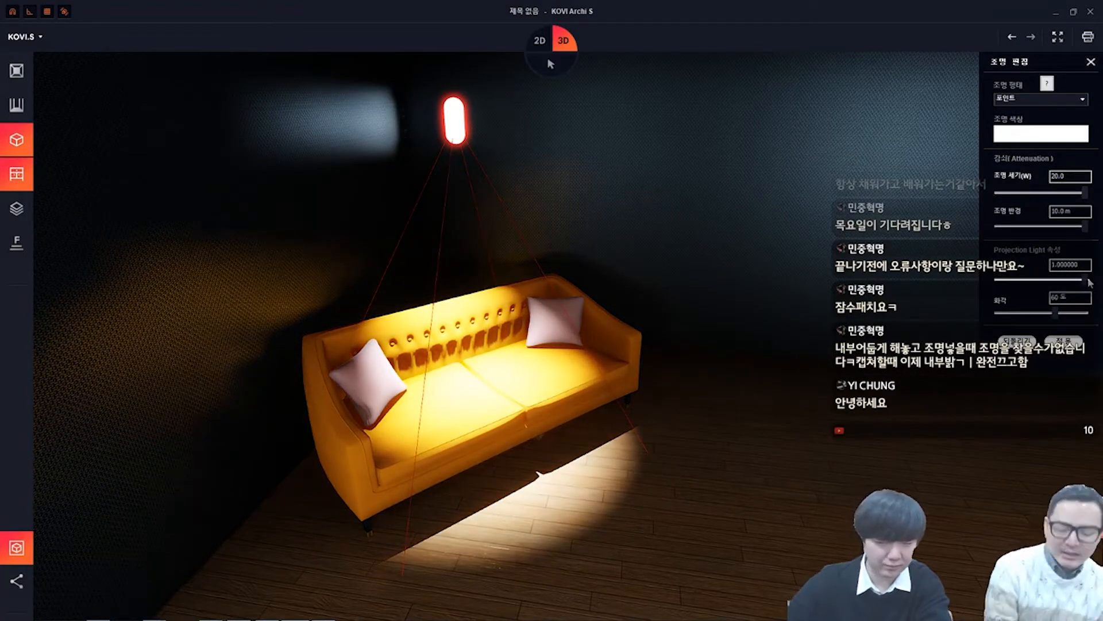
{"action": "left_click_drag", "start_coordinate": [1086, 194], "coordinate": [999, 209]}
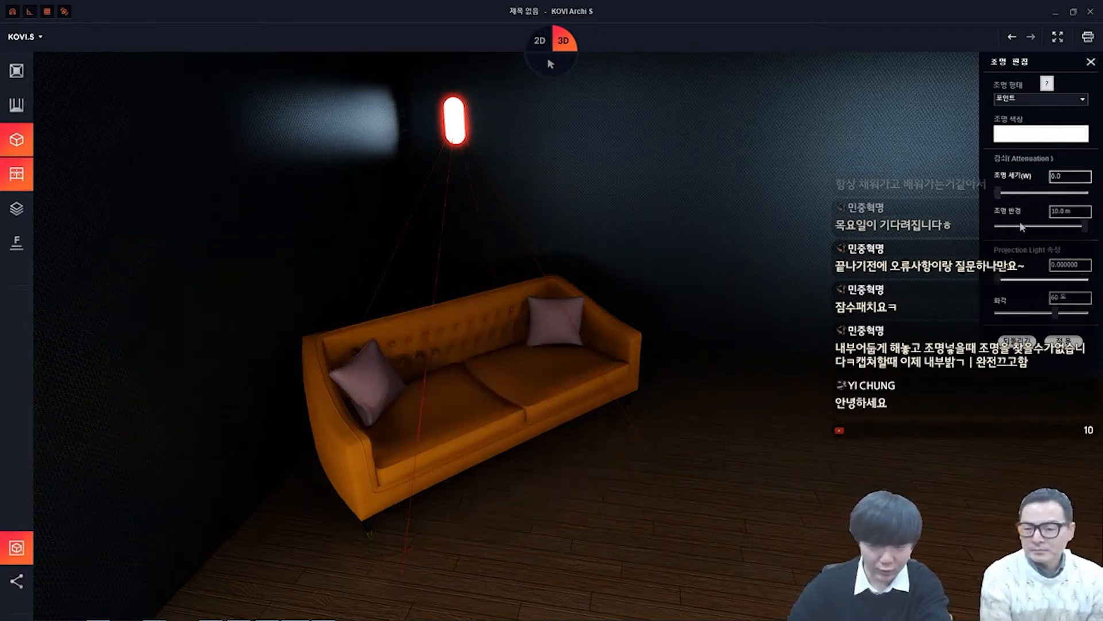
{"action": "mouse_move", "coordinate": [998, 192]}
{"action": "left_mouse_down"}
{"action": "mouse_move", "coordinate": [1054, 195]}
{"action": "mouse_move", "coordinate": [999, 194]}
{"action": "mouse_move", "coordinate": [1004, 211]}
{"action": "left_mouse_up"}
{"action": "key", "text": "Escape"}
{"action": "scroll", "coordinate": [809, 283], "scroll_direction": "down", "scroll_amount": 3}
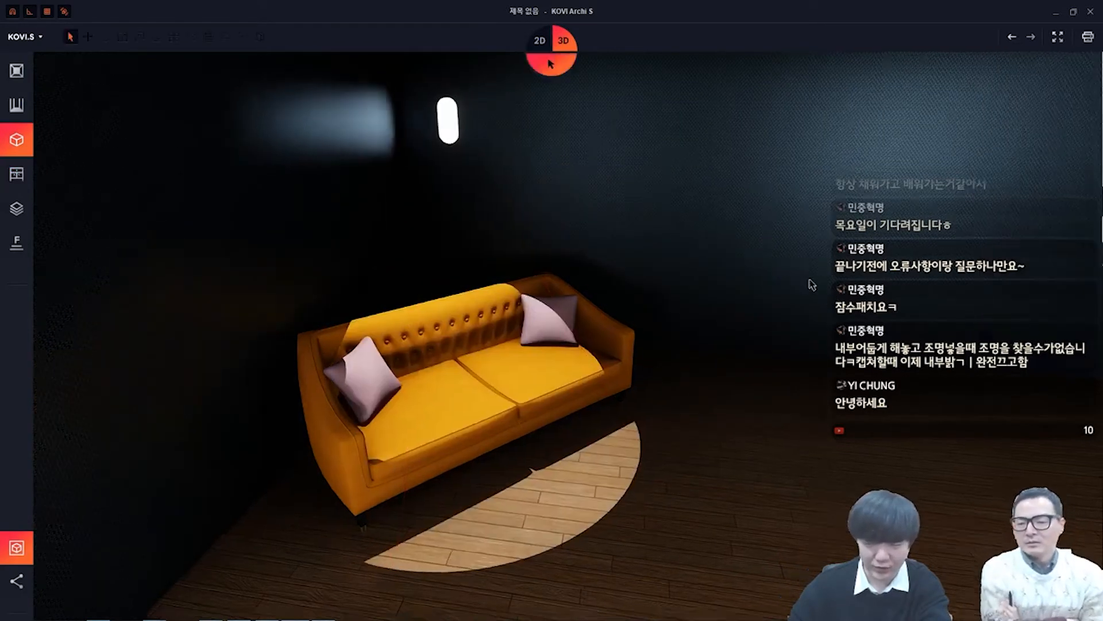
Soften the direct light's edge with a penumbra of 0.68 and set its intensity to 7.4 W
{"action": "right_click_drag", "start_coordinate": [644, 238], "coordinate": [599, 177]}
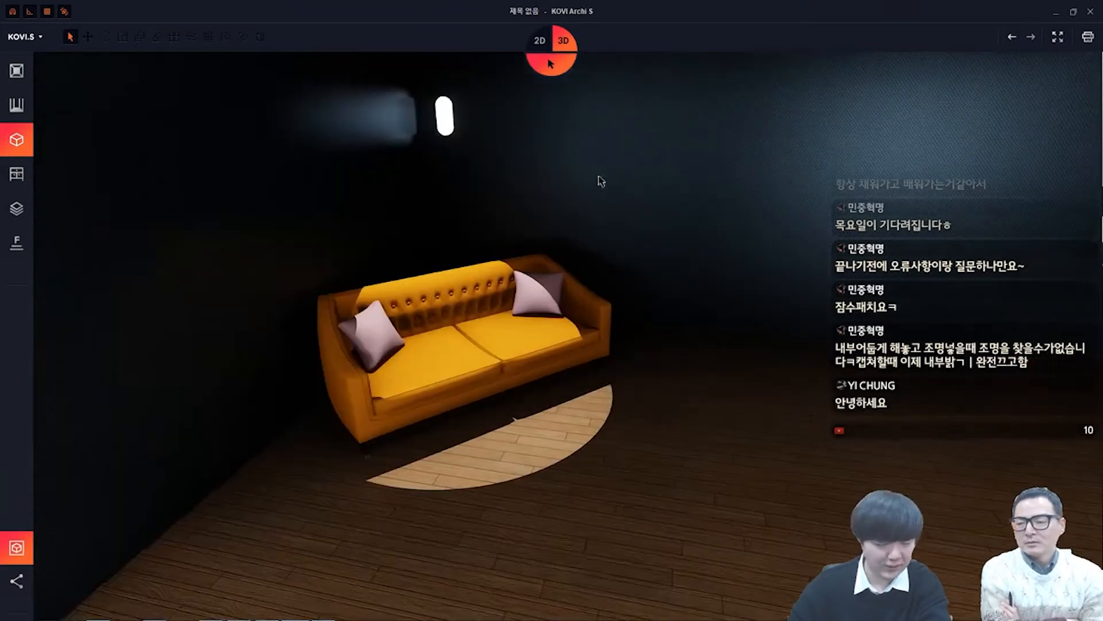
{"action": "right_click", "coordinate": [448, 117]}
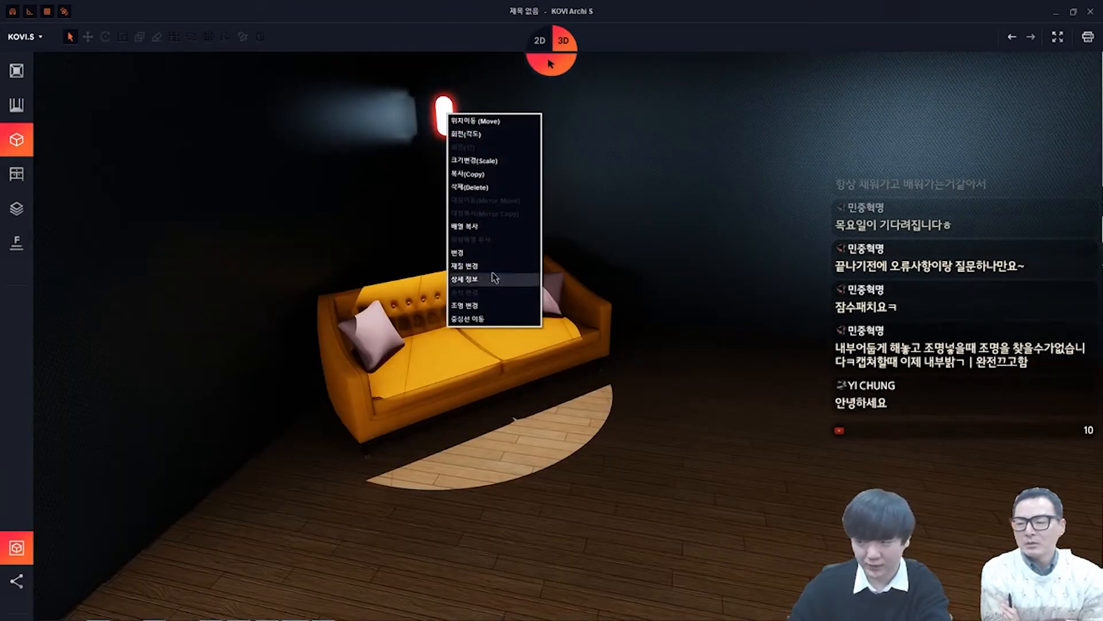
{"action": "left_click", "coordinate": [489, 306]}
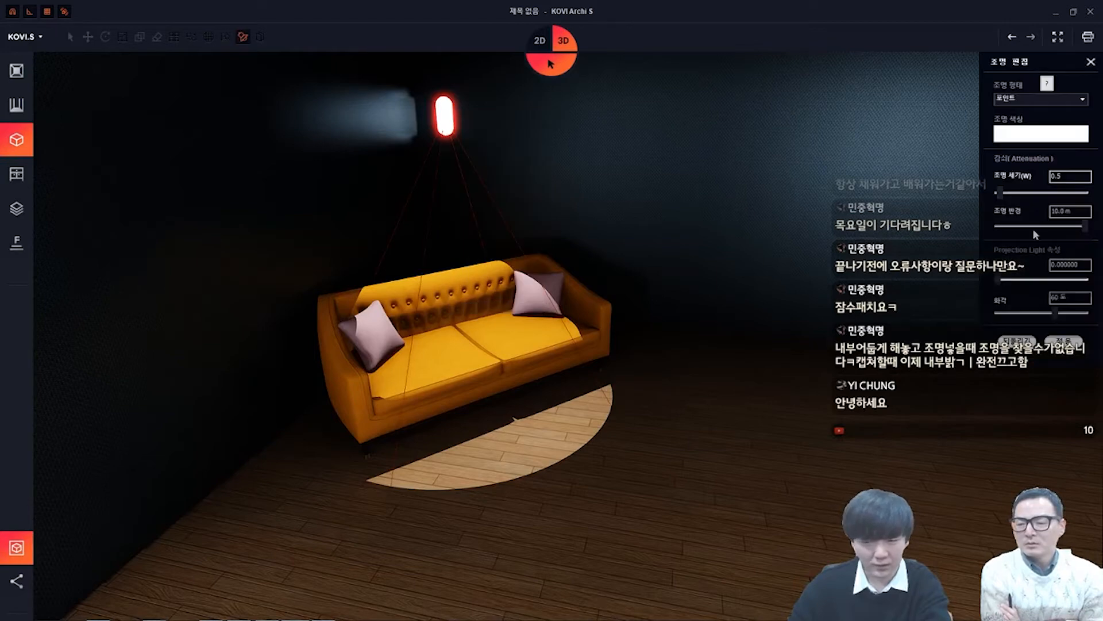
{"action": "left_click_drag", "start_coordinate": [1002, 282], "coordinate": [1062, 290]}
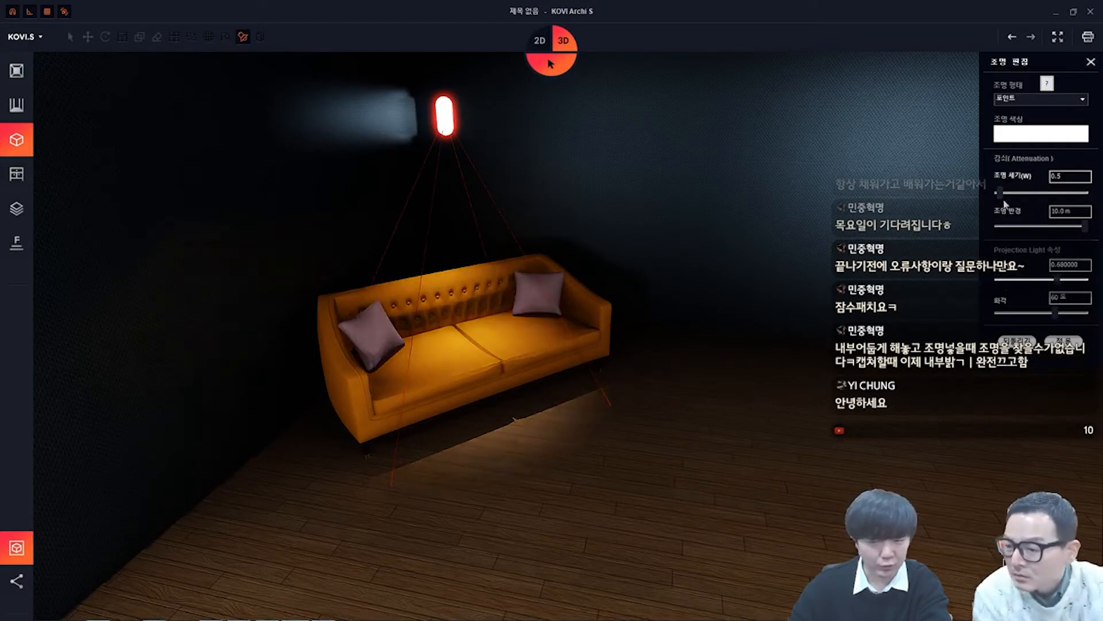
{"action": "left_click_drag", "start_coordinate": [1002, 195], "coordinate": [1029, 195]}
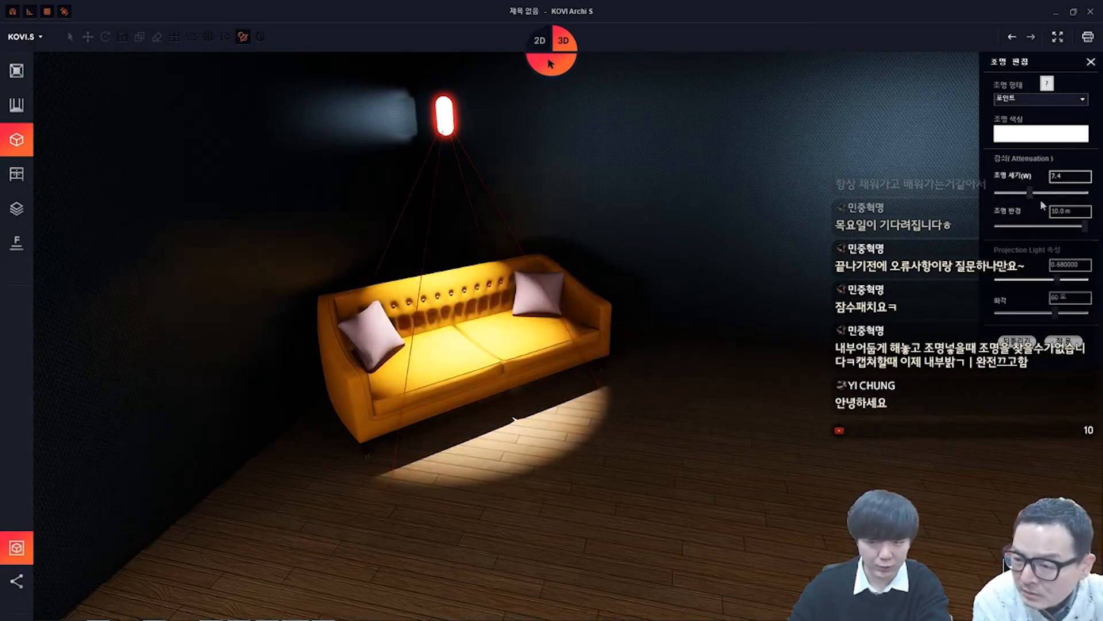
Set the direct light's radius to 4.1 m, widen its beam angle (화각) to about 73 degrees and apply the settings
{"action": "left_click_drag", "start_coordinate": [1084, 226], "coordinate": [1031, 236]}
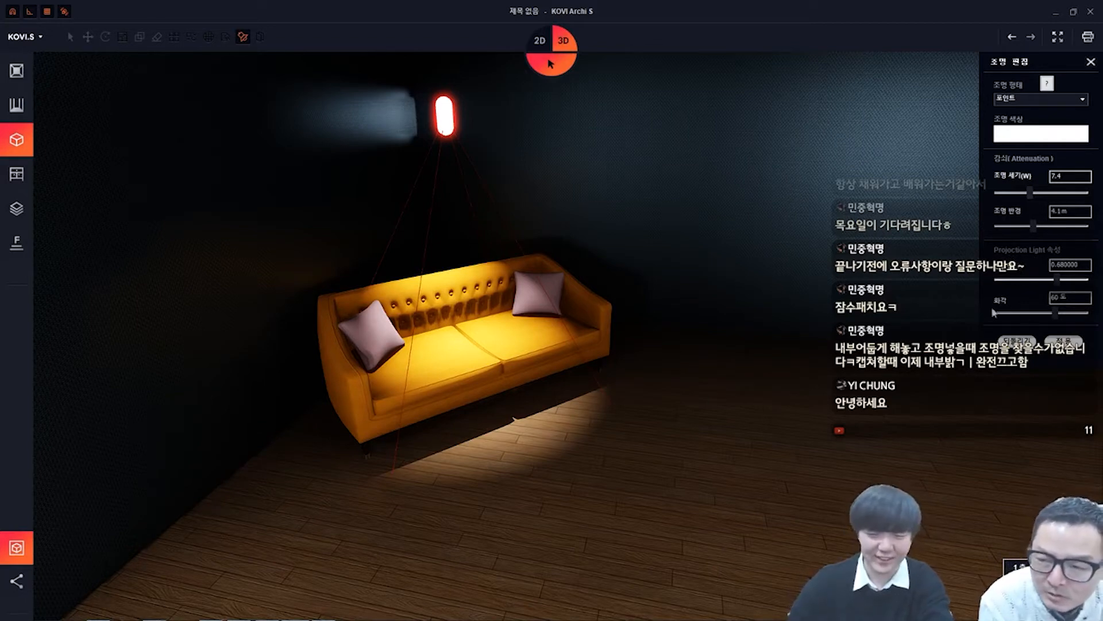
{"action": "mouse_move", "coordinate": [1058, 320]}
{"action": "left_mouse_down"}
{"action": "mouse_move", "coordinate": [1095, 324]}
{"action": "mouse_move", "coordinate": [1073, 328]}
{"action": "left_mouse_up"}
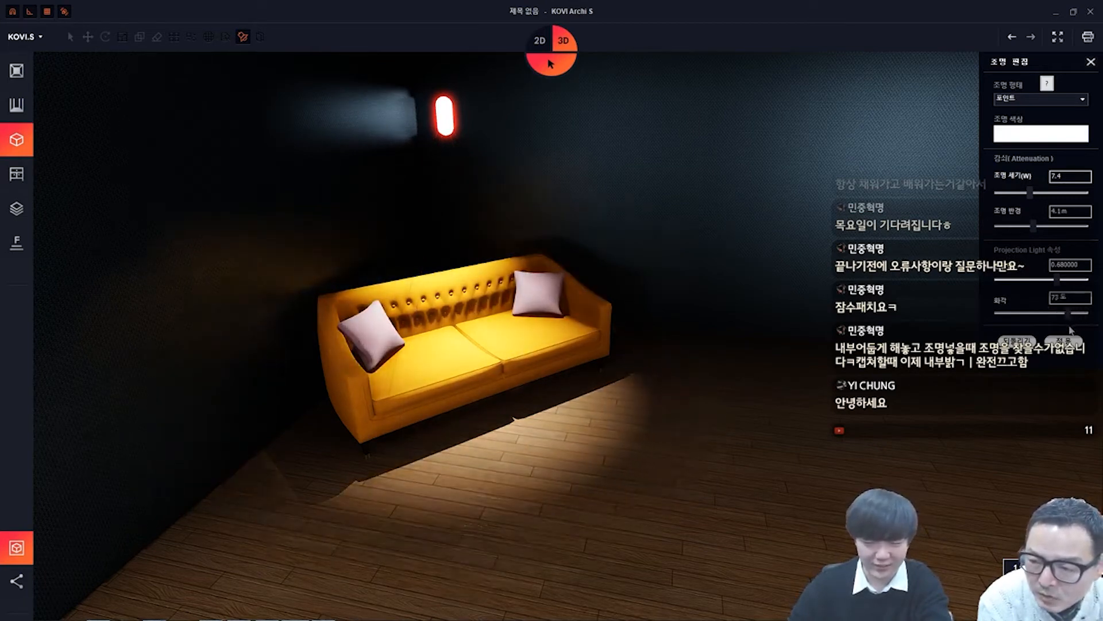
{"action": "left_click", "coordinate": [1064, 340]}
Move the direct light along X and raise it above the sofa to a Z position of about 2150
{"action": "right_click_drag", "start_coordinate": [687, 266], "coordinate": [658, 247]}
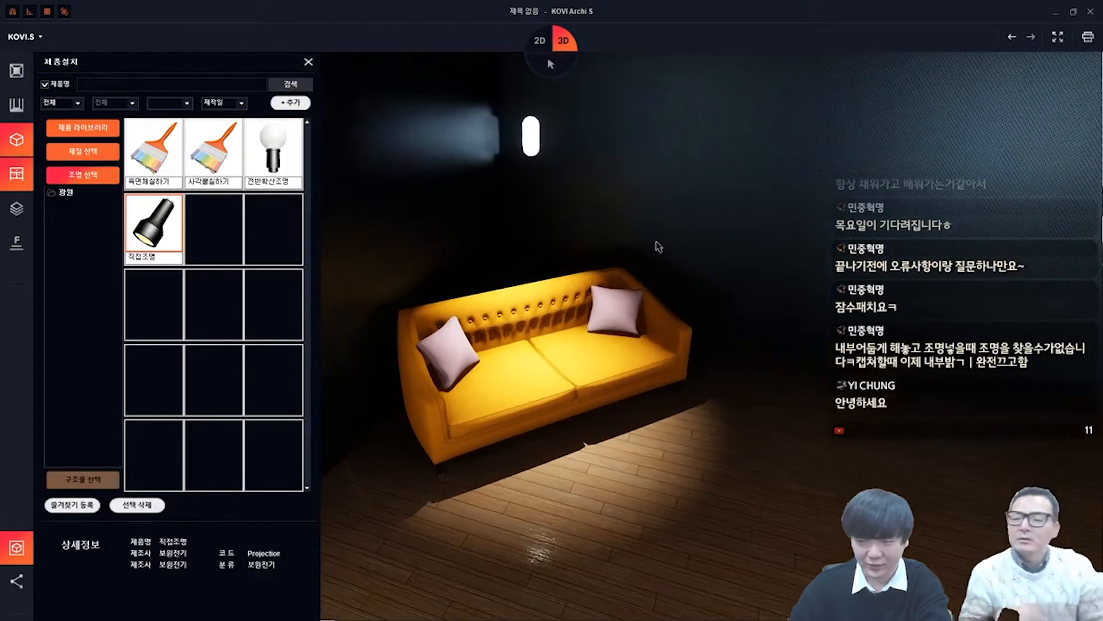
{"action": "right_click", "coordinate": [527, 146]}
{"action": "left_click", "coordinate": [542, 153]}
{"action": "right_click_drag", "start_coordinate": [595, 230], "coordinate": [546, 288]}
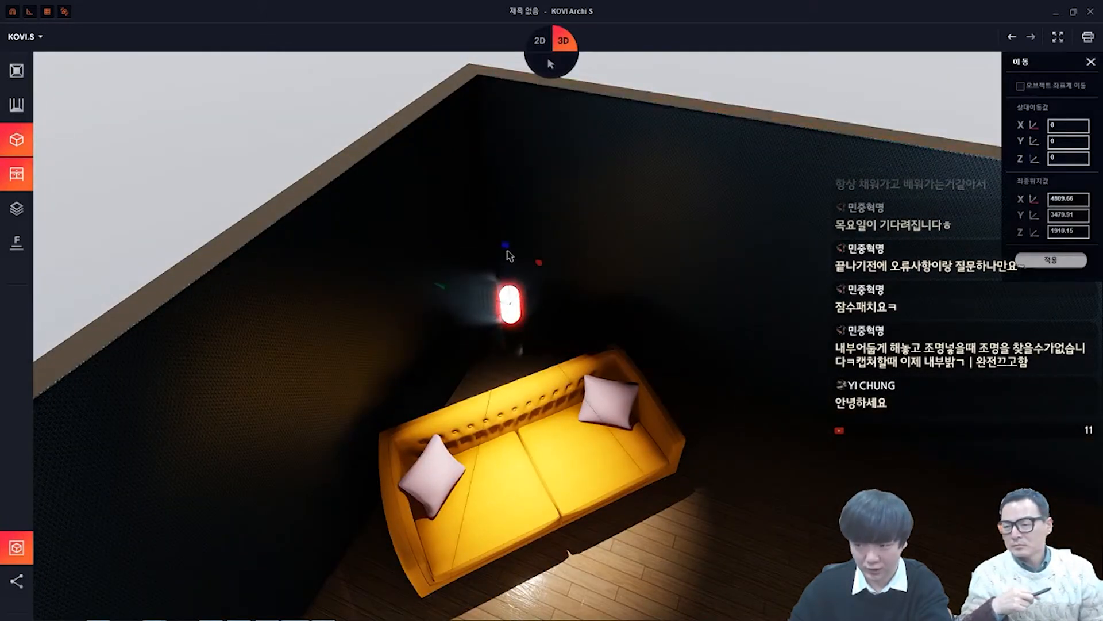
{"action": "left_click_drag", "start_coordinate": [509, 257], "coordinate": [598, 174]}
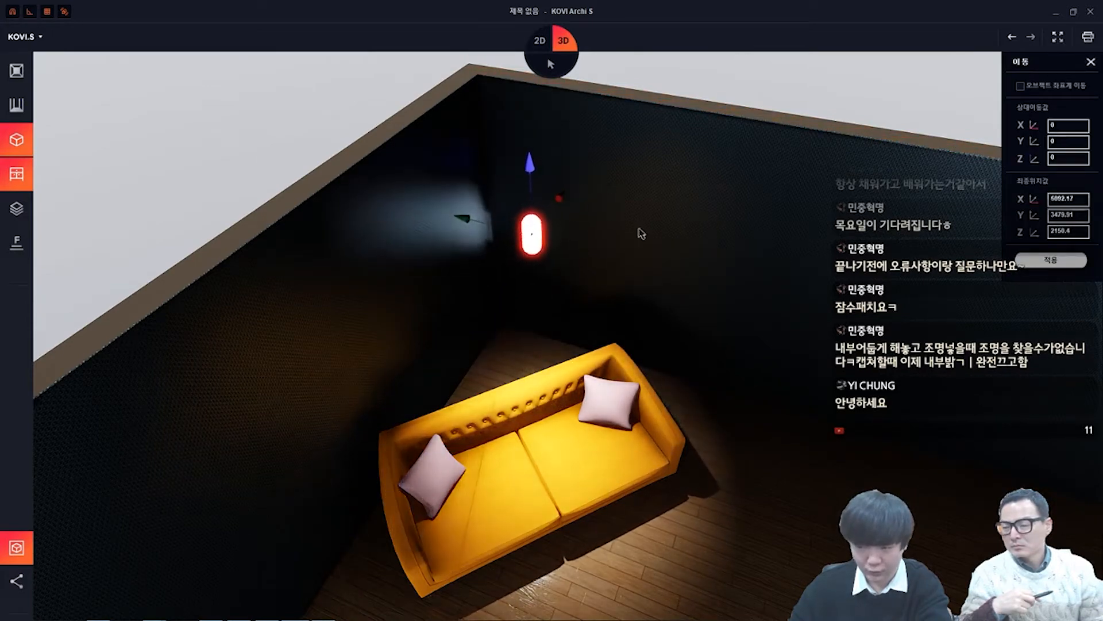
{"action": "middle_click_drag", "start_coordinate": [640, 232], "coordinate": [716, 394]}
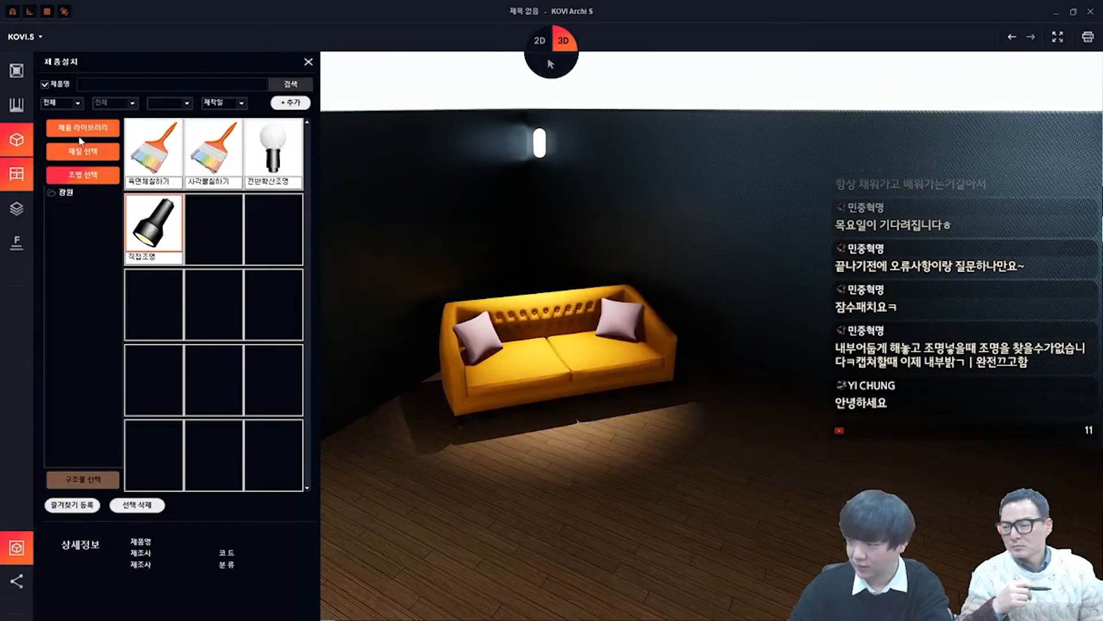
Place the wide black cone-shaped pendant lamp (인테리어조명) from the product library's lighting category beside the sofa
{"action": "left_click", "coordinate": [81, 131]}
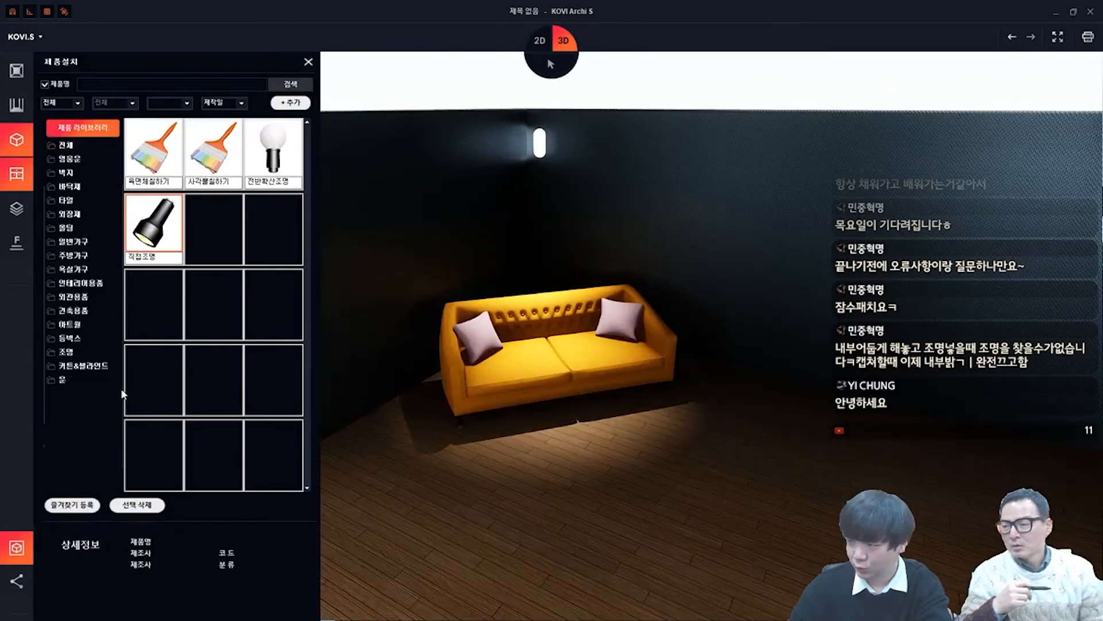
{"action": "left_click", "coordinate": [74, 356]}
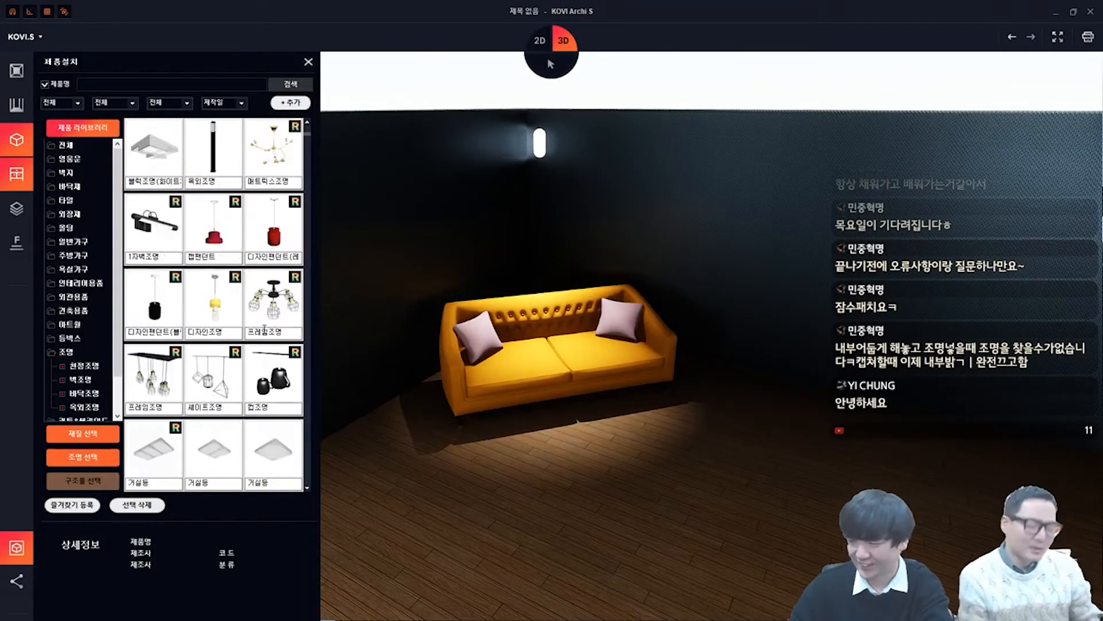
{"action": "scroll", "coordinate": [265, 329], "scroll_direction": "down", "scroll_amount": 5}
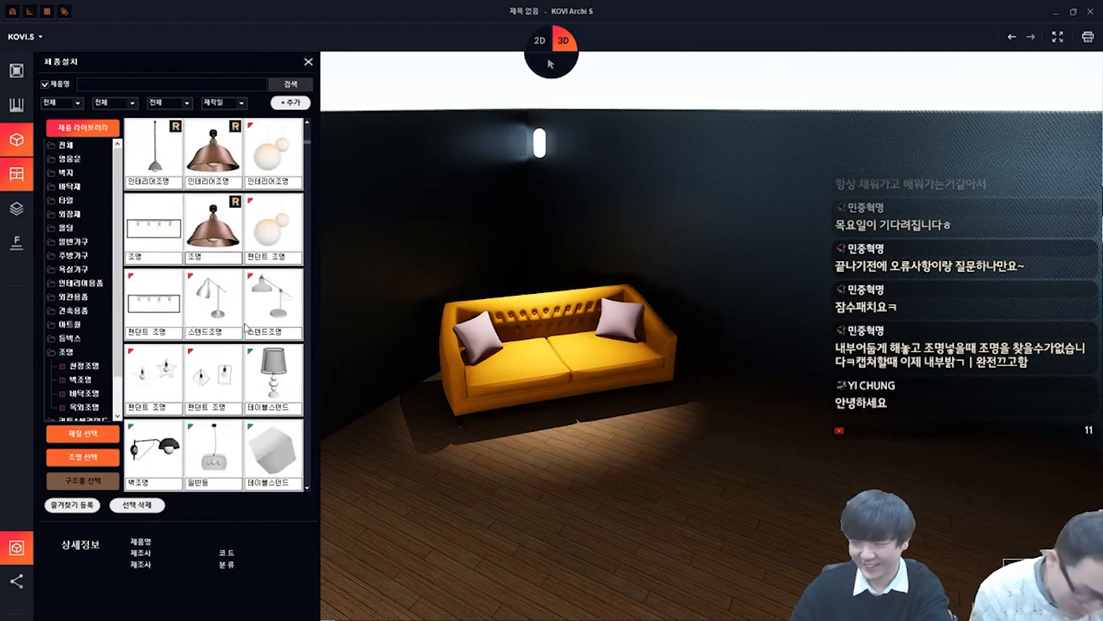
{"action": "scroll", "coordinate": [247, 328], "scroll_direction": "down", "scroll_amount": 8}
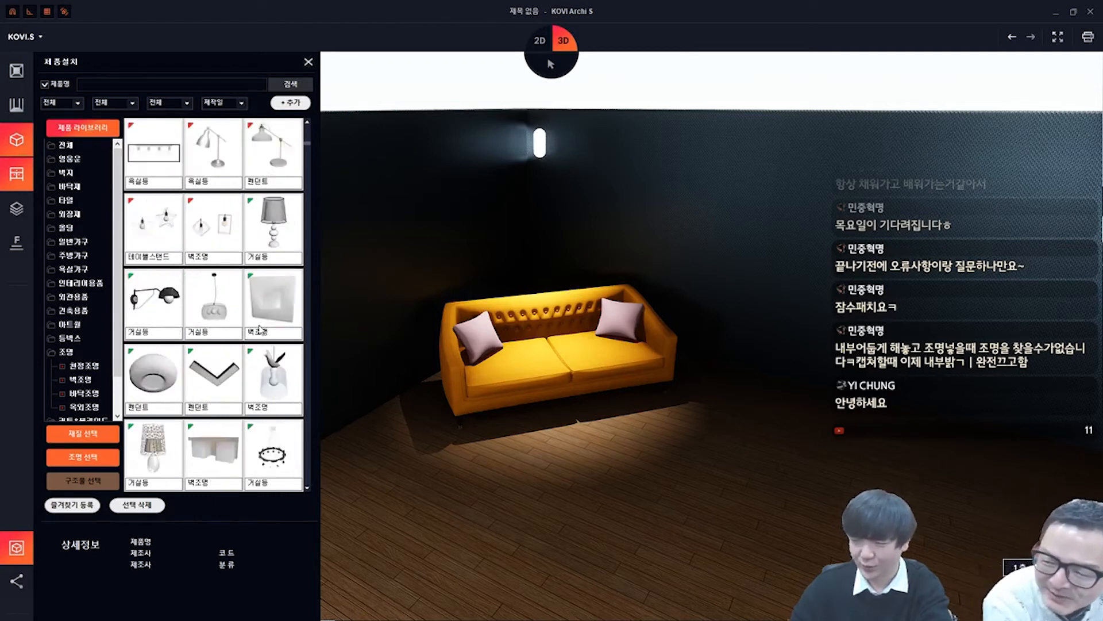
{"action": "scroll", "coordinate": [259, 329], "scroll_direction": "up", "scroll_amount": 5}
{"action": "scroll", "coordinate": [241, 316], "scroll_direction": "down", "scroll_amount": 1}
{"action": "left_click", "coordinate": [214, 302]}
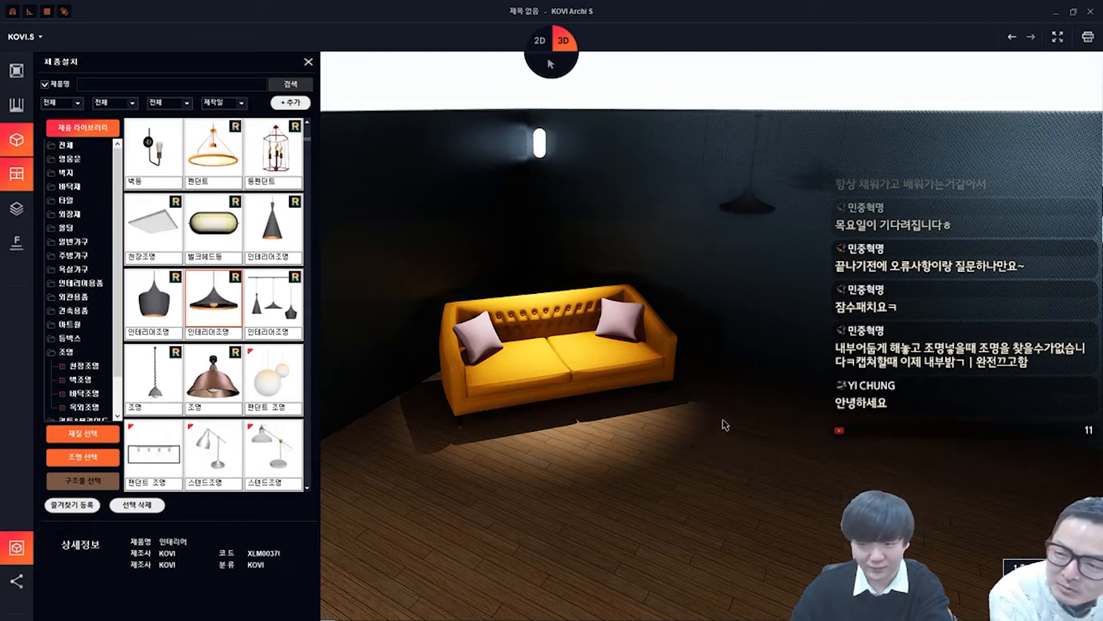
{"action": "right_click", "coordinate": [757, 206]}
{"action": "left_click", "coordinate": [784, 255]}
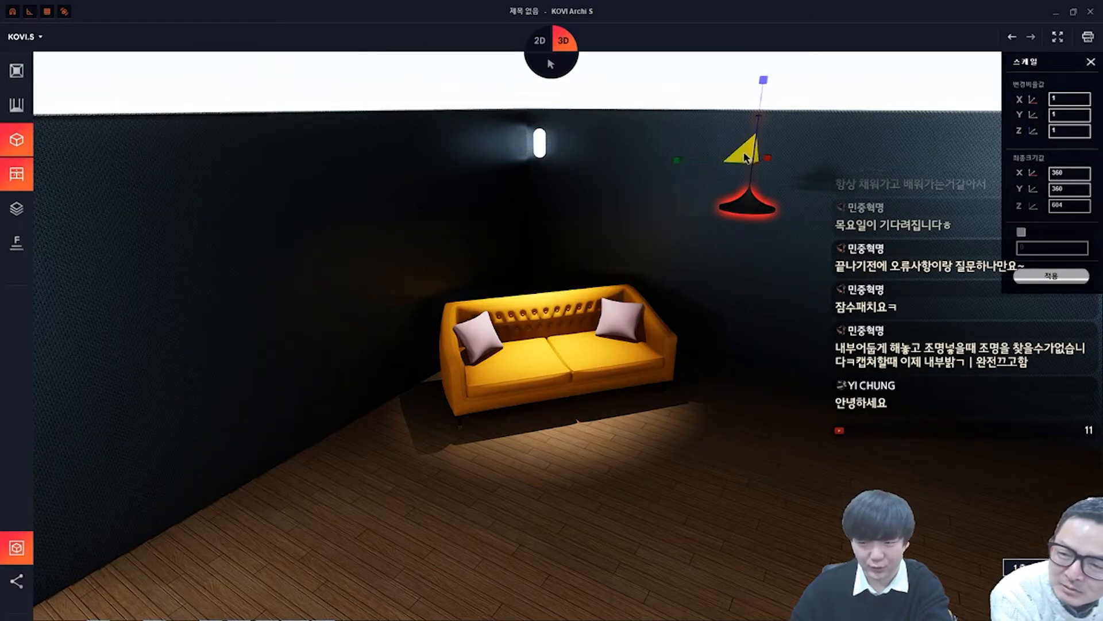
{"action": "key", "text": "Escape"}
{"action": "key", "text": "Escape"}
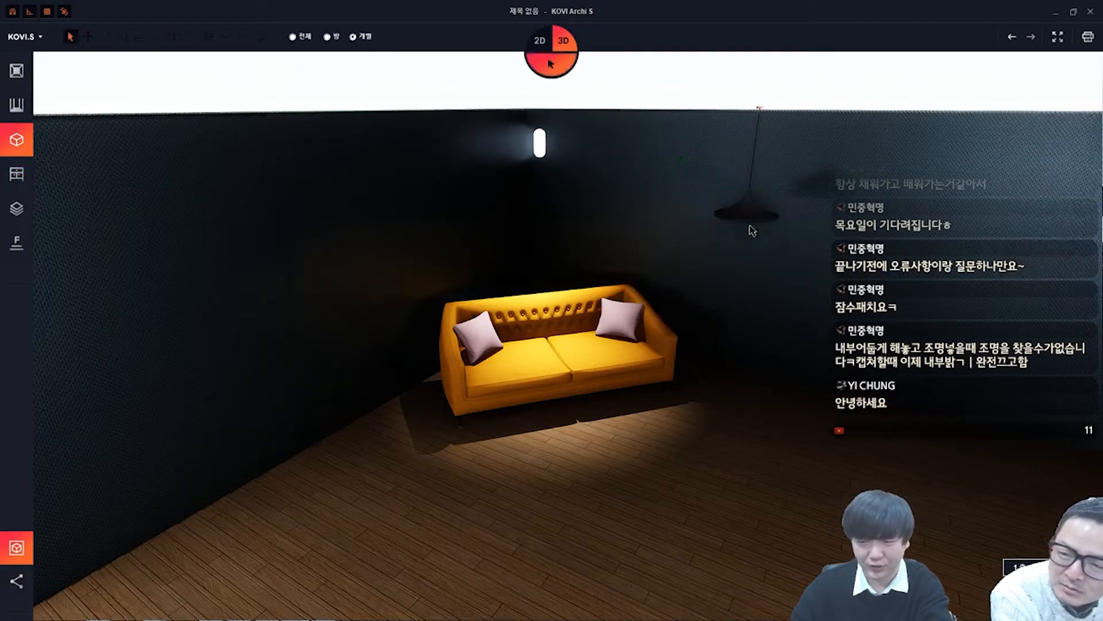
Move the black pendant lamp horizontally over the sofa, to about X 5037 and Y 3406
{"action": "middle_click_drag", "start_coordinate": [751, 229], "coordinate": [745, 395]}
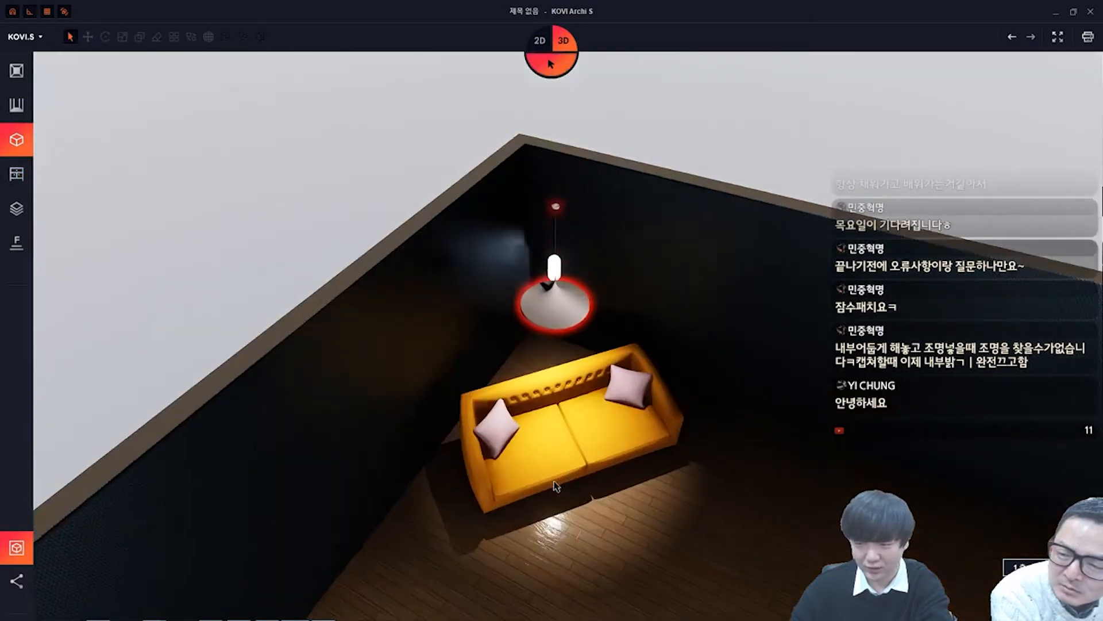
{"action": "middle_click_drag", "start_coordinate": [554, 485], "coordinate": [453, 271]}
{"action": "right_click", "coordinate": [372, 171]}
{"action": "left_click", "coordinate": [393, 176]}
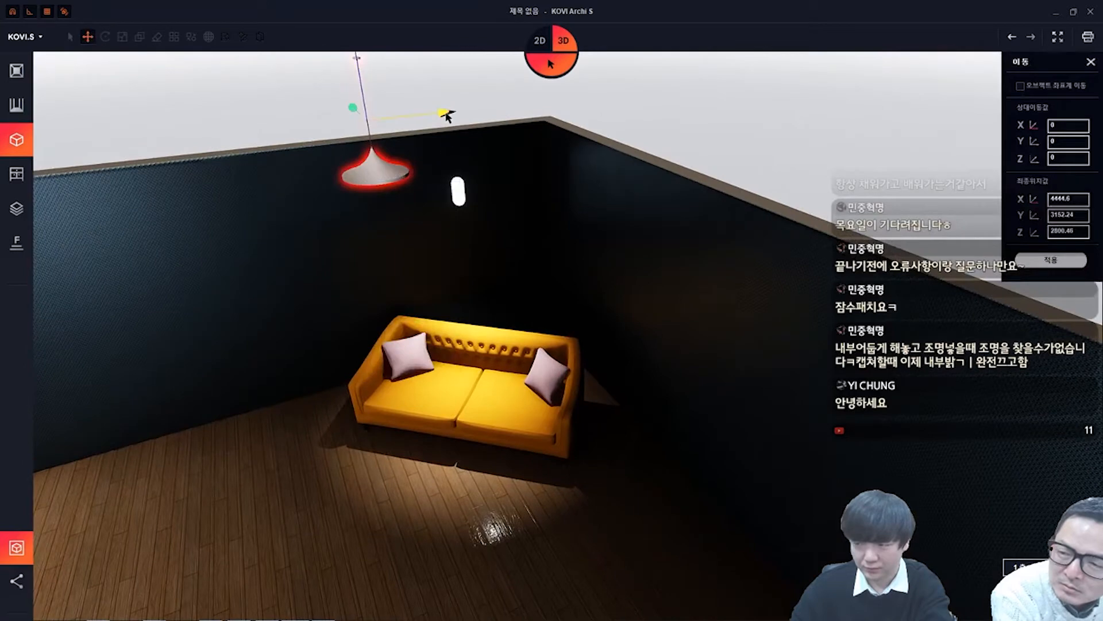
{"action": "left_click_drag", "start_coordinate": [446, 113], "coordinate": [525, 107]}
{"action": "middle_click_drag", "start_coordinate": [524, 109], "coordinate": [558, 286]}
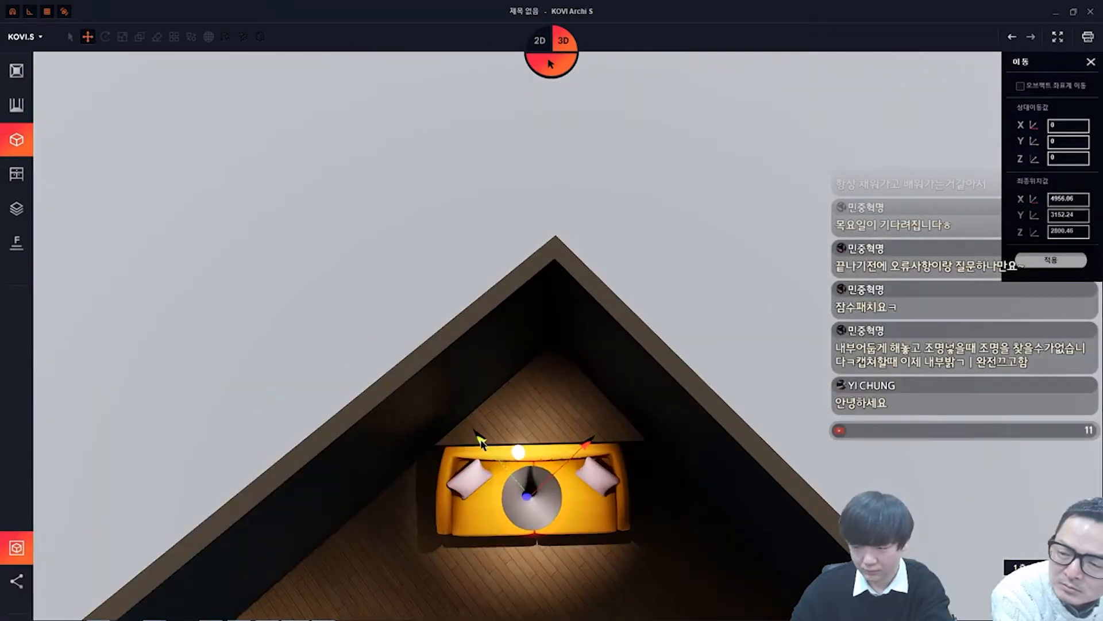
{"action": "left_click_drag", "start_coordinate": [478, 437], "coordinate": [453, 406]}
{"action": "left_click_drag", "start_coordinate": [562, 421], "coordinate": [575, 401]}
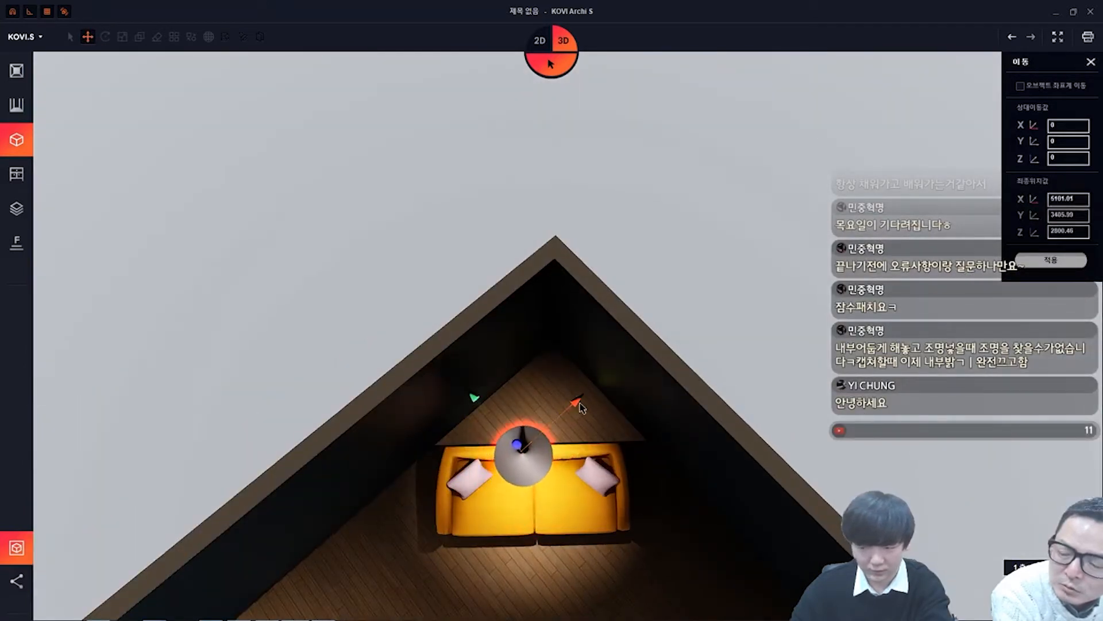
{"action": "middle_click_drag", "start_coordinate": [575, 401], "coordinate": [630, 428]}
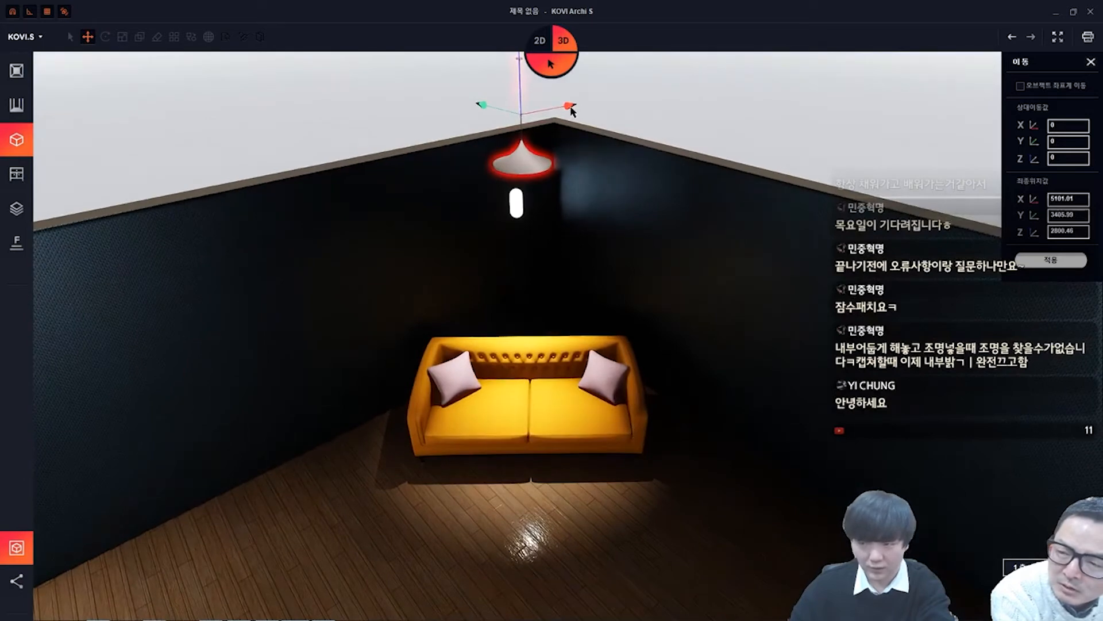
{"action": "left_click_drag", "start_coordinate": [570, 106], "coordinate": [558, 107]}
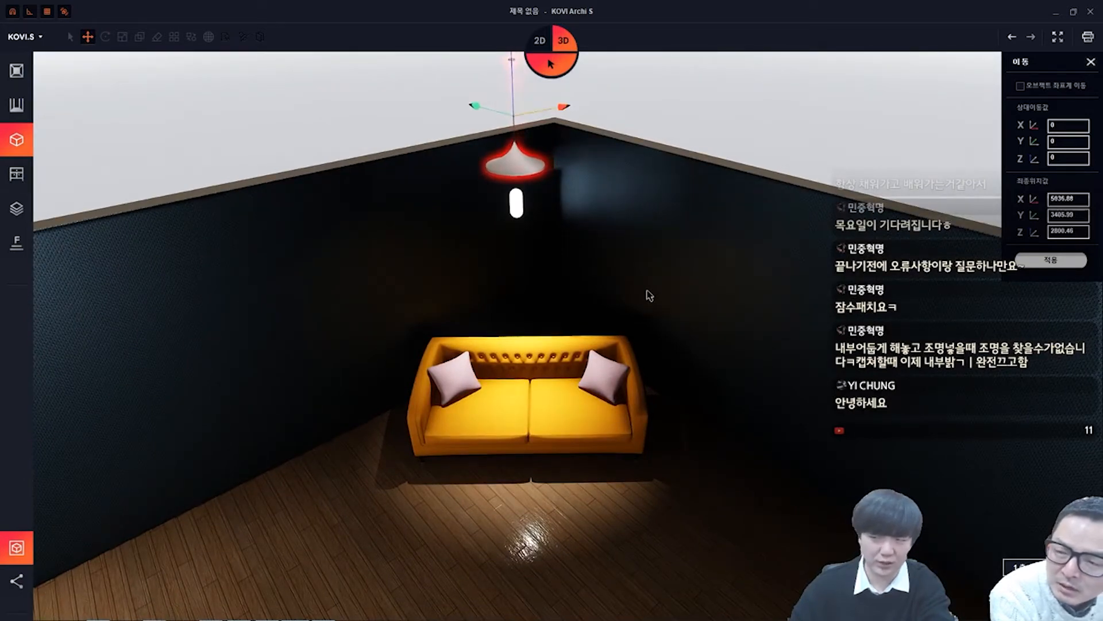
Lower the pendant lamp above the sofa to about Z 2444 and adjust its X position to about 5021
{"action": "middle_click_drag", "start_coordinate": [655, 278], "coordinate": [741, 387]}
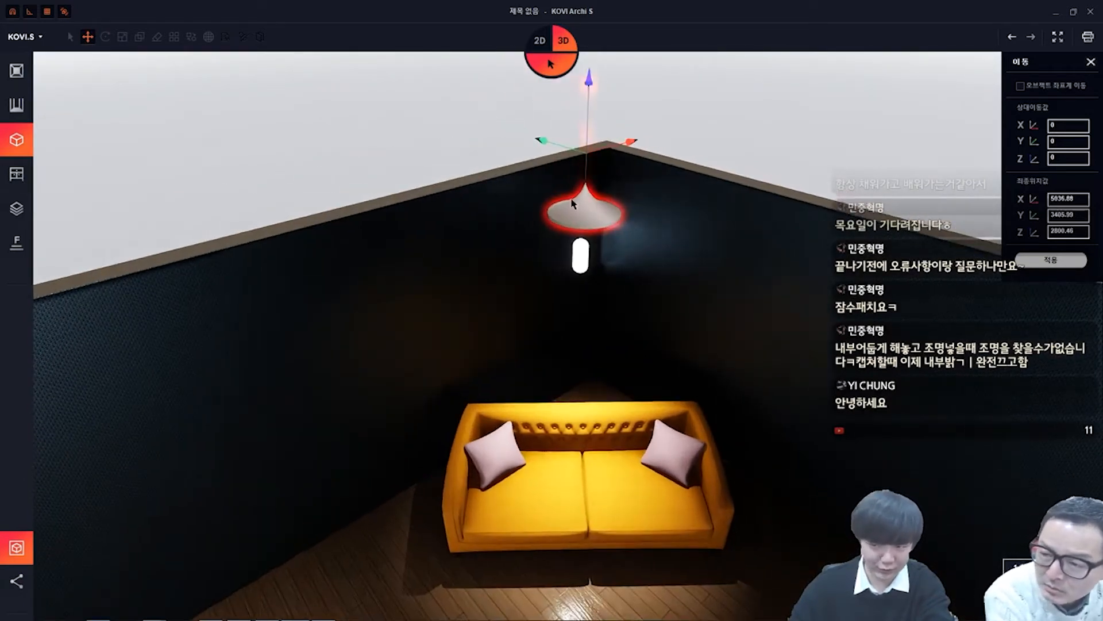
{"action": "left_click_drag", "start_coordinate": [589, 86], "coordinate": [622, 203]}
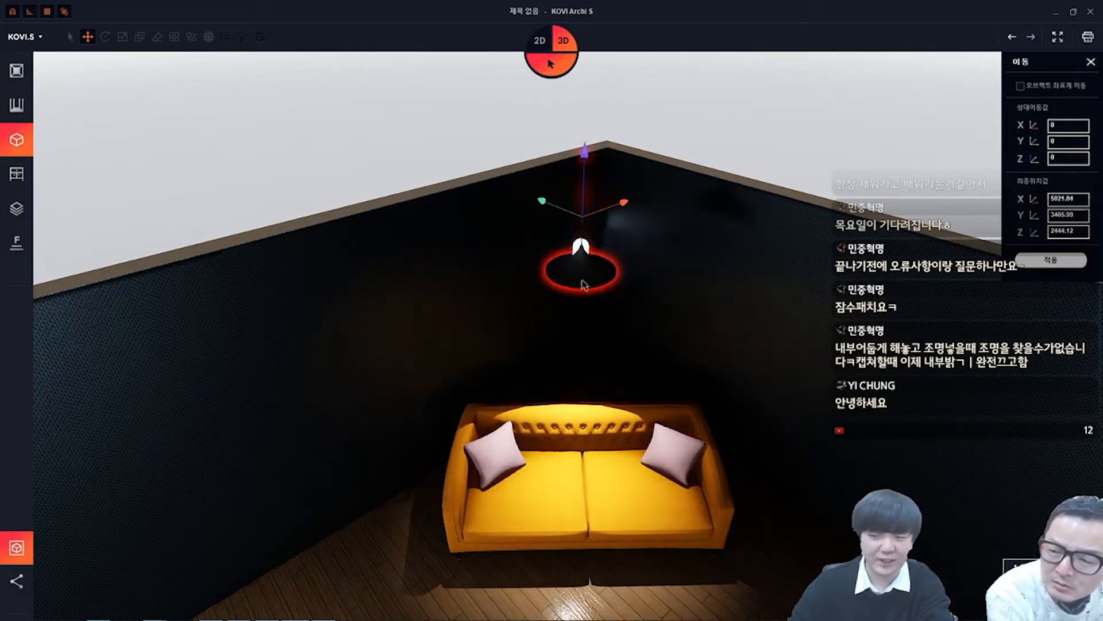
{"action": "key", "text": "Escape"}
{"action": "key", "text": "Escape"}
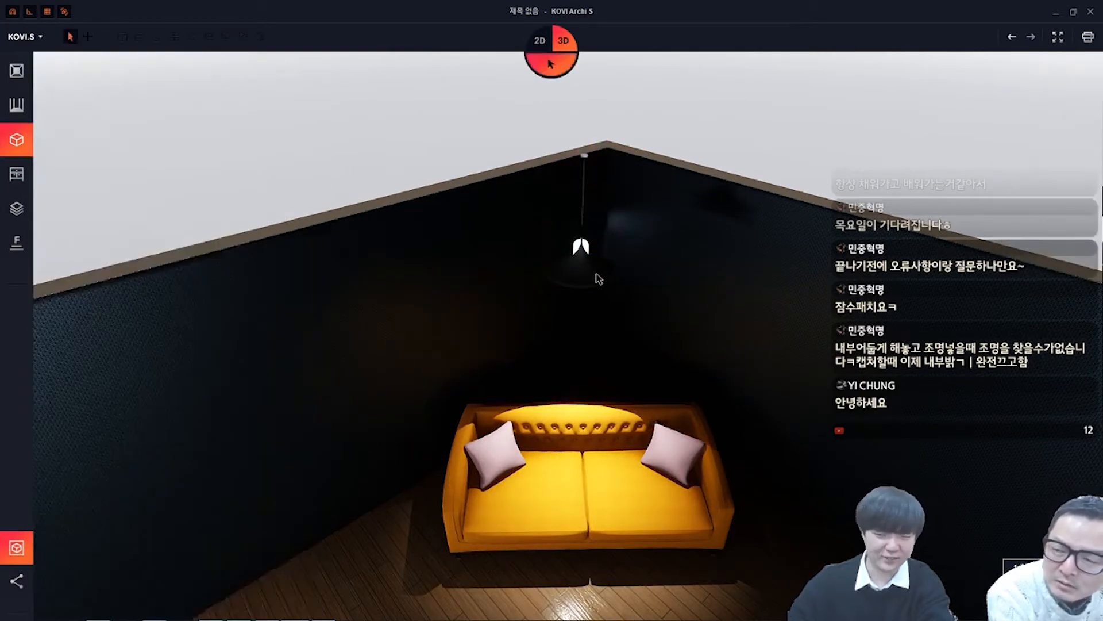
Turn off light-related shadow generation (조명 관련 그림자 생성) for the pendant lamp and apply the material settings
{"action": "left_click", "coordinate": [585, 248]}
{"action": "left_click", "coordinate": [579, 290]}
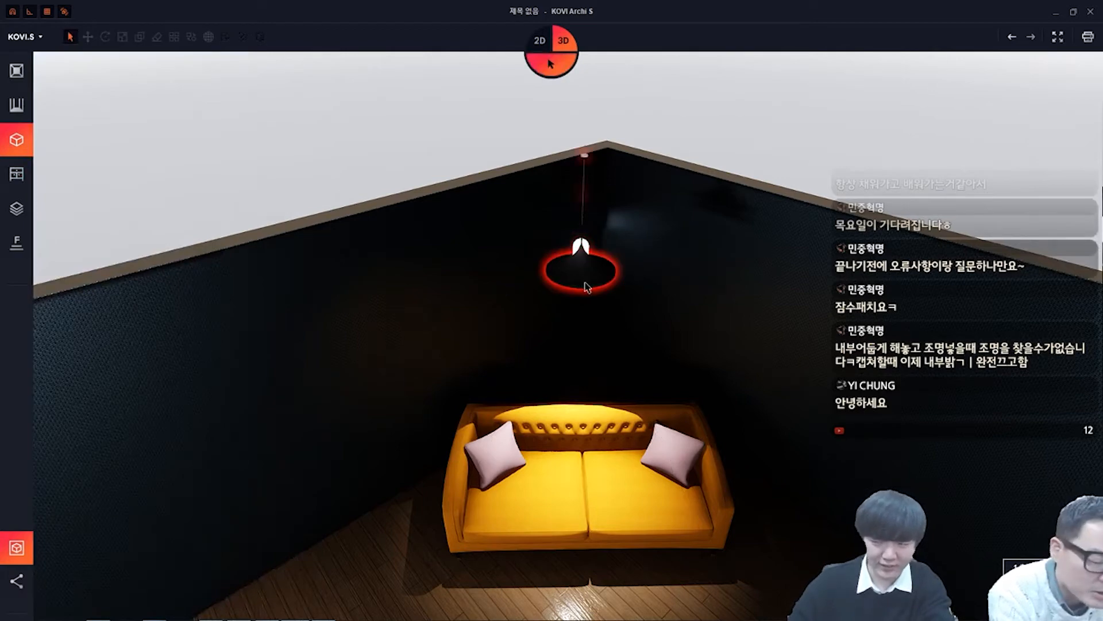
{"action": "right_click", "coordinate": [588, 287]}
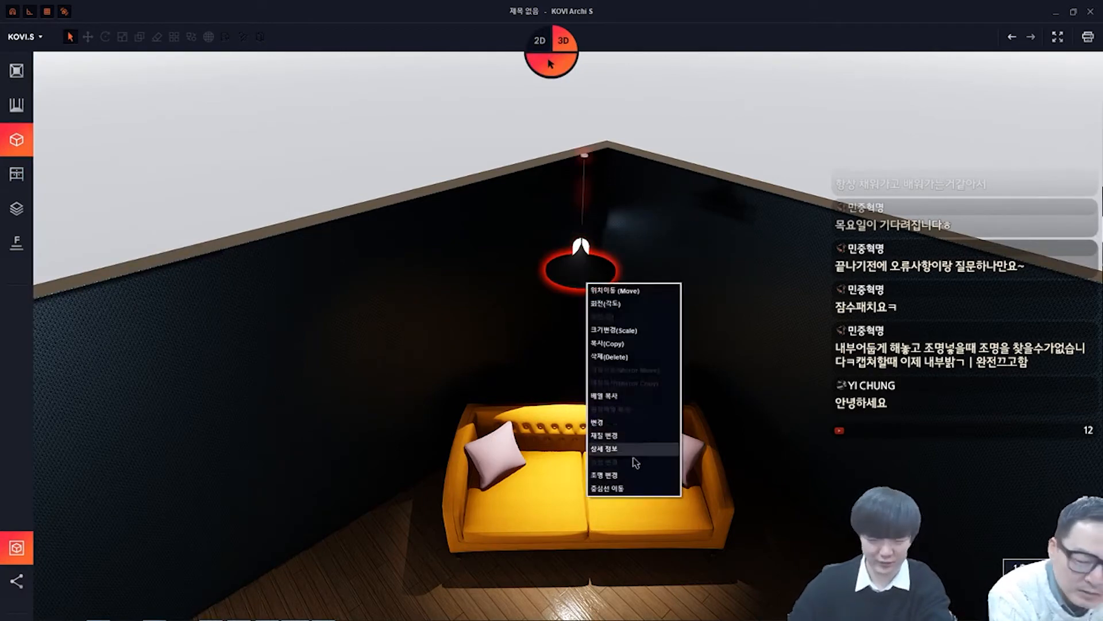
{"action": "left_click", "coordinate": [632, 443]}
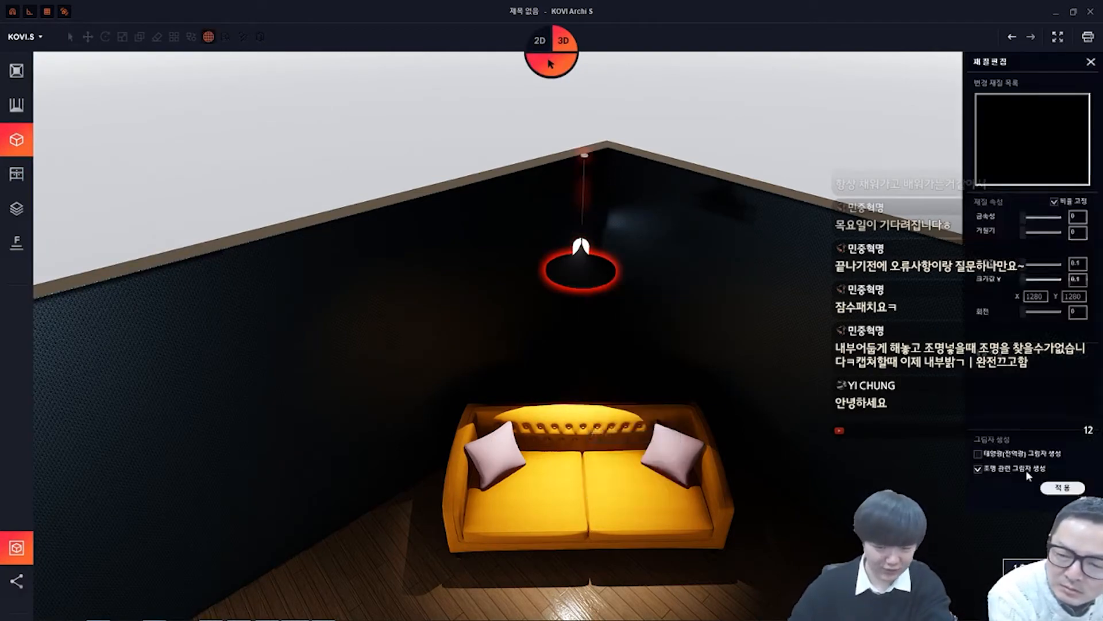
{"action": "left_click", "coordinate": [1025, 470]}
{"action": "left_click", "coordinate": [1054, 487]}
{"action": "right_click_drag", "start_coordinate": [835, 434], "coordinate": [828, 396]}
Apply the white emissive material (화이트발광) to the inside of the pendant lamp's shade
{"action": "left_click", "coordinate": [550, 65]}
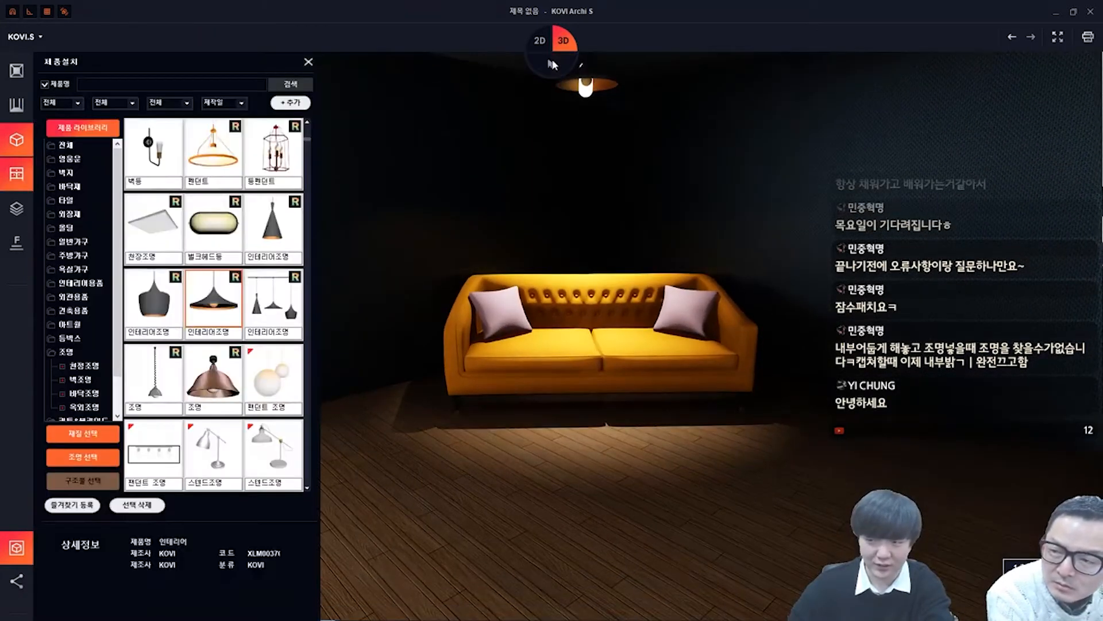
{"action": "left_click", "coordinate": [22, 183]}
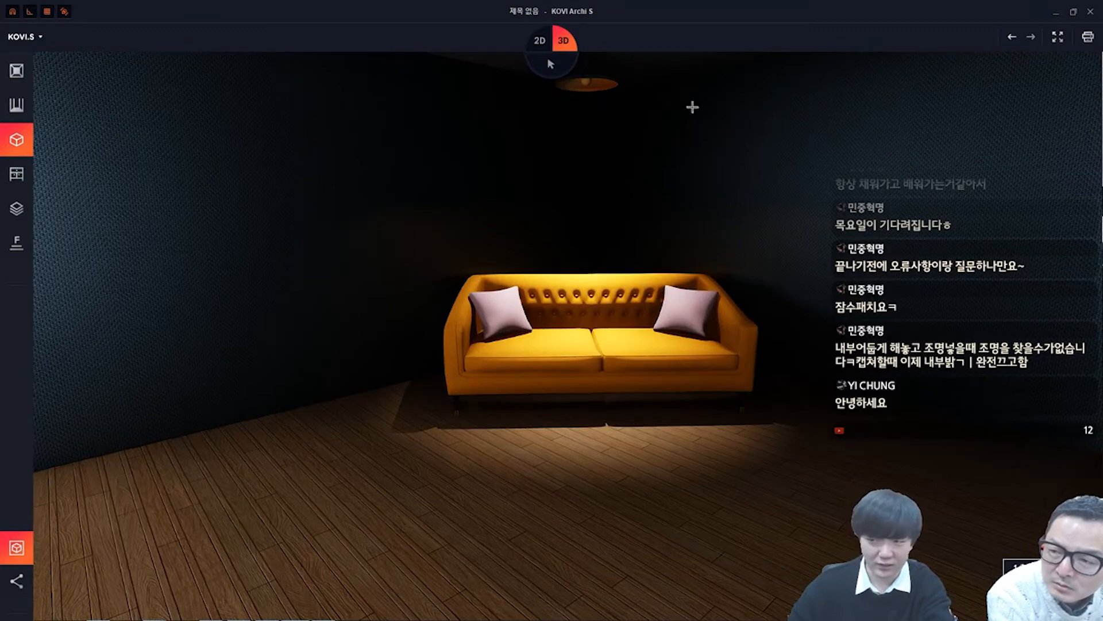
{"action": "left_click", "coordinate": [17, 174]}
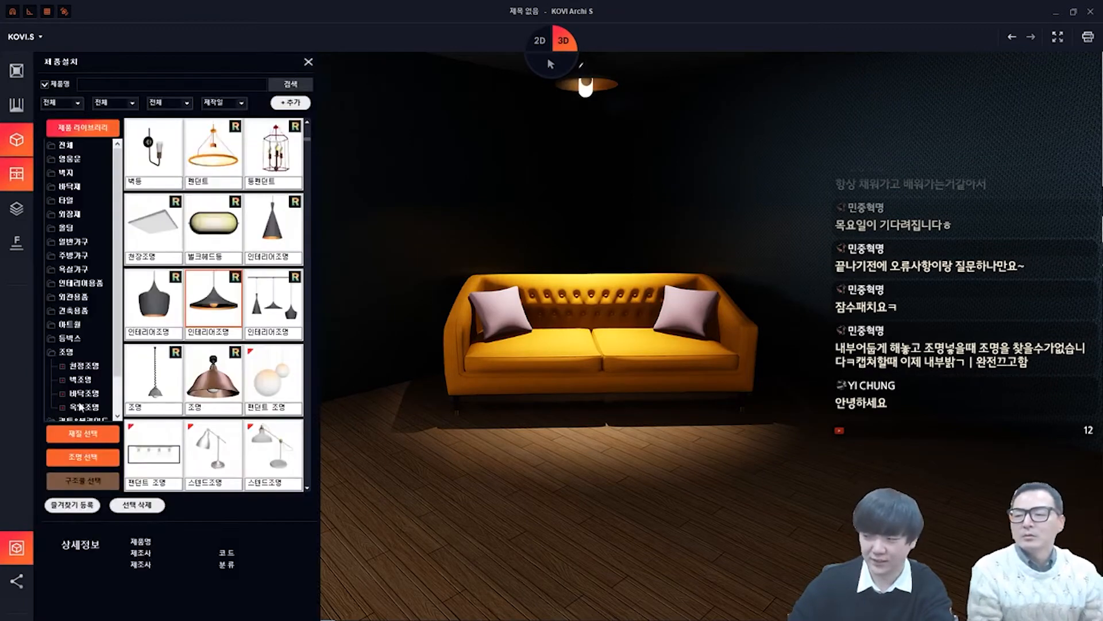
{"action": "left_click", "coordinate": [83, 433]}
{"action": "left_click", "coordinate": [271, 221]}
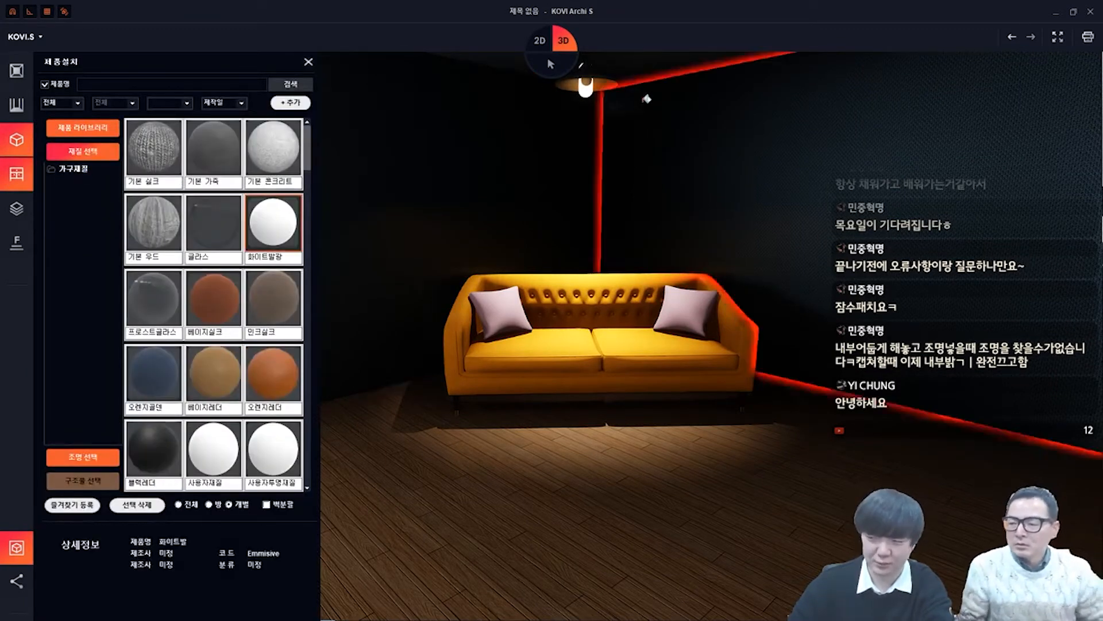
{"action": "left_click", "coordinate": [587, 84]}
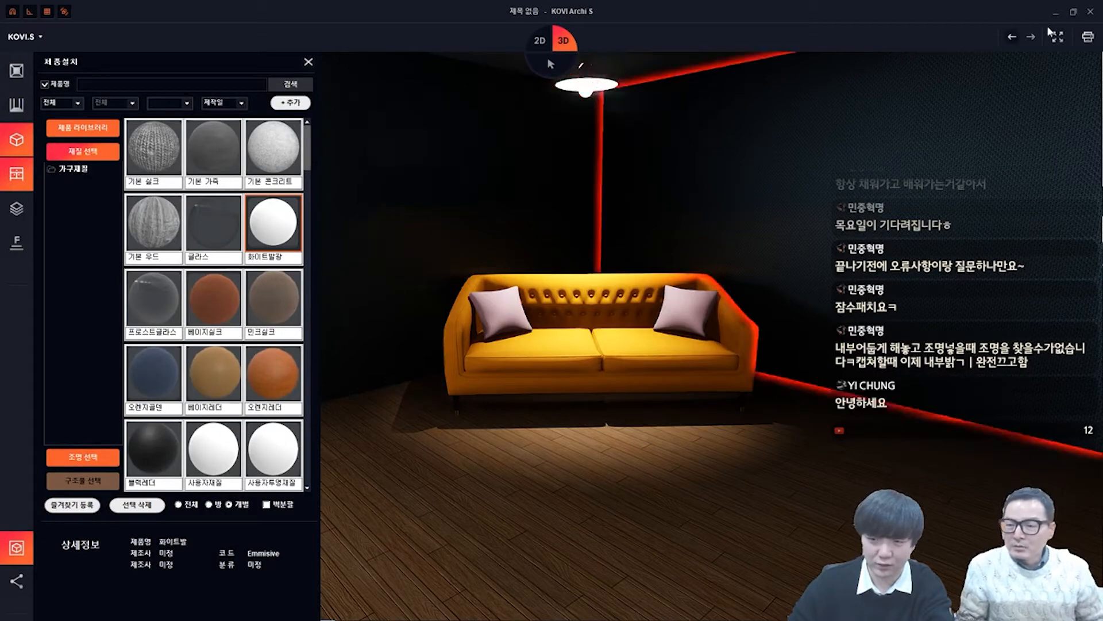
{"action": "left_click", "coordinate": [550, 63]}
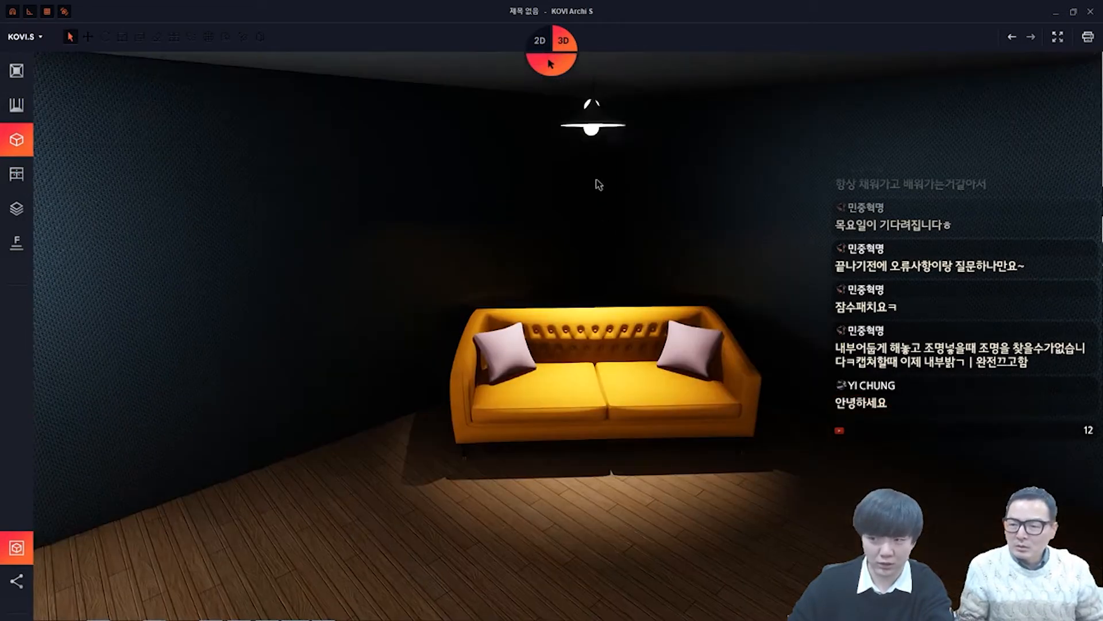
Lower the pendant lamp further along Z so it hangs closer to the sofa
{"action": "left_click", "coordinate": [553, 64]}
{"action": "left_click", "coordinate": [31, 166]}
{"action": "middle_click_drag", "start_coordinate": [589, 189], "coordinate": [604, 64]}
{"action": "middle_click_drag", "start_coordinate": [603, 118], "coordinate": [762, 247]}
{"action": "right_click", "coordinate": [601, 123]}
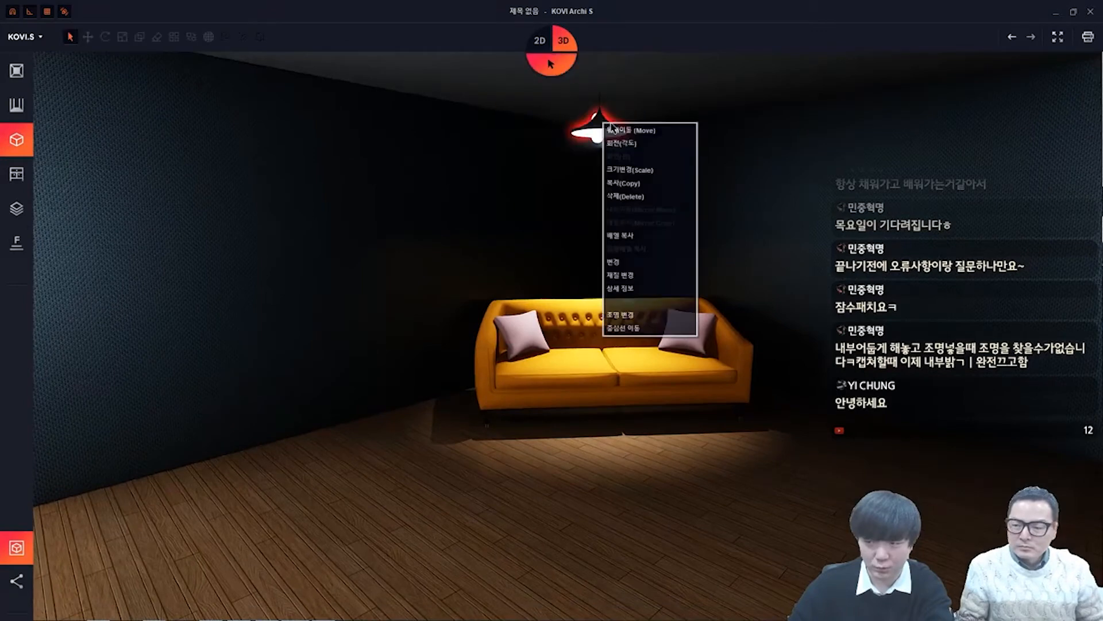
{"action": "left_click", "coordinate": [630, 131]}
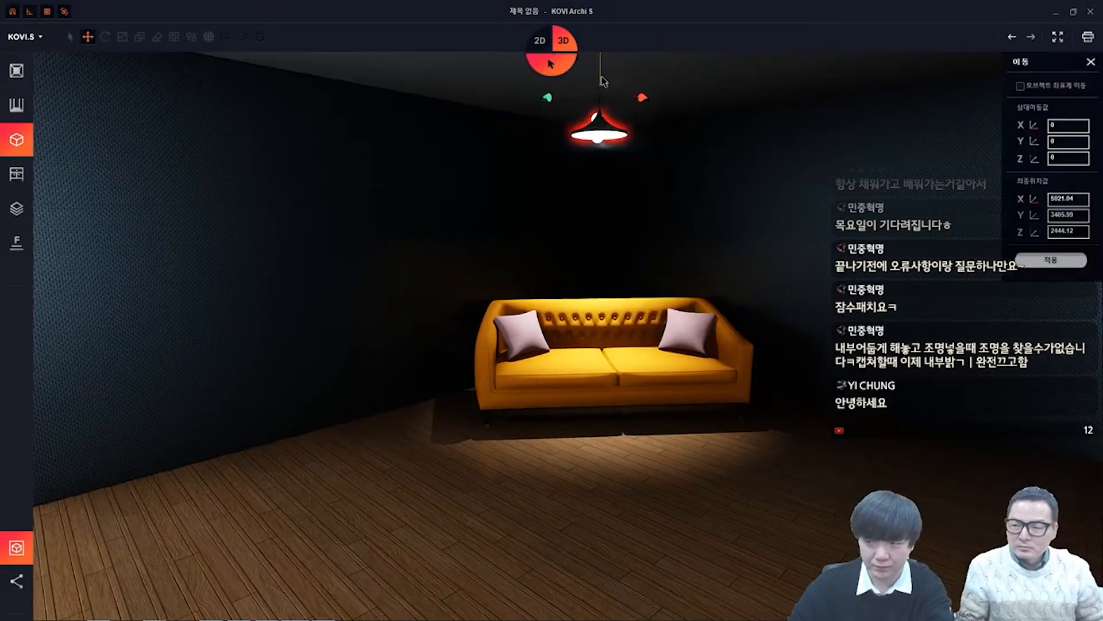
{"action": "left_click_drag", "start_coordinate": [602, 78], "coordinate": [601, 123]}
{"action": "key", "text": "Escape"}
{"action": "middle_click_drag", "start_coordinate": [708, 288], "coordinate": [698, 279]}
{"action": "scroll", "coordinate": [707, 287], "scroll_direction": "up", "scroll_amount": 2}
{"action": "scroll", "coordinate": [672, 259], "scroll_direction": "up", "scroll_amount": 2}
{"action": "middle_click_drag", "start_coordinate": [779, 283], "coordinate": [688, 343]}
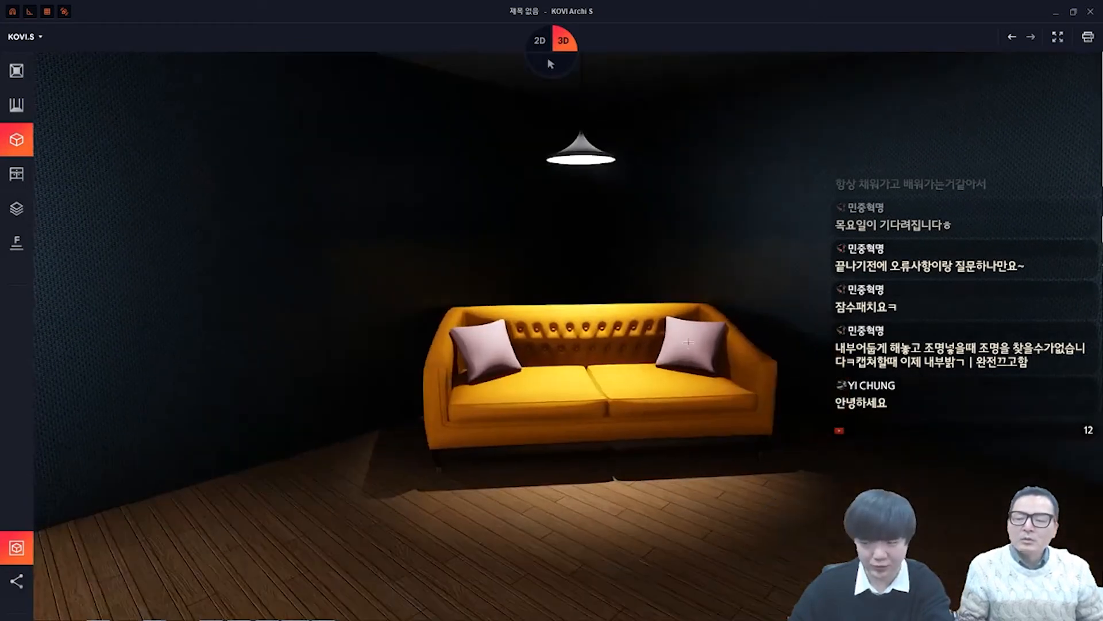
Place the black angled floor lamp (스탠드) from the library's floor lighting category (바닥조명) on the floor in front of the sofa
{"action": "middle_click_drag", "start_coordinate": [605, 244], "coordinate": [715, 311]}
{"action": "scroll", "coordinate": [674, 305], "scroll_direction": "down", "scroll_amount": 3}
{"action": "left_click", "coordinate": [17, 173]}
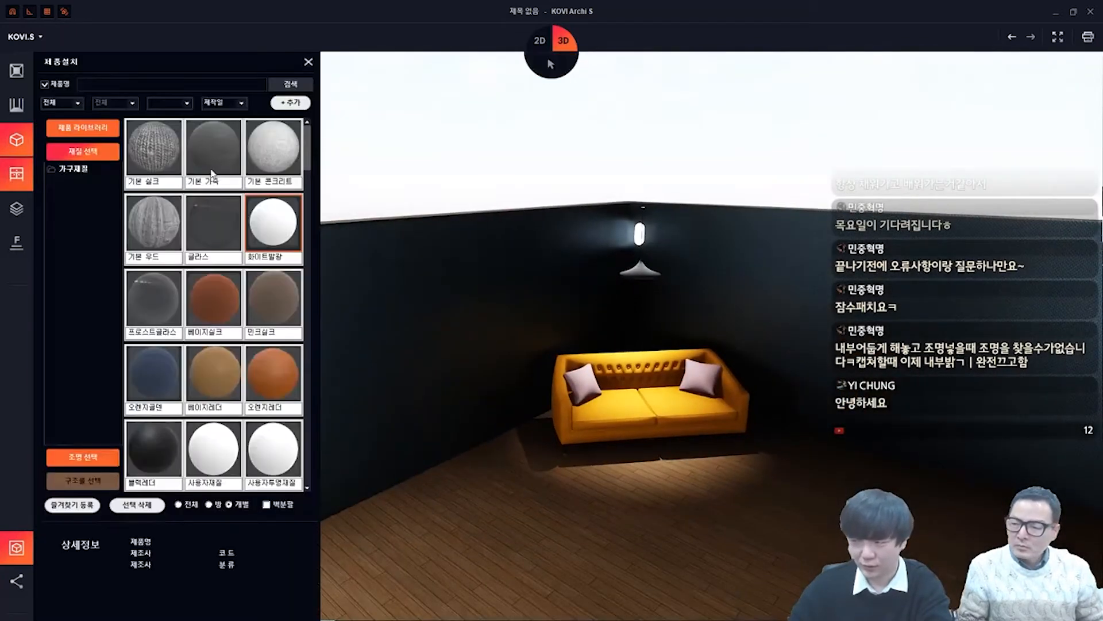
{"action": "left_click", "coordinate": [72, 134]}
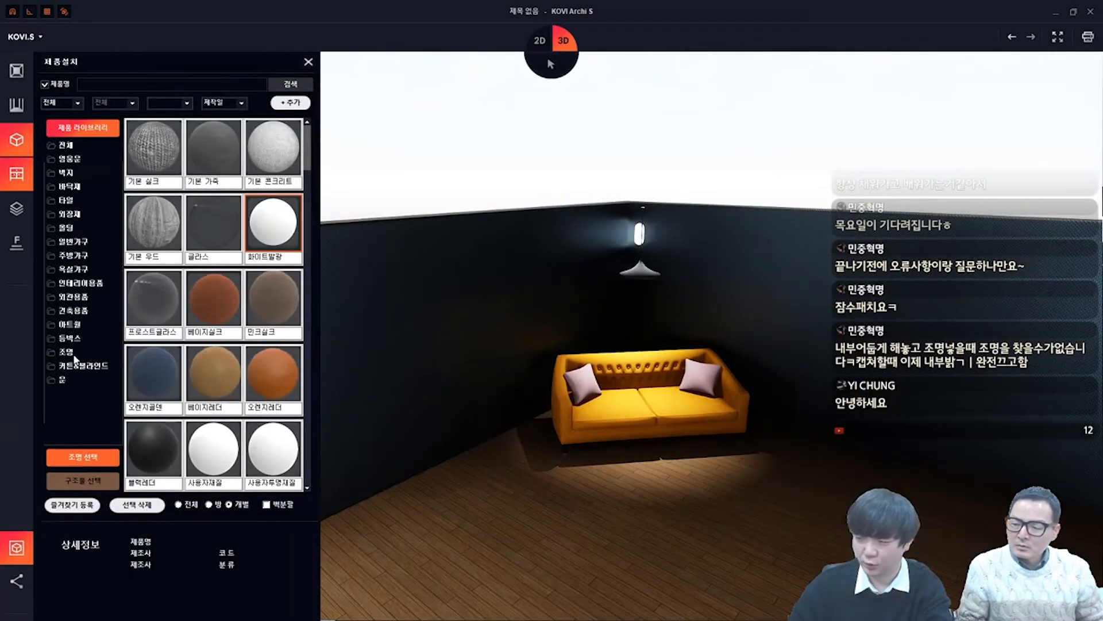
{"action": "left_click", "coordinate": [74, 356]}
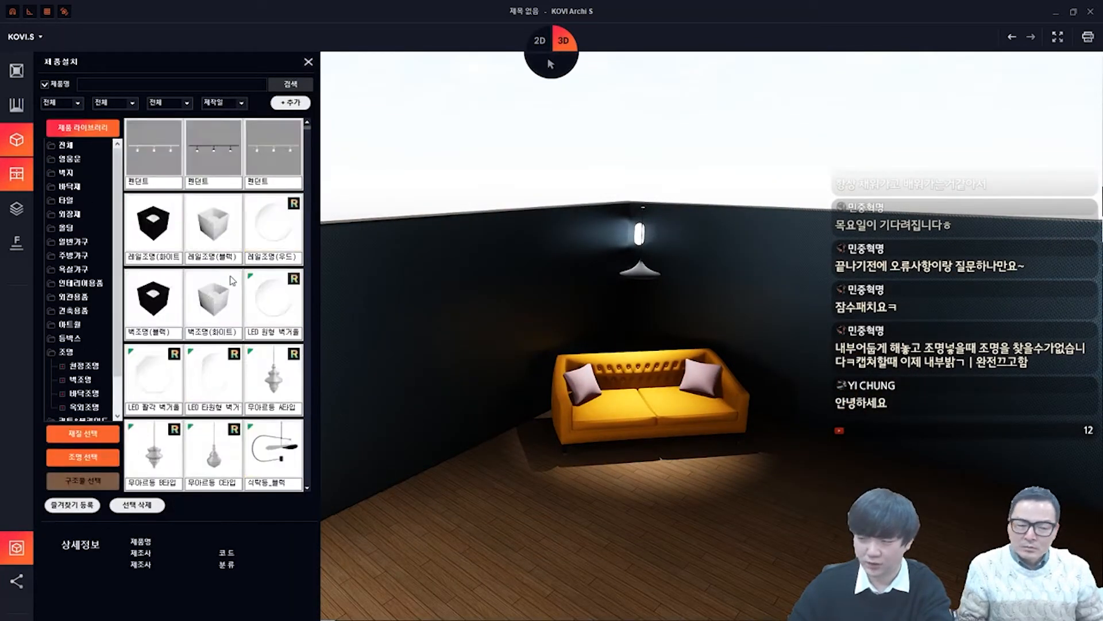
{"action": "left_click", "coordinate": [84, 394]}
{"action": "left_click", "coordinate": [273, 229]}
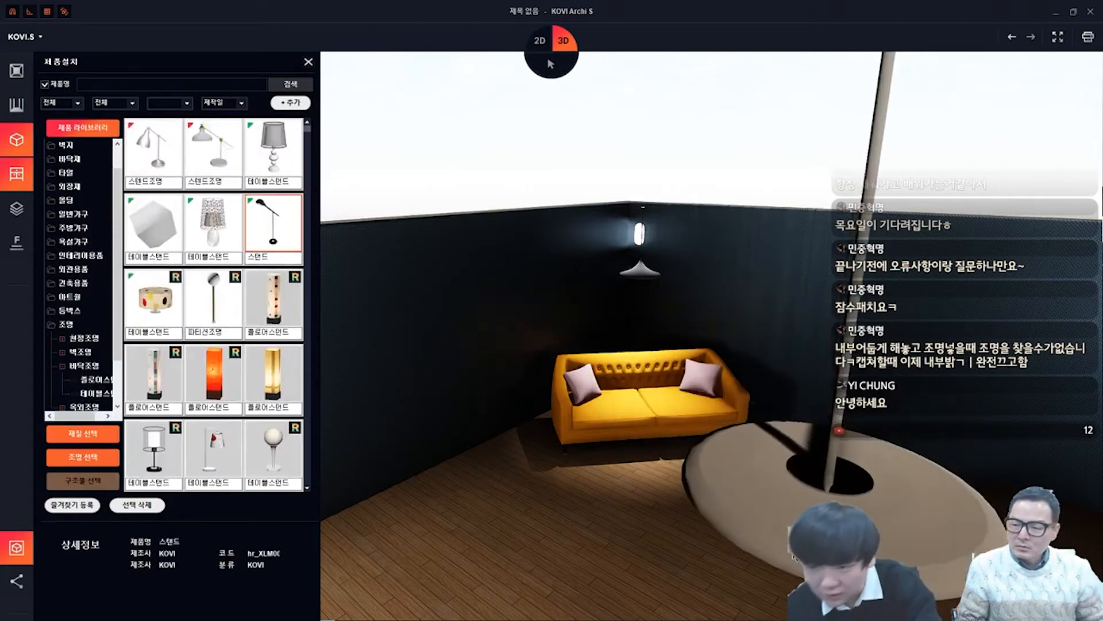
{"action": "scroll", "coordinate": [780, 388], "scroll_direction": "down", "scroll_amount": 3}
{"action": "scroll", "coordinate": [580, 526], "scroll_direction": "down", "scroll_amount": 3}
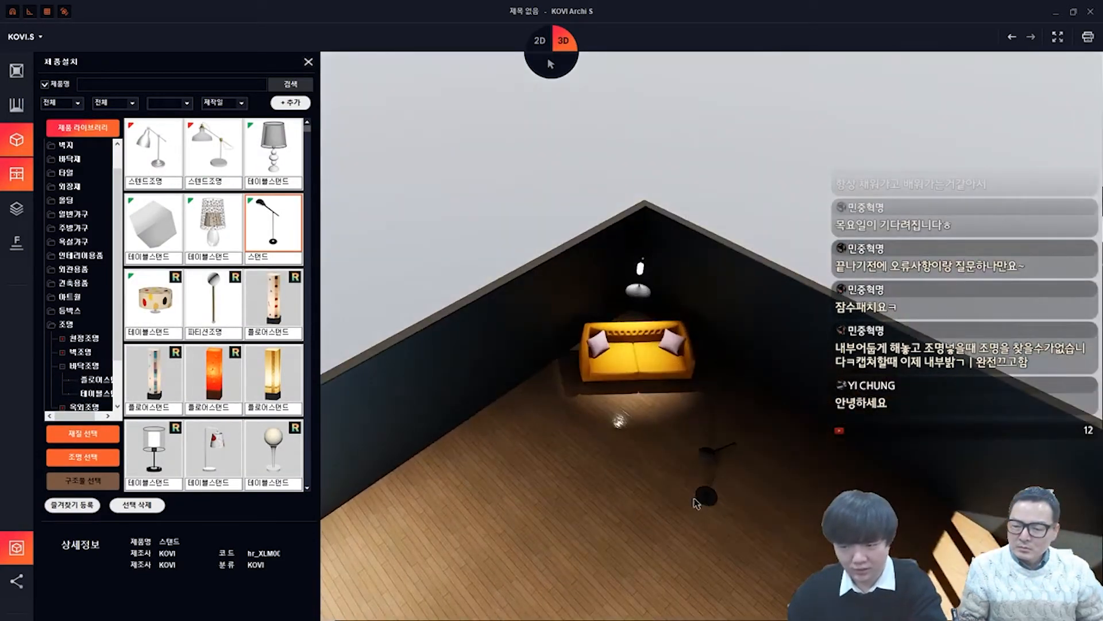
Move the direct light from above the sofa to near the floor lamp and raise it to about Z 1459
{"action": "scroll", "coordinate": [678, 481], "scroll_direction": "up", "scroll_amount": 3}
{"action": "scroll", "coordinate": [741, 374], "scroll_direction": "up", "scroll_amount": 5}
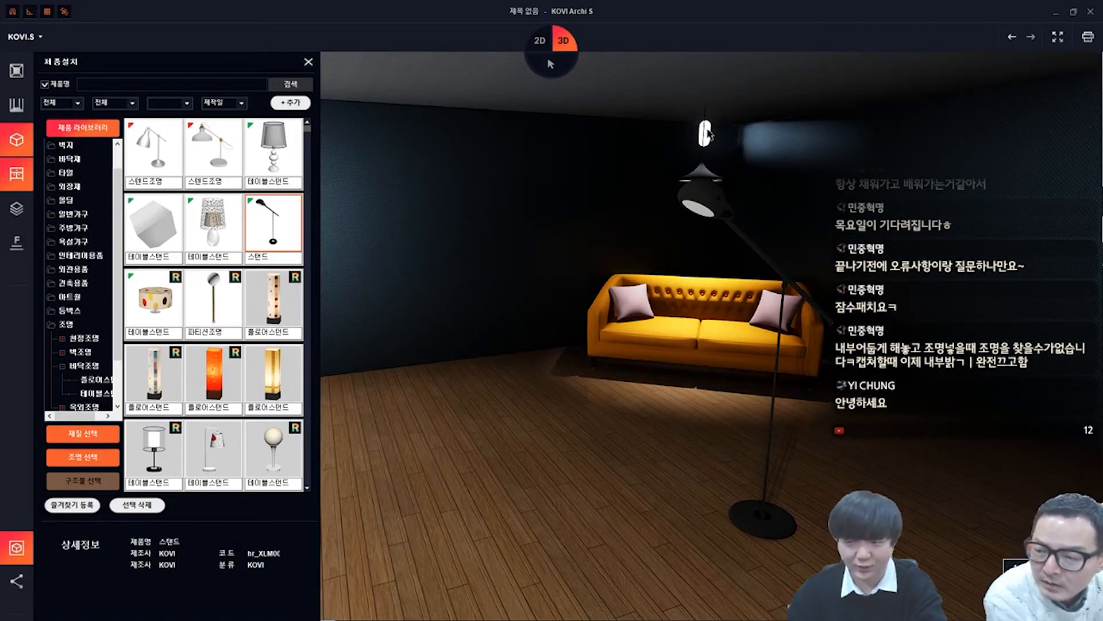
{"action": "left_click_drag", "start_coordinate": [709, 134], "coordinate": [653, 506]}
{"action": "right_click", "coordinate": [655, 504]}
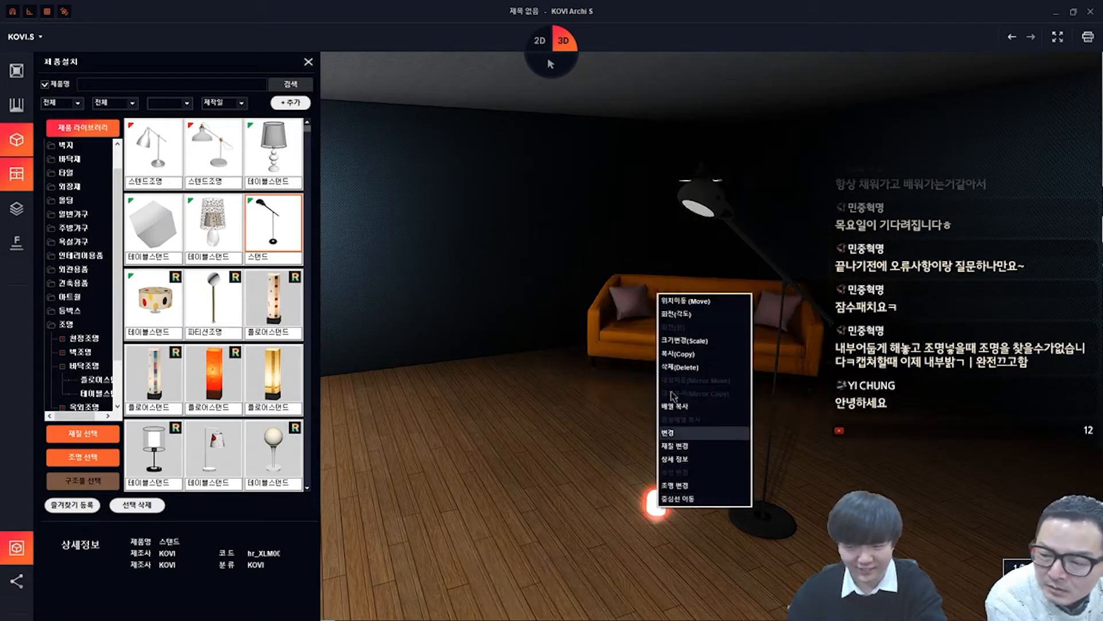
{"action": "left_click", "coordinate": [685, 301]}
{"action": "left_click_drag", "start_coordinate": [663, 426], "coordinate": [716, 153]}
{"action": "left_click", "coordinate": [746, 233]}
{"action": "key", "text": "Escape"}
{"action": "left_click", "coordinate": [669, 238]}
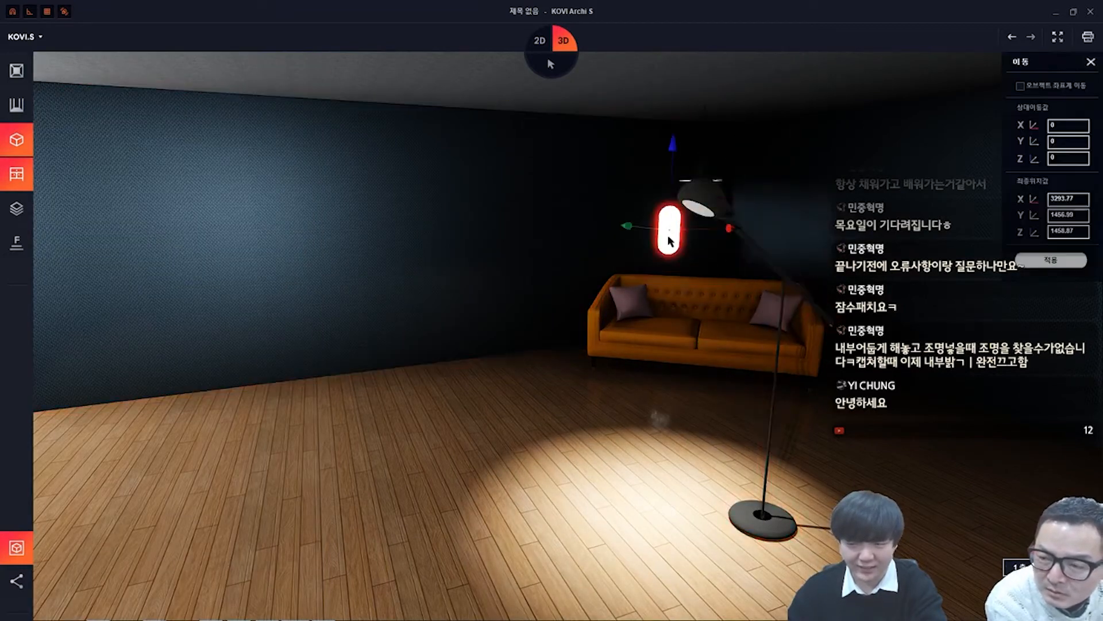
Align the direct light with the floor lamp's head by moving it along Y and to about X 3279
{"action": "left_click_drag", "start_coordinate": [729, 230], "coordinate": [764, 233]}
{"action": "middle_click_drag", "start_coordinate": [727, 291], "coordinate": [827, 375]}
{"action": "left_click_drag", "start_coordinate": [685, 327], "coordinate": [734, 347]}
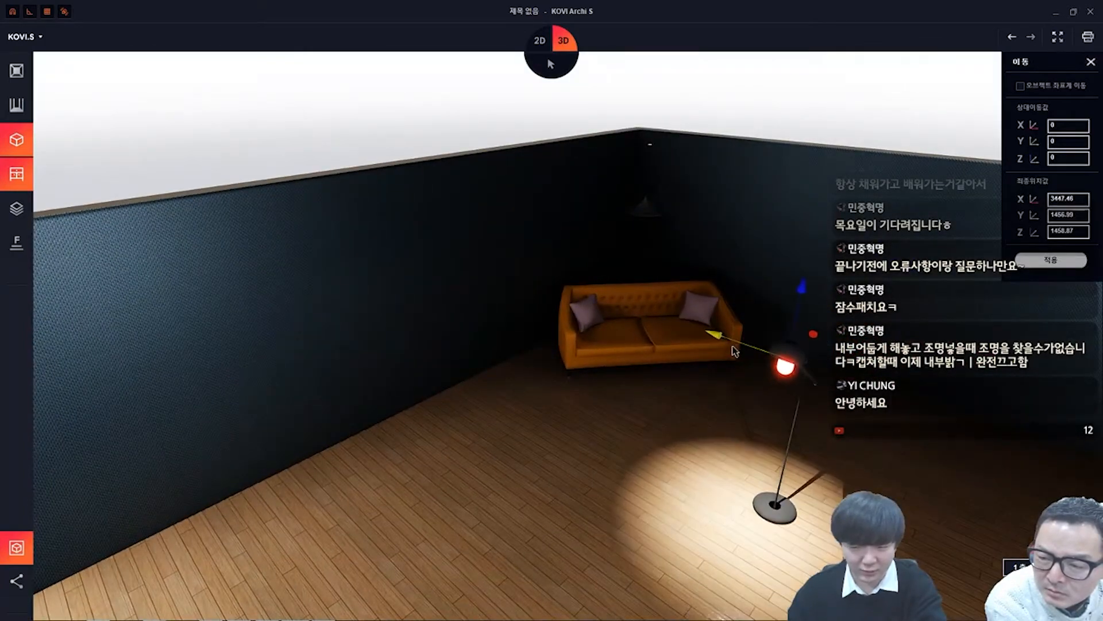
{"action": "middle_click_drag", "start_coordinate": [734, 347], "coordinate": [769, 403]}
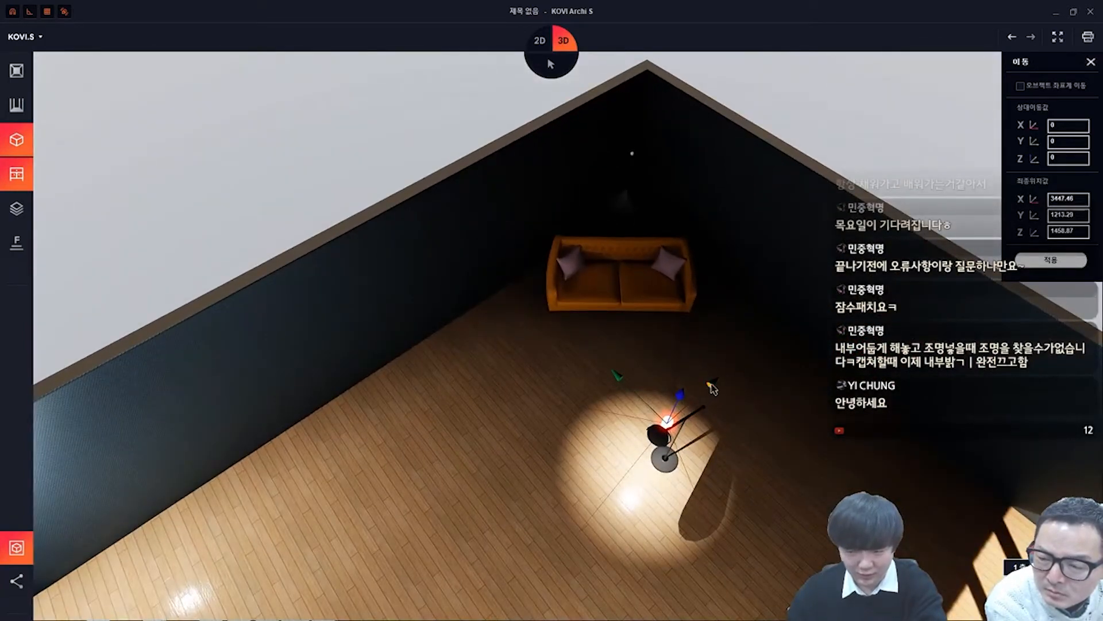
{"action": "left_click_drag", "start_coordinate": [713, 390], "coordinate": [702, 404]}
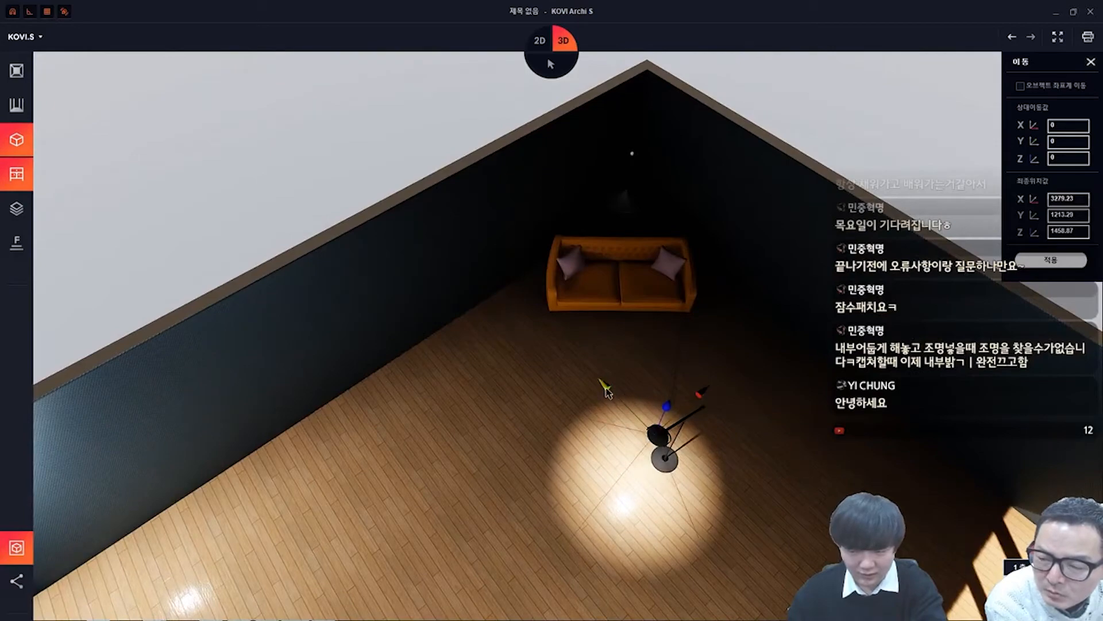
{"action": "left_click_drag", "start_coordinate": [605, 388], "coordinate": [610, 396]}
Rotate the direct light at the floor lamp's head to 40 degrees around the Y axis
{"action": "middle_click_drag", "start_coordinate": [807, 463], "coordinate": [722, 445]}
{"action": "right_click", "coordinate": [643, 331]}
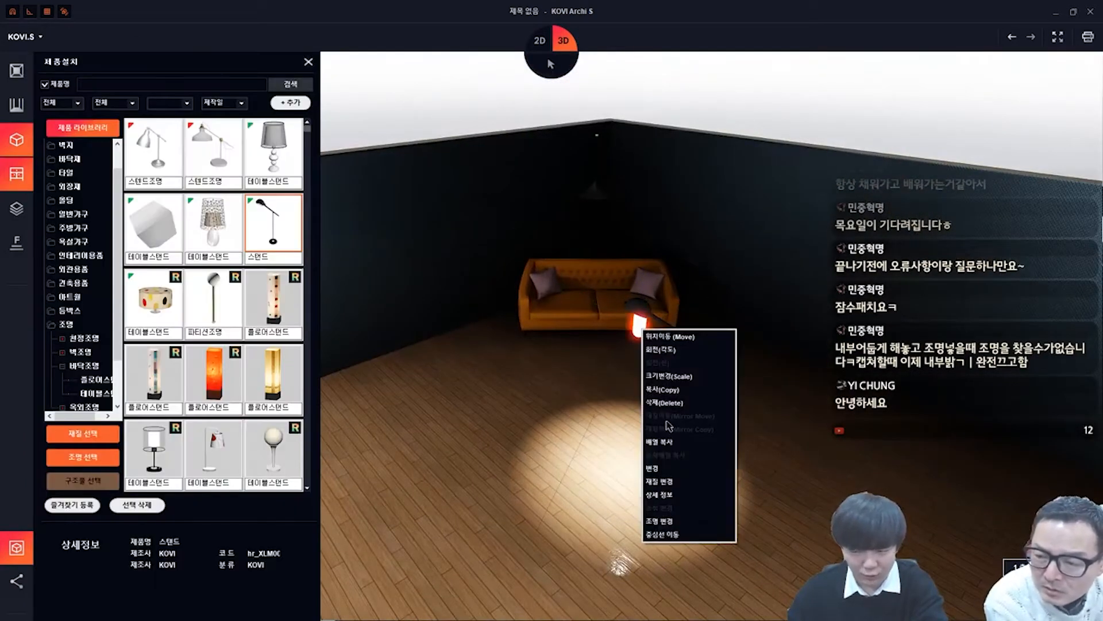
{"action": "left_click", "coordinate": [664, 350]}
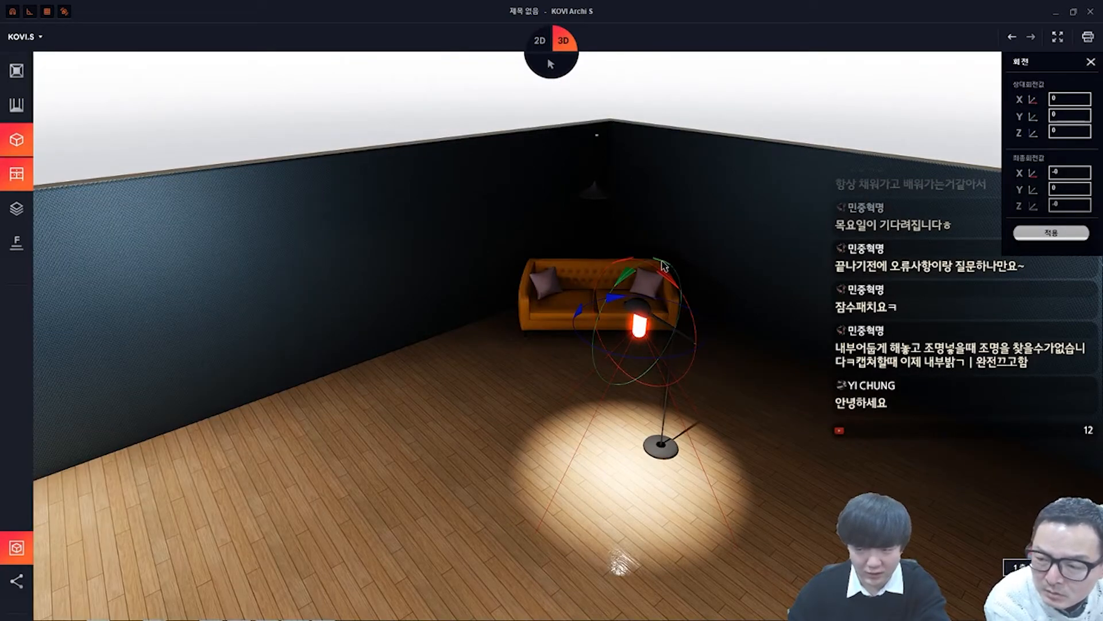
{"action": "left_click_drag", "start_coordinate": [665, 263], "coordinate": [715, 289]}
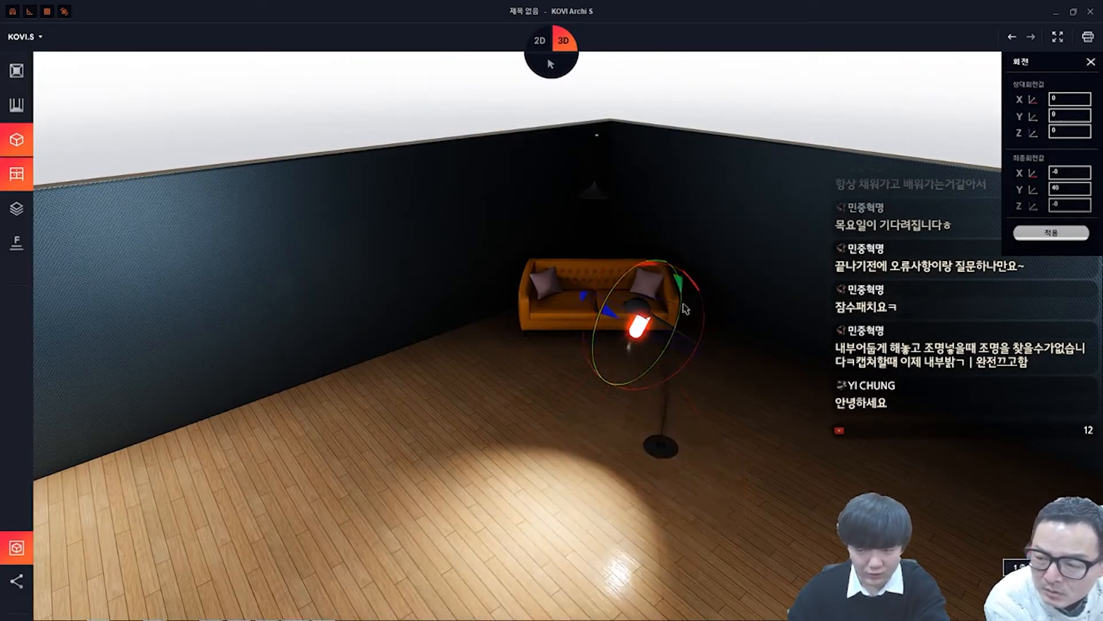
{"action": "key", "text": "Escape"}
Raise the tilted direct light slightly along Z so it sits above the floor lamp's head
{"action": "right_click", "coordinate": [643, 330]}
{"action": "left_click", "coordinate": [658, 339]}
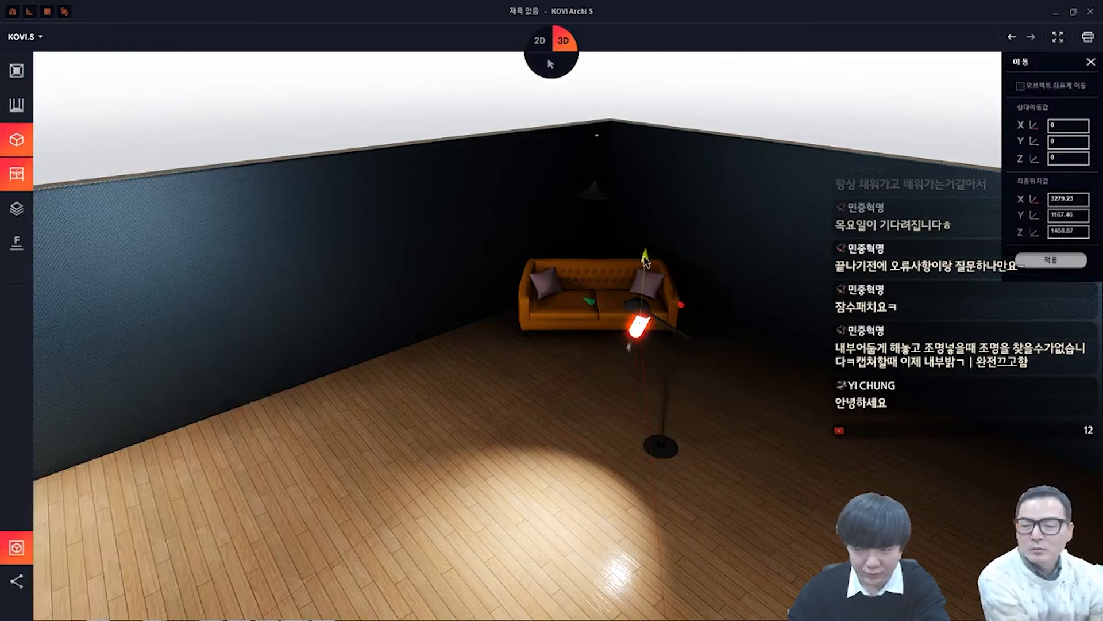
{"action": "left_click_drag", "start_coordinate": [646, 260], "coordinate": [642, 236]}
{"action": "left_click", "coordinate": [596, 288]}
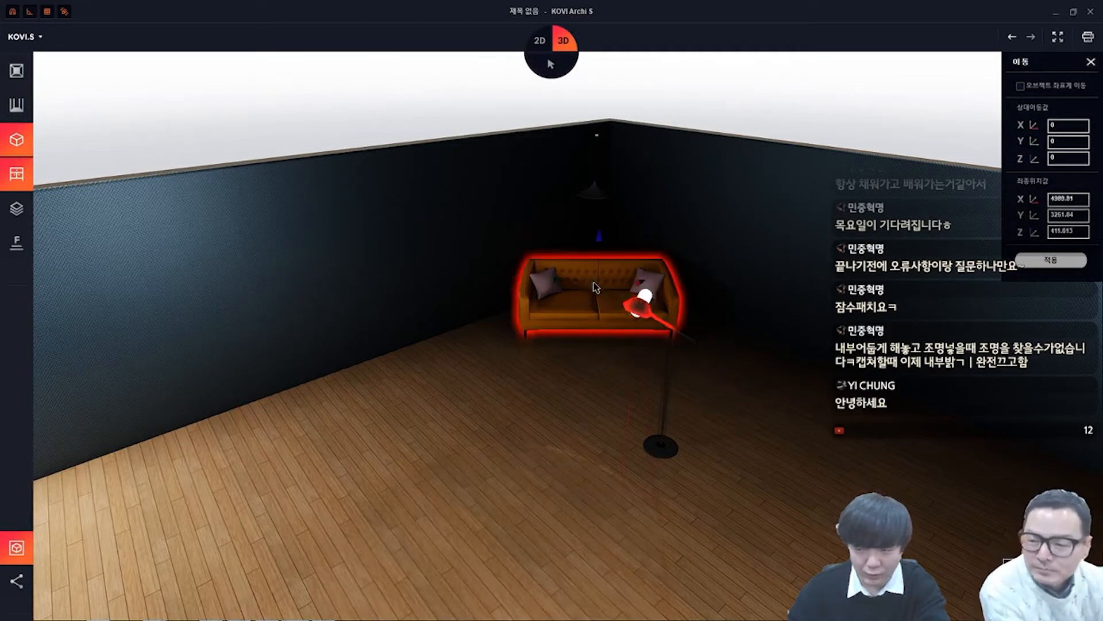
{"action": "left_click", "coordinate": [651, 307]}
{"action": "middle_click_drag", "start_coordinate": [697, 333], "coordinate": [632, 386]}
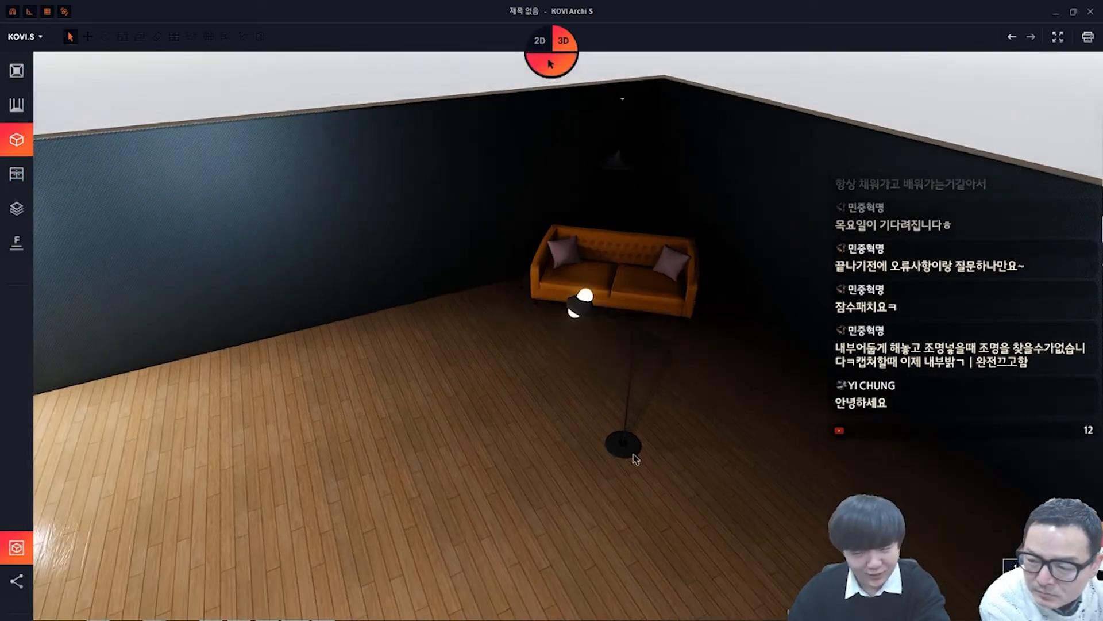
Turn off light-related shadow generation (조명 관련 그림자 생성) in the floor lamp's material settings and apply it
{"action": "left_click", "coordinate": [635, 451]}
{"action": "right_click", "coordinate": [635, 449]}
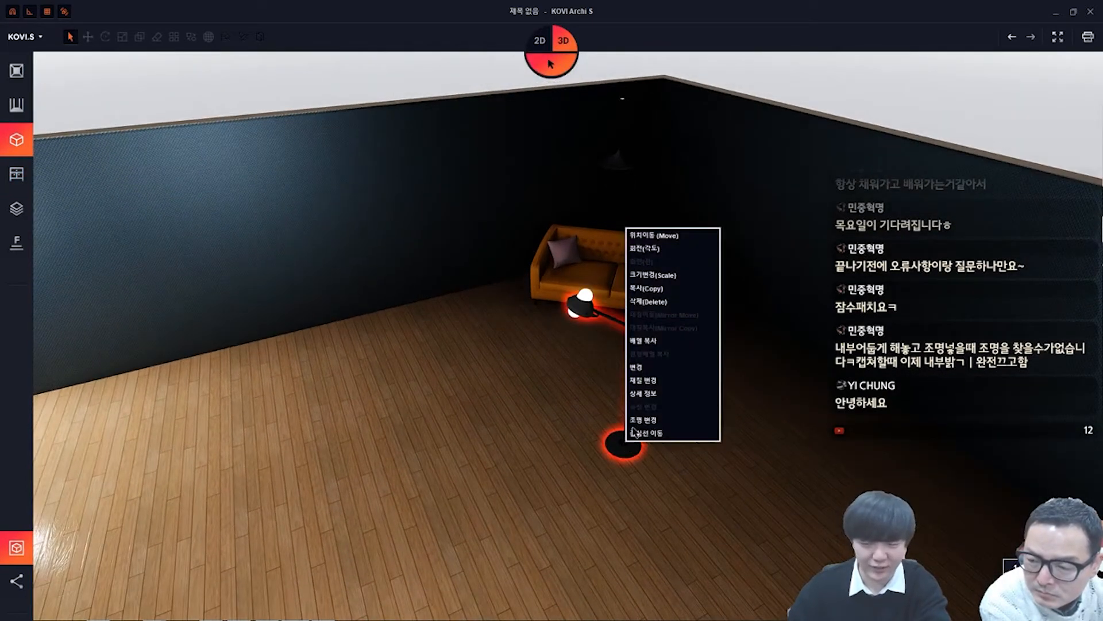
{"action": "left_click", "coordinate": [644, 380]}
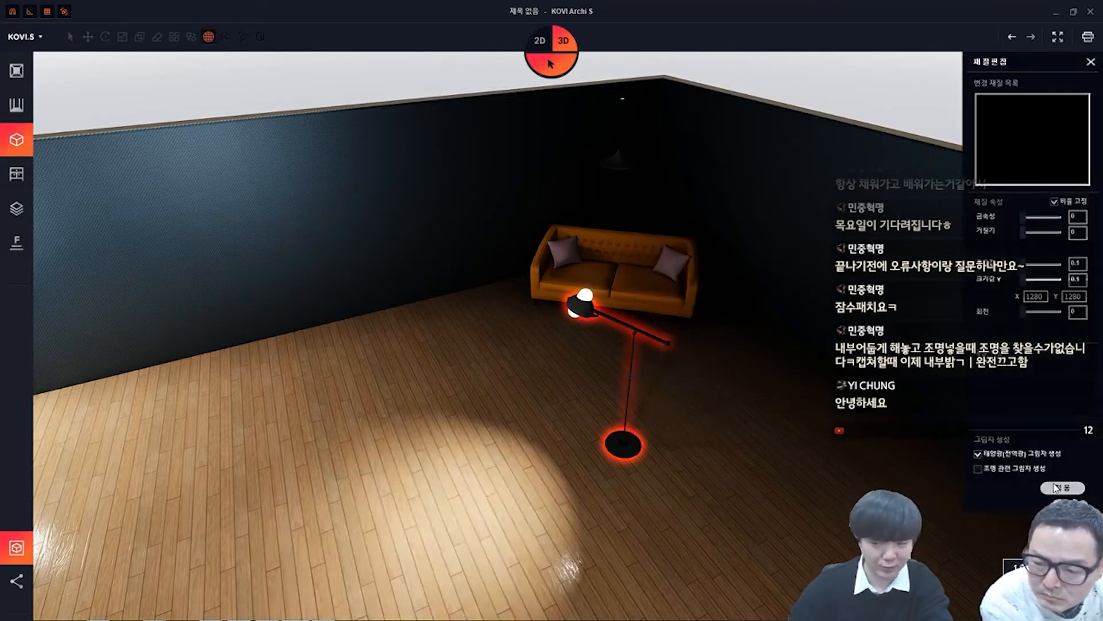
{"action": "left_click", "coordinate": [828, 463]}
Adjust the tilt of the direct light on the floor lamp by rotating it further around Y
{"action": "right_click", "coordinate": [587, 300]}
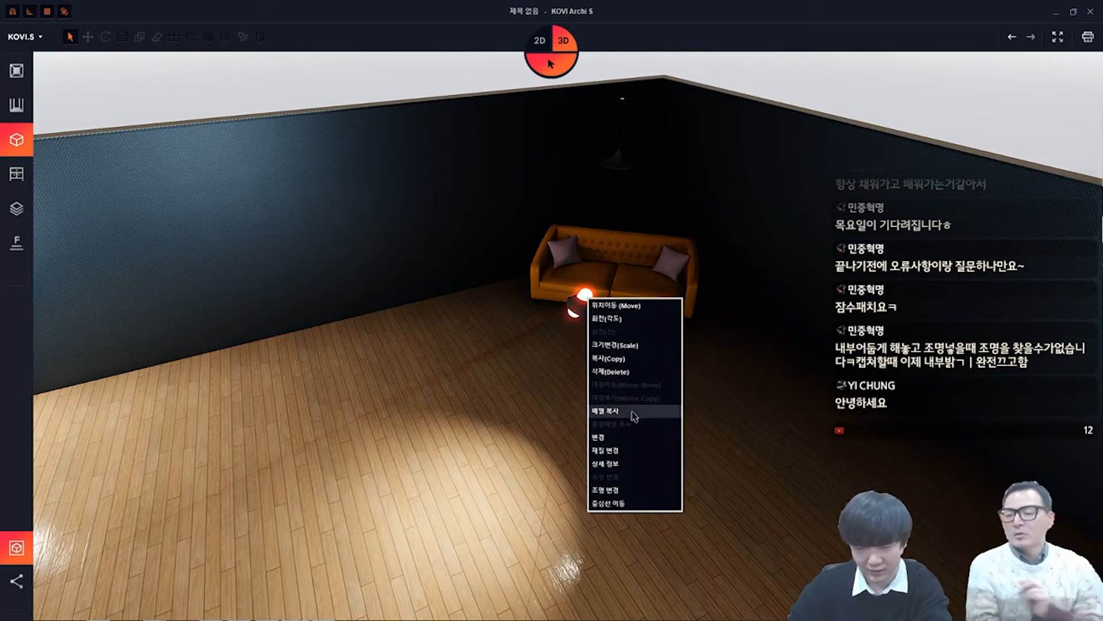
{"action": "left_click", "coordinate": [609, 318]}
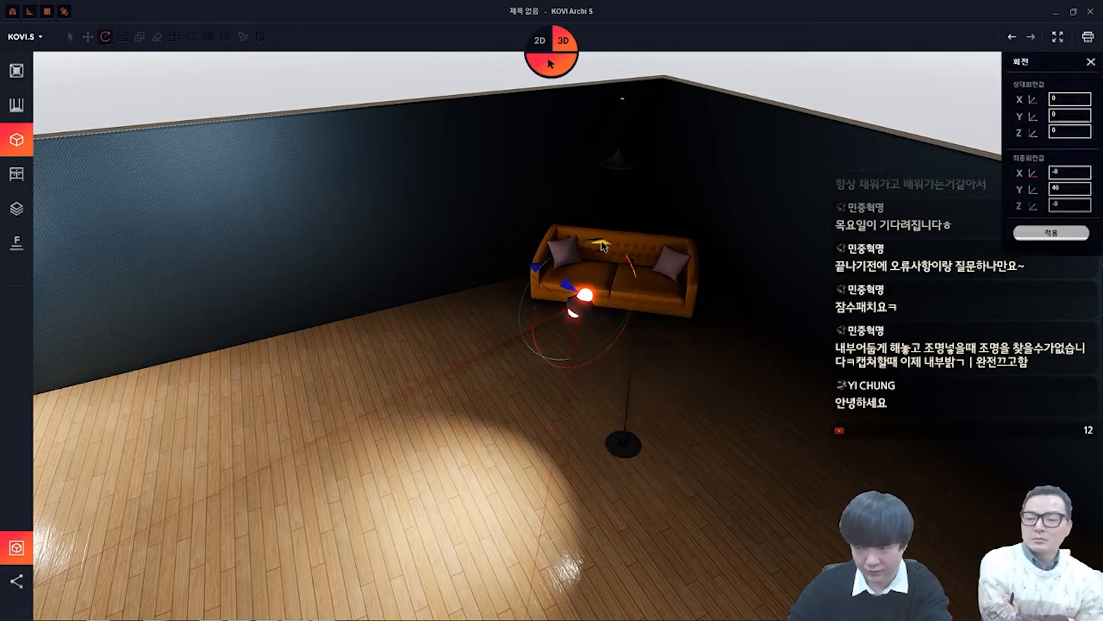
{"action": "middle_click_drag", "start_coordinate": [592, 244], "coordinate": [733, 336]}
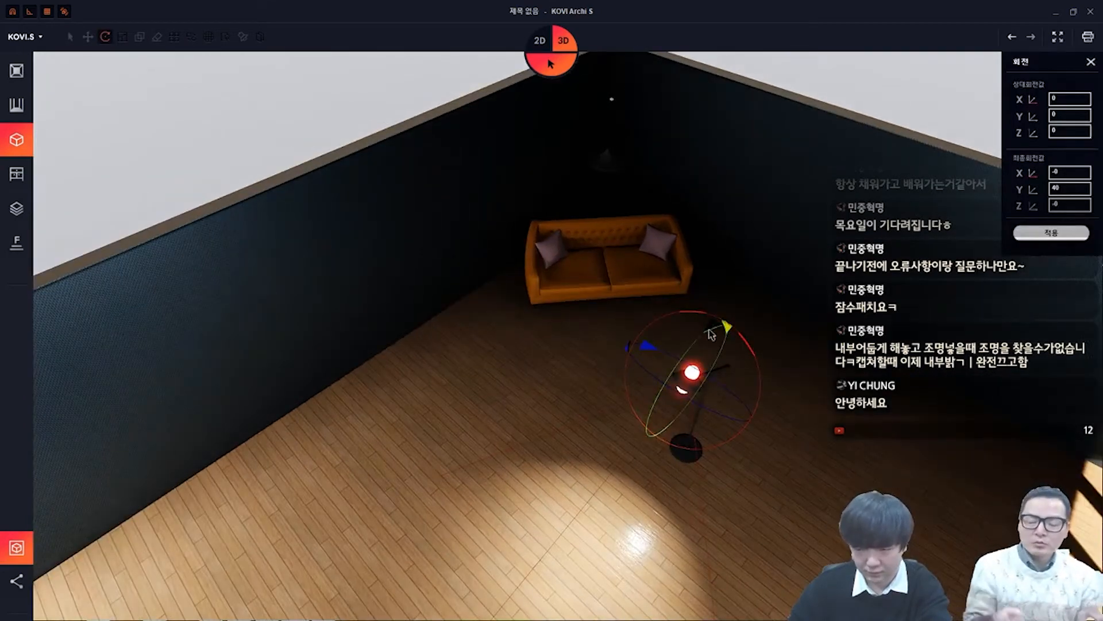
{"action": "left_click_drag", "start_coordinate": [718, 329], "coordinate": [744, 323]}
{"action": "key", "text": "Escape"}
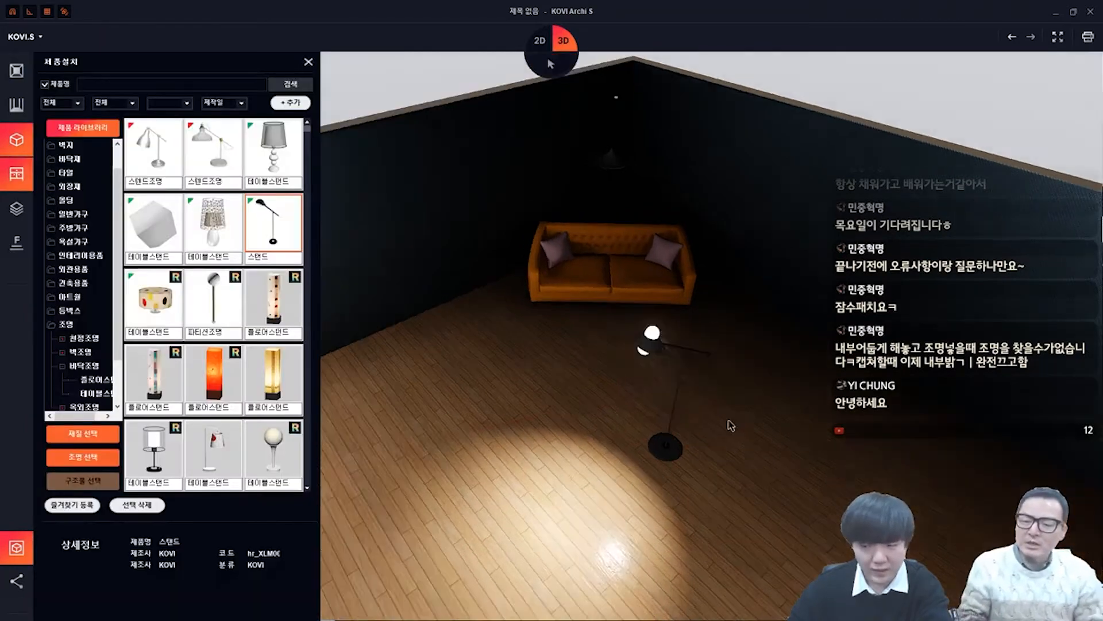
Set the direct light's radius (조명 반경) to 3.6 m and lower its penumbra (반음영) for a sharper spot edge
{"action": "middle_click_drag", "start_coordinate": [729, 424], "coordinate": [674, 345]}
{"action": "left_click", "coordinate": [604, 263]}
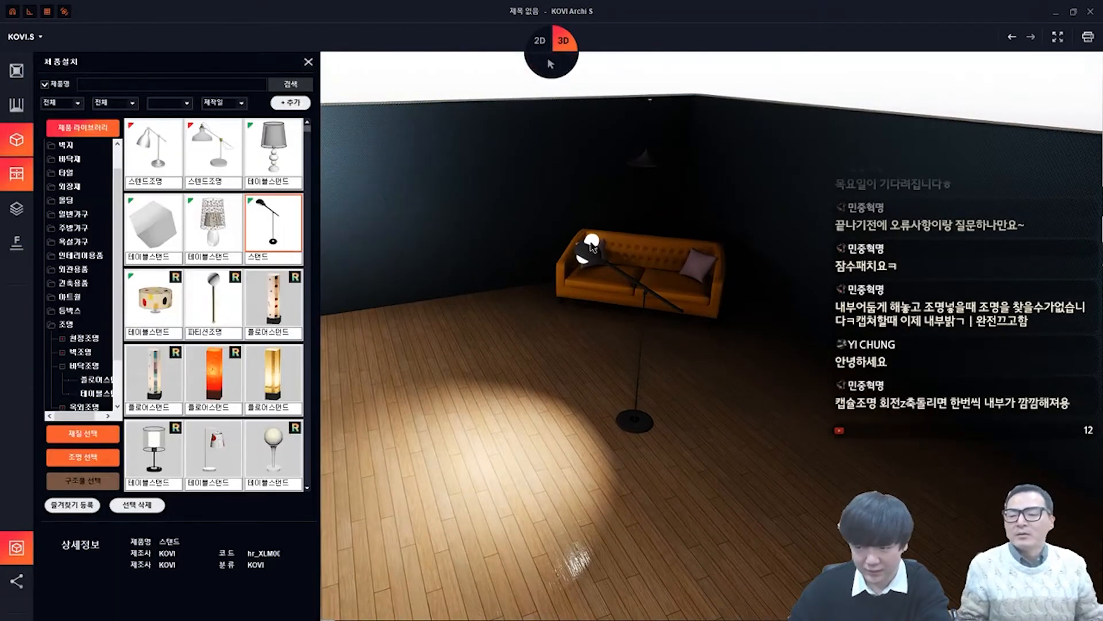
{"action": "right_click", "coordinate": [592, 246]}
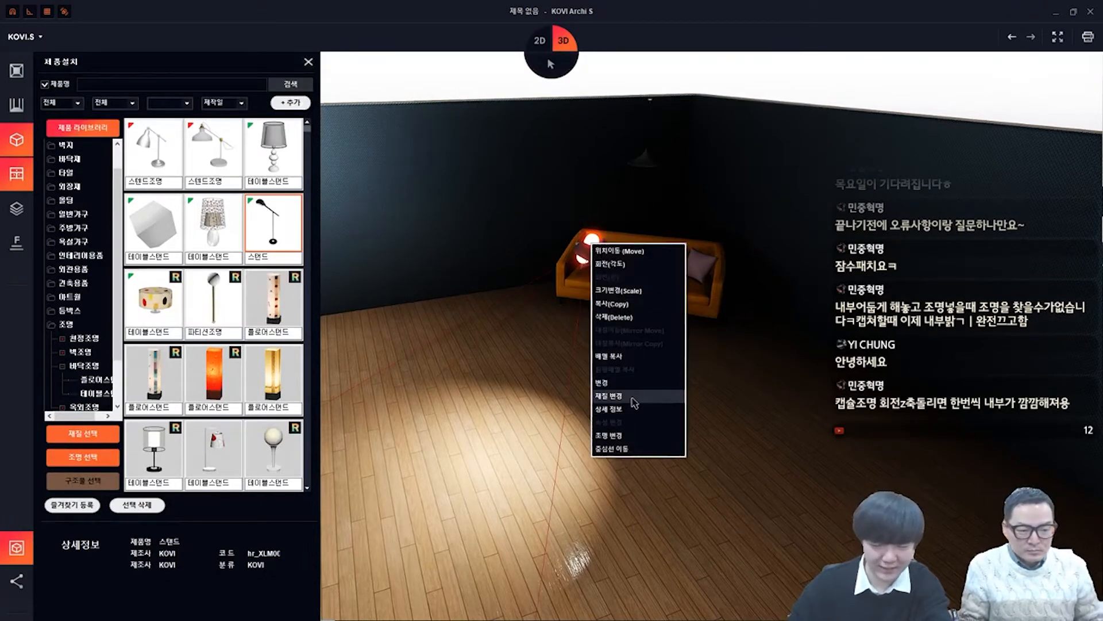
{"action": "left_click", "coordinate": [620, 435]}
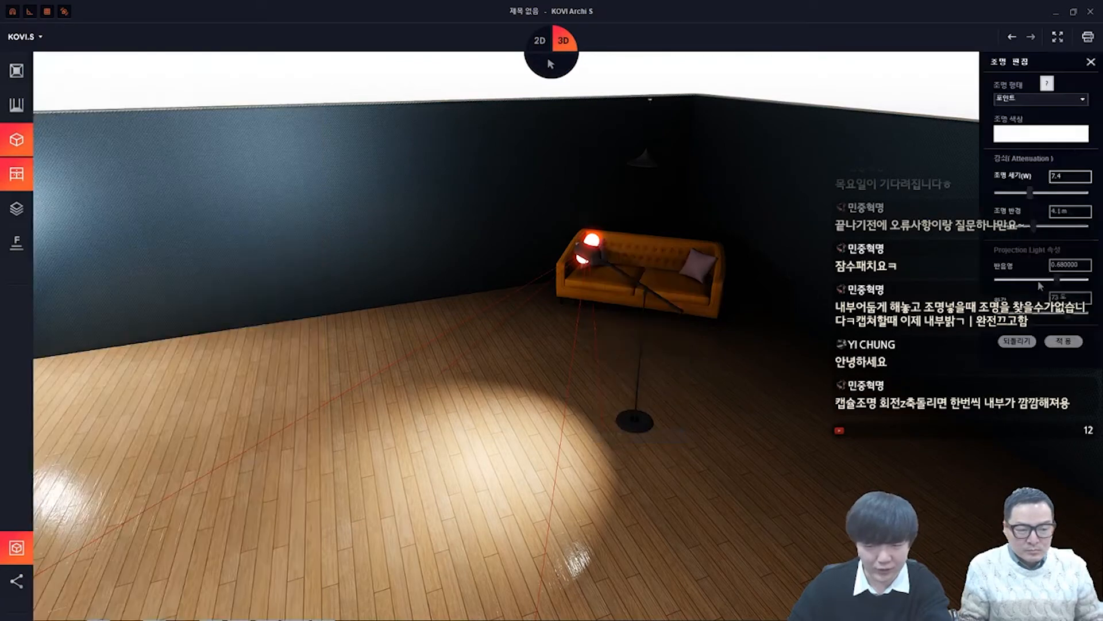
{"action": "left_click_drag", "start_coordinate": [1058, 282], "coordinate": [1041, 282]}
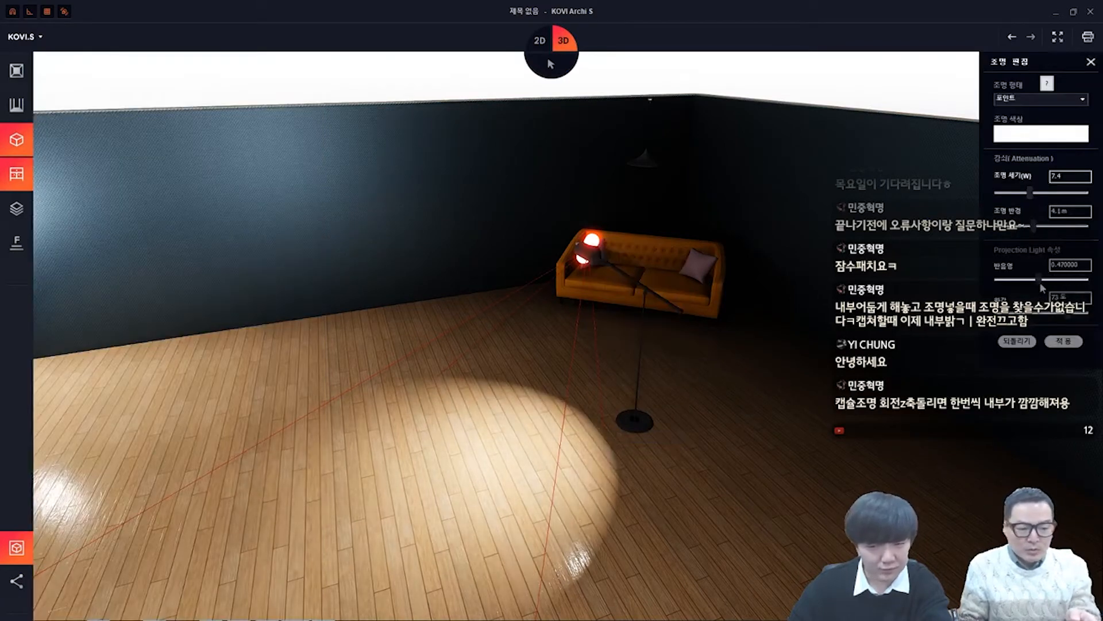
{"action": "mouse_move", "coordinate": [1037, 234]}
{"action": "left_mouse_down"}
{"action": "mouse_move", "coordinate": [1052, 230]}
{"action": "mouse_move", "coordinate": [1032, 237]}
{"action": "left_mouse_up"}
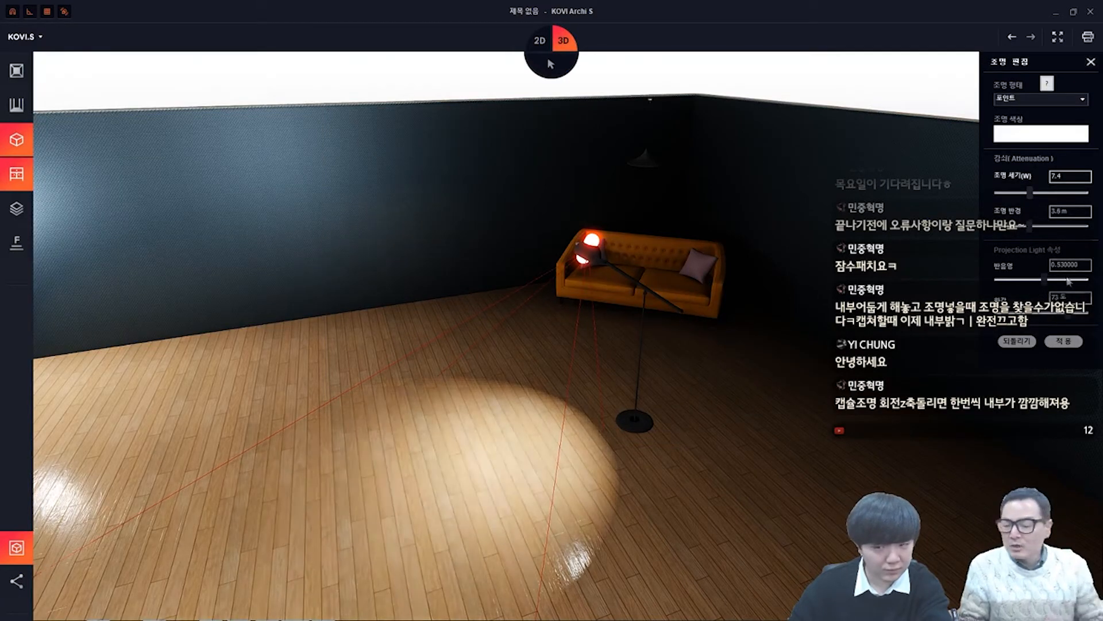
{"action": "left_click_drag", "start_coordinate": [1043, 278], "coordinate": [1008, 293]}
{"action": "key", "text": "Escape"}
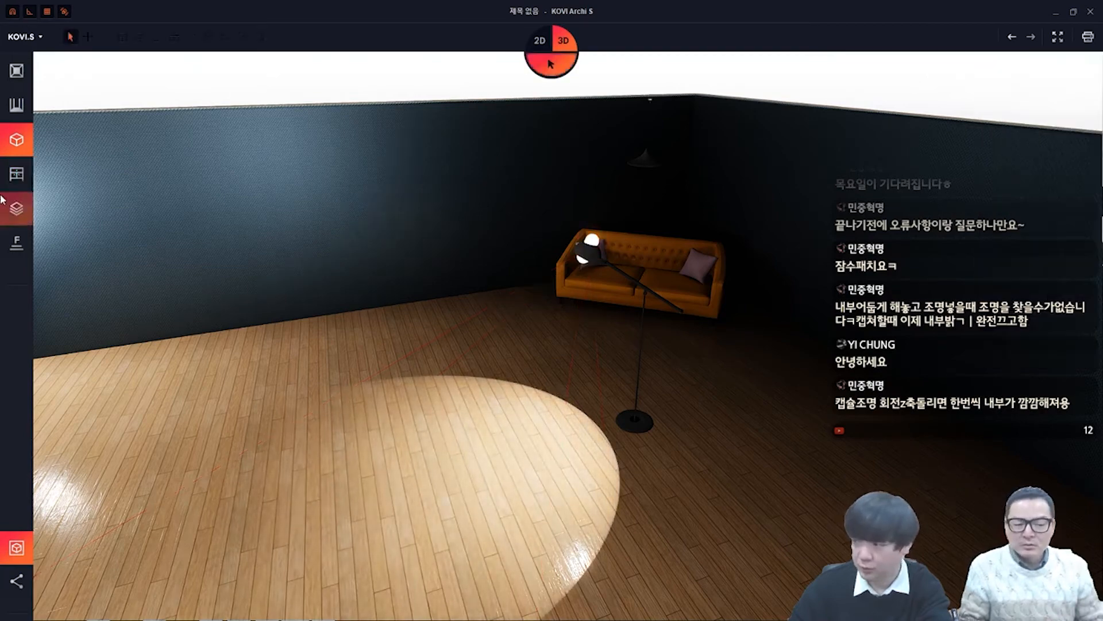
Place a general diffuse light (전반확산조명) from the light library in the room to the side of the sofa
{"action": "left_click", "coordinate": [3, 178]}
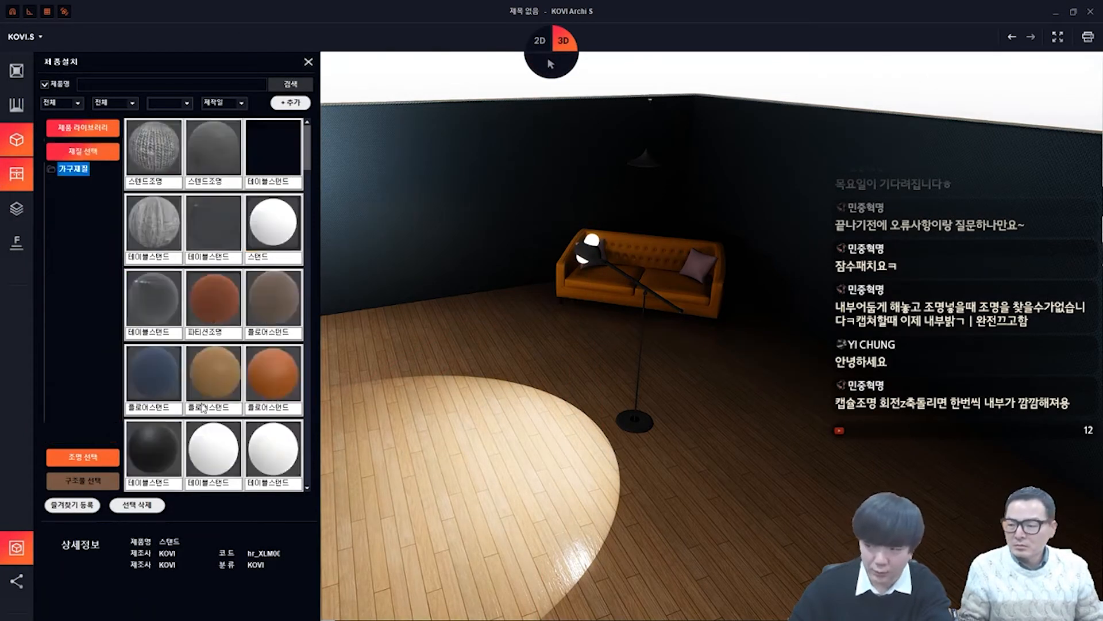
{"action": "left_click", "coordinate": [87, 435]}
{"action": "left_click", "coordinate": [84, 460]}
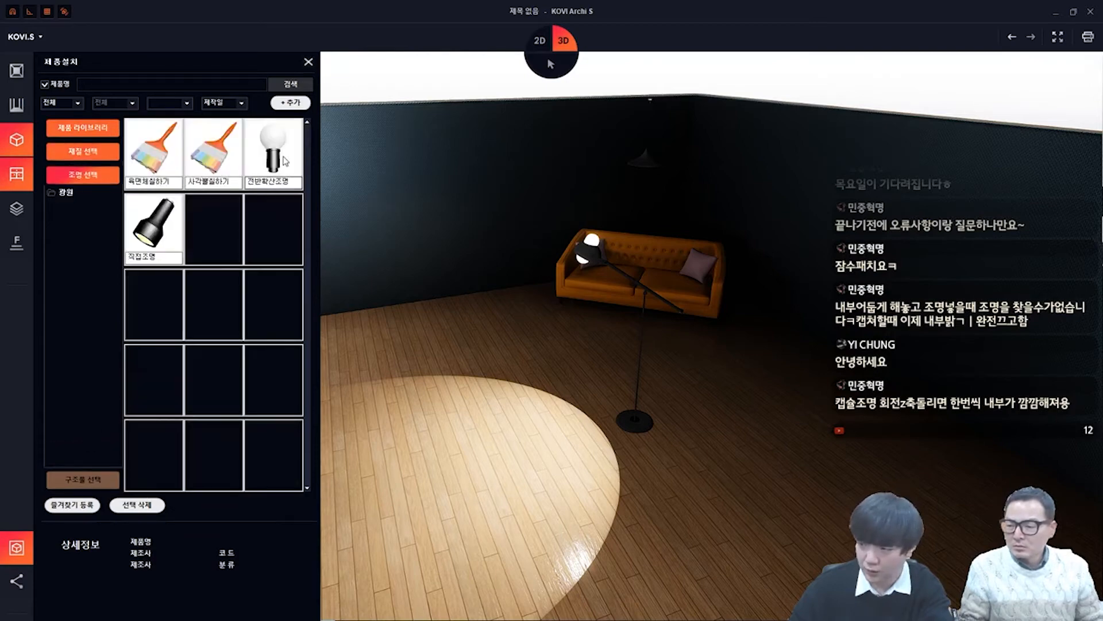
{"action": "left_click", "coordinate": [273, 152]}
Change the new diffuse light's shape (조명 형태) to capsule (캡슐) and apply it
{"action": "right_click", "coordinate": [869, 332]}
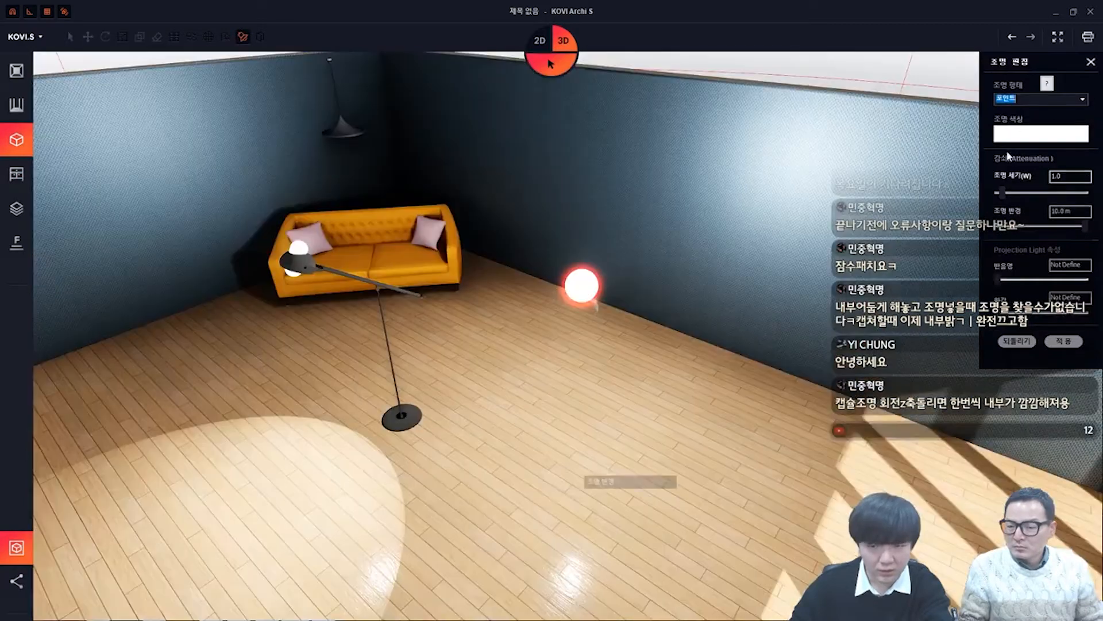
{"action": "left_click", "coordinate": [1046, 99]}
{"action": "left_click", "coordinate": [1047, 126]}
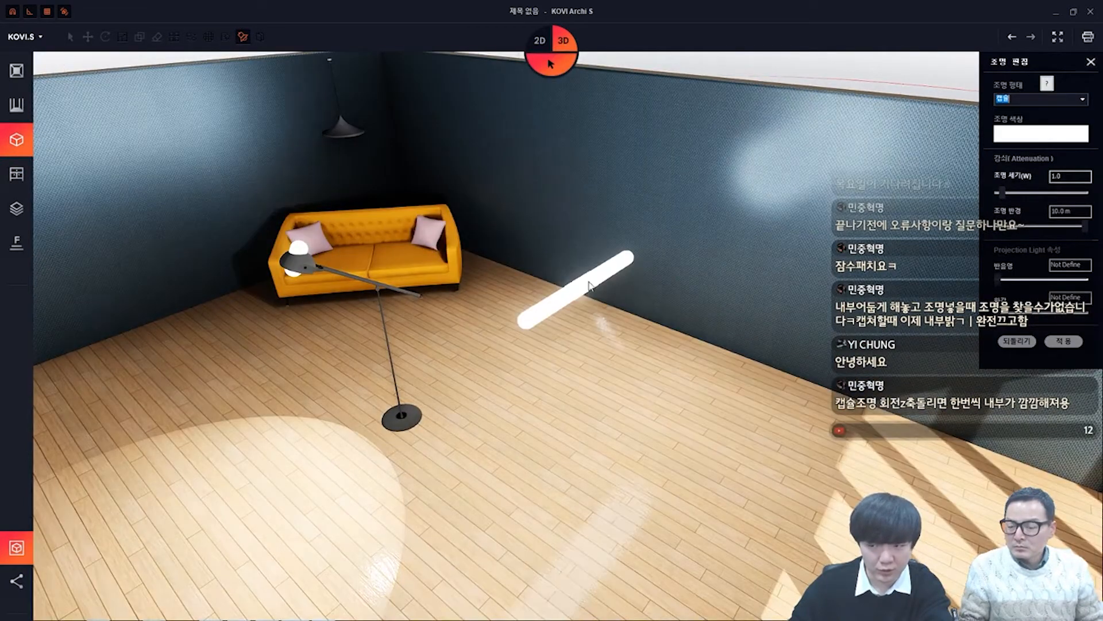
{"action": "left_click", "coordinate": [1064, 340]}
Rotate the capsule light around Z to 49 degrees and further to 119 degrees
{"action": "left_click", "coordinate": [626, 289]}
{"action": "right_click", "coordinate": [603, 276]}
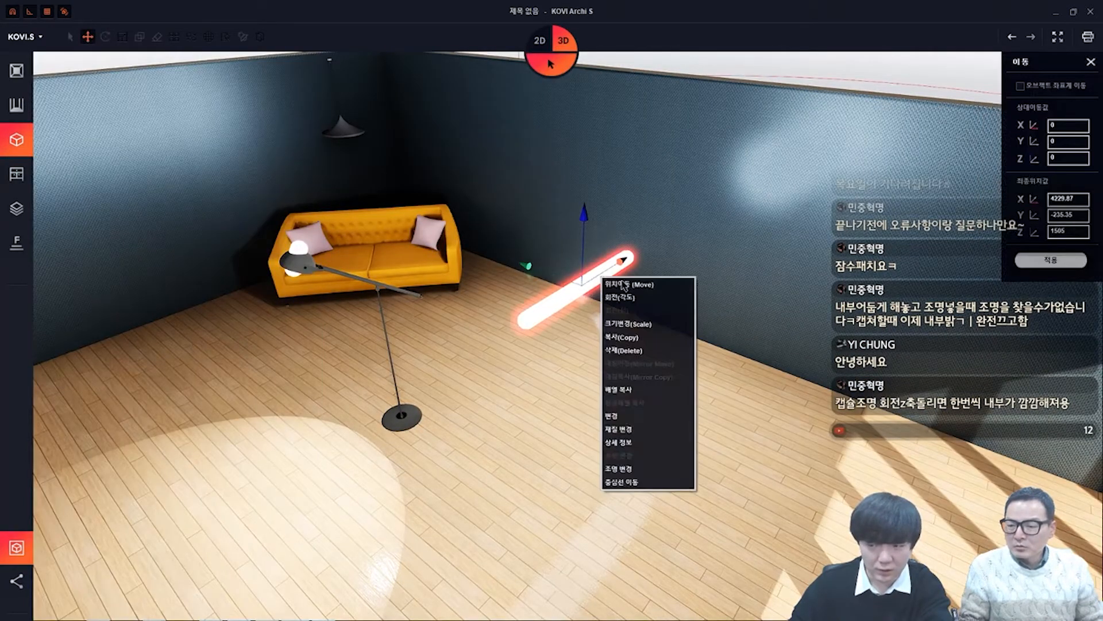
{"action": "left_click", "coordinate": [627, 323]}
{"action": "right_click", "coordinate": [588, 286]}
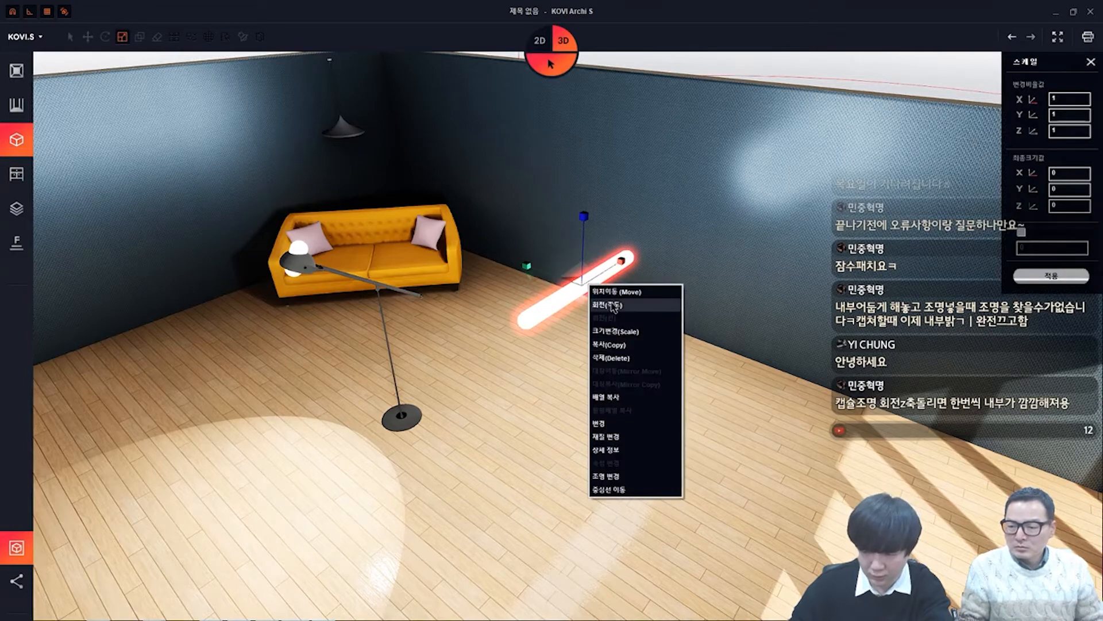
{"action": "left_click", "coordinate": [610, 306]}
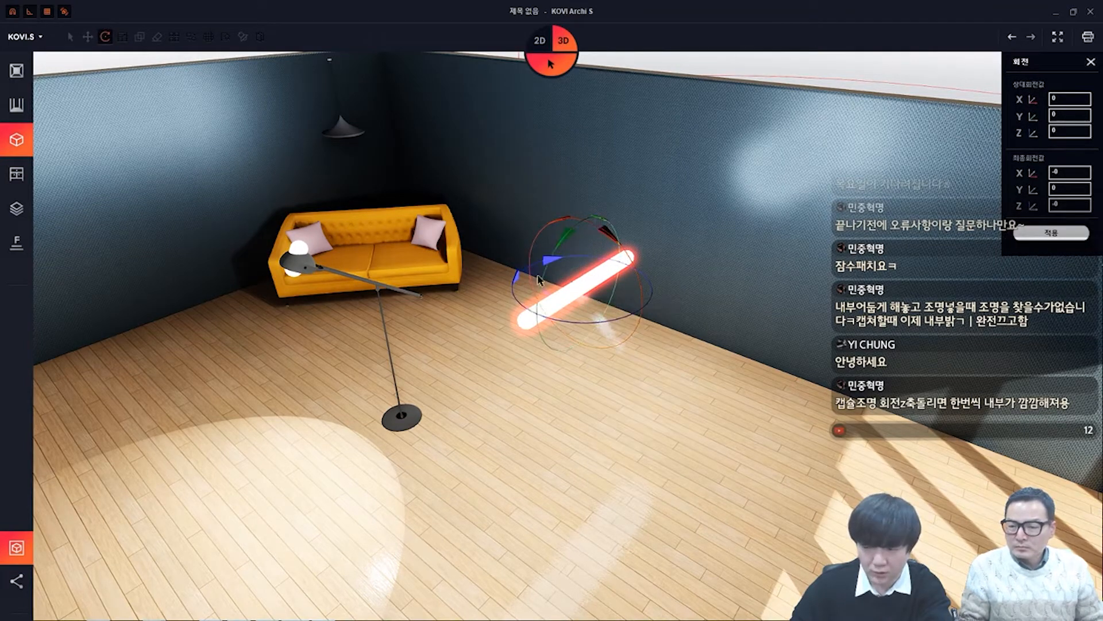
{"action": "left_click_drag", "start_coordinate": [542, 313], "coordinate": [540, 314]}
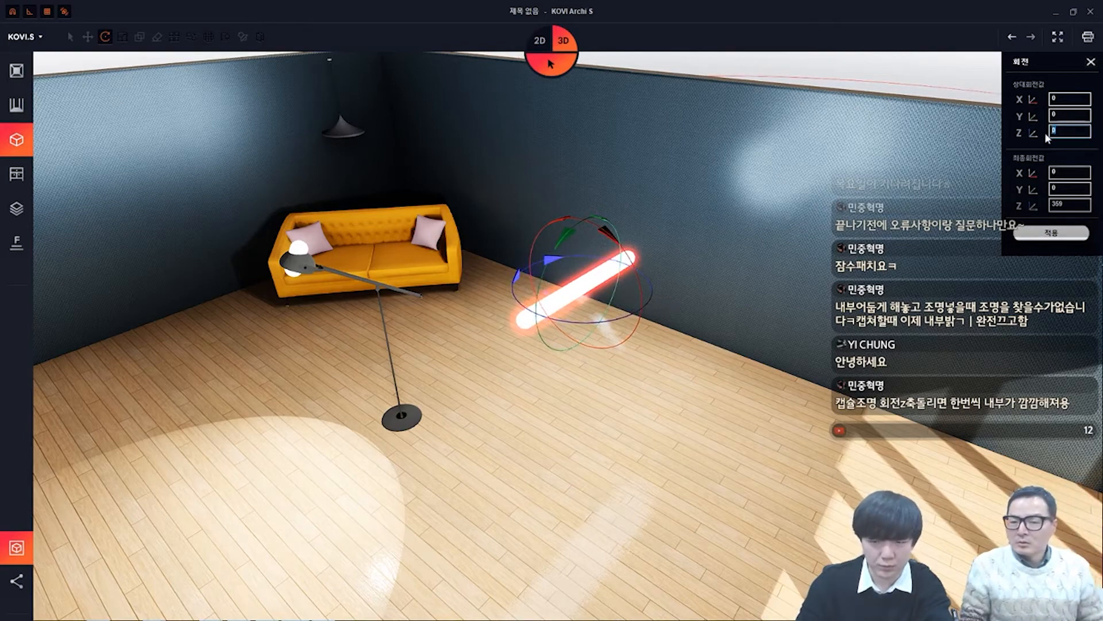
{"action": "left_click", "coordinate": [1051, 231]}
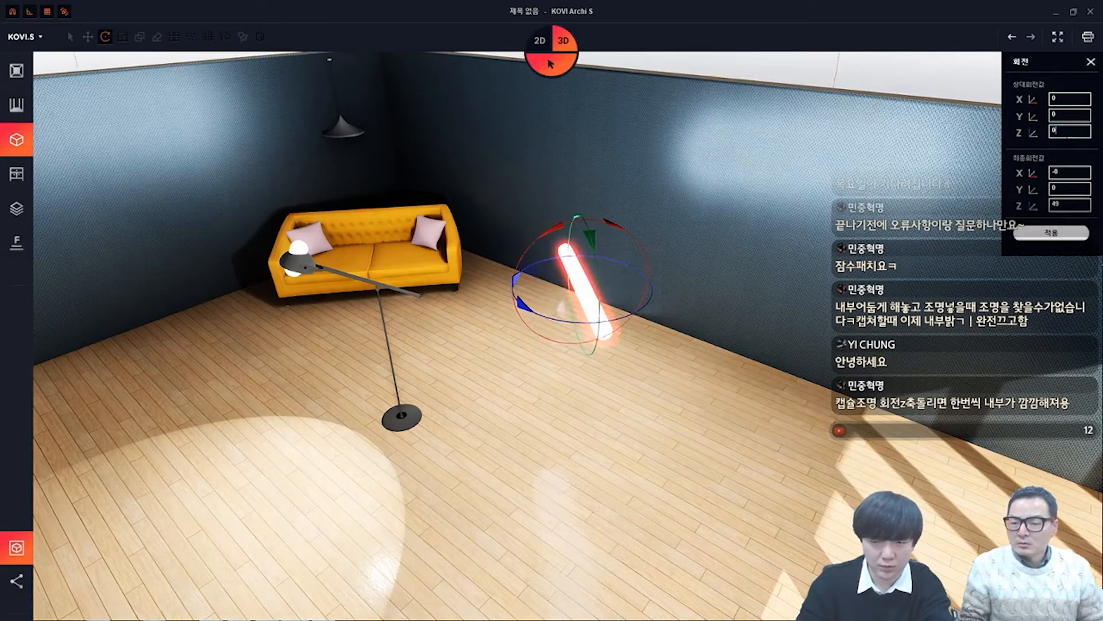
{"action": "left_click", "coordinate": [1054, 131]}
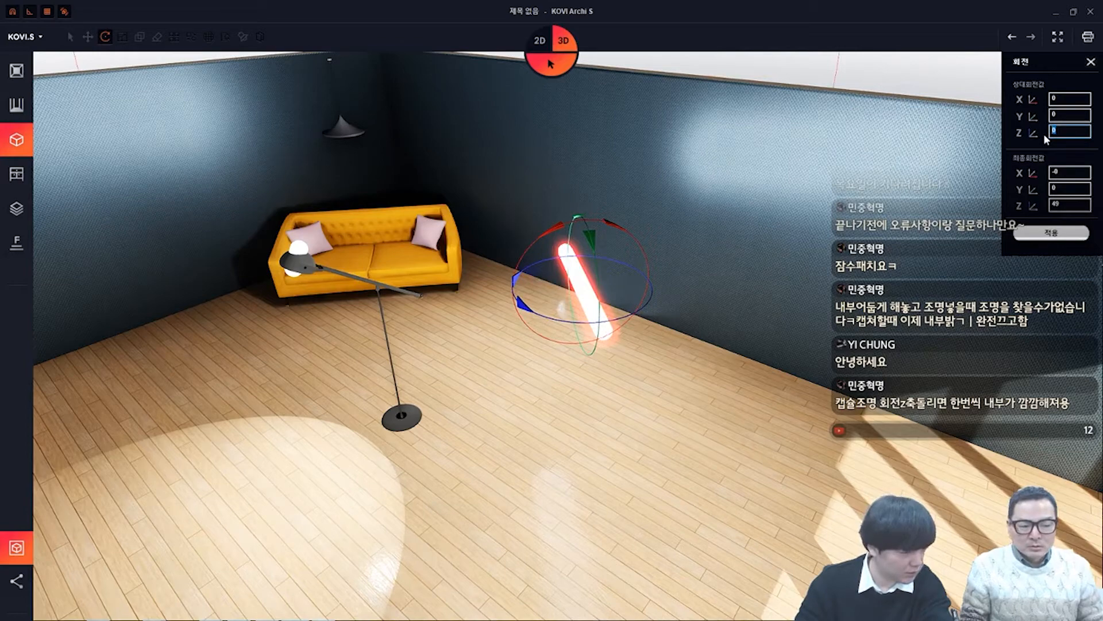
{"action": "left_click", "coordinate": [1052, 233]}
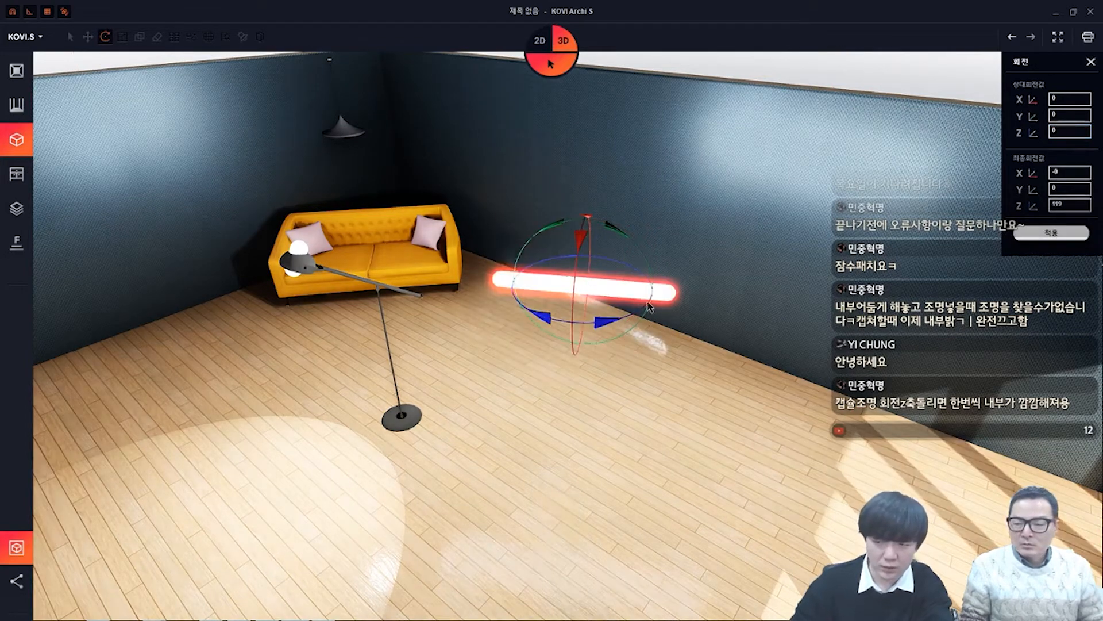
{"action": "key", "text": "Escape"}
Move the capsule light along X to about 6415 so it meets the wall beside the sofa
{"action": "right_click", "coordinate": [618, 294]}
{"action": "left_click", "coordinate": [644, 302]}
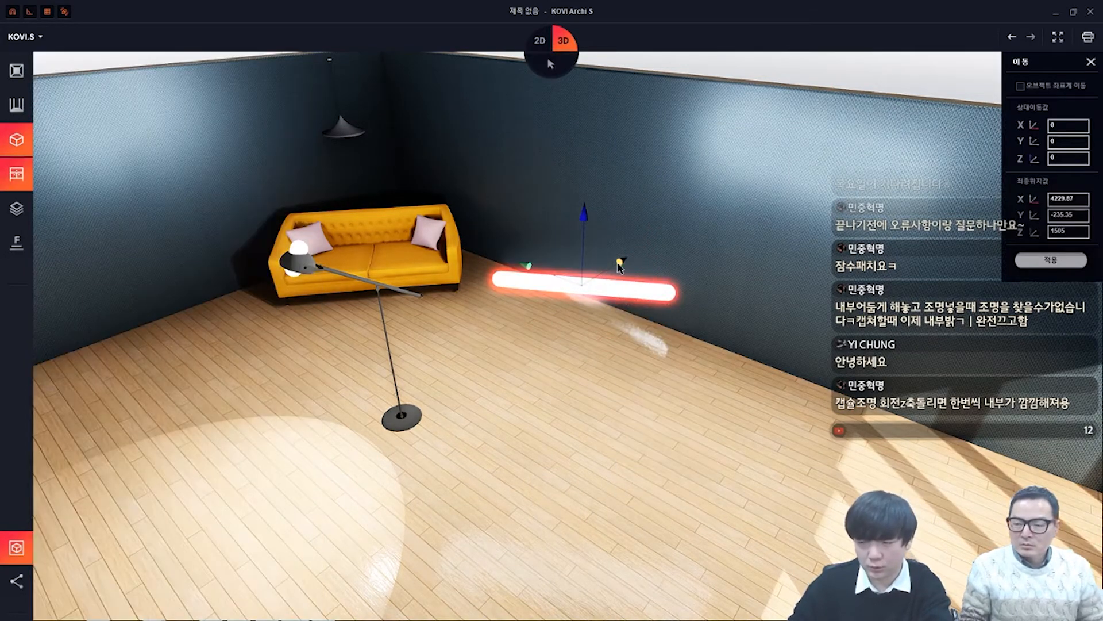
{"action": "left_click_drag", "start_coordinate": [619, 266], "coordinate": [748, 181]}
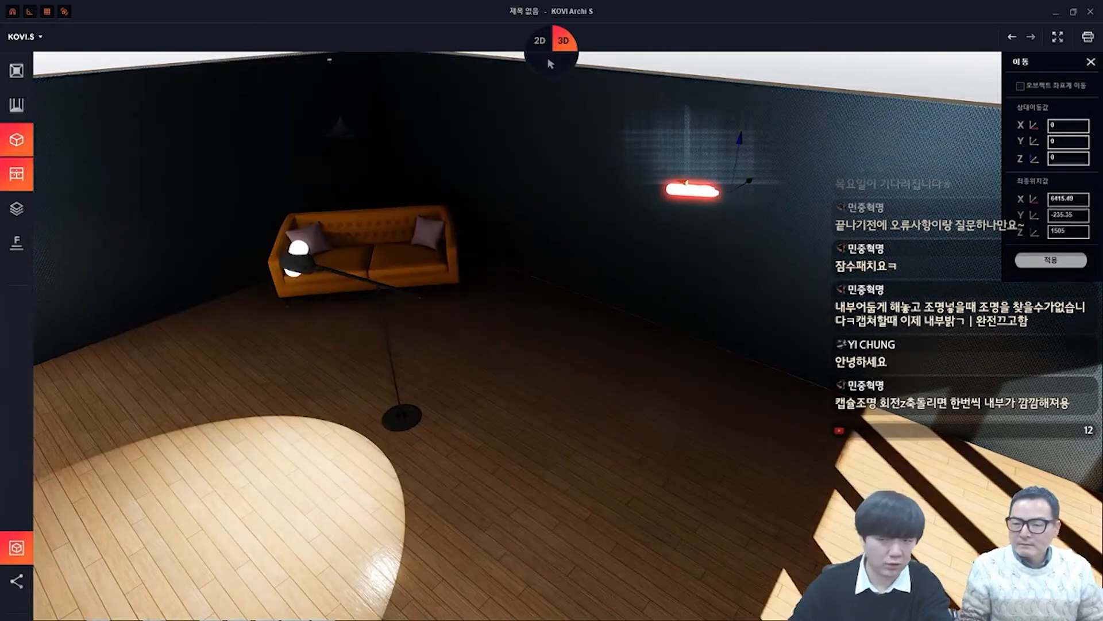
{"action": "key", "text": "Escape"}
Rotate the capsule light at the wall around Z to change its angle to the wall surface
{"action": "scroll", "coordinate": [932, 224], "scroll_direction": "up", "scroll_amount": 3}
{"action": "right_click", "coordinate": [583, 242]}
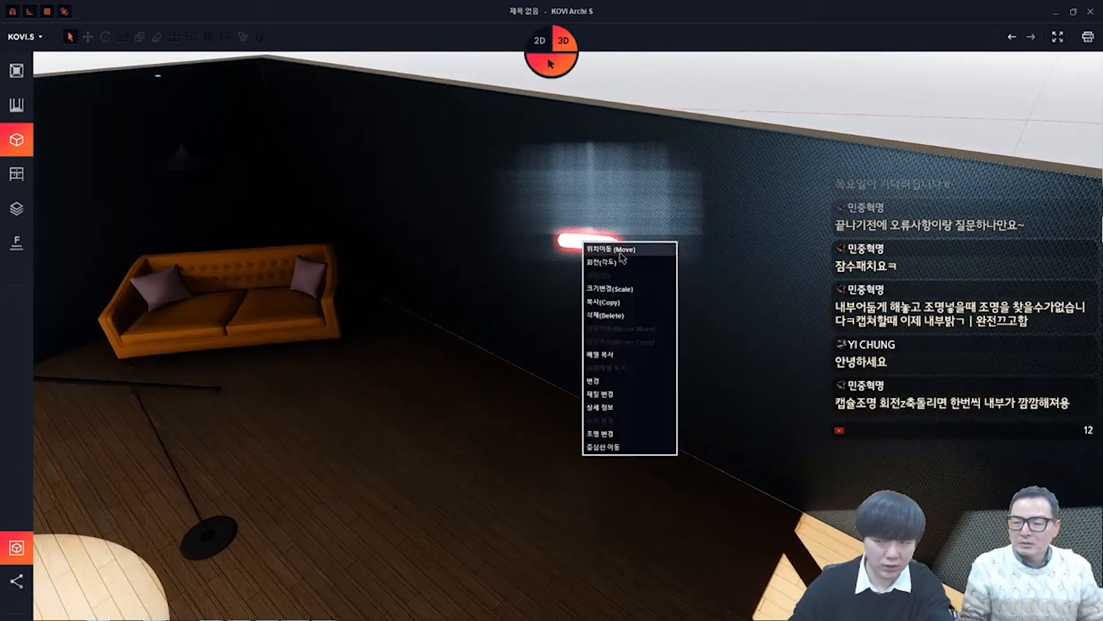
{"action": "left_click", "coordinate": [609, 262]}
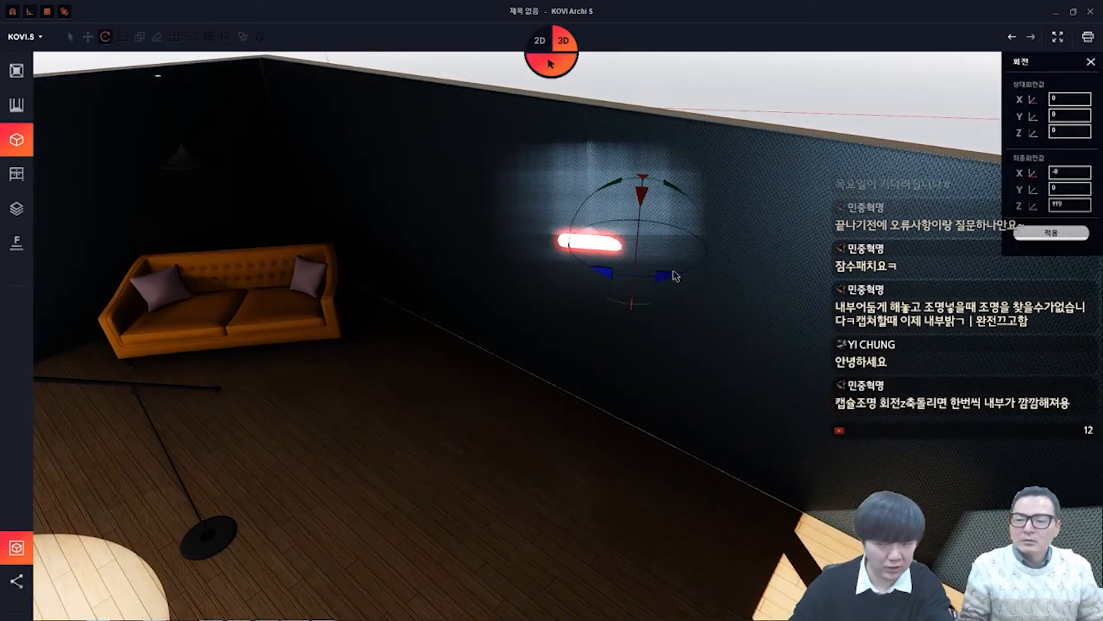
{"action": "left_click_drag", "start_coordinate": [668, 281], "coordinate": [682, 305]}
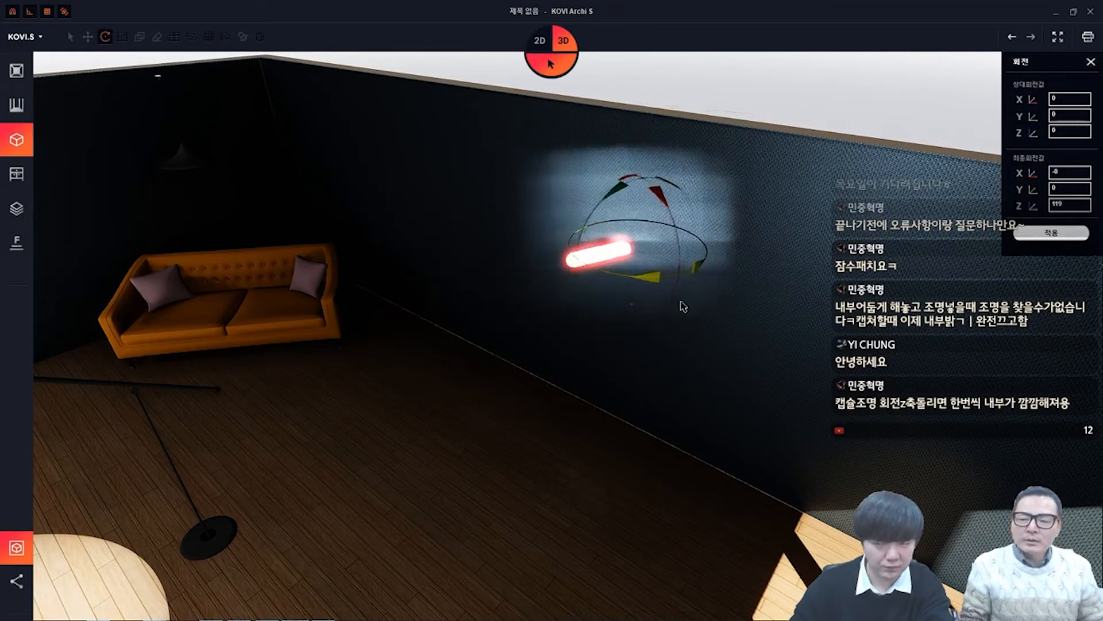
Try to move the capsule light at the wall beside the sofa with the Move (위치이동) command
{"action": "right_click", "coordinate": [608, 253]}
{"action": "left_click", "coordinate": [632, 260]}
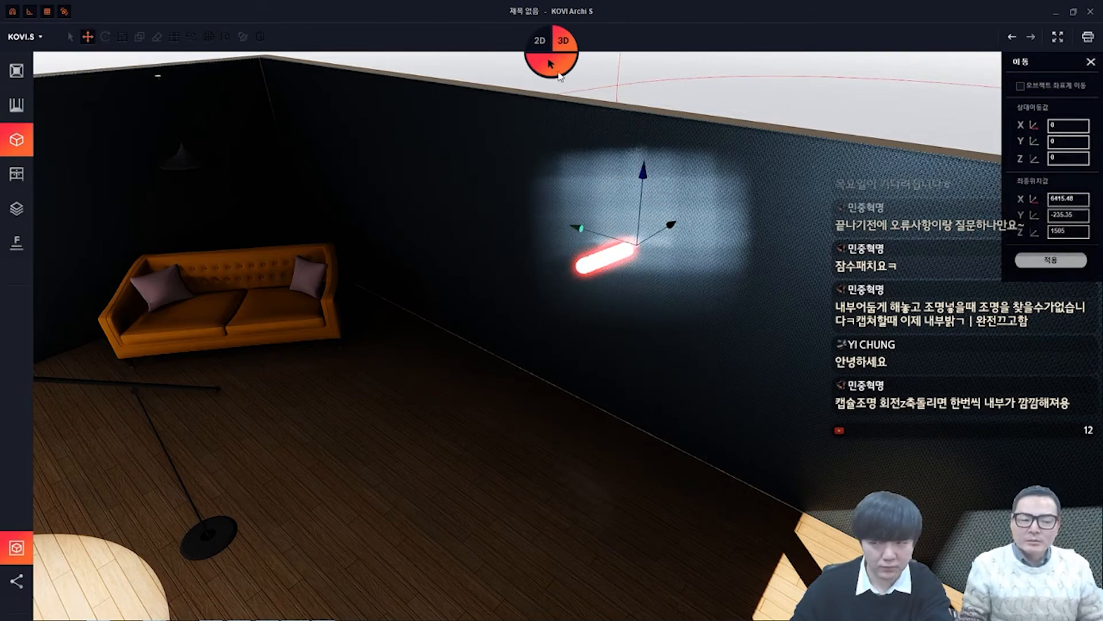
{"action": "left_click", "coordinate": [16, 173]}
{"action": "left_click", "coordinate": [16, 173]}
{"action": "right_click_drag", "start_coordinate": [533, 304], "coordinate": [584, 285]}
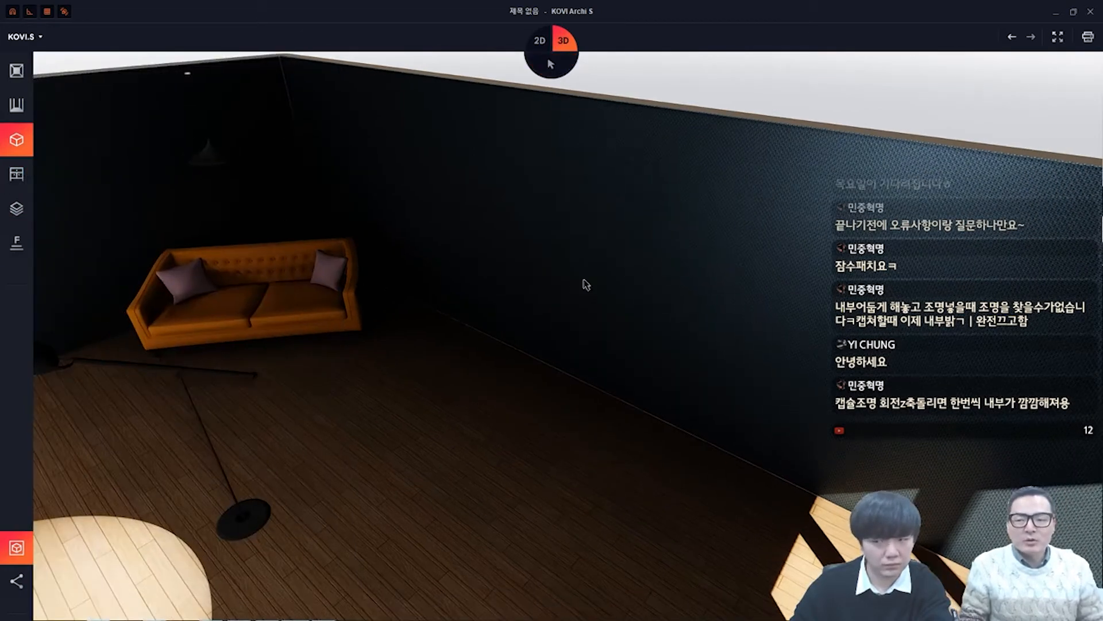
{"action": "right_click", "coordinate": [643, 249]}
{"action": "left_click", "coordinate": [662, 259]}
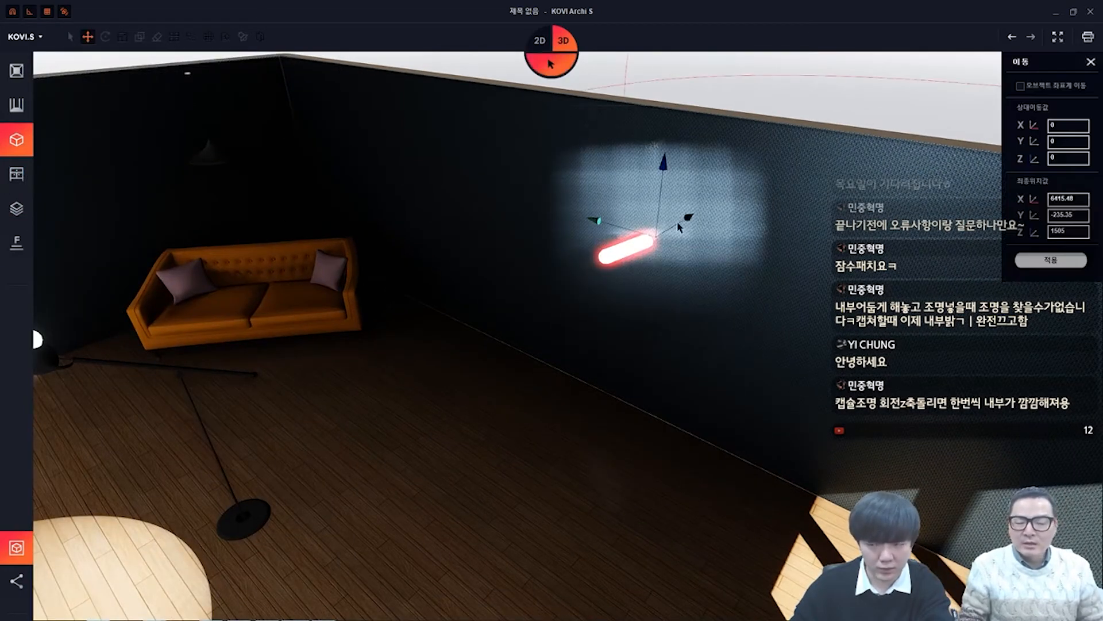
{"action": "left_click_drag", "start_coordinate": [688, 219], "coordinate": [689, 219]}
{"action": "left_click", "coordinate": [626, 249]}
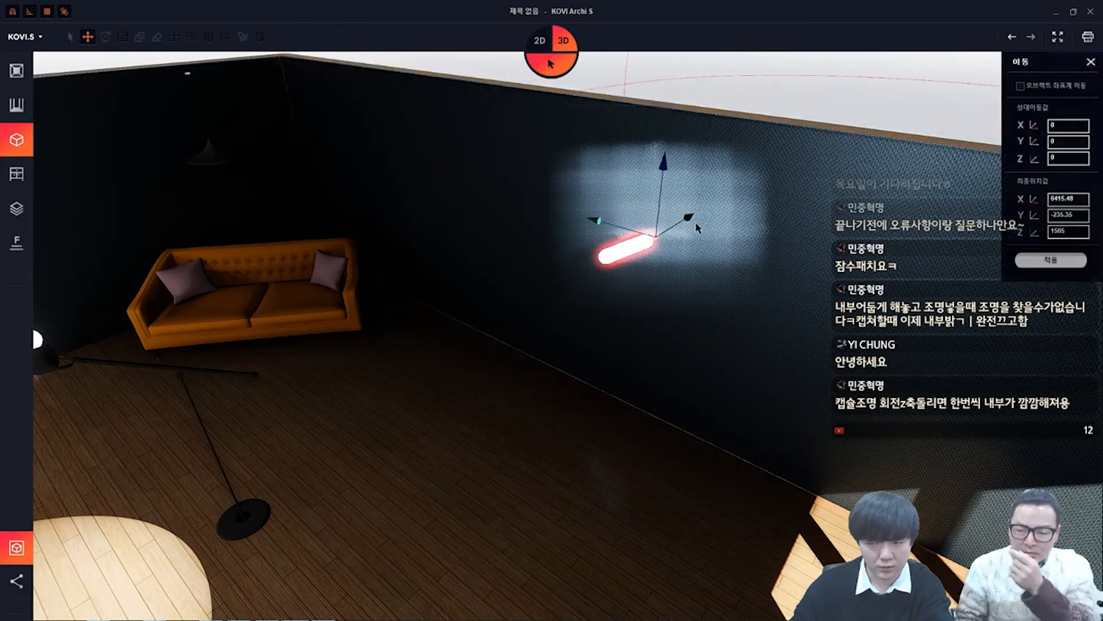
Delete the capsule light, view the room from inside without it, and undo the deletion
{"action": "right_click_drag", "start_coordinate": [625, 249], "coordinate": [580, 296]}
{"action": "left_click_drag", "start_coordinate": [597, 339], "coordinate": [451, 387]}
{"action": "key", "text": "Delete"}
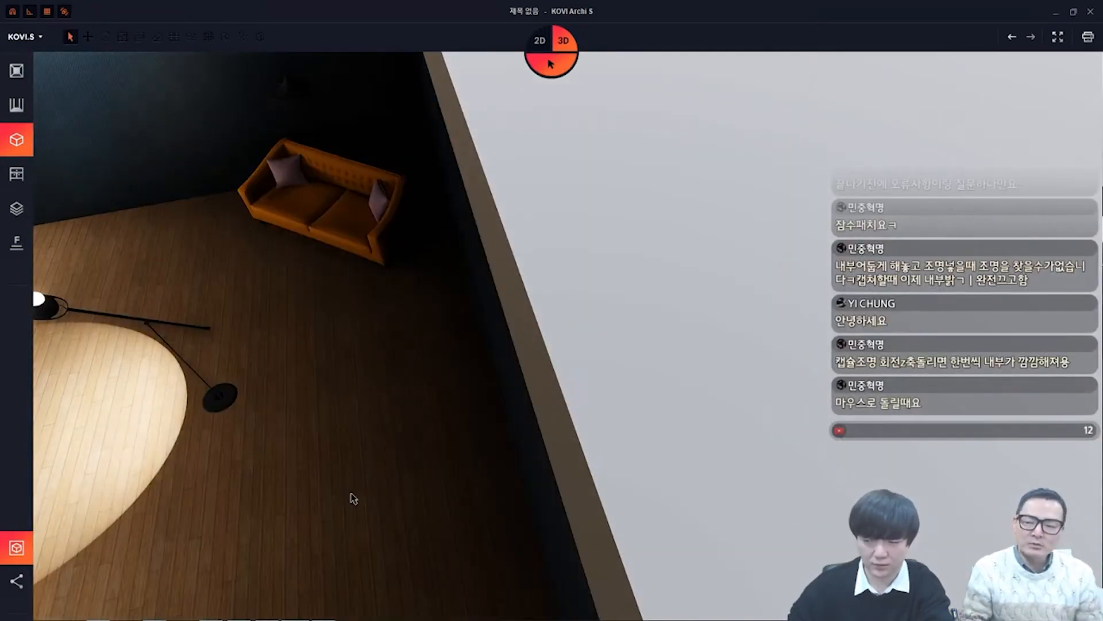
{"action": "right_click_drag", "start_coordinate": [352, 496], "coordinate": [807, 345]}
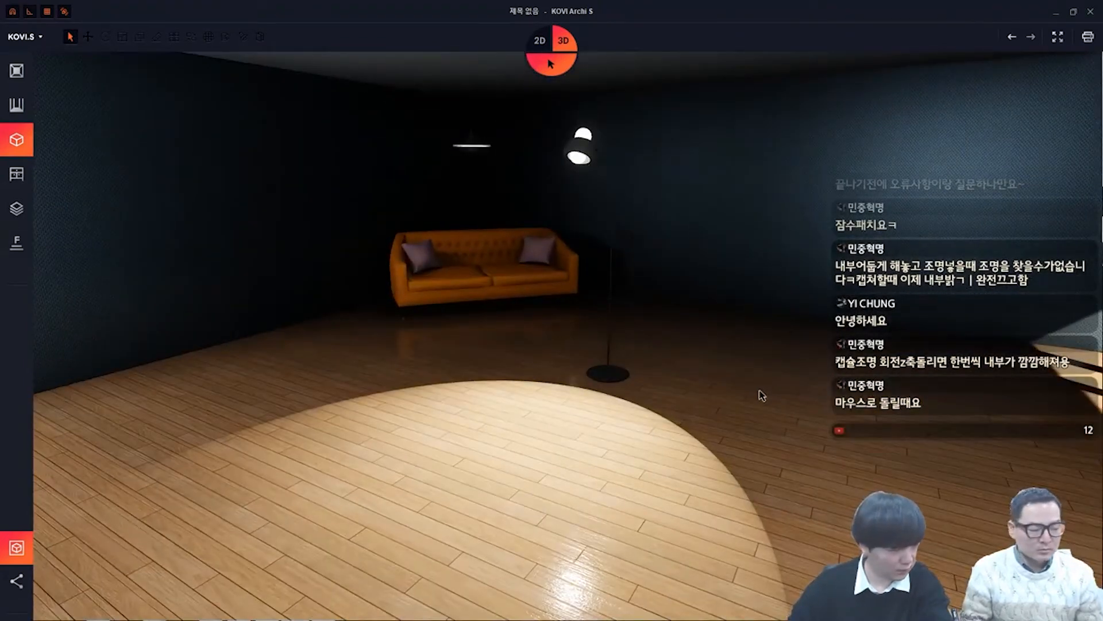
{"action": "left_click", "coordinate": [17, 174]}
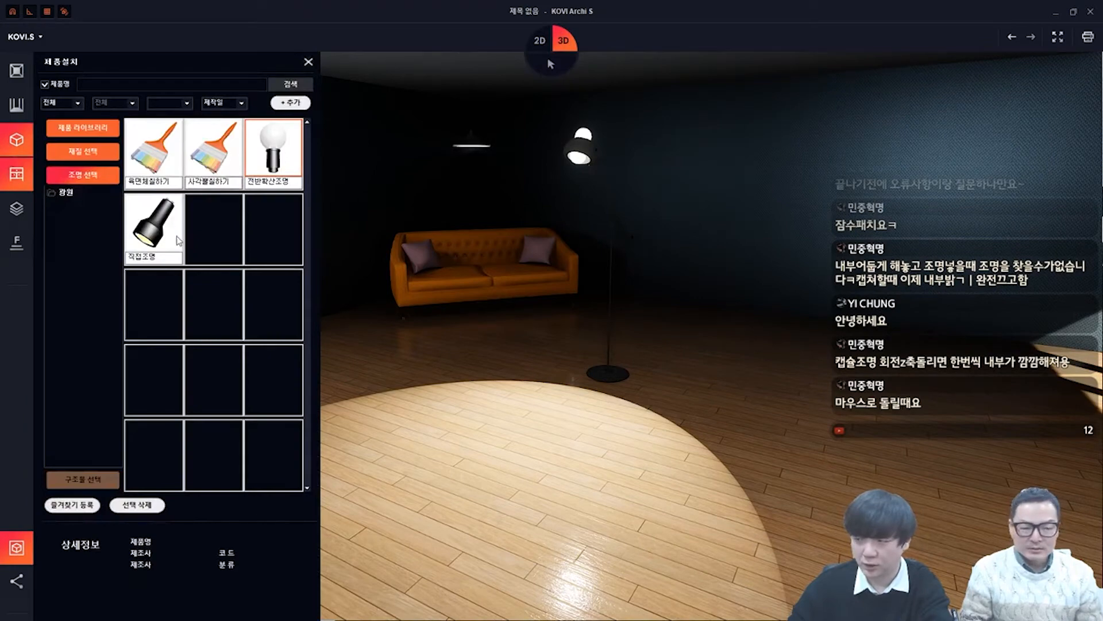
{"action": "left_click", "coordinate": [1014, 38]}
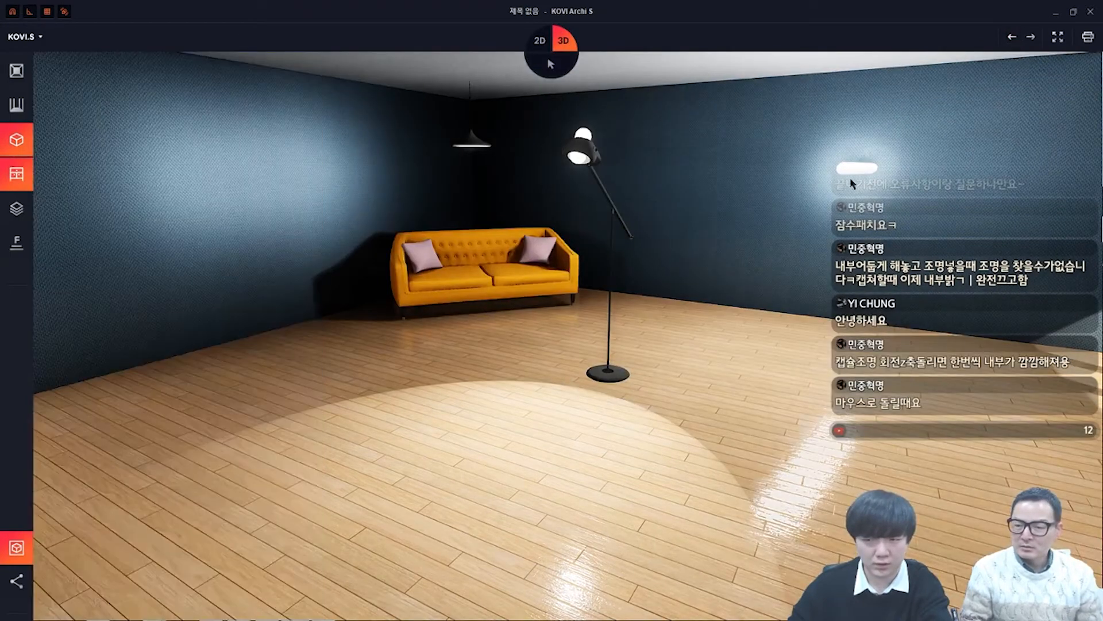
Rotate the restored capsule light at the wall around Z to 152 degrees
{"action": "right_click", "coordinate": [863, 170]}
{"action": "left_click", "coordinate": [884, 192]}
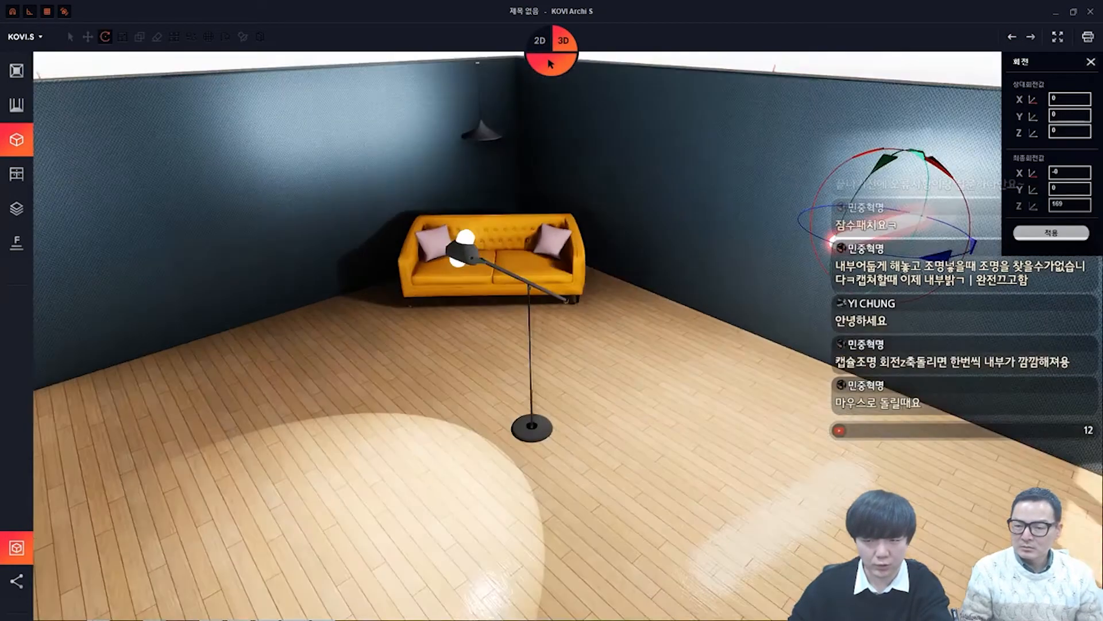
{"action": "left_click_drag", "start_coordinate": [922, 333], "coordinate": [887, 290]}
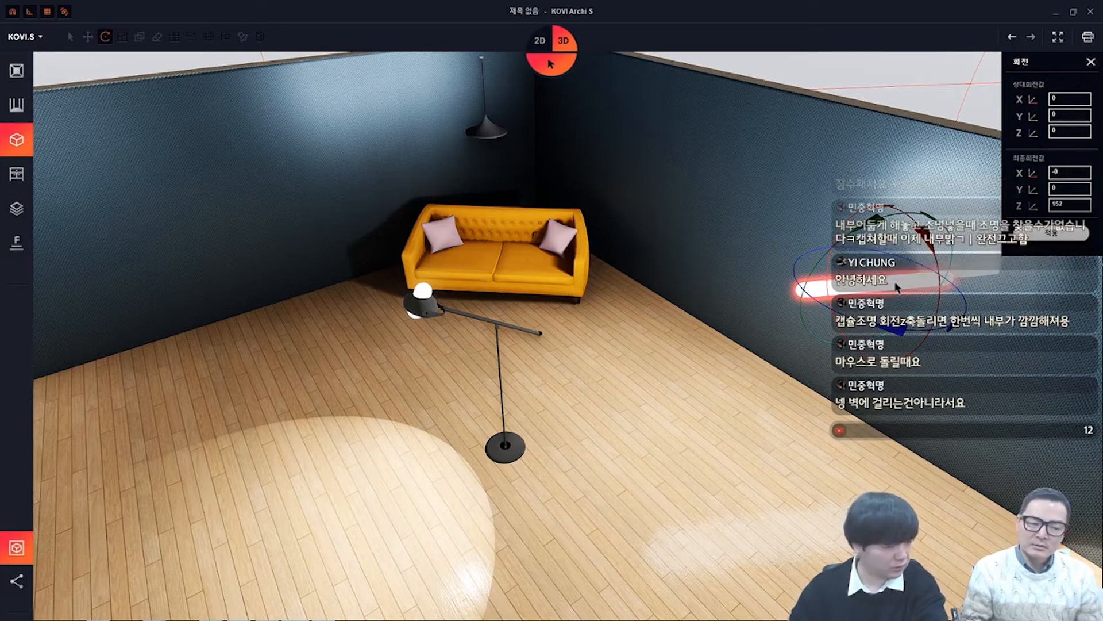
{"action": "key", "text": "Escape"}
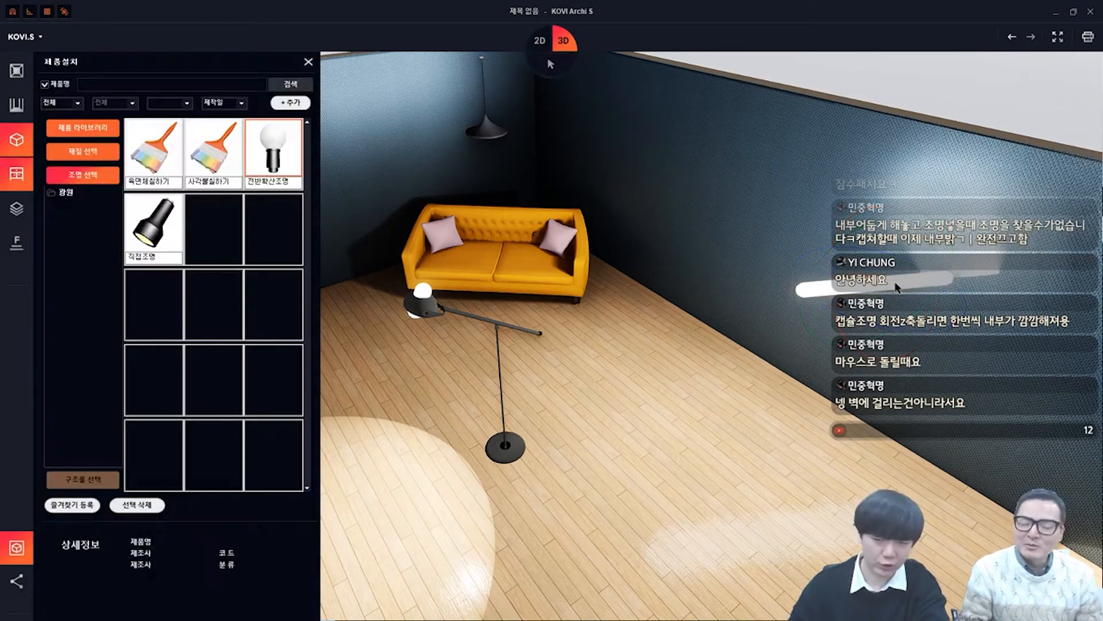
Delete the capsule light at the wall and view the floor lamp's lighting in the room
{"action": "left_click", "coordinate": [895, 283]}
{"action": "left_click_drag", "start_coordinate": [894, 290], "coordinate": [705, 241]}
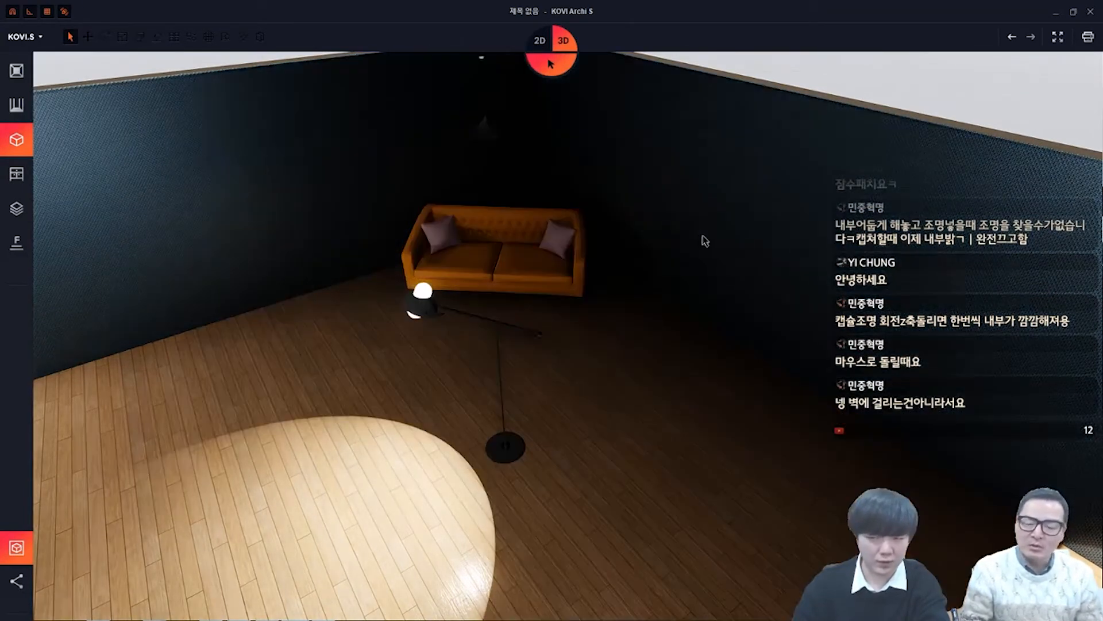
{"action": "right_click_drag", "start_coordinate": [667, 309], "coordinate": [832, 307]}
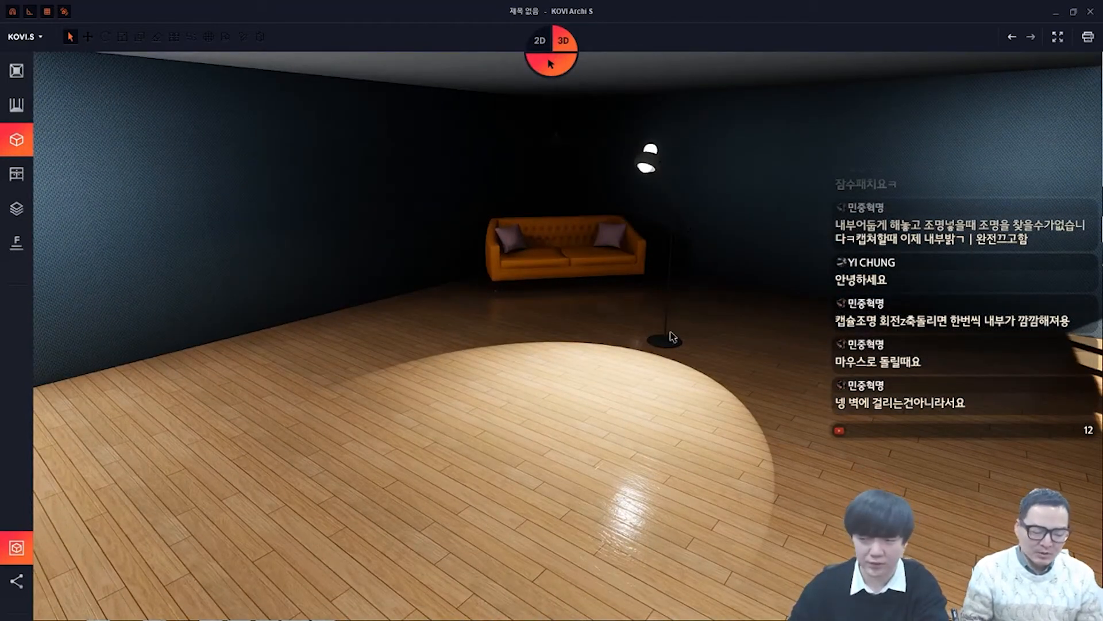
{"action": "right_click_drag", "start_coordinate": [672, 338], "coordinate": [649, 328]}
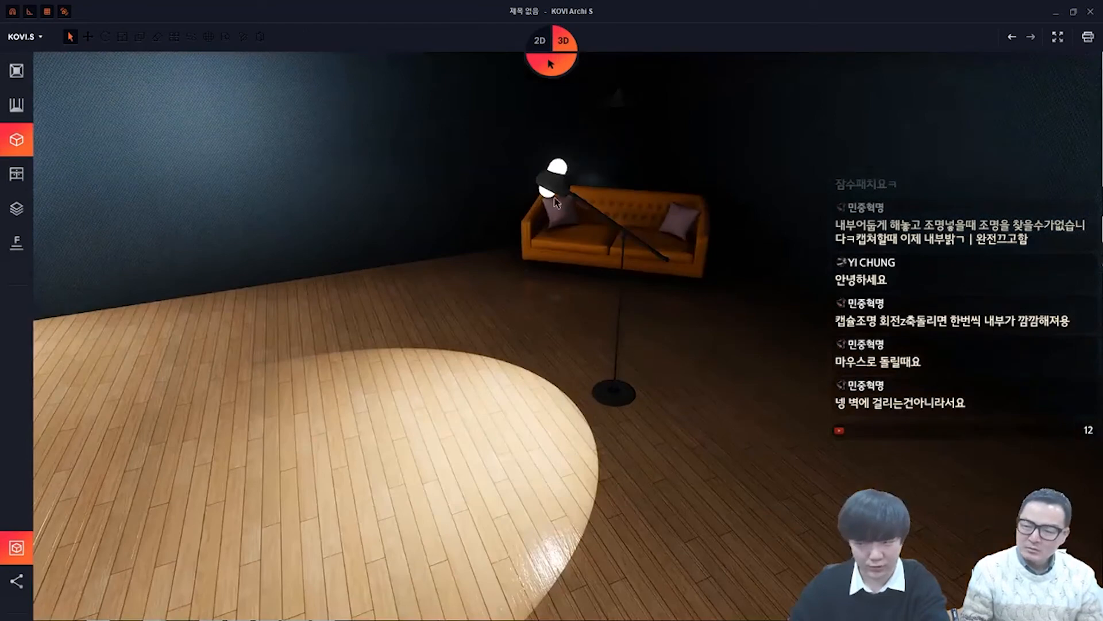
Move the floor lamp's lights together out of the lamp head, sideways and down to just above the floor
{"action": "left_click", "coordinate": [558, 172]}
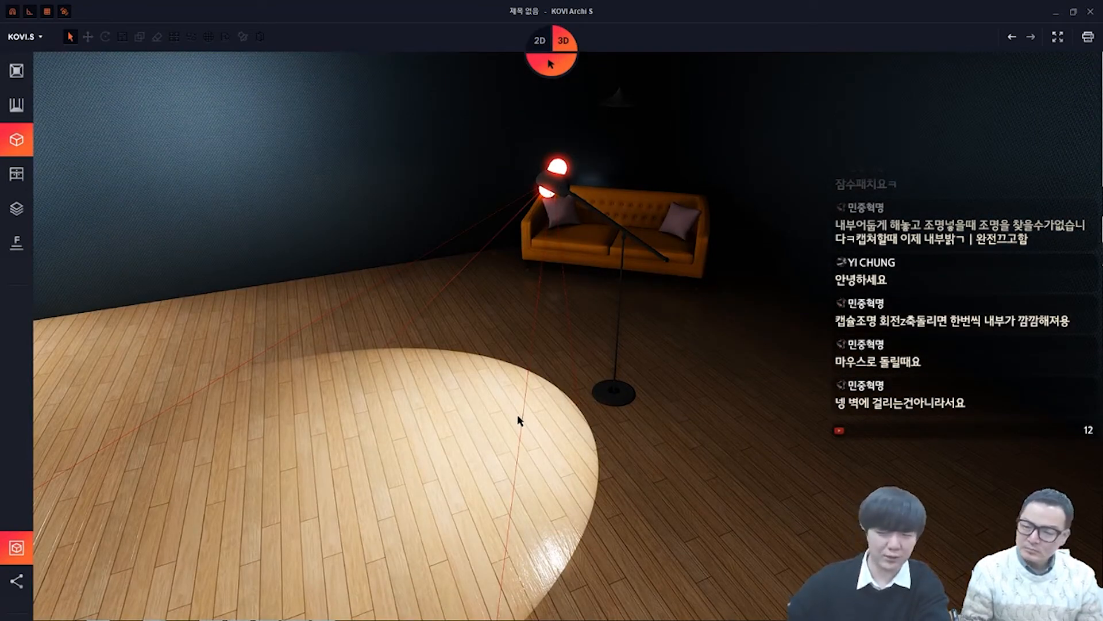
{"action": "right_click", "coordinate": [565, 171]}
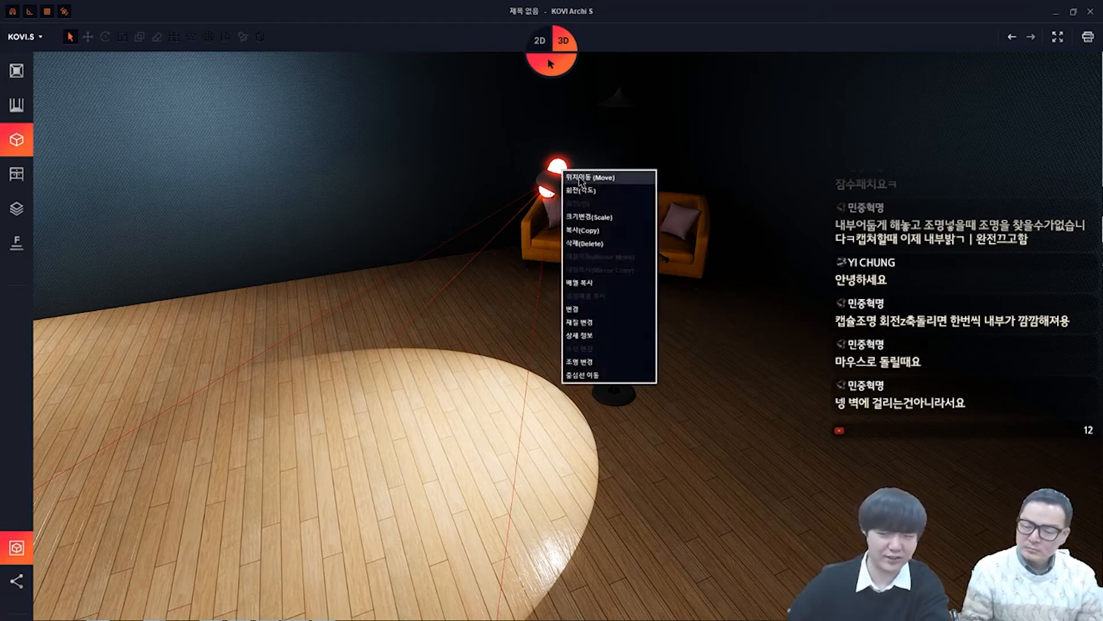
{"action": "left_click", "coordinate": [574, 179]}
{"action": "left_click_drag", "start_coordinate": [554, 99], "coordinate": [554, 205]}
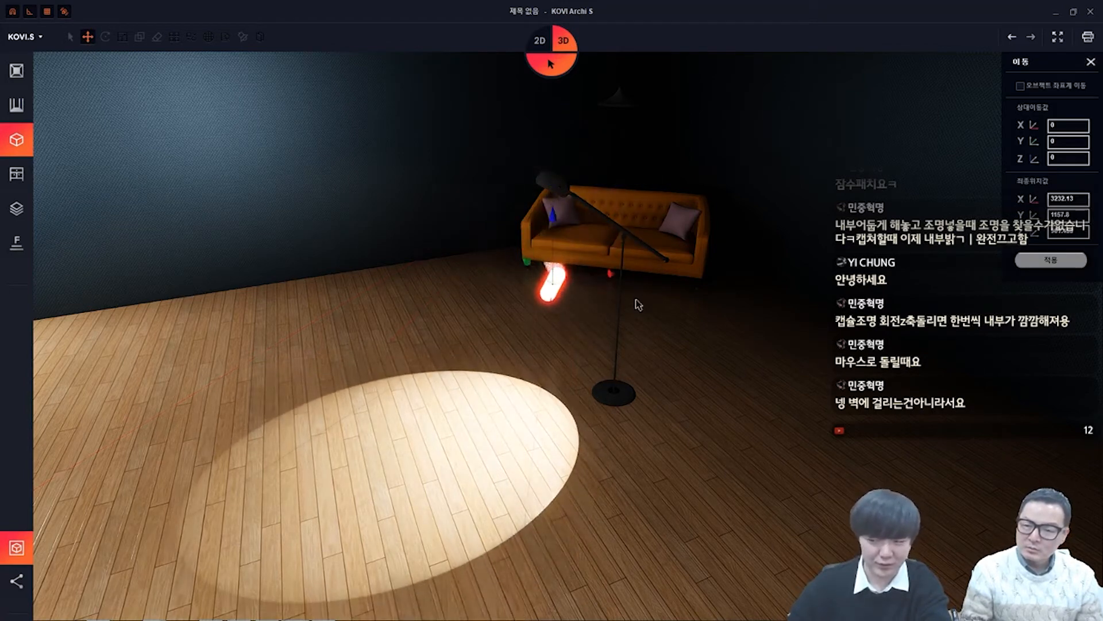
{"action": "left_click", "coordinate": [614, 279]}
{"action": "left_click", "coordinate": [562, 289]}
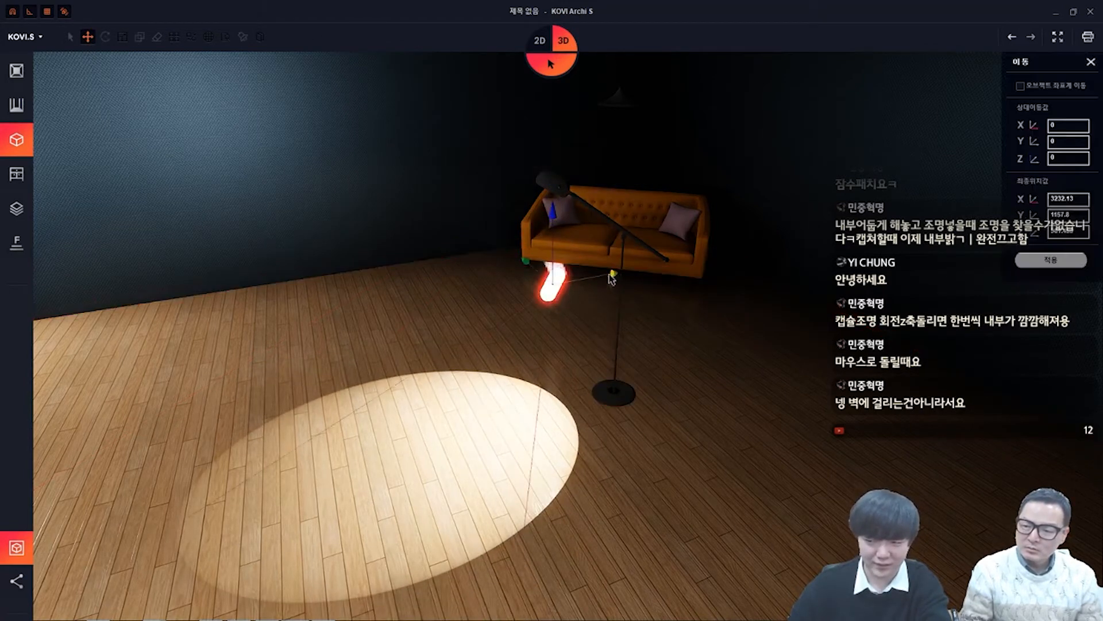
{"action": "left_click_drag", "start_coordinate": [609, 275], "coordinate": [560, 281]}
{"action": "left_click_drag", "start_coordinate": [507, 242], "coordinate": [508, 304]}
{"action": "right_click", "coordinate": [629, 475]}
{"action": "right_click_drag", "start_coordinate": [628, 475], "coordinate": [658, 485]}
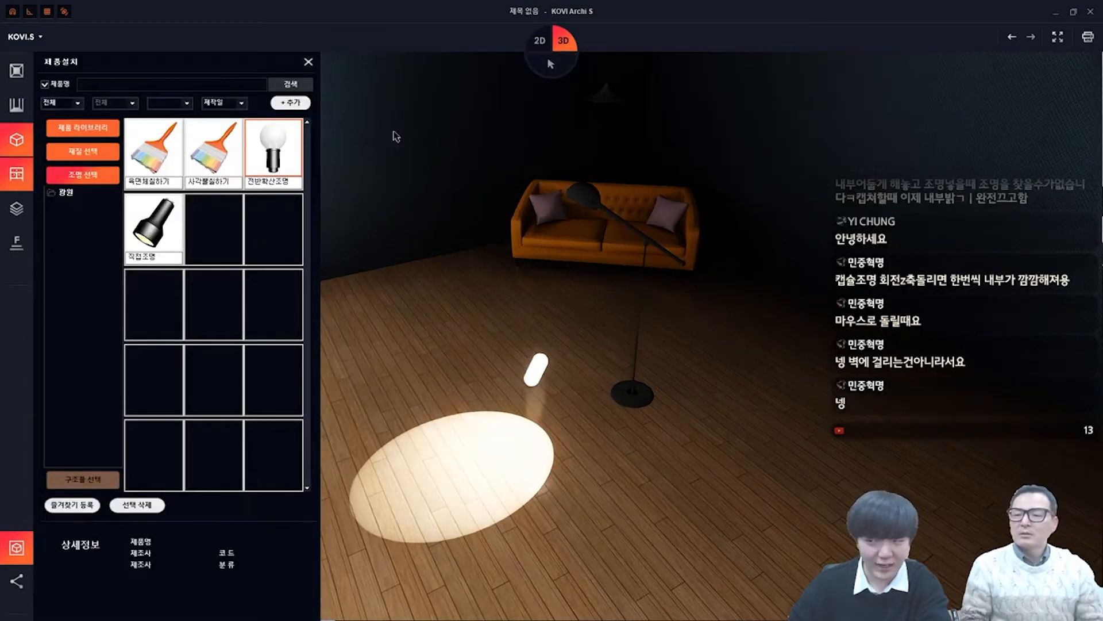
Compare how the light bodies near the floor display with the product placement library (제품설치) open and closed
{"action": "left_click", "coordinate": [13, 174]}
{"action": "right_click_drag", "start_coordinate": [438, 485], "coordinate": [786, 354]}
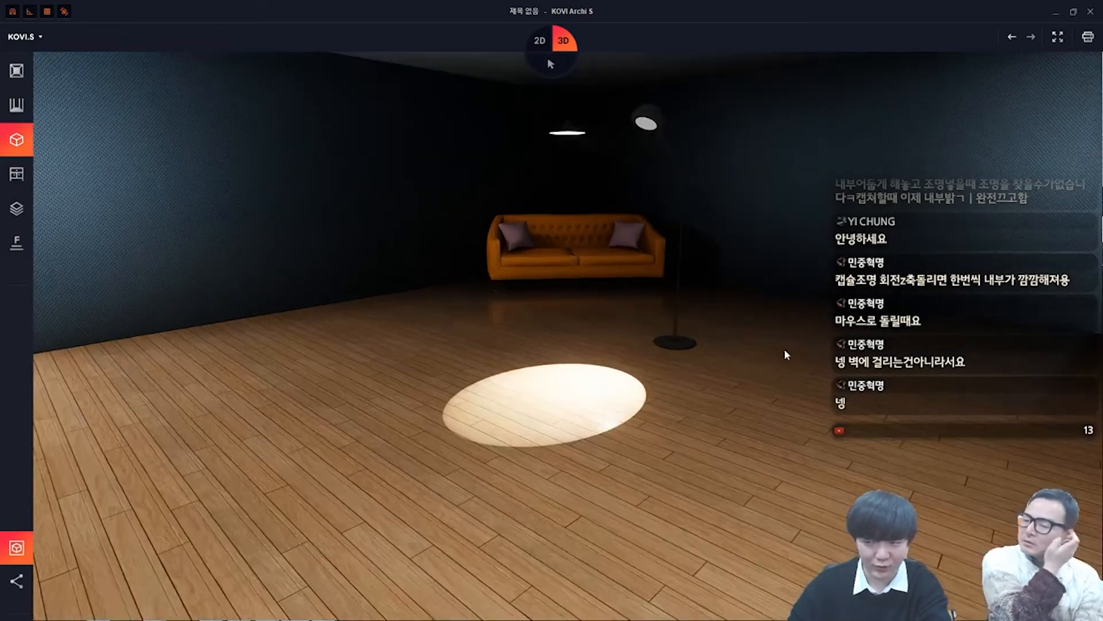
{"action": "left_click", "coordinate": [16, 174]}
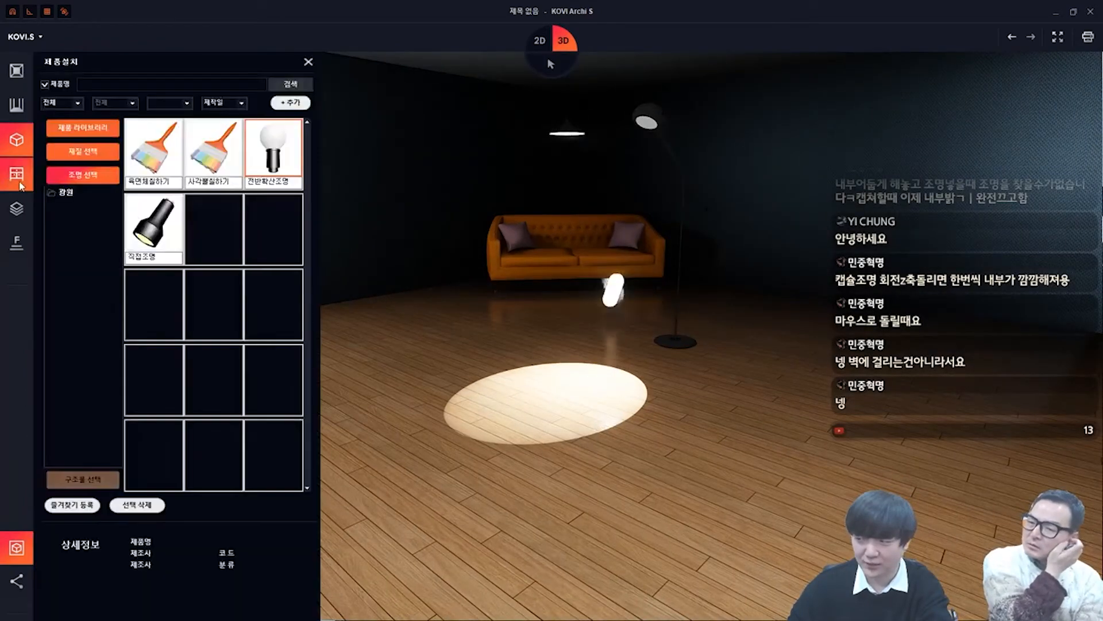
{"action": "left_click", "coordinate": [81, 151]}
{"action": "left_click", "coordinate": [270, 224]}
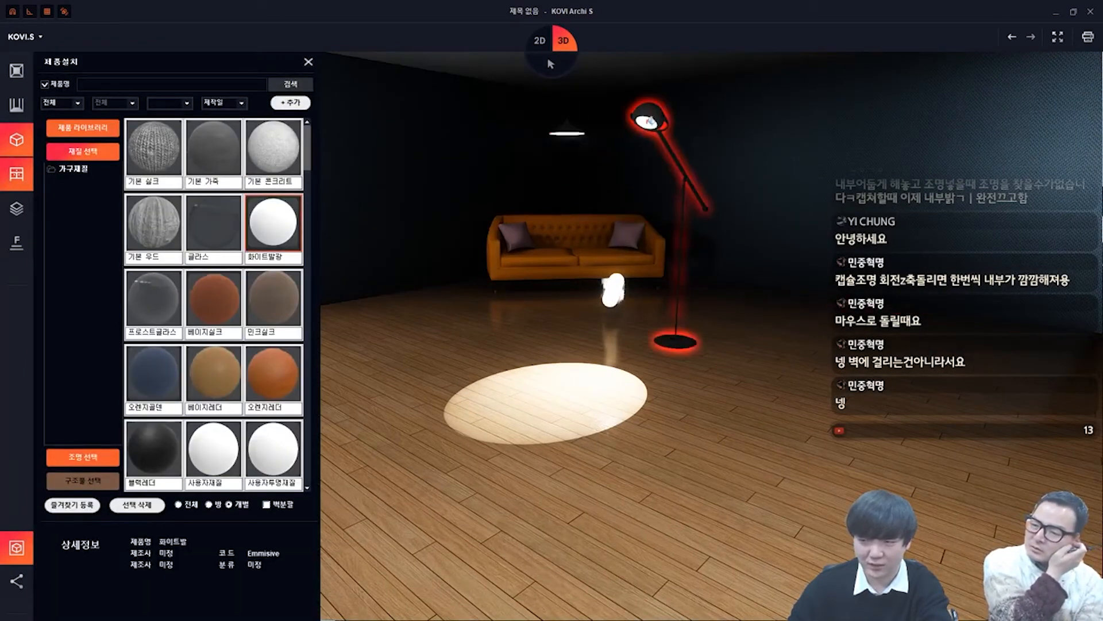
{"action": "key", "text": "Escape"}
{"action": "right_click_drag", "start_coordinate": [815, 142], "coordinate": [820, 292]}
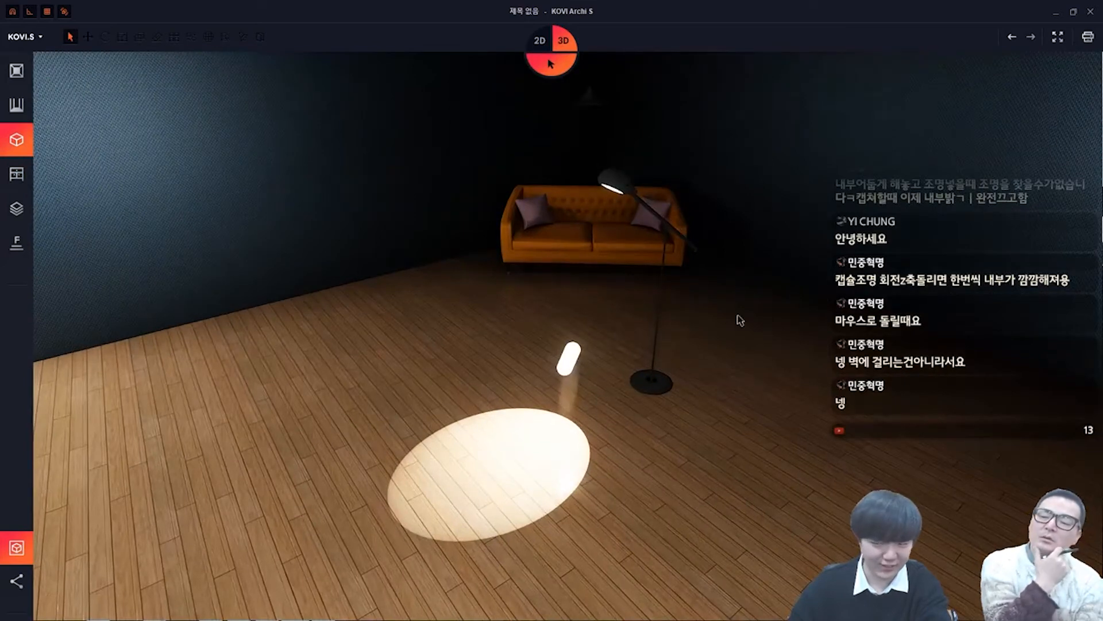
{"action": "left_click", "coordinate": [549, 56]}
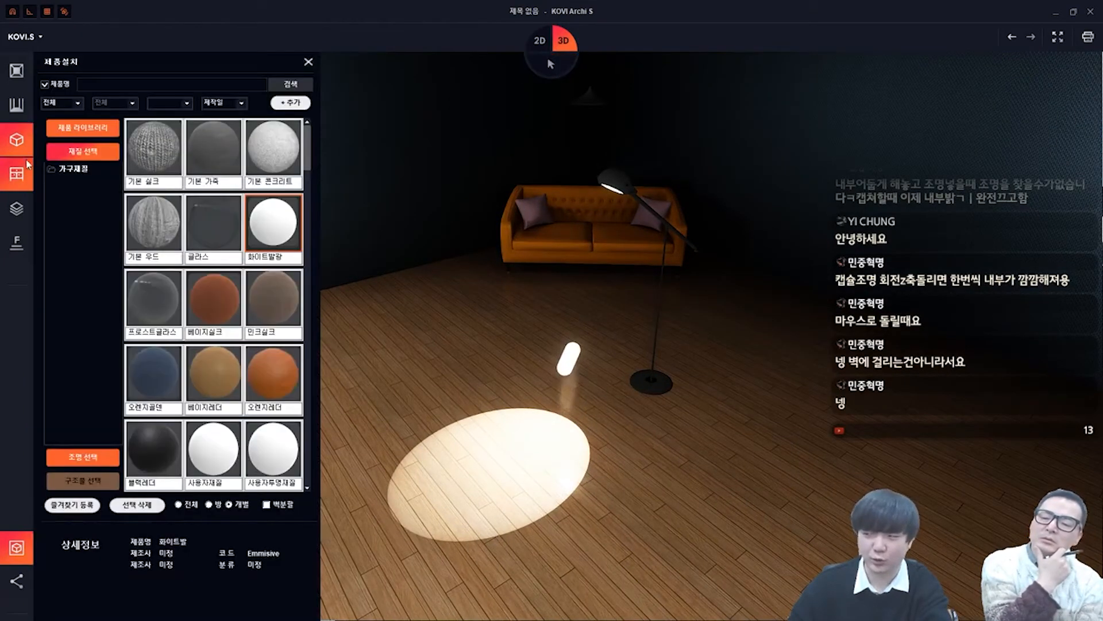
{"action": "left_click", "coordinate": [16, 180]}
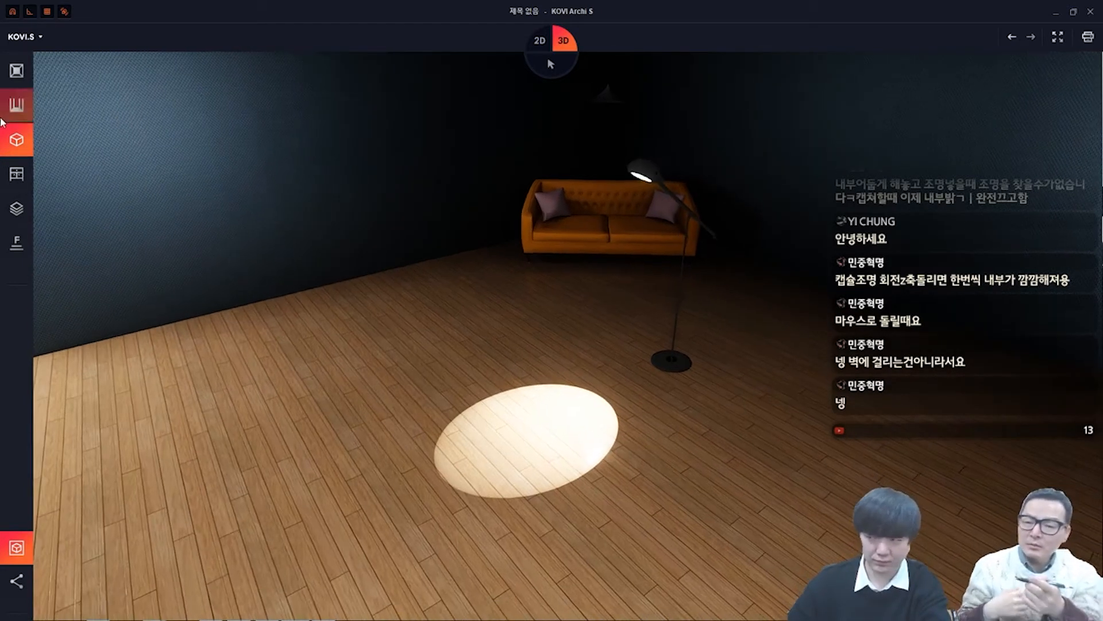
Place three general diffuse lights (전반확산조명) in a row along the wall beside the sofa
{"action": "left_click", "coordinate": [17, 173]}
{"action": "left_click", "coordinate": [271, 226]}
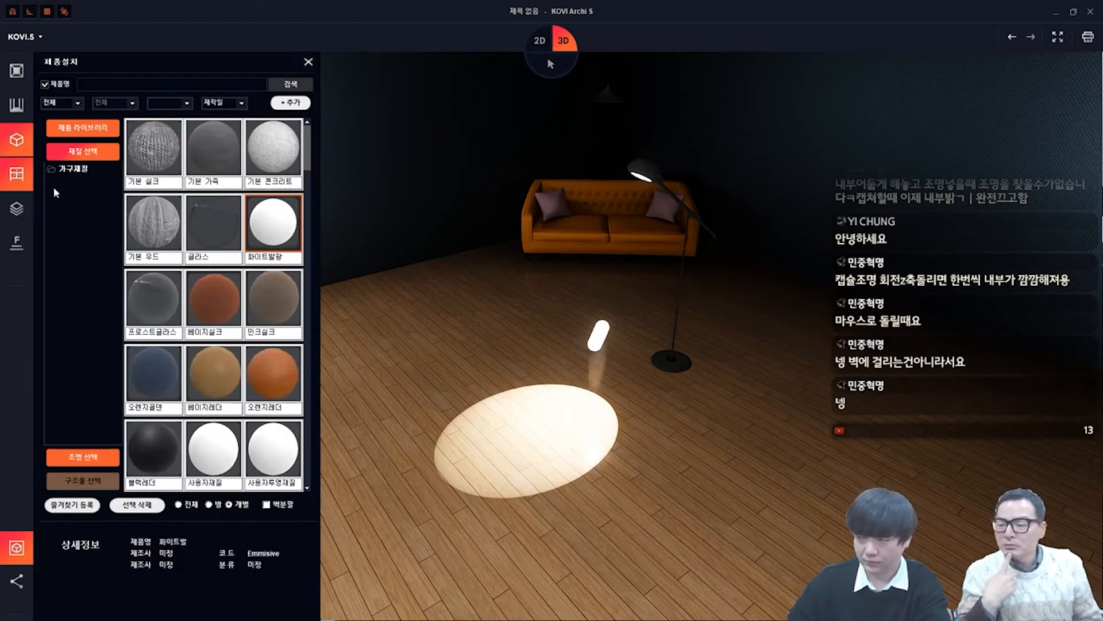
{"action": "left_click", "coordinate": [83, 457]}
{"action": "left_click", "coordinate": [273, 150]}
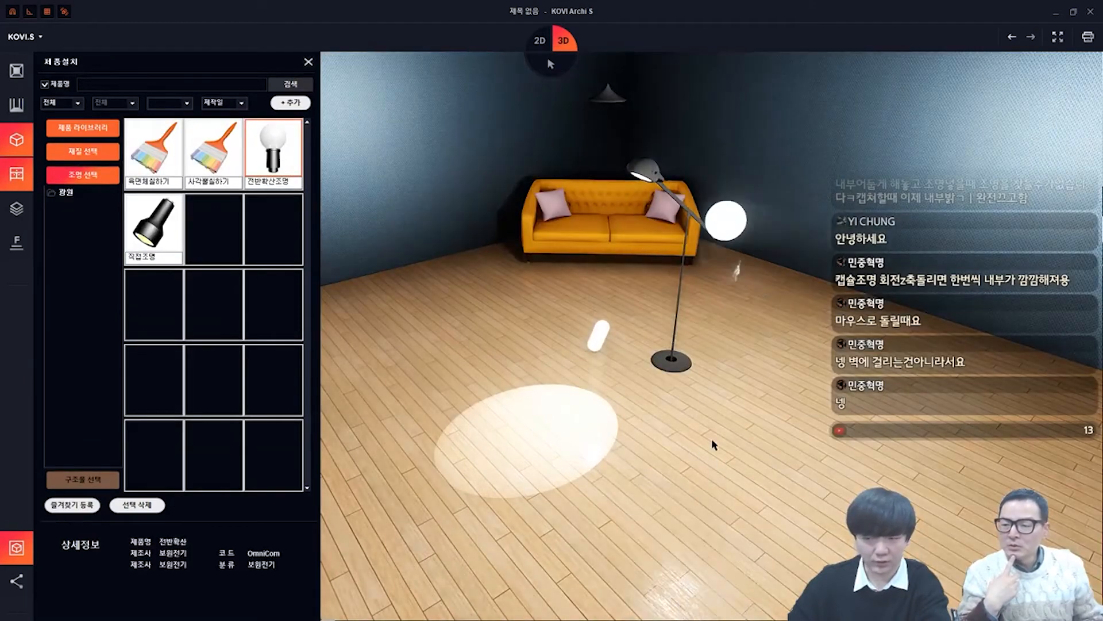
{"action": "right_click_drag", "start_coordinate": [792, 425], "coordinate": [1013, 345]}
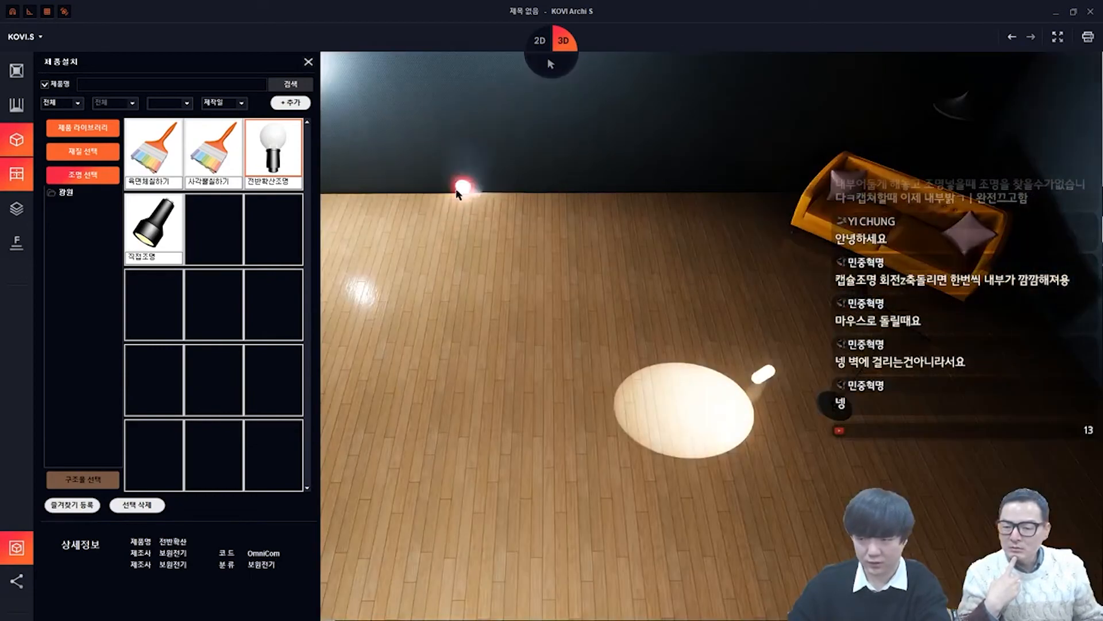
{"action": "middle_click_drag", "start_coordinate": [406, 250], "coordinate": [563, 243]}
{"action": "key", "text": "Escape"}
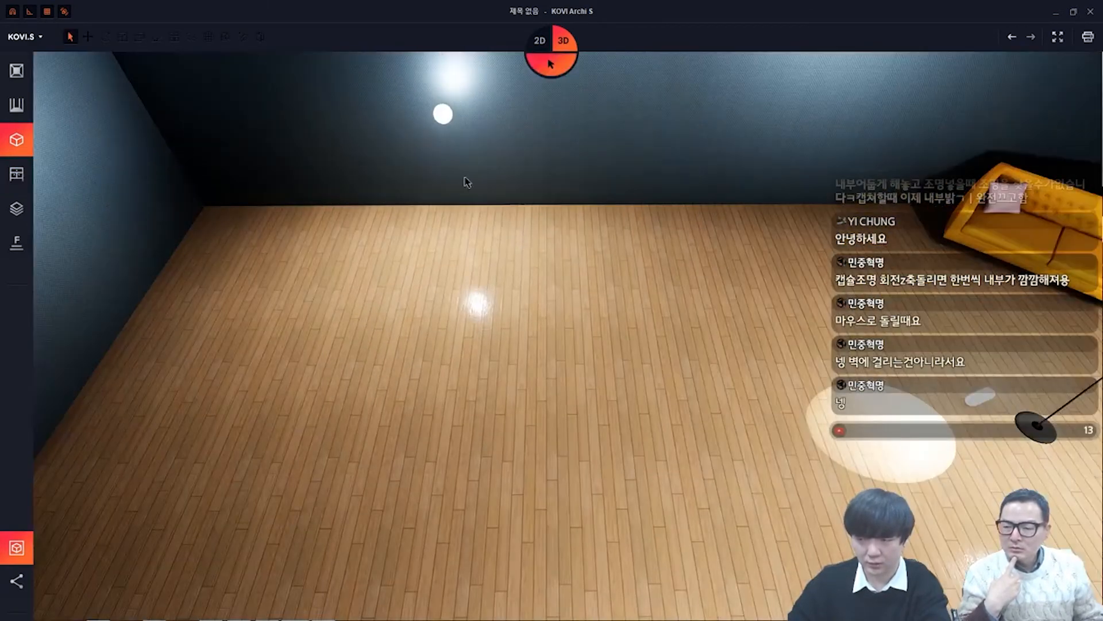
{"action": "left_click", "coordinate": [274, 148]}
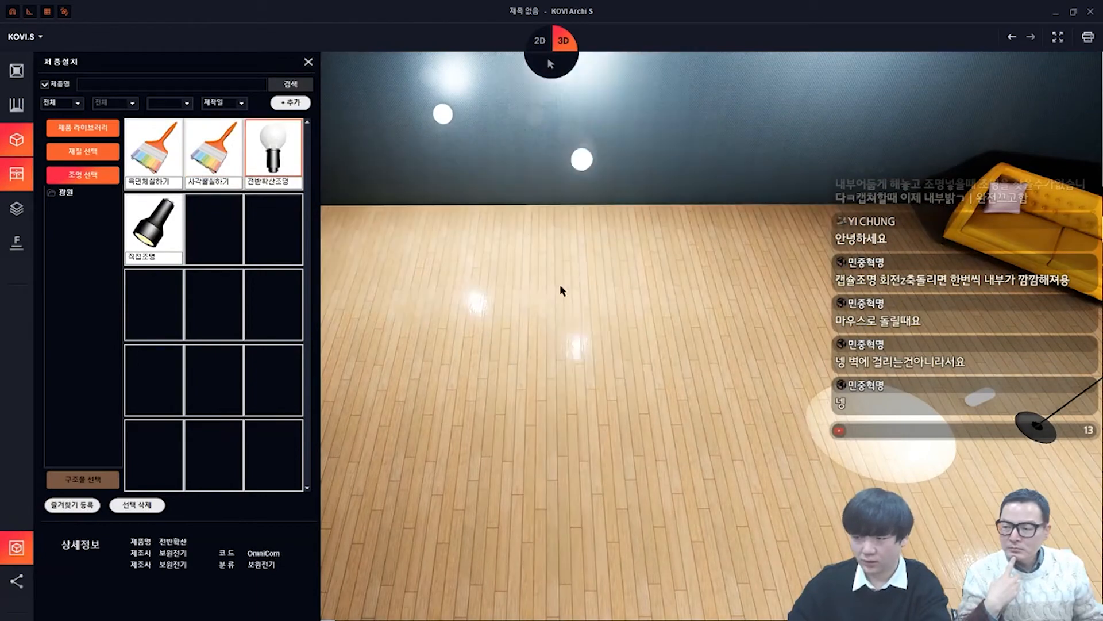
{"action": "left_click", "coordinate": [650, 262]}
{"action": "key", "text": "Escape"}
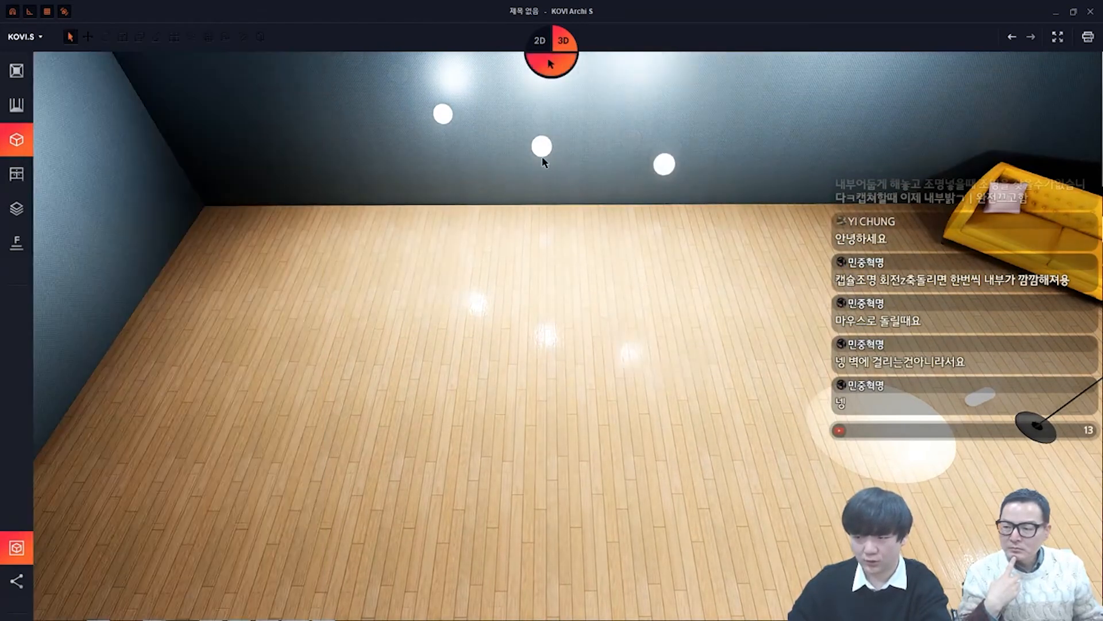
Change the light shape (조명 형태) of the middle diffuse light in the wall row and apply it
{"action": "right_click", "coordinate": [541, 152]}
{"action": "left_click", "coordinate": [592, 344]}
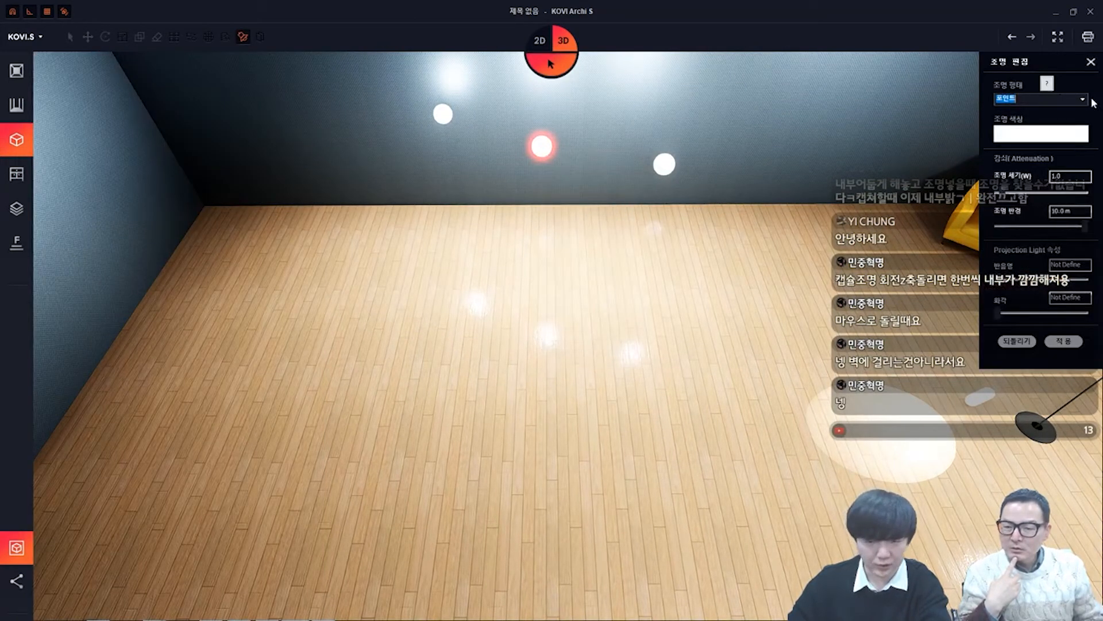
{"action": "left_click", "coordinate": [1052, 99]}
{"action": "left_click", "coordinate": [1047, 118]}
{"action": "key", "text": "space"}
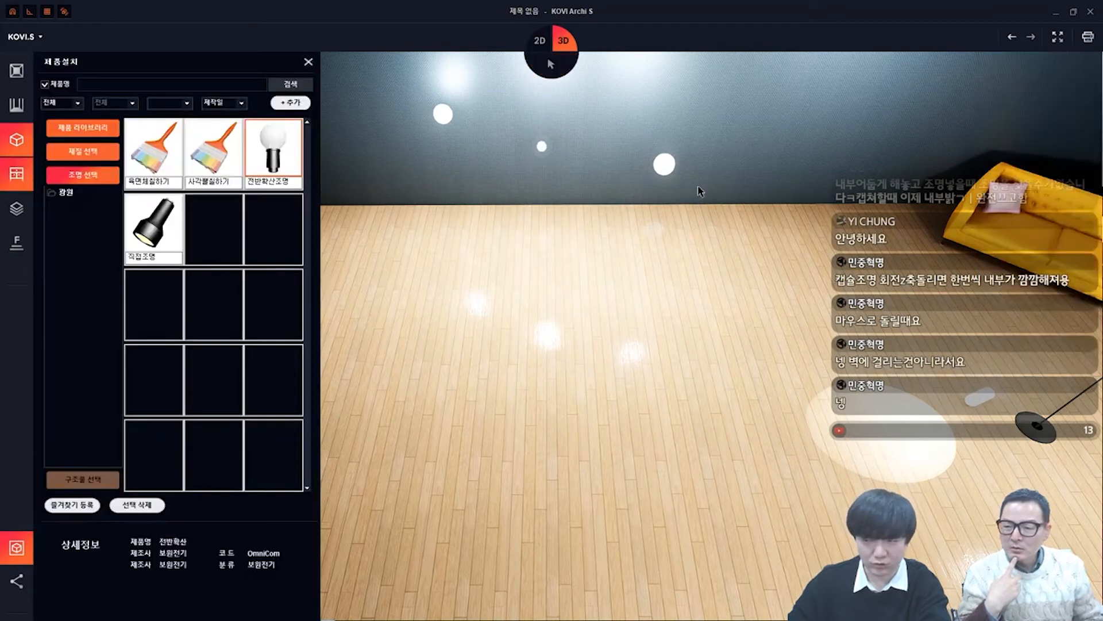
Change the light shape (조명 형태) of the diffuse light nearest the sofa in the wall row to capsule (캡슐)
{"action": "right_click", "coordinate": [629, 210]}
{"action": "left_click", "coordinate": [683, 360]}
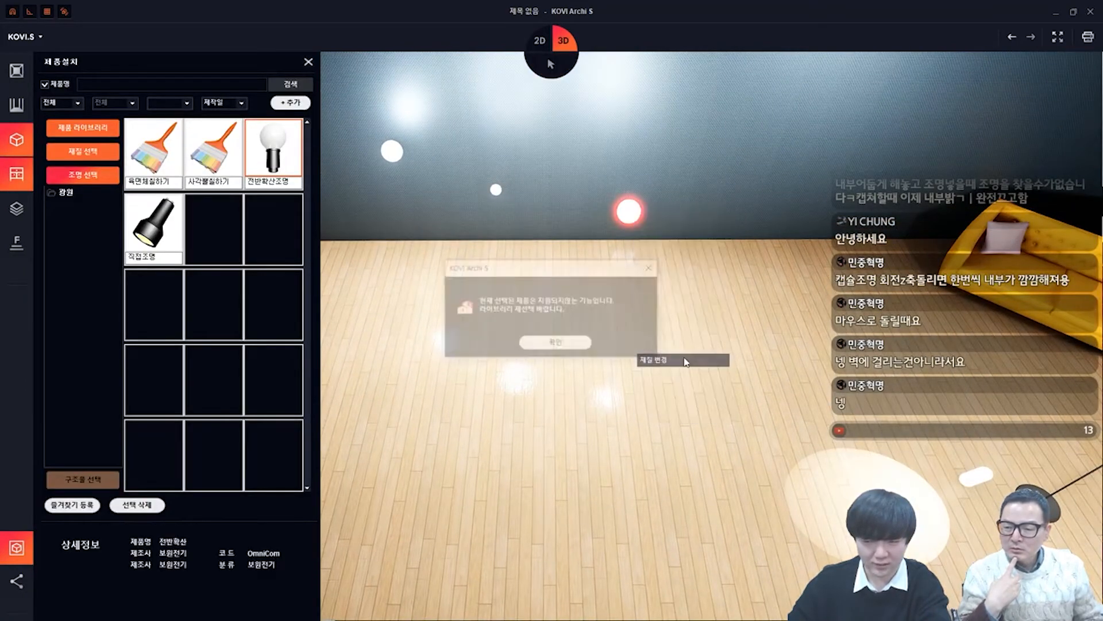
{"action": "left_click", "coordinate": [555, 342]}
{"action": "right_click", "coordinate": [624, 216]}
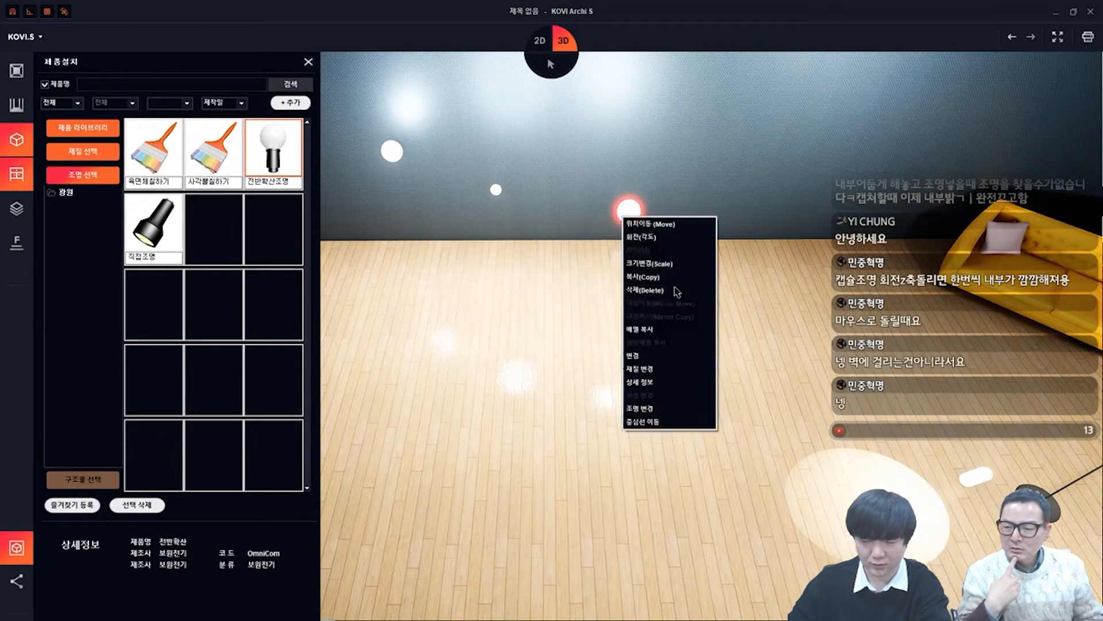
{"action": "left_click", "coordinate": [644, 407]}
{"action": "left_click", "coordinate": [1041, 99]}
{"action": "left_click", "coordinate": [1029, 128]}
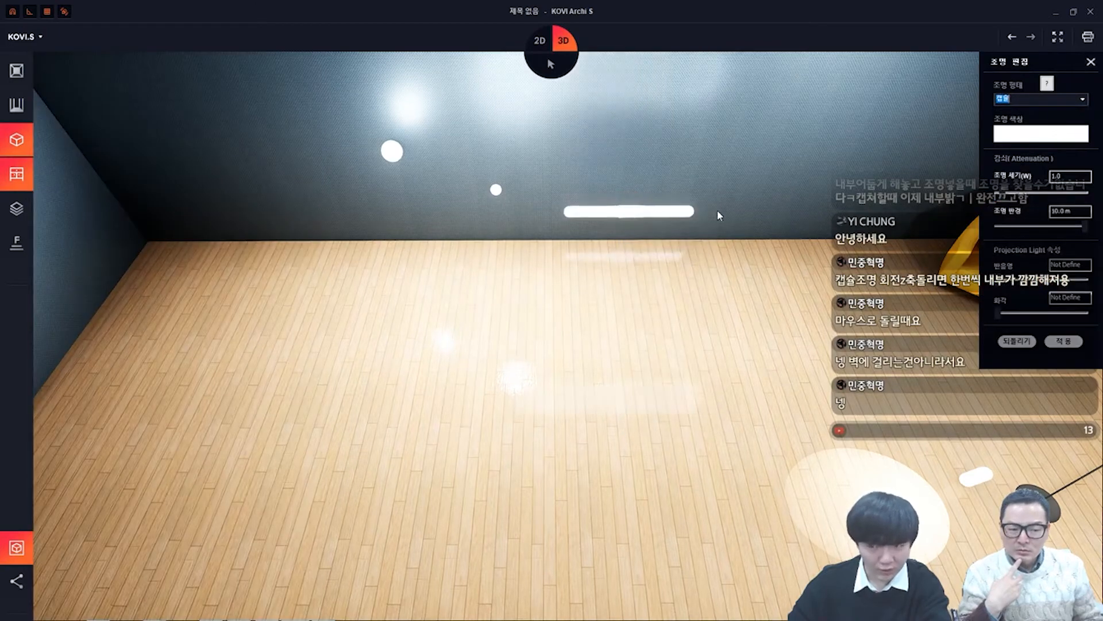
Place another general diffuse light (전반확산조명) beside the sofa and try the cube (큐브) and point (포인트) light shapes on it
{"action": "left_click", "coordinate": [19, 186]}
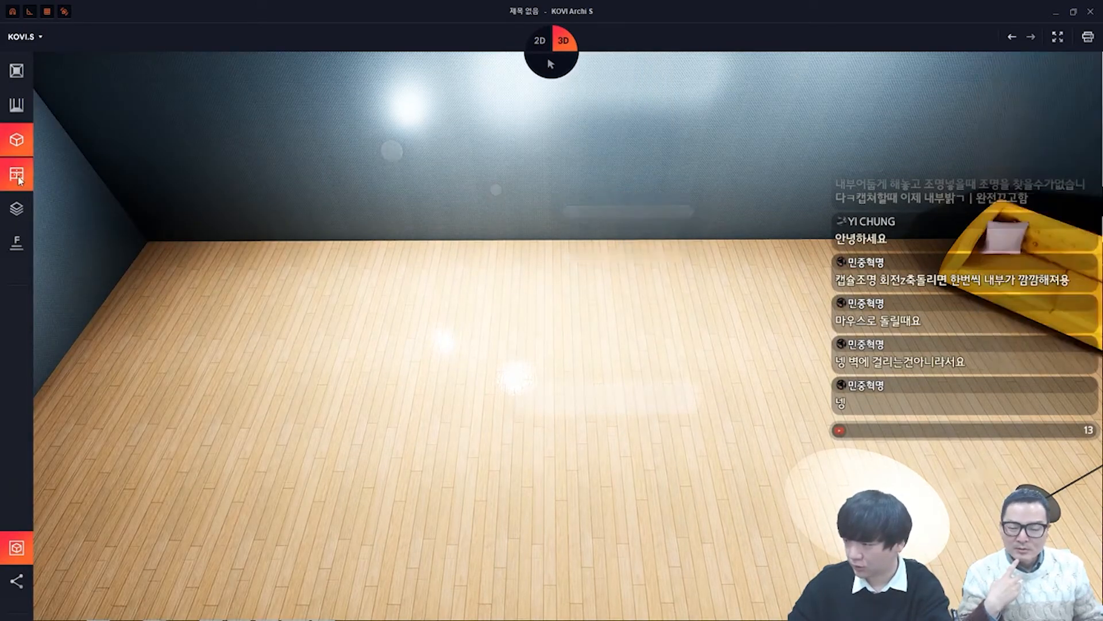
{"action": "left_click", "coordinate": [273, 151]}
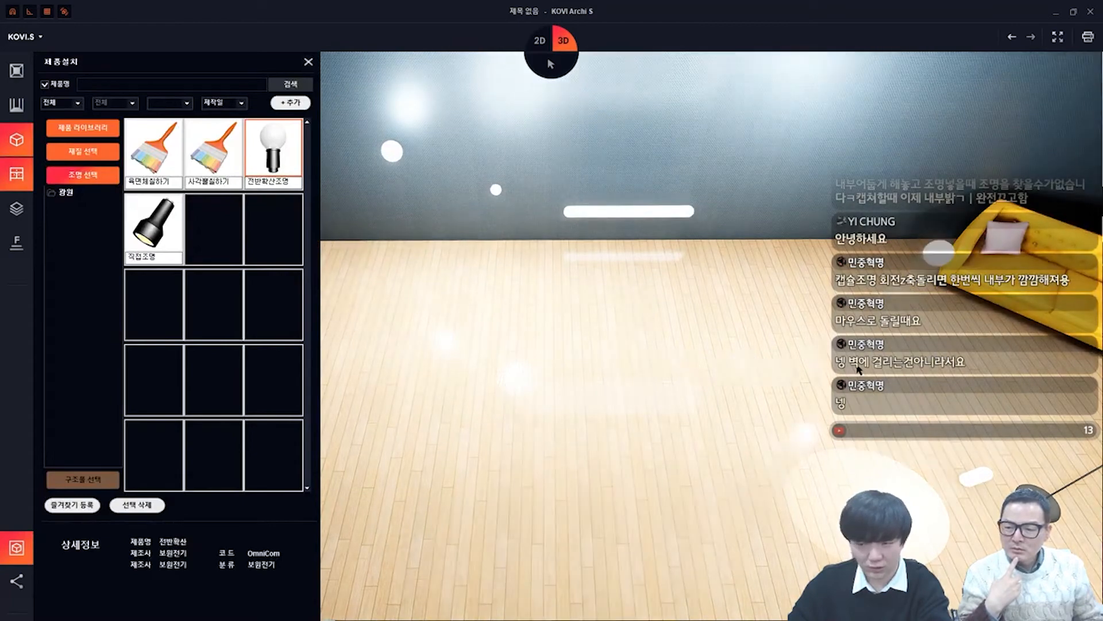
{"action": "right_click", "coordinate": [872, 242]}
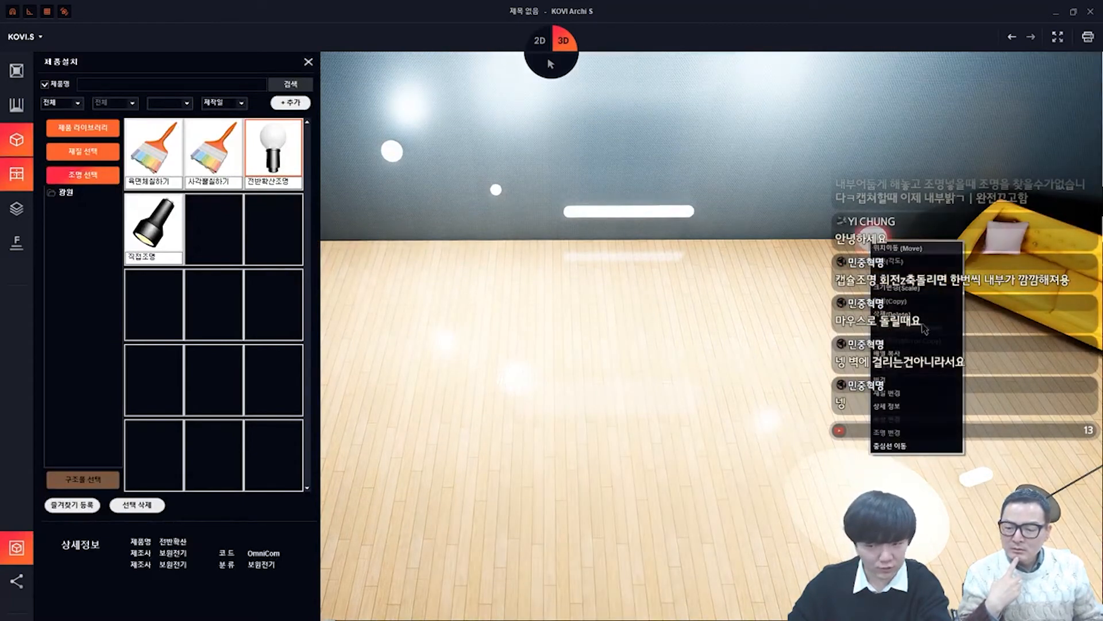
{"action": "left_click", "coordinate": [917, 432]}
{"action": "left_click", "coordinate": [1040, 99]}
{"action": "left_click", "coordinate": [1058, 135]}
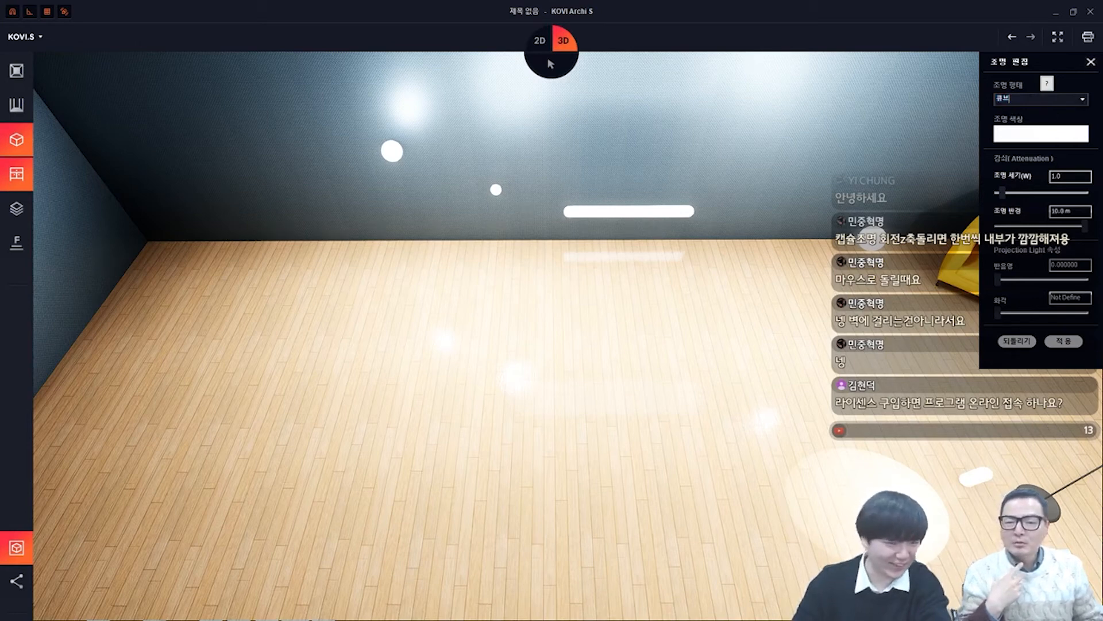
{"action": "left_click", "coordinate": [1073, 115]}
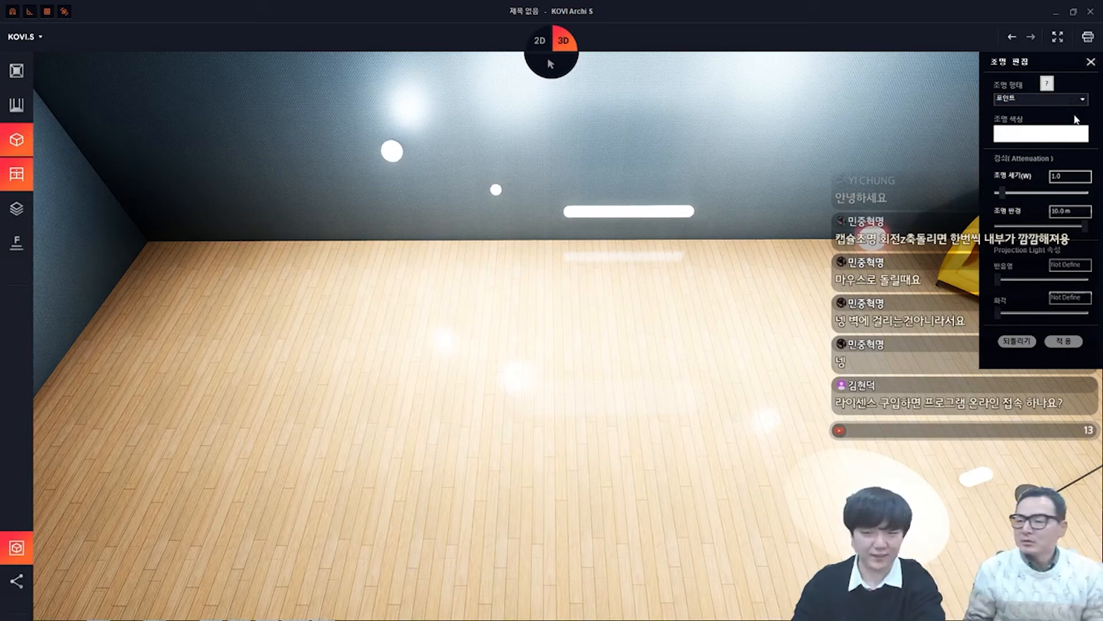
{"action": "left_click", "coordinate": [1090, 62]}
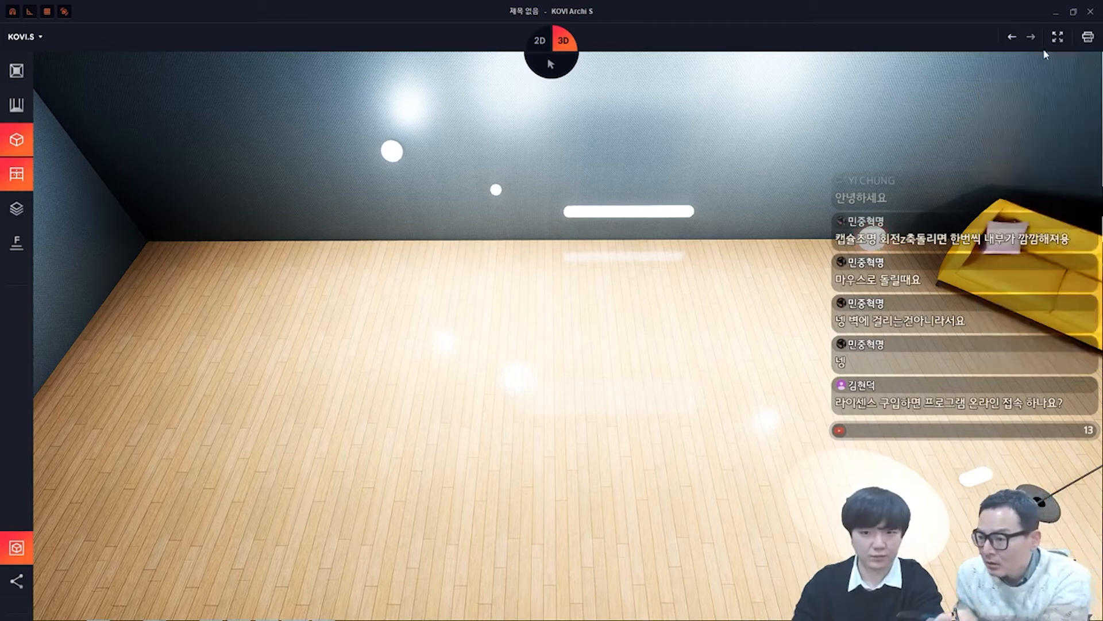
Move the small diffuse light in the middle of the wall row away from the wall into the open room
{"action": "left_click", "coordinate": [546, 69]}
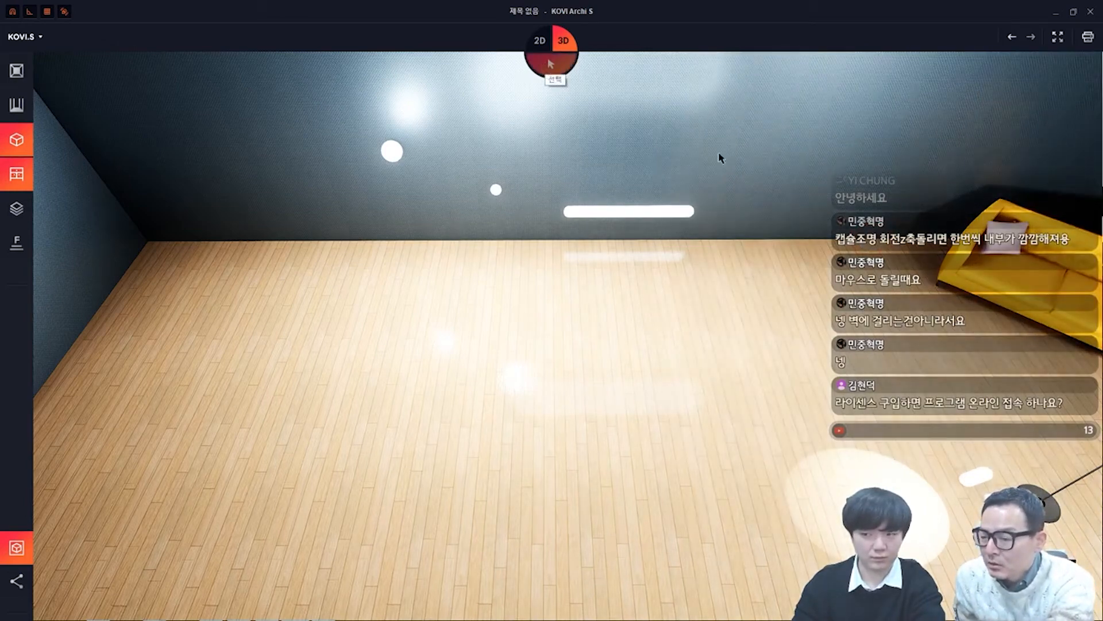
{"action": "right_click_drag", "start_coordinate": [731, 264], "coordinate": [736, 224]}
{"action": "key", "text": "space"}
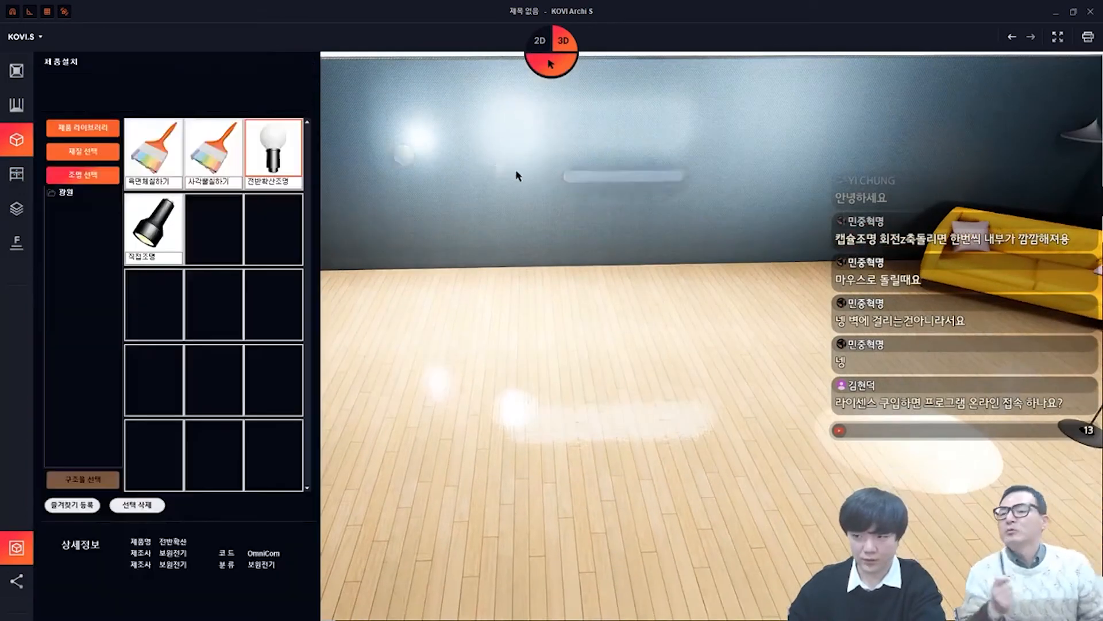
{"action": "key", "text": "space"}
{"action": "right_click_drag", "start_coordinate": [554, 168], "coordinate": [753, 174]}
{"action": "left_click_drag", "start_coordinate": [722, 167], "coordinate": [320, 94]}
{"action": "right_click", "coordinate": [390, 318]}
{"action": "left_click", "coordinate": [396, 326]}
{"action": "right_click_drag", "start_coordinate": [741, 471], "coordinate": [636, 355]}
{"action": "middle_click_drag", "start_coordinate": [585, 297], "coordinate": [706, 296]}
{"action": "key", "text": "Escape"}
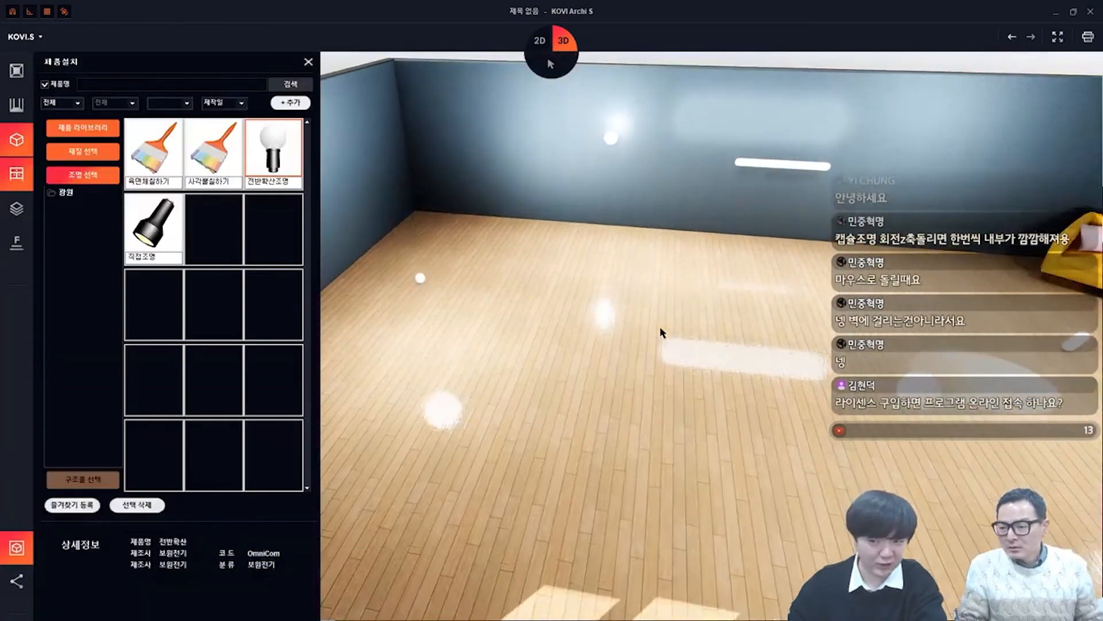
{"action": "key", "text": "Escape"}
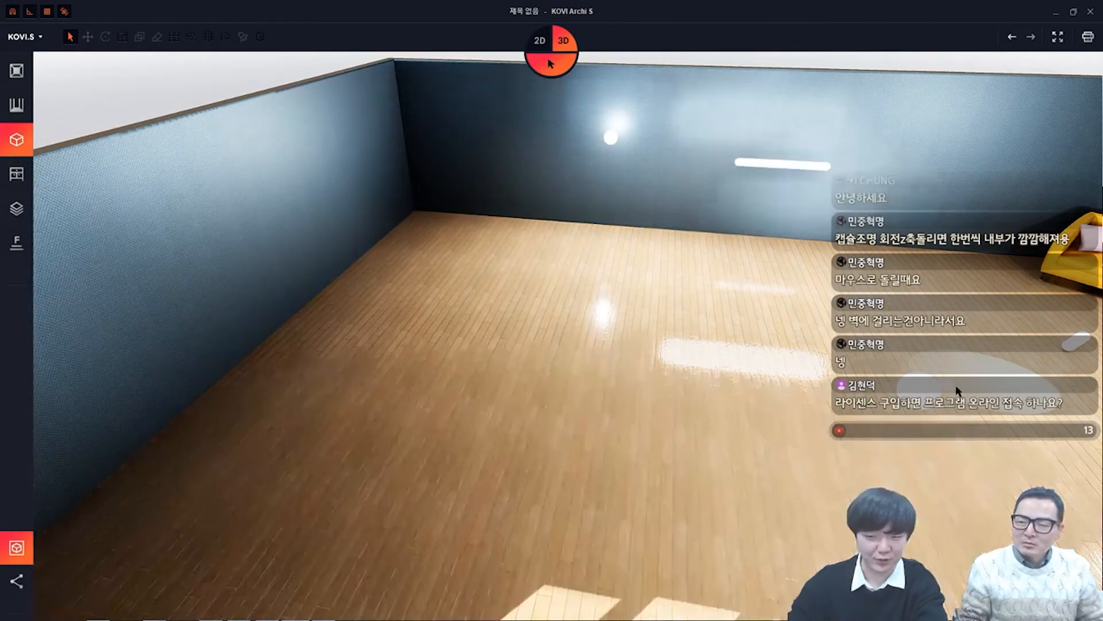
Move the light inside the pendant lamp above the sofa toward the wall, to about Y 3382
{"action": "middle_click_drag", "start_coordinate": [660, 340], "coordinate": [276, 290]}
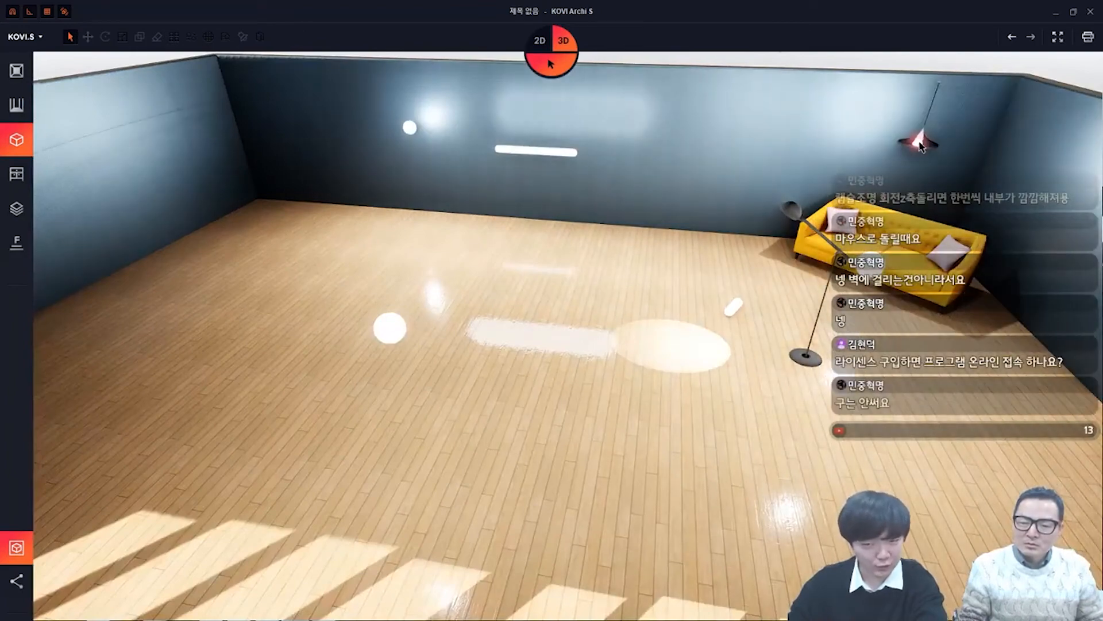
{"action": "middle_click_drag", "start_coordinate": [921, 142], "coordinate": [893, 325]}
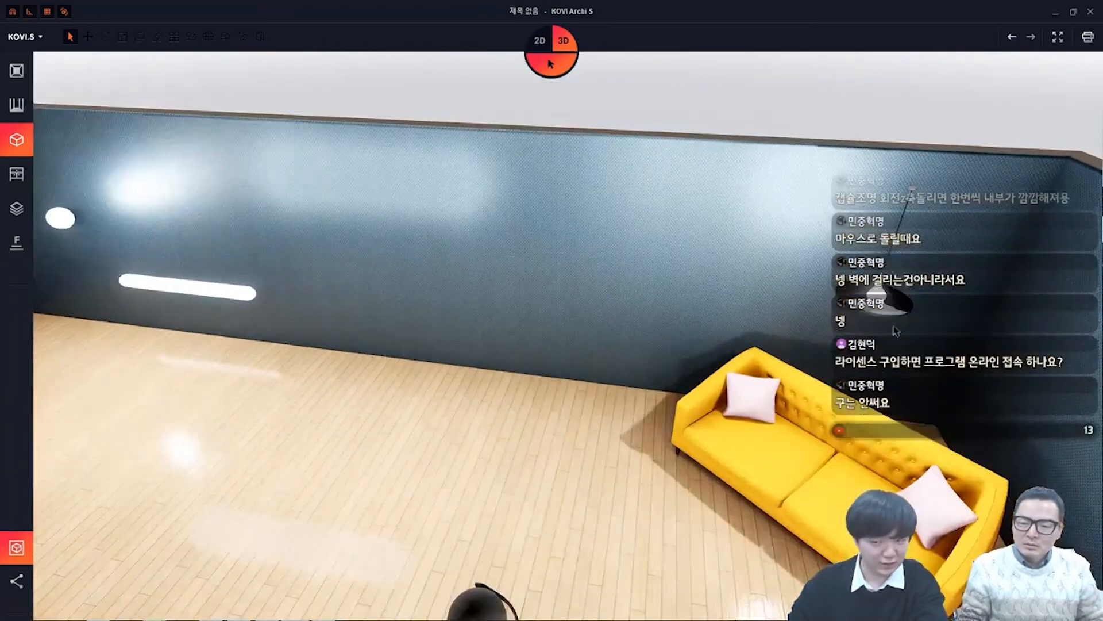
{"action": "right_click", "coordinate": [879, 296]}
{"action": "left_click", "coordinate": [888, 302]}
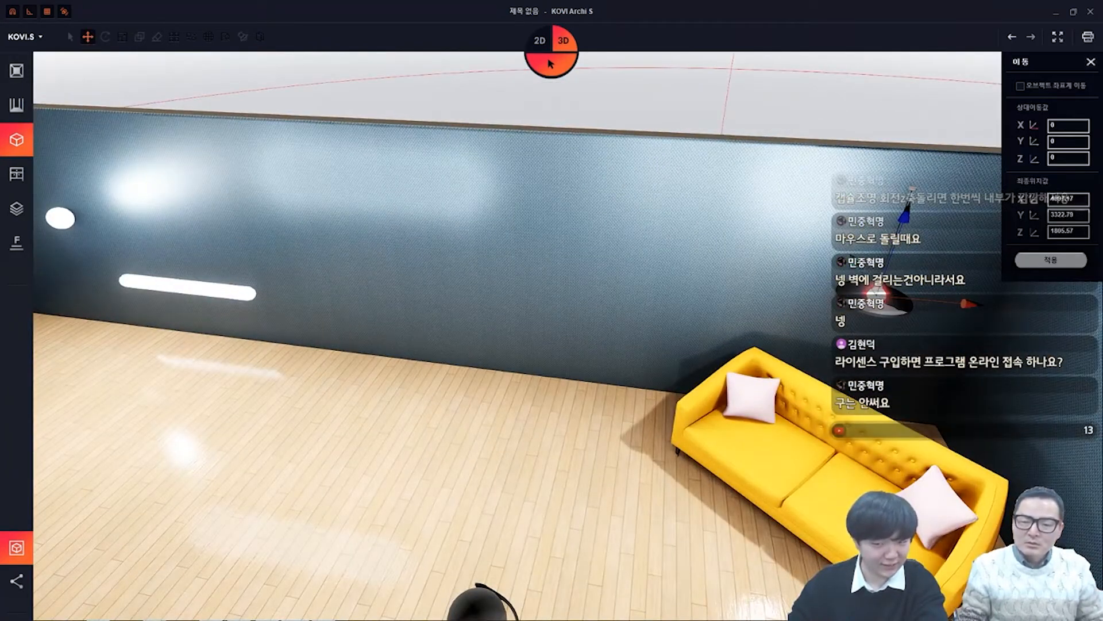
{"action": "left_click_drag", "start_coordinate": [853, 259], "coordinate": [851, 253]}
{"action": "left_click_drag", "start_coordinate": [901, 214], "coordinate": [895, 230]}
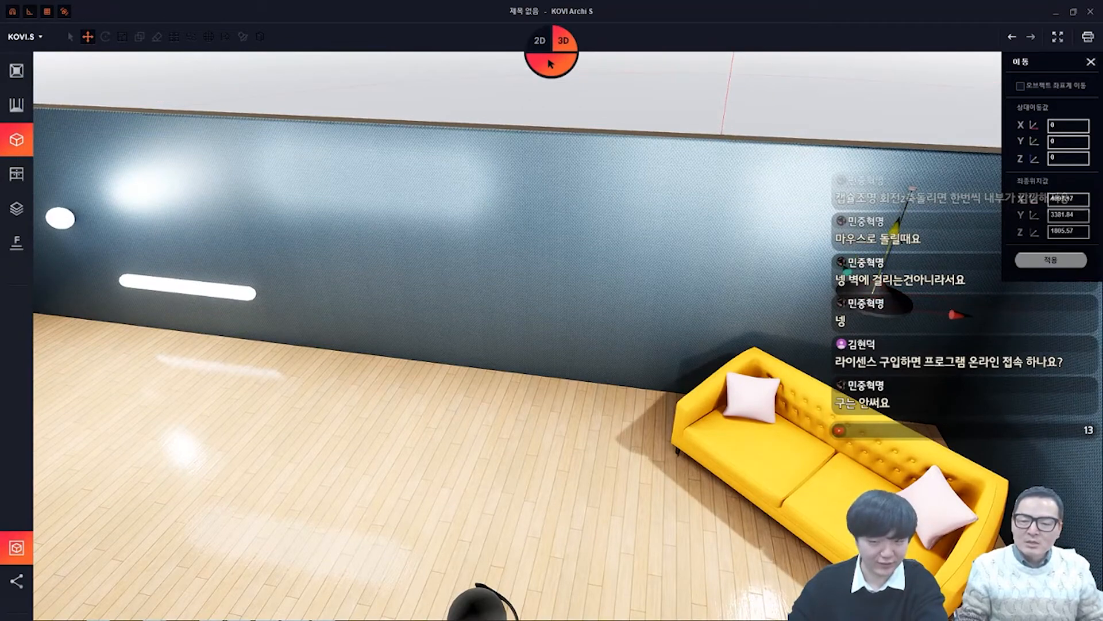
{"action": "middle_click_drag", "start_coordinate": [755, 402], "coordinate": [661, 260]}
{"action": "key", "text": "Escape"}
Bring the round wall light down onto the floor near the room corner, then raise it vertically with Move
{"action": "left_click_drag", "start_coordinate": [611, 249], "coordinate": [436, 420]}
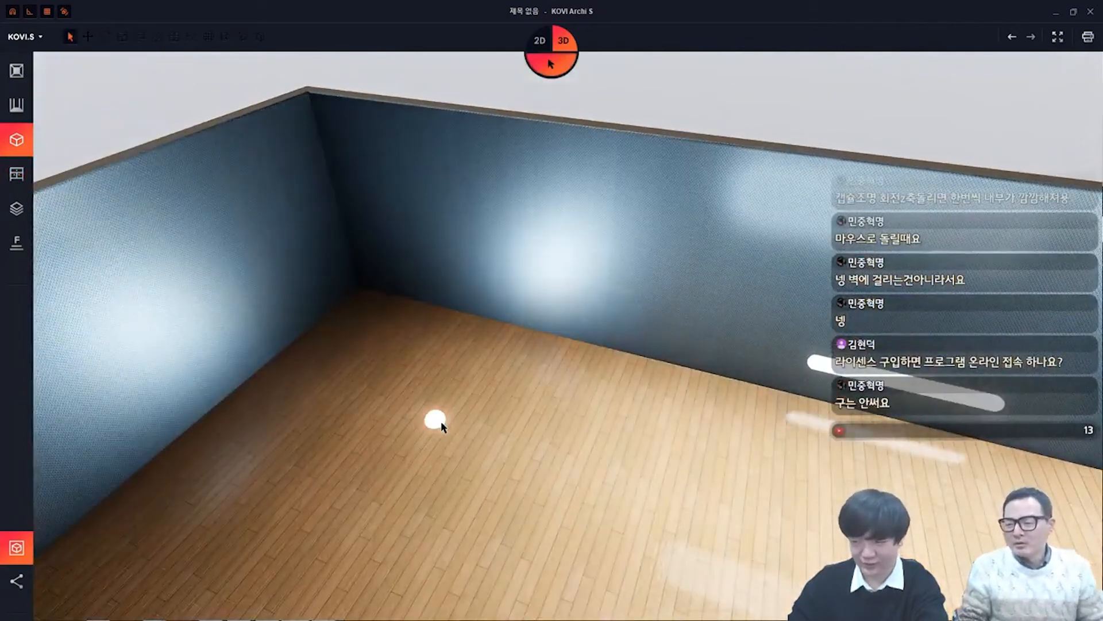
{"action": "right_click", "coordinate": [436, 419]}
{"action": "left_click", "coordinate": [470, 216]}
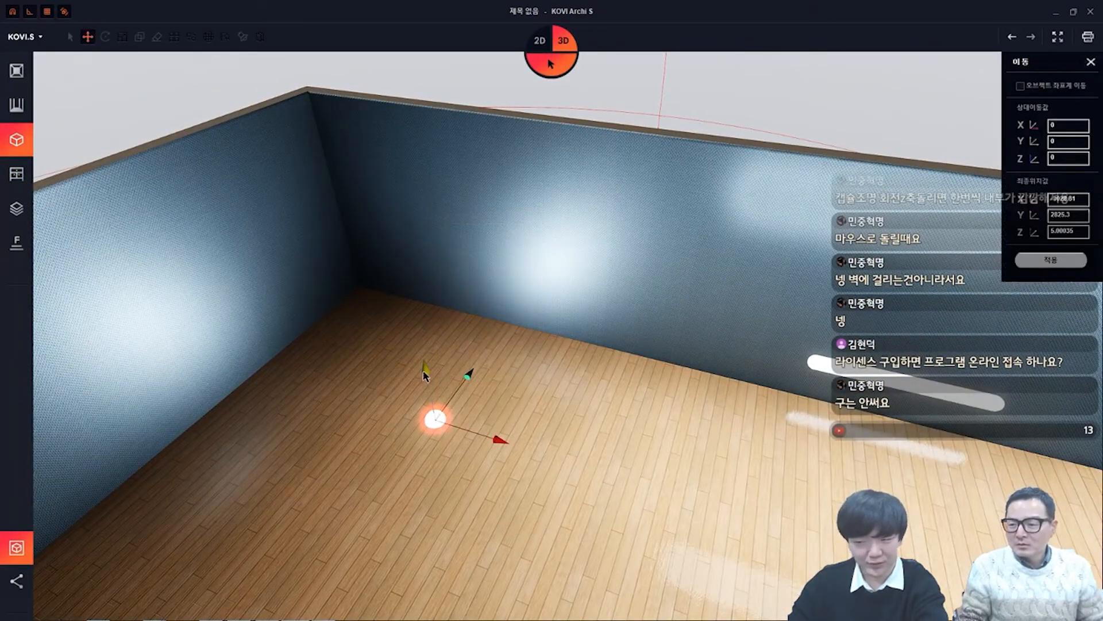
{"action": "left_click_drag", "start_coordinate": [425, 372], "coordinate": [401, 240]}
{"action": "key", "text": "Escape"}
{"action": "key", "text": "Escape"}
Reposition the round light on the floor closer to the room corner and lift it along the Z axis
{"action": "left_click_drag", "start_coordinate": [406, 283], "coordinate": [635, 491]}
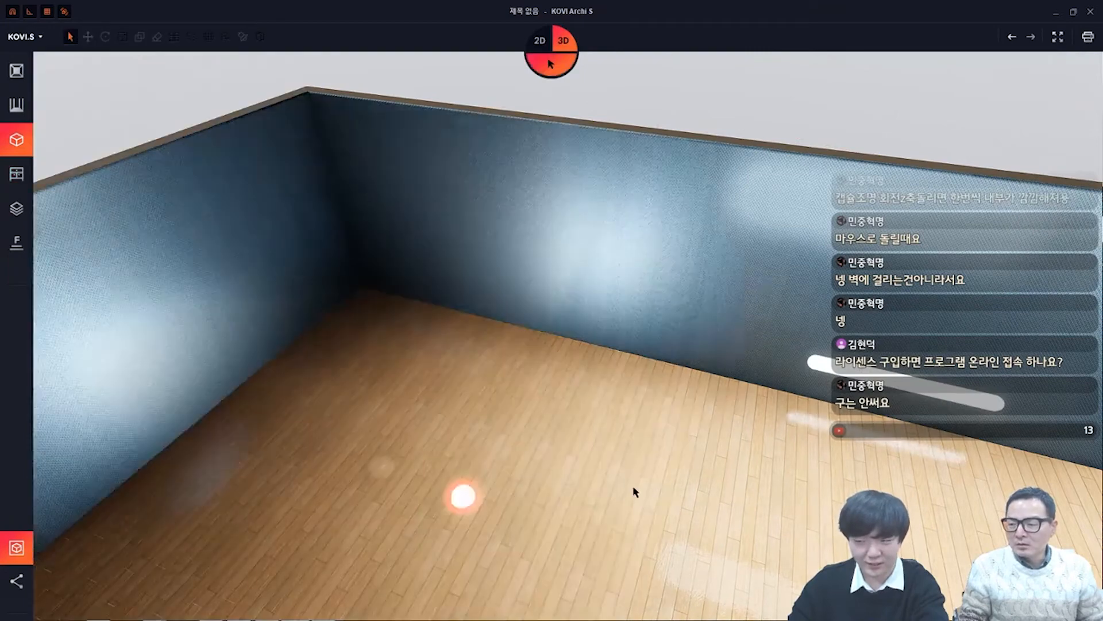
{"action": "left_click_drag", "start_coordinate": [463, 496], "coordinate": [357, 413]}
{"action": "right_click", "coordinate": [357, 412]}
{"action": "left_click", "coordinate": [377, 204]}
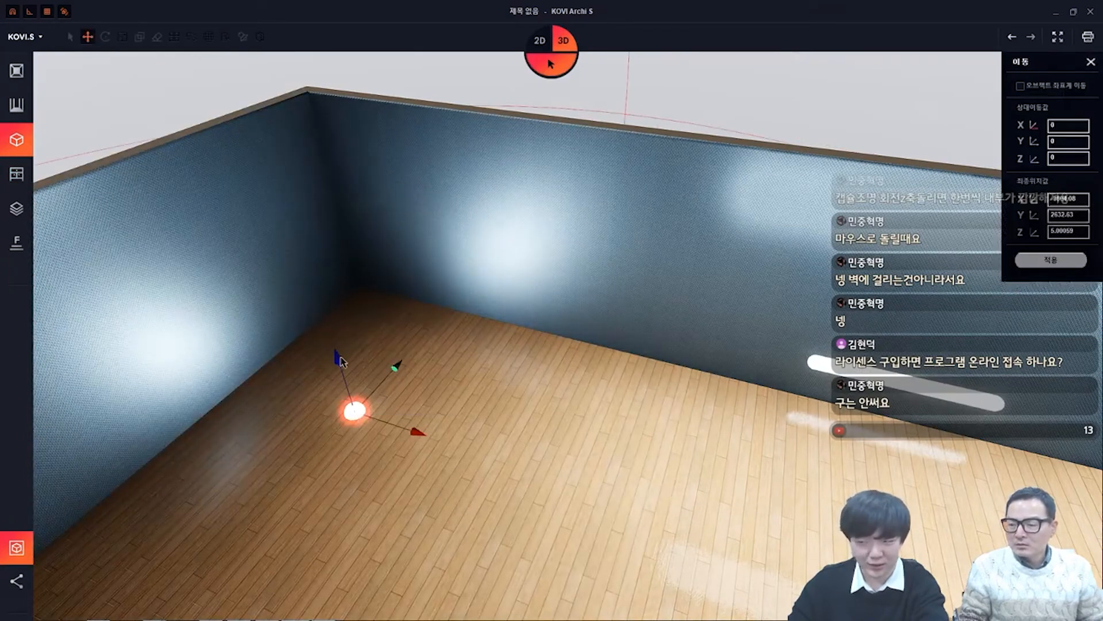
{"action": "left_click_drag", "start_coordinate": [341, 360], "coordinate": [347, 235]}
{"action": "key", "text": "Escape"}
Place a square living-room light (거실등) from the ceiling lighting (천장조명) library on the ceiling near the room corner
{"action": "double_click", "coordinate": [571, 495]}
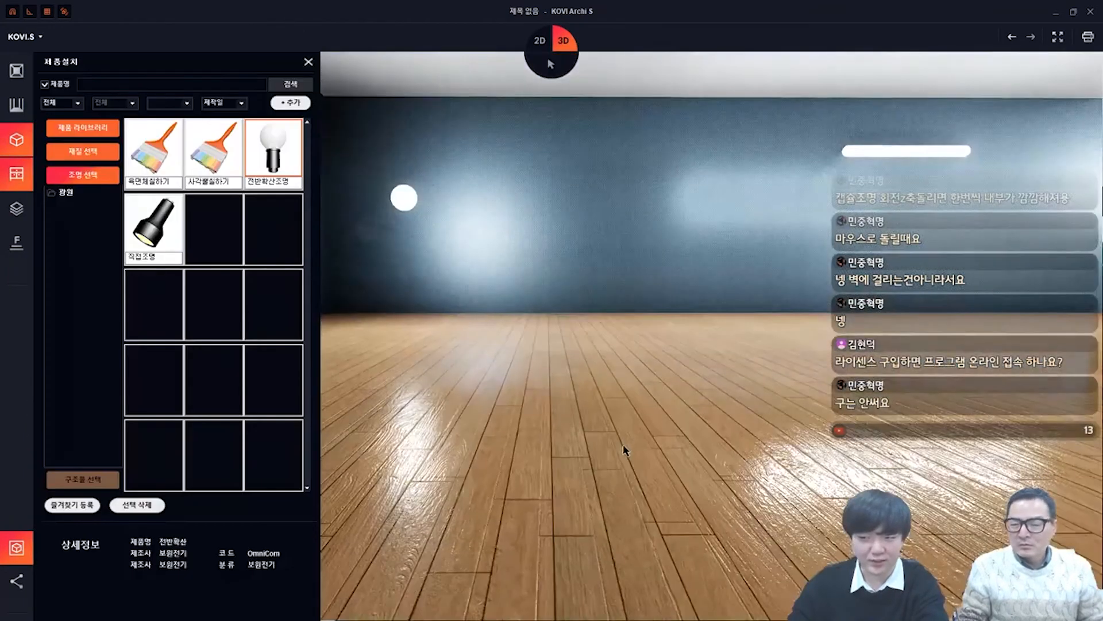
{"action": "left_click", "coordinate": [83, 127]}
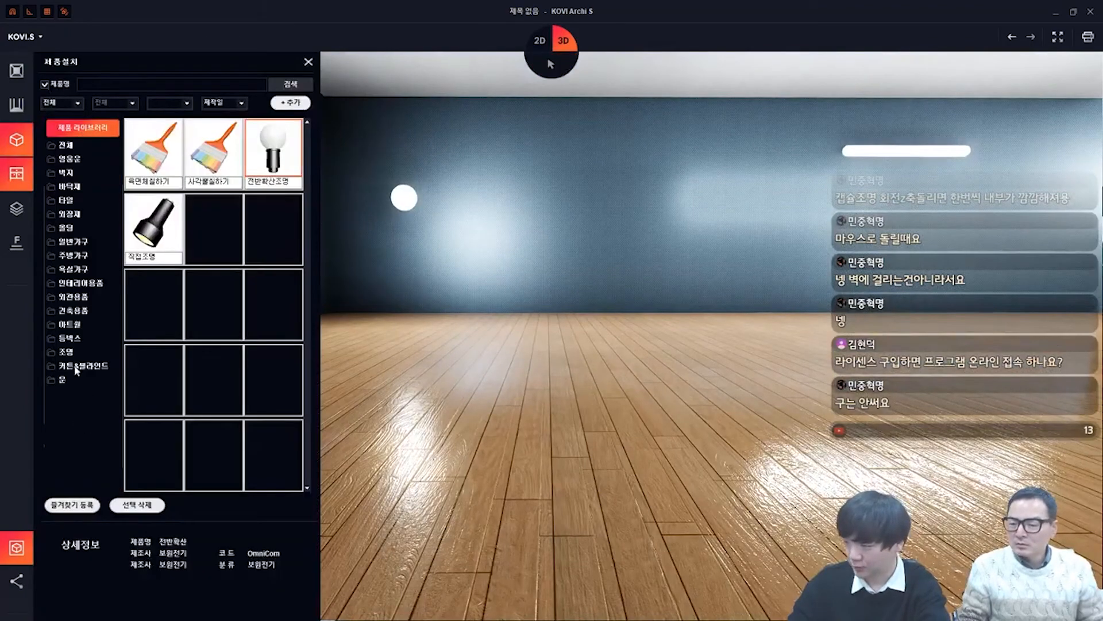
{"action": "left_click", "coordinate": [66, 352]}
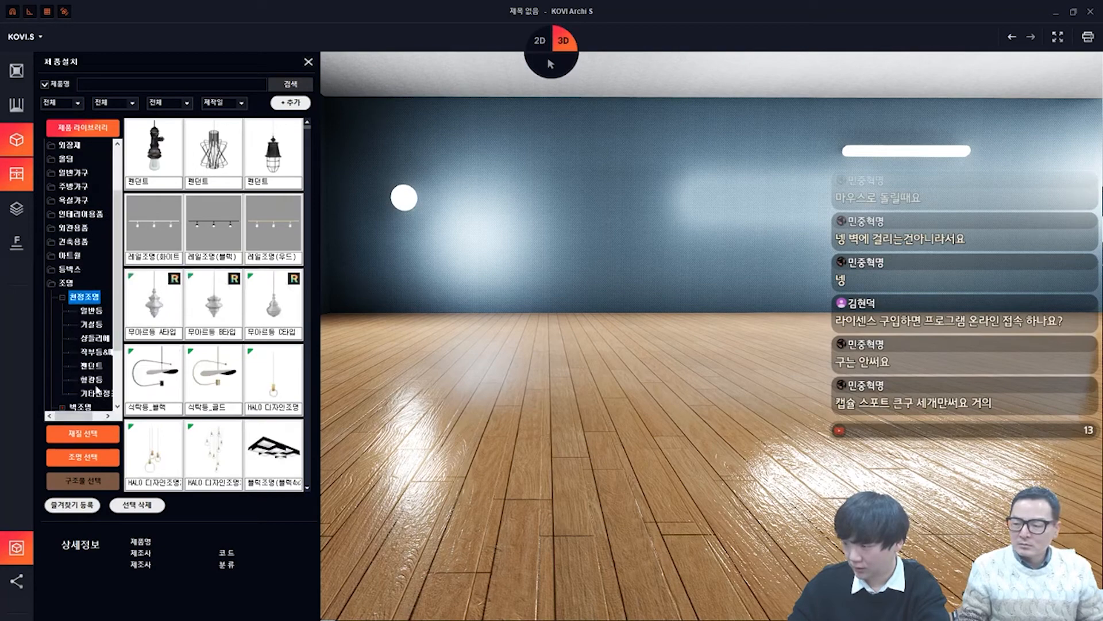
{"action": "left_click", "coordinate": [91, 324]}
{"action": "left_click", "coordinate": [273, 299]}
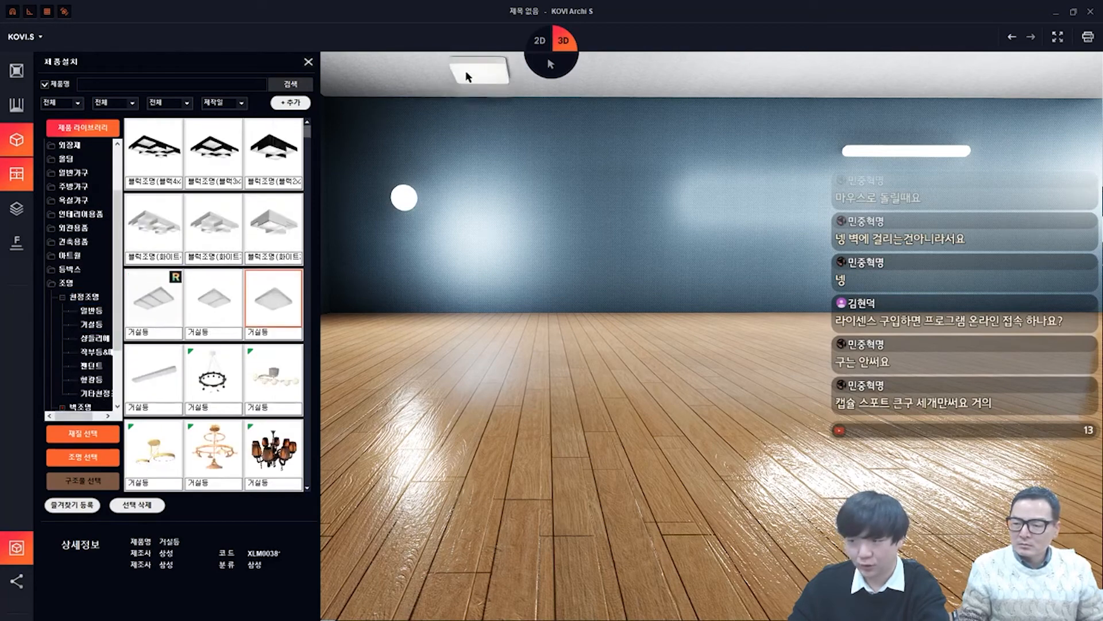
{"action": "left_click", "coordinate": [442, 84]}
{"action": "right_click", "coordinate": [509, 181]}
Apply the white emissive material (화이트발광) to the ceiling living-room light
{"action": "scroll", "coordinate": [464, 279], "scroll_direction": "up", "scroll_amount": 2}
{"action": "left_click", "coordinate": [463, 280]}
{"action": "scroll", "coordinate": [595, 292], "scroll_direction": "up", "scroll_amount": 3}
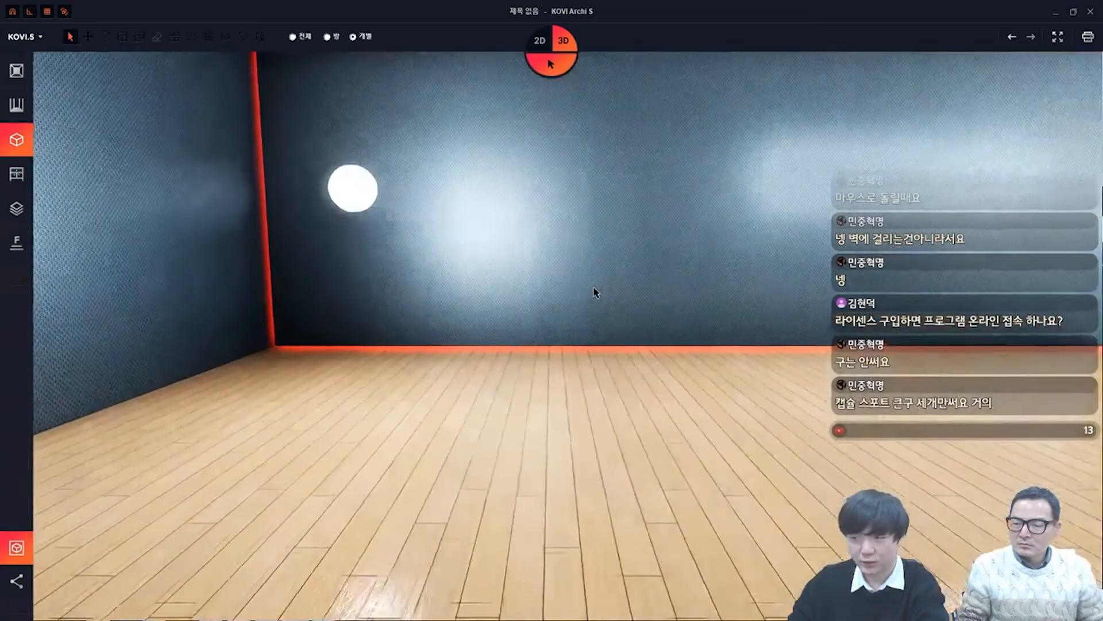
{"action": "right_click_drag", "start_coordinate": [595, 292], "coordinate": [573, 282]}
{"action": "scroll", "coordinate": [578, 310], "scroll_direction": "down", "scroll_amount": 2}
{"action": "double_click", "coordinate": [467, 93]}
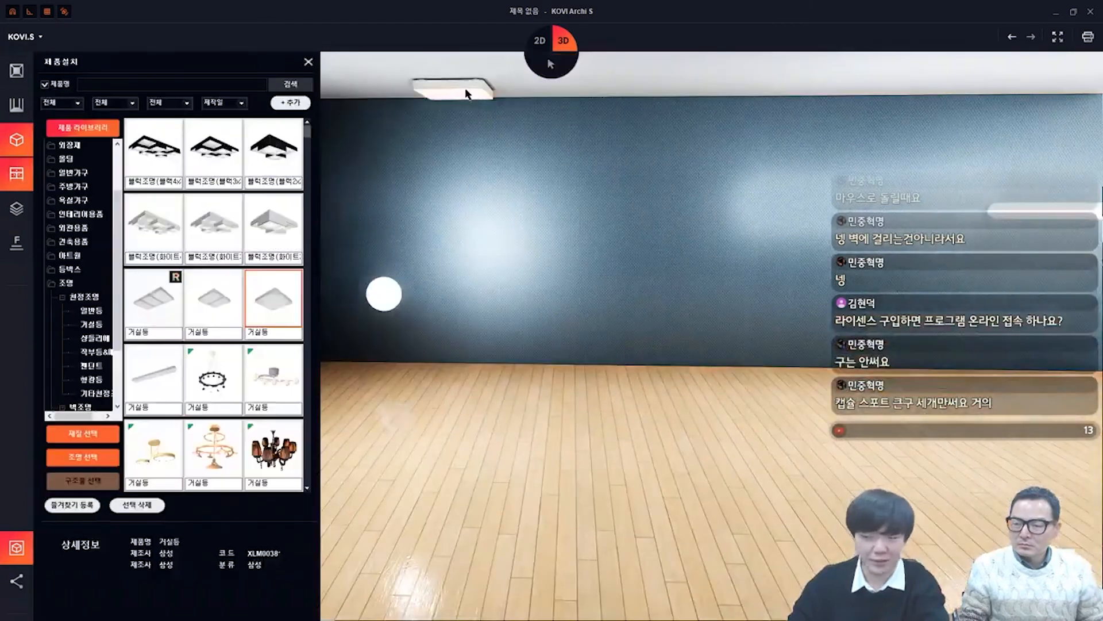
{"action": "left_click", "coordinate": [83, 434]}
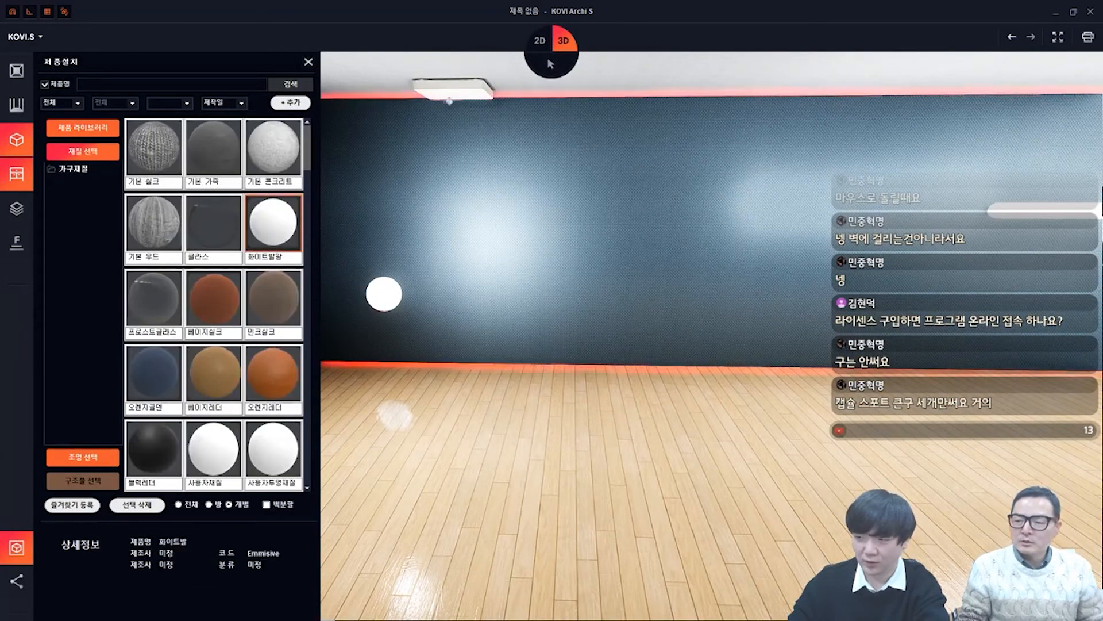
{"action": "right_click", "coordinate": [458, 90]}
Move the round diffuse light under the ceiling fixture and raise it to just below the fixture
{"action": "left_click_drag", "start_coordinate": [386, 292], "coordinate": [463, 437]}
{"action": "right_click", "coordinate": [464, 429]}
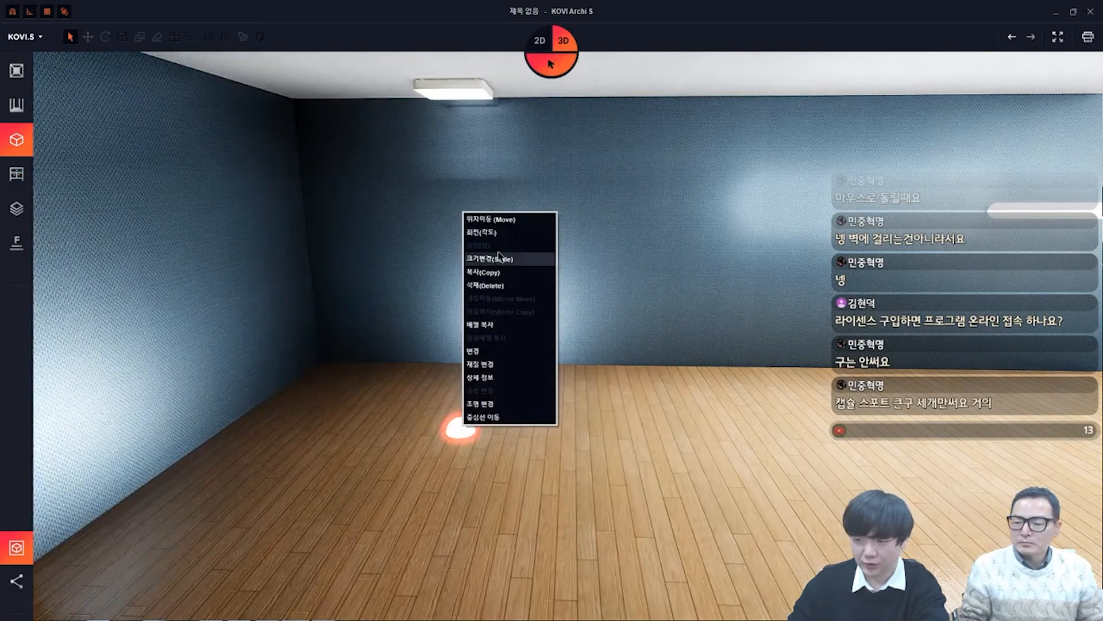
{"action": "left_click", "coordinate": [489, 219]}
{"action": "left_click_drag", "start_coordinate": [458, 363], "coordinate": [494, 63]}
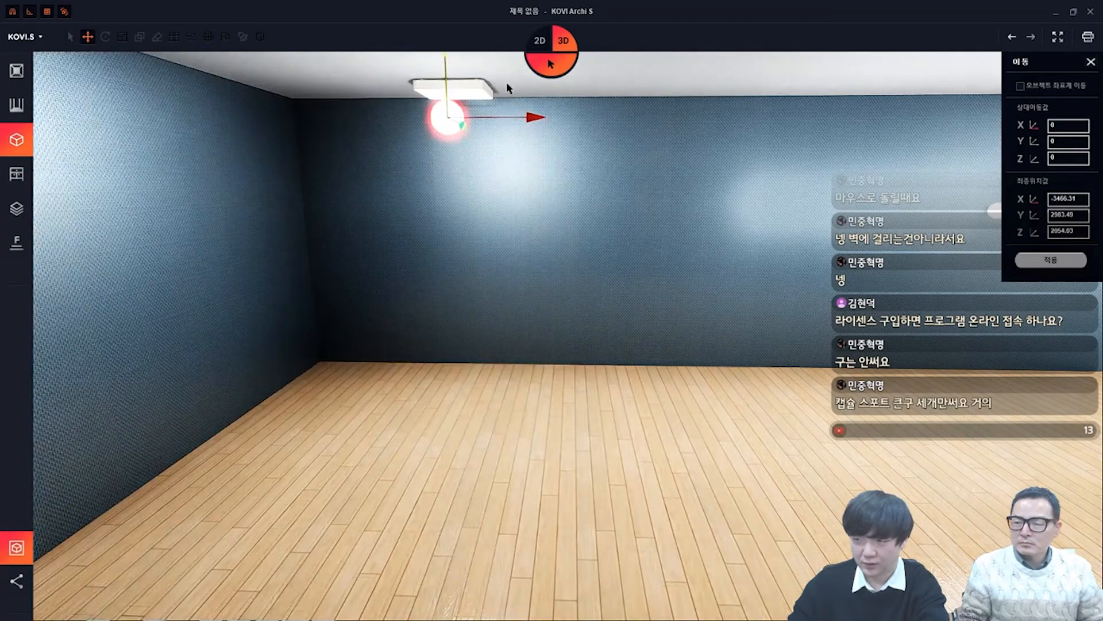
{"action": "middle_click_drag", "start_coordinate": [506, 82], "coordinate": [505, 365]}
{"action": "left_click_drag", "start_coordinate": [487, 371], "coordinate": [472, 341]}
{"action": "left_click_drag", "start_coordinate": [580, 384], "coordinate": [566, 382]}
{"action": "middle_click_drag", "start_coordinate": [566, 382], "coordinate": [586, 322]}
{"action": "key", "text": "Escape"}
Compare the ceiling fixture and wall lighting with the light bodies hidden and shown, from inside and above the room
{"action": "middle_click_drag", "start_coordinate": [658, 373], "coordinate": [658, 348]}
{"action": "left_click", "coordinate": [23, 175]}
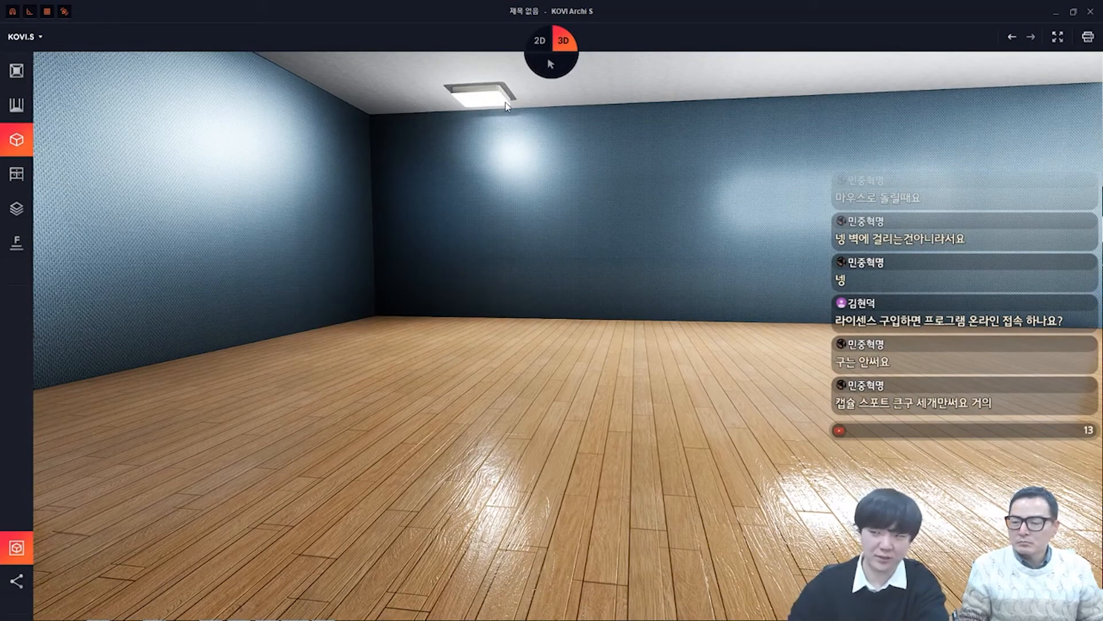
{"action": "key", "text": "space"}
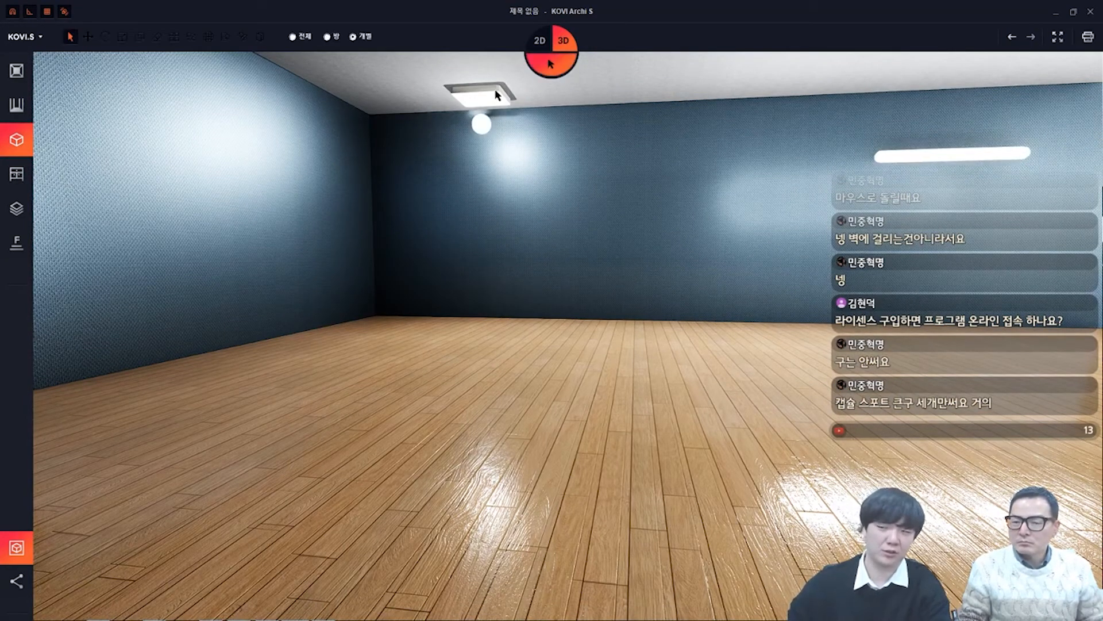
{"action": "left_click", "coordinate": [484, 125]}
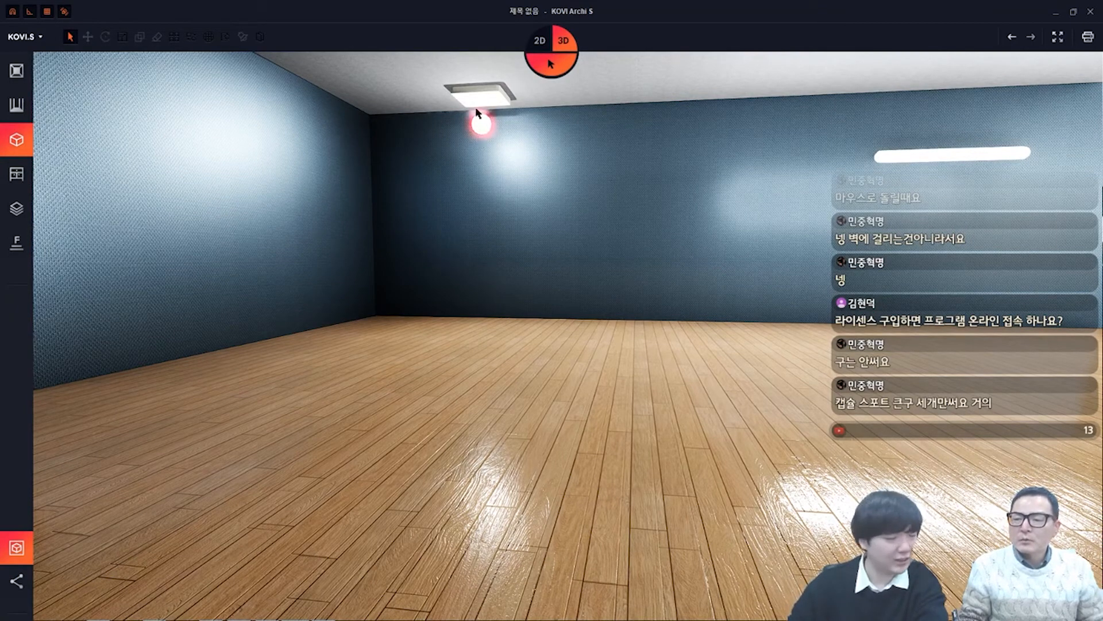
{"action": "key", "text": "space"}
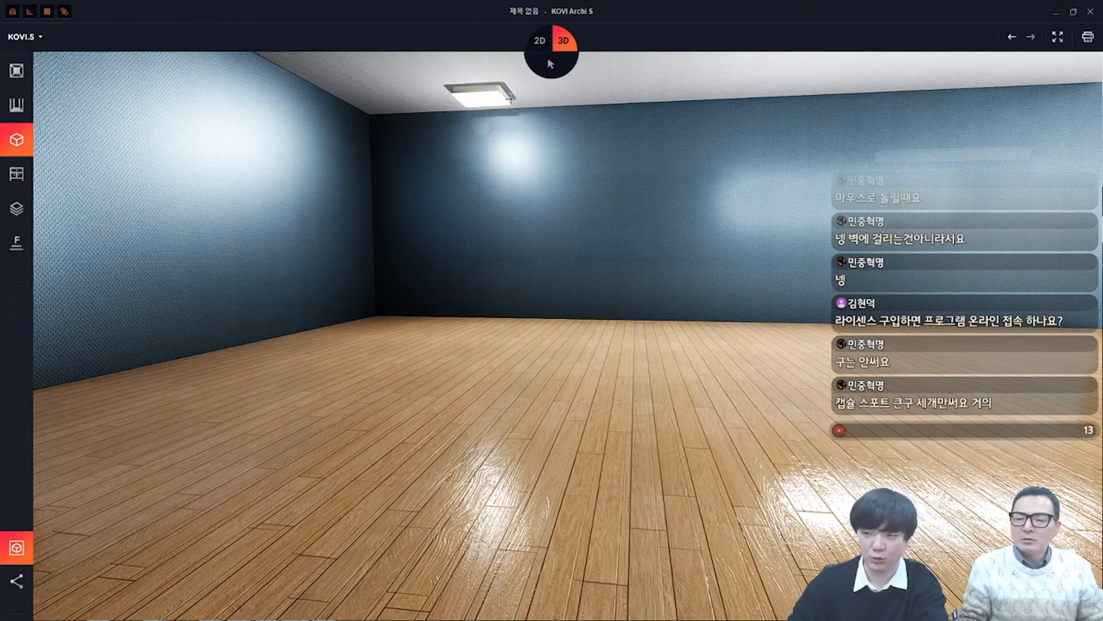
{"action": "key", "text": "space"}
{"action": "right_click_drag", "start_coordinate": [815, 205], "coordinate": [637, 265]}
{"action": "left_click_drag", "start_coordinate": [605, 317], "coordinate": [698, 166]}
{"action": "key", "text": "space"}
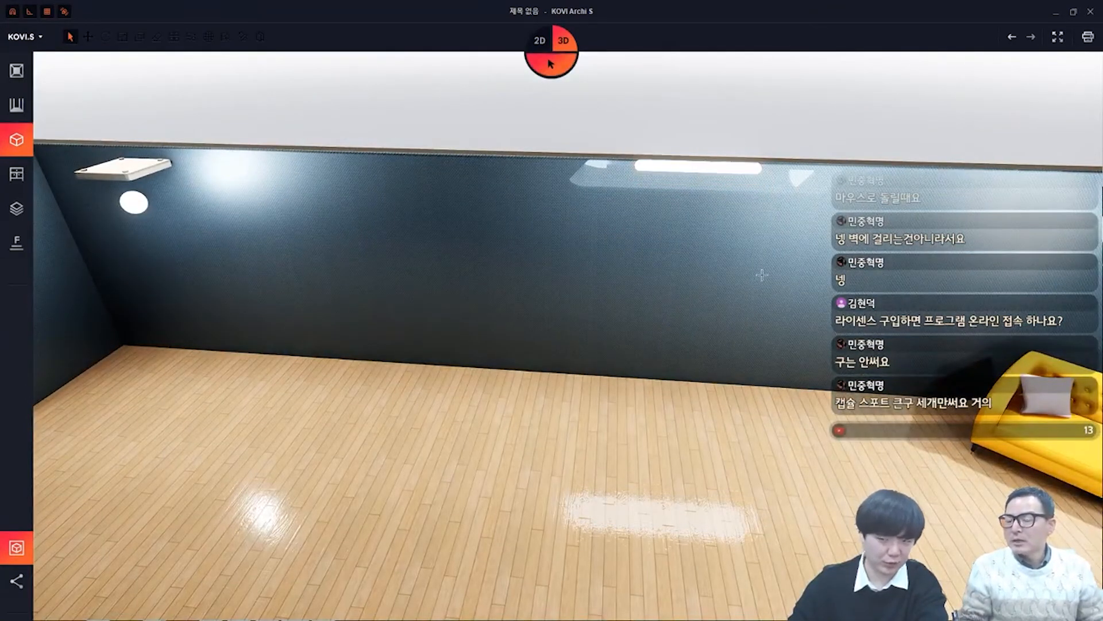
Delete the elongated light body at the top of the dark wall
{"action": "right_click_drag", "start_coordinate": [762, 275], "coordinate": [723, 93]}
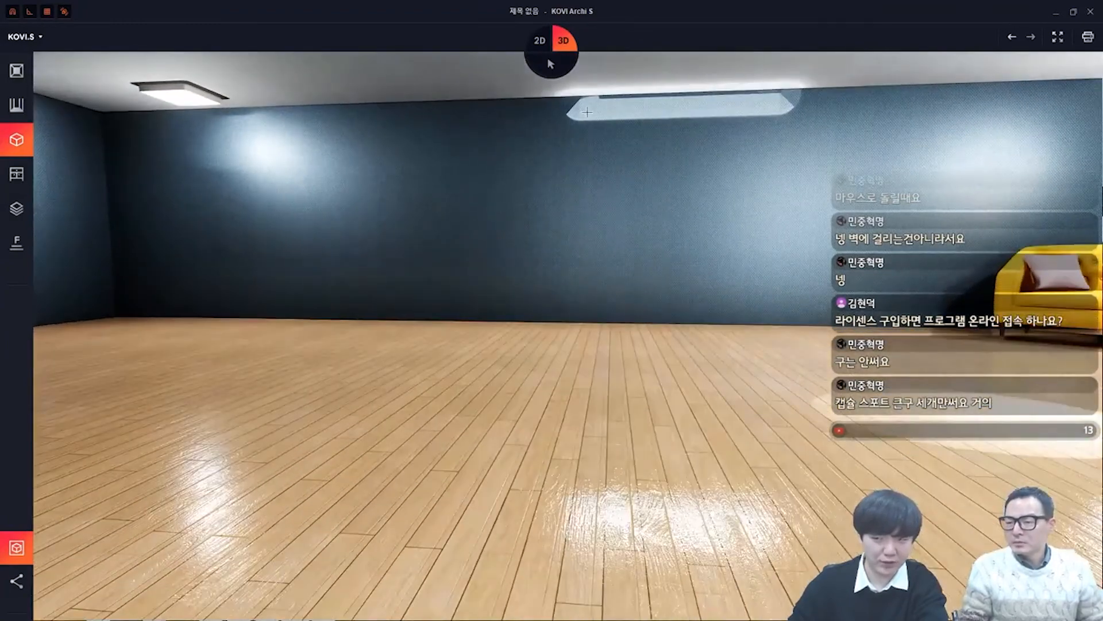
{"action": "key", "text": "space"}
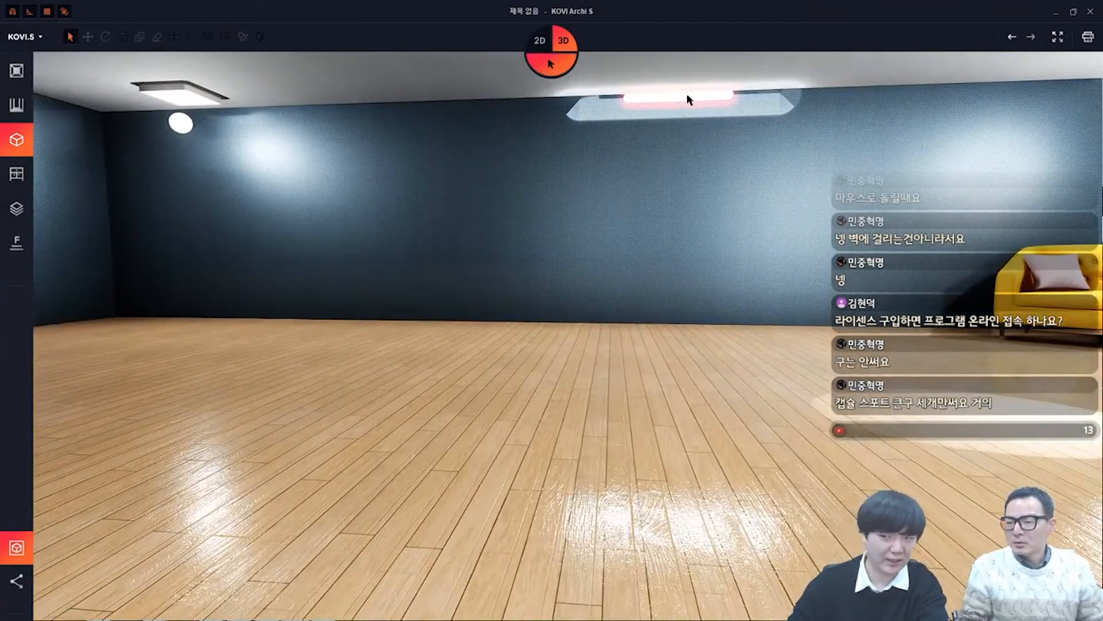
{"action": "key", "text": "ctrl+z"}
{"action": "left_click_drag", "start_coordinate": [684, 115], "coordinate": [639, 367]}
{"action": "key", "text": "Delete"}
{"action": "right_click_drag", "start_coordinate": [650, 365], "coordinate": [643, 293]}
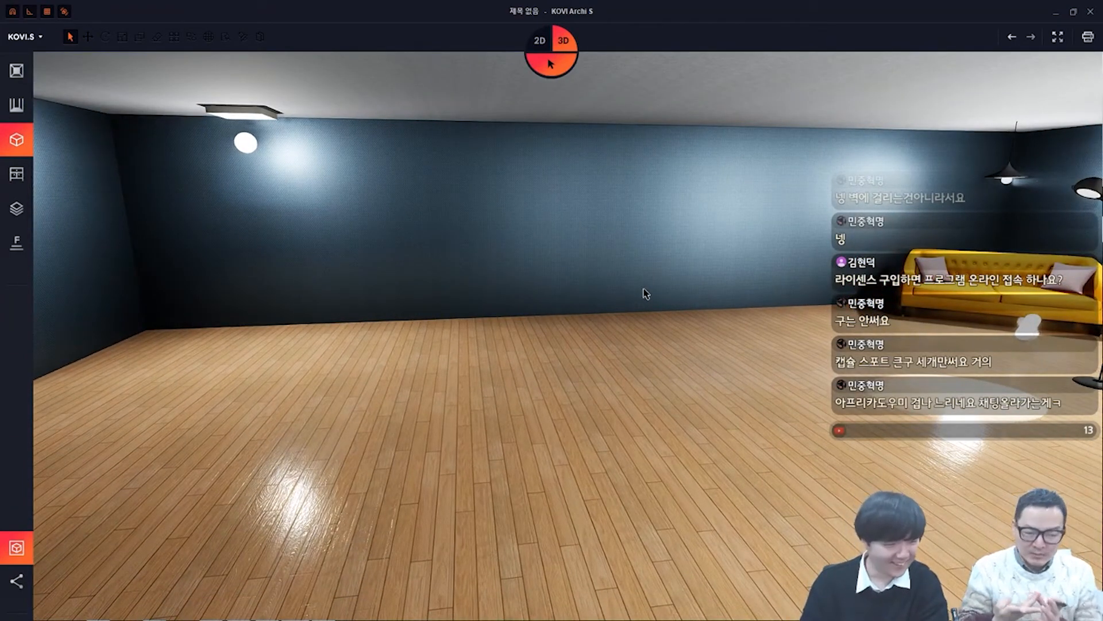
View the dark wall and remaining lighting from inside the room with the light bodies hidden
{"action": "left_click", "coordinate": [646, 292]}
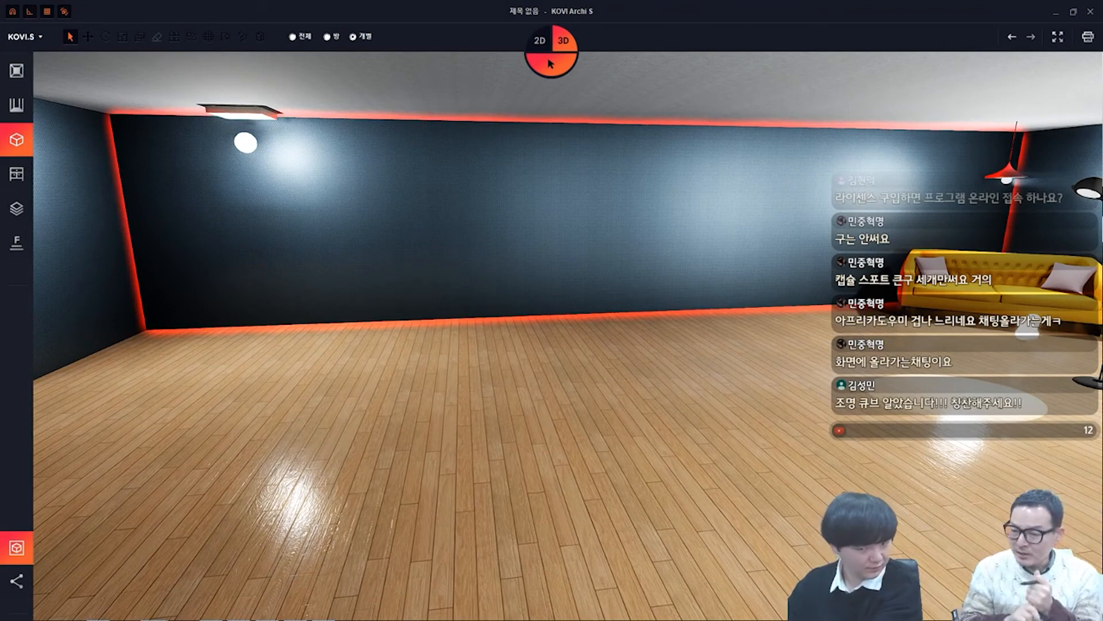
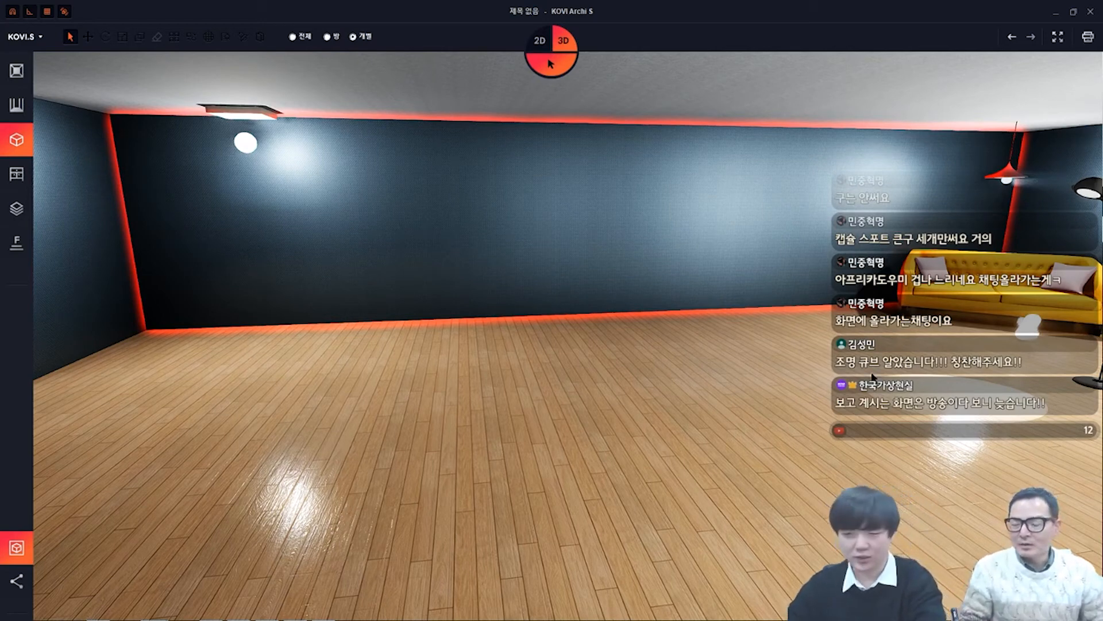
{"action": "key", "text": "w"}
{"action": "key", "text": "d"}
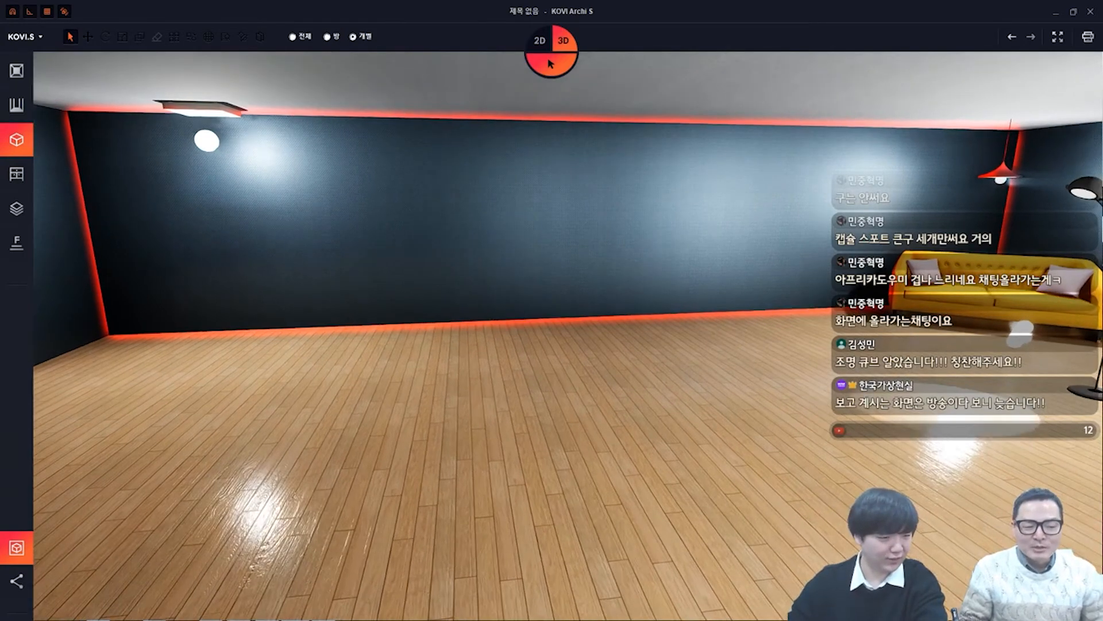
{"action": "key", "text": "space"}
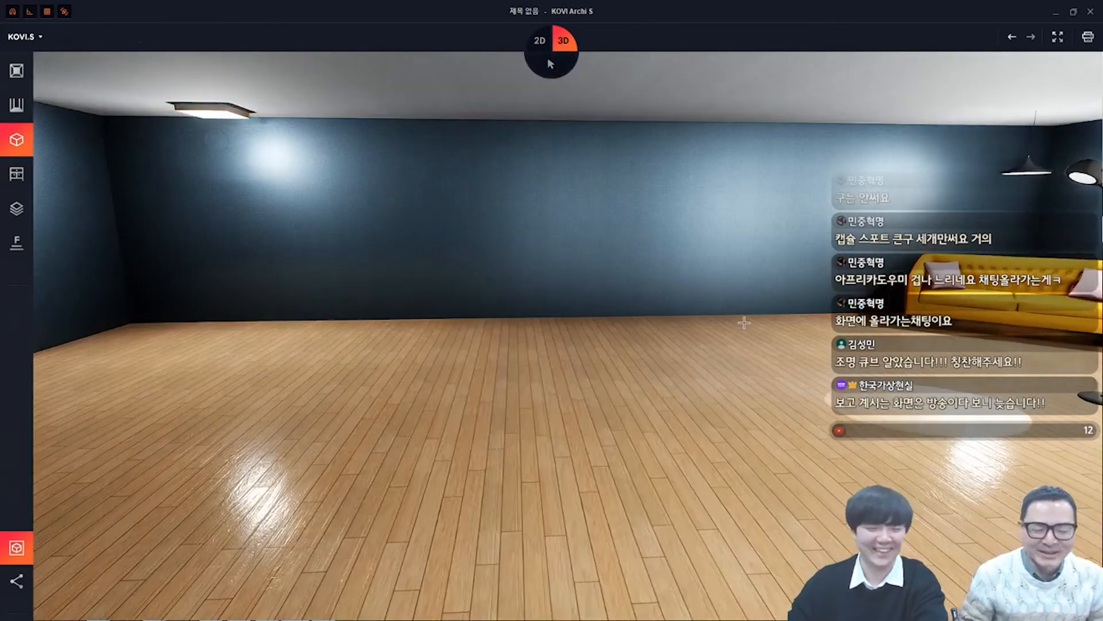
{"action": "key", "text": "w"}
{"action": "key", "text": "space"}
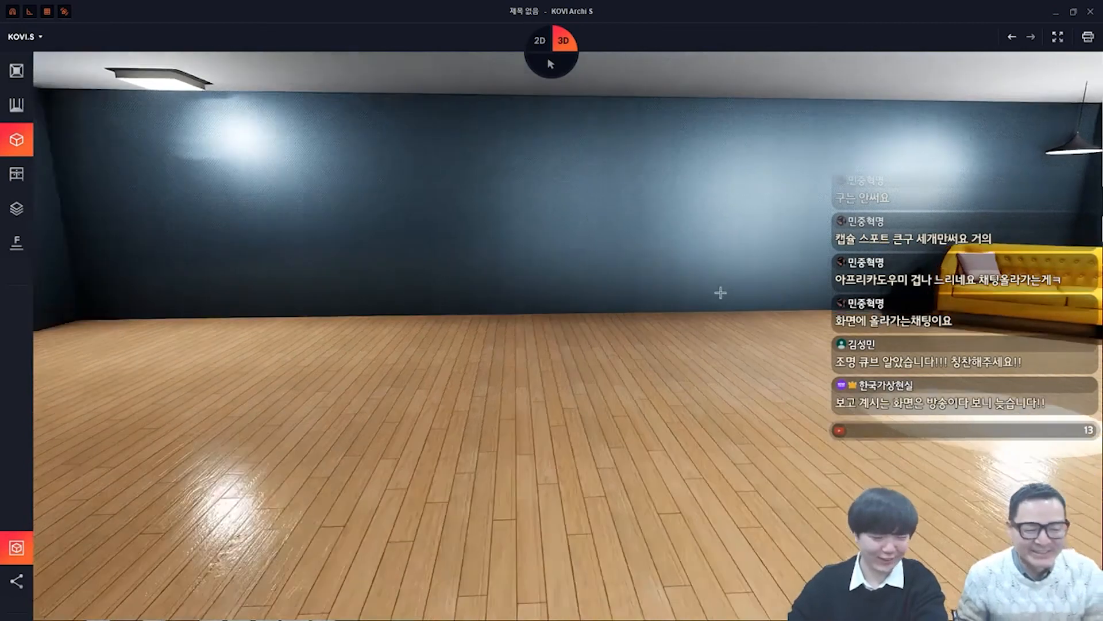
Place the wide black pendant lamp (인테리어조명) from the lighting (조명) library on the ceiling in front of the dark wall
{"action": "left_click", "coordinate": [8, 179]}
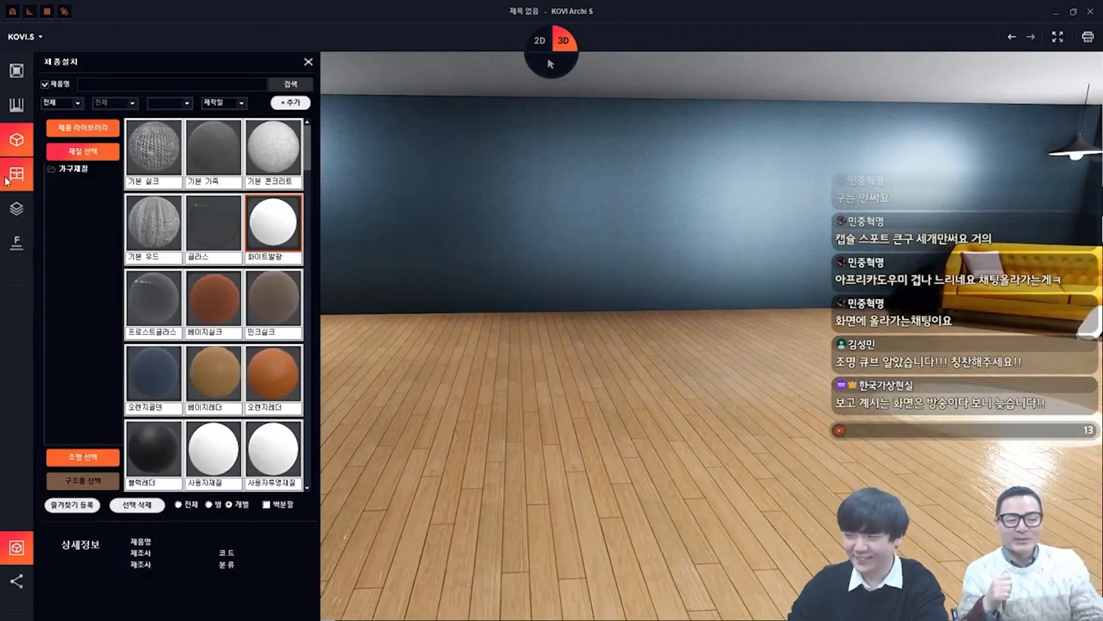
{"action": "left_click", "coordinate": [87, 454]}
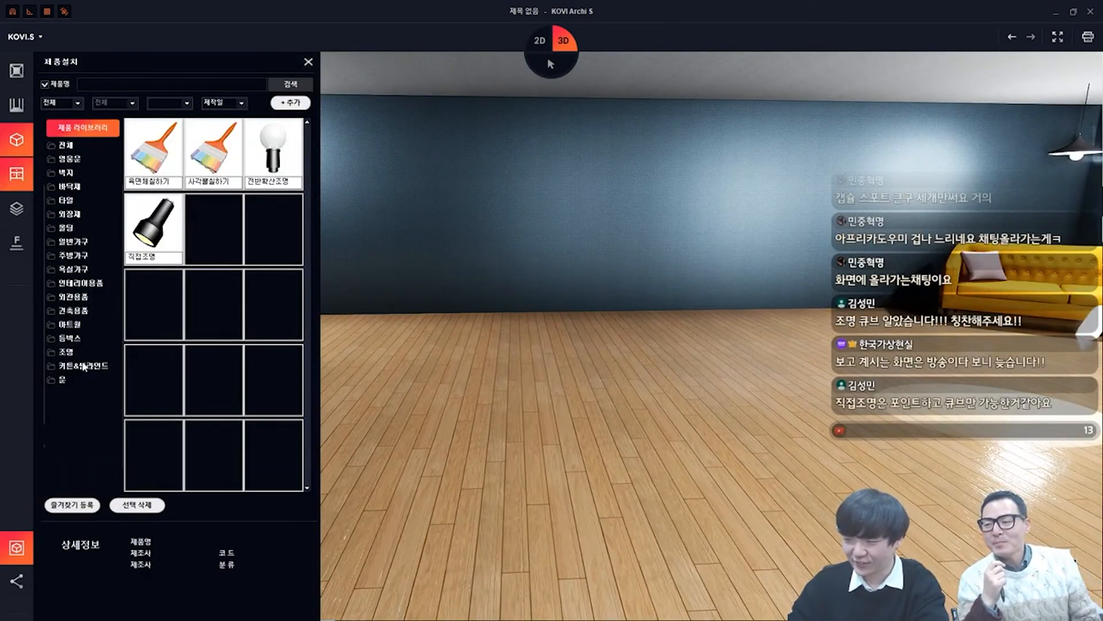
{"action": "left_click", "coordinate": [66, 352]}
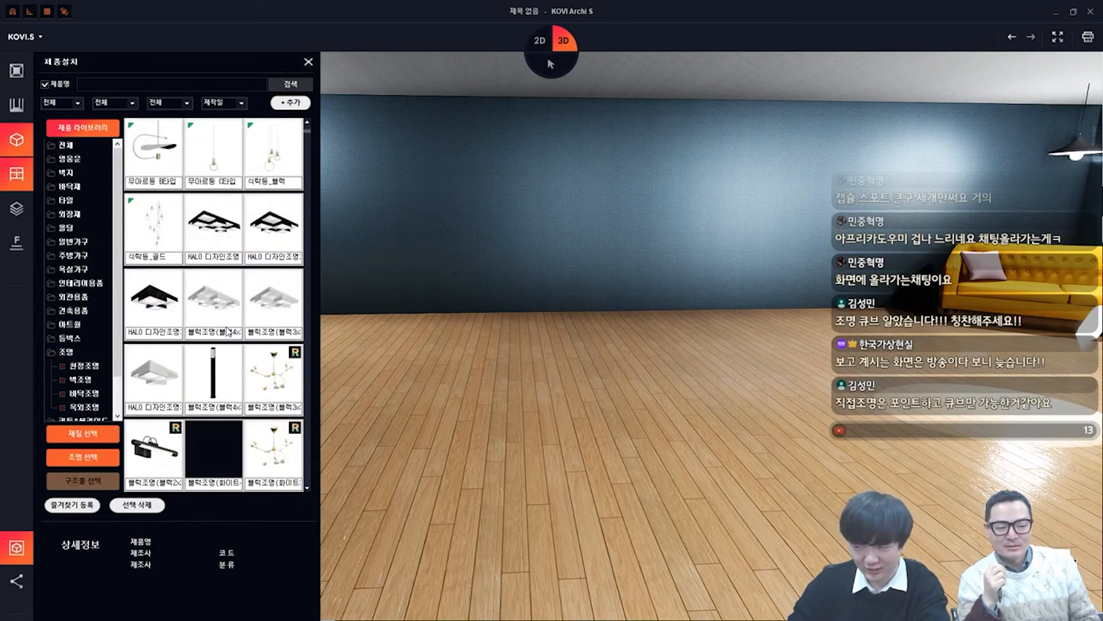
{"action": "scroll", "coordinate": [228, 332], "scroll_direction": "down", "scroll_amount": 5}
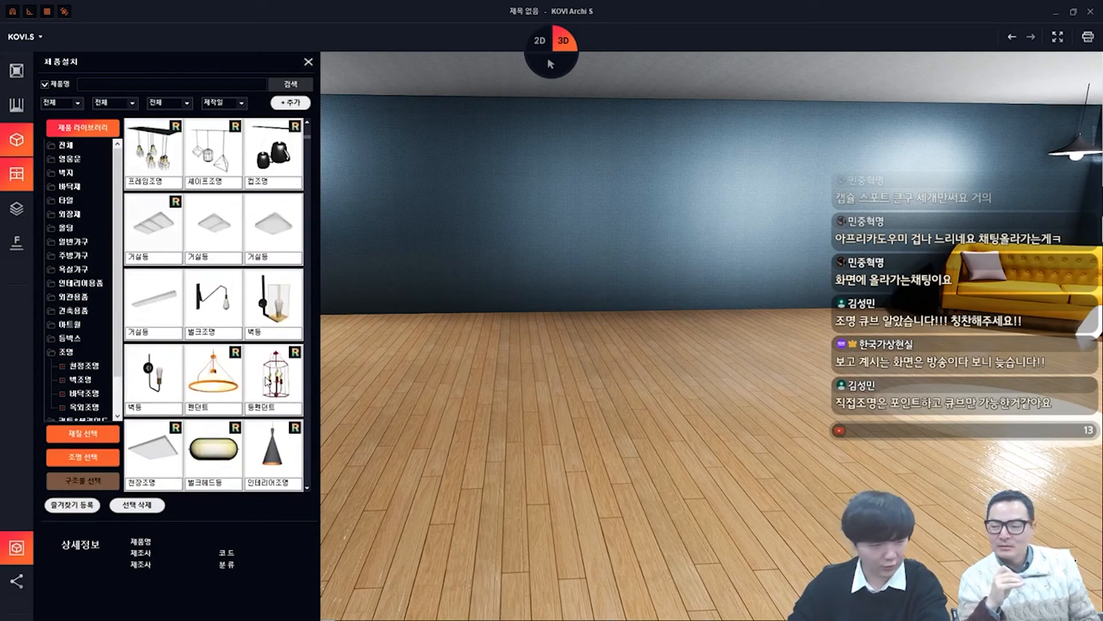
{"action": "left_click", "coordinate": [226, 322]}
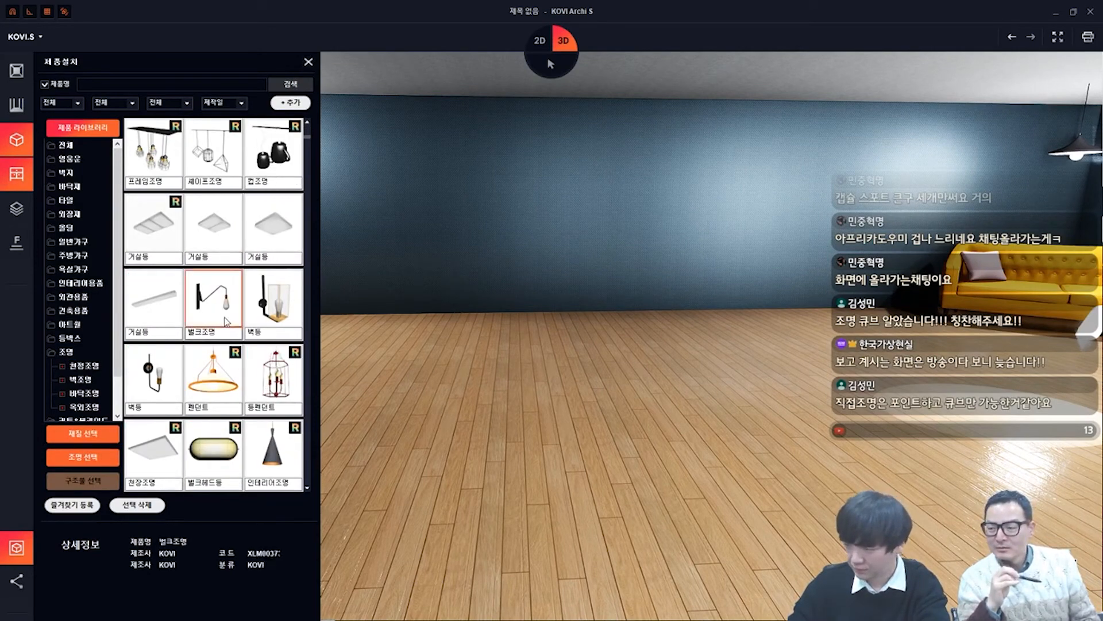
{"action": "scroll", "coordinate": [257, 378], "scroll_direction": "down", "scroll_amount": 1}
{"action": "left_click", "coordinate": [213, 452]}
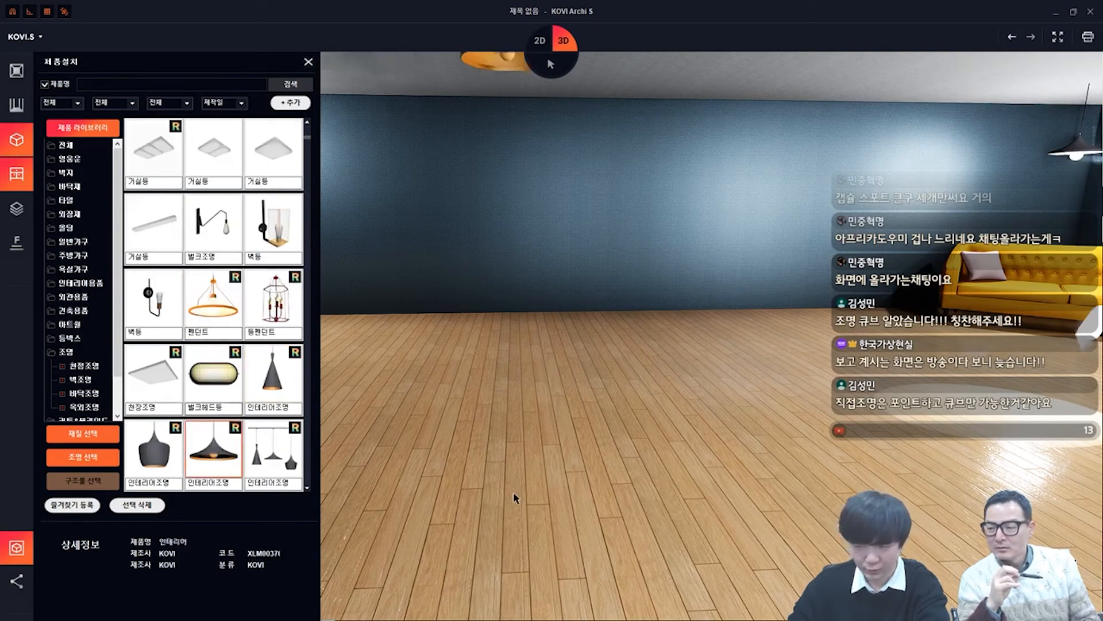
{"action": "left_click", "coordinate": [623, 375]}
{"action": "scroll", "coordinate": [624, 179], "scroll_direction": "up", "scroll_amount": 3}
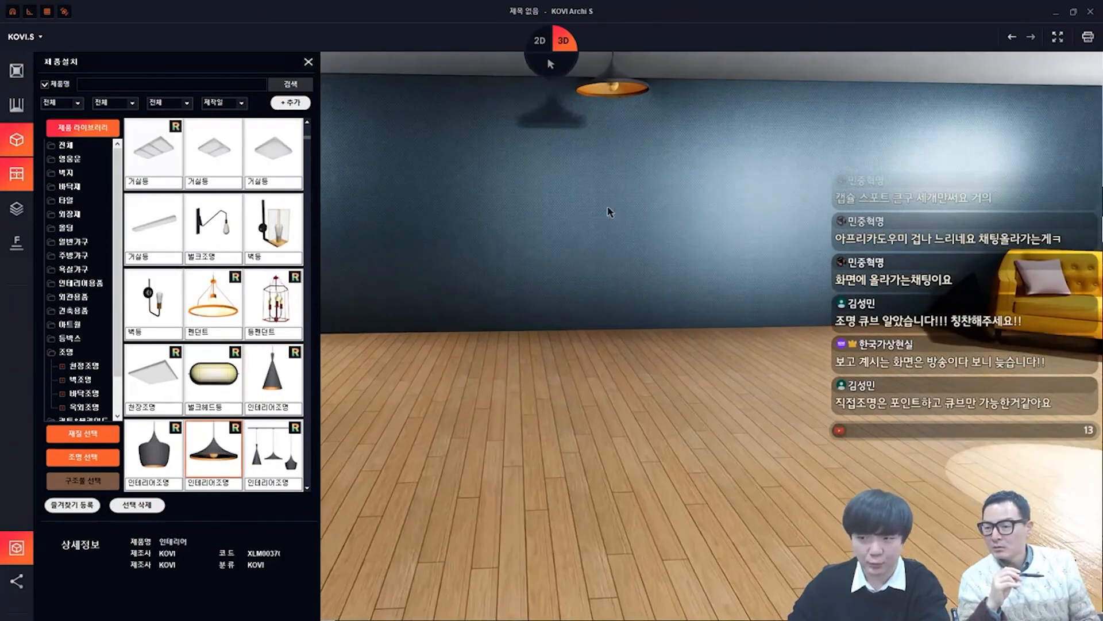
{"action": "middle_click_drag", "start_coordinate": [590, 306], "coordinate": [541, 300]}
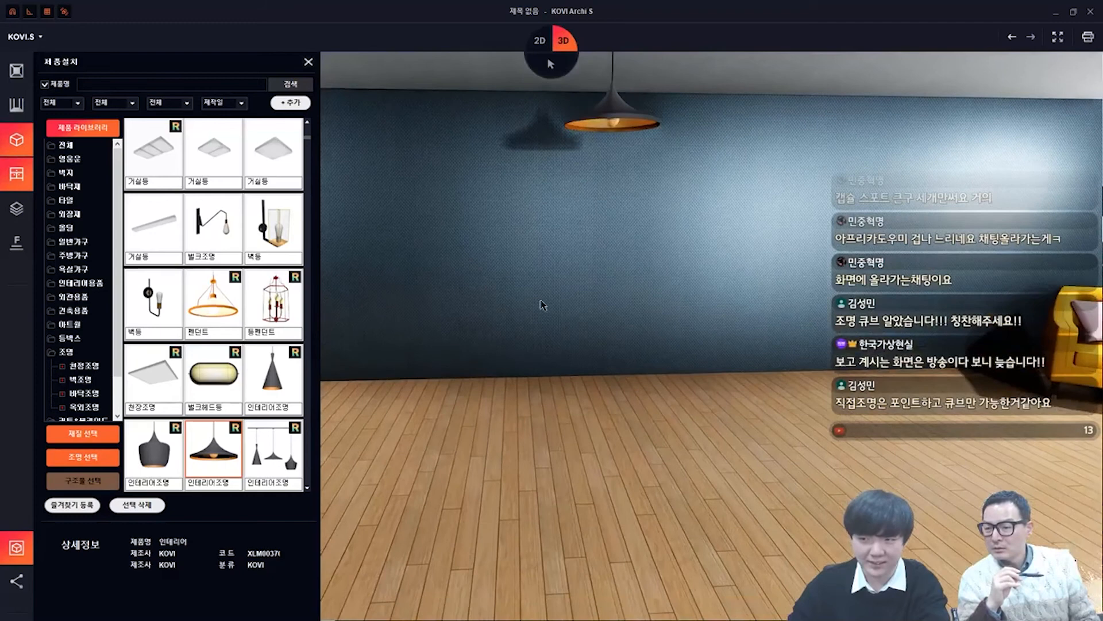
Try the white emissive material (화이트발광) on the pendant lamp's inner shade and undo it
{"action": "left_click", "coordinate": [86, 433]}
{"action": "left_click", "coordinate": [272, 228]}
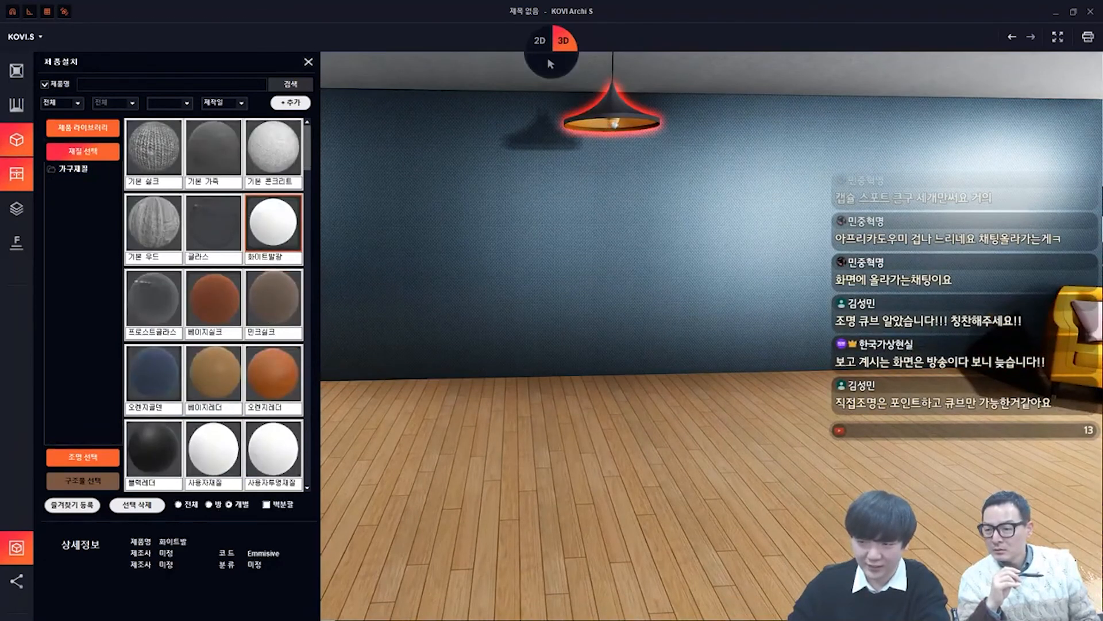
{"action": "left_click", "coordinate": [614, 122]}
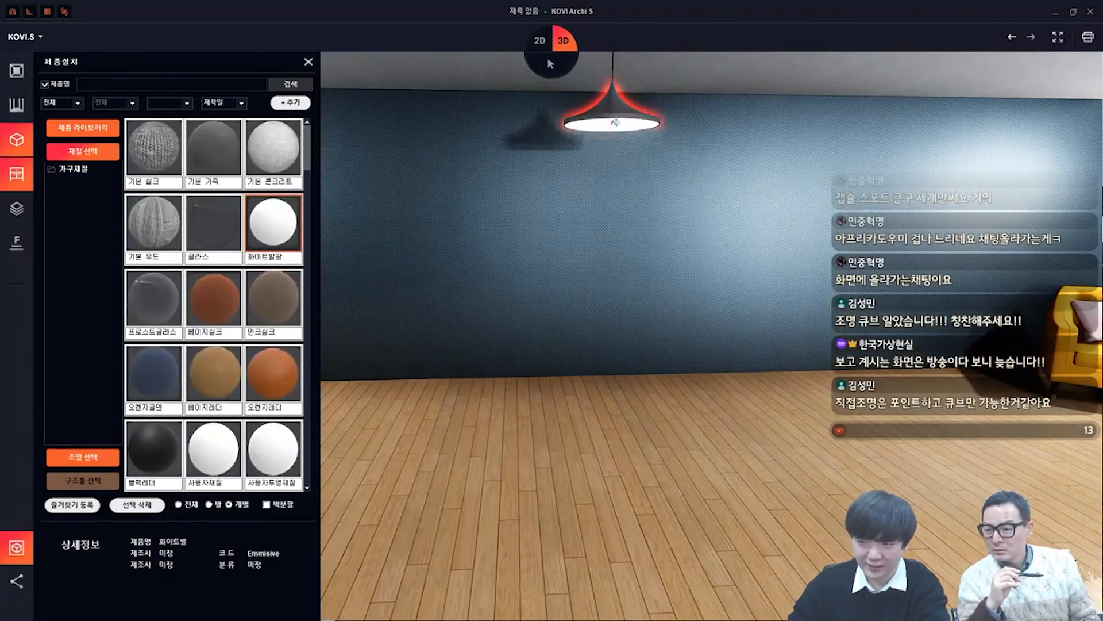
{"action": "left_click", "coordinate": [1012, 39]}
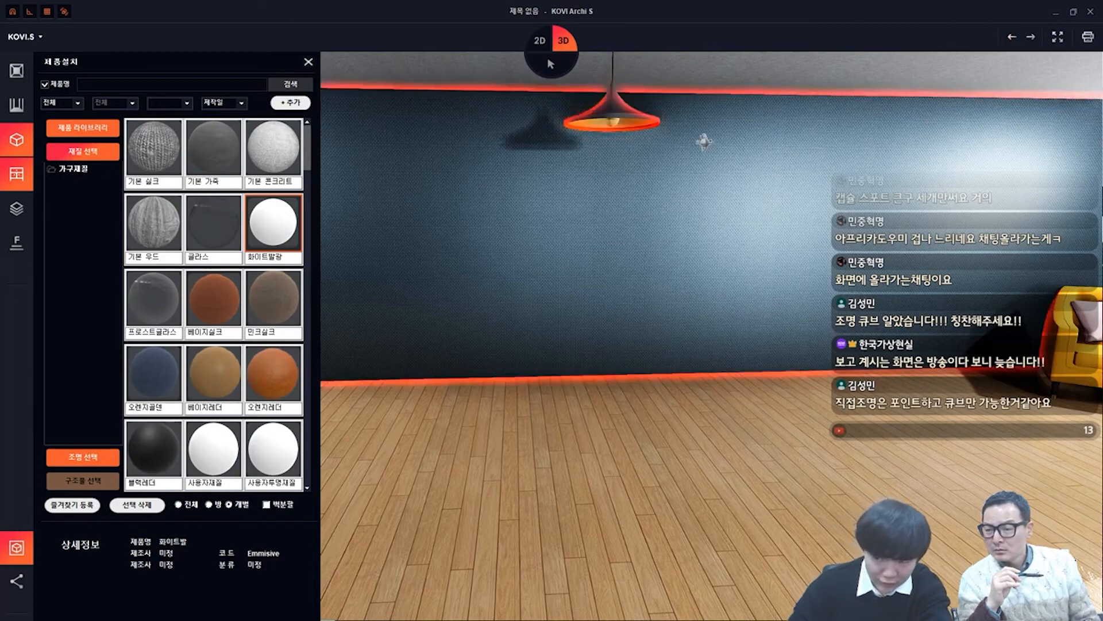
{"action": "mouse_move", "coordinate": [704, 140]}
{"action": "middle_mouse_down"}
{"action": "mouse_move", "coordinate": [712, 133]}
{"action": "mouse_move", "coordinate": [712, 145]}
{"action": "middle_mouse_up"}
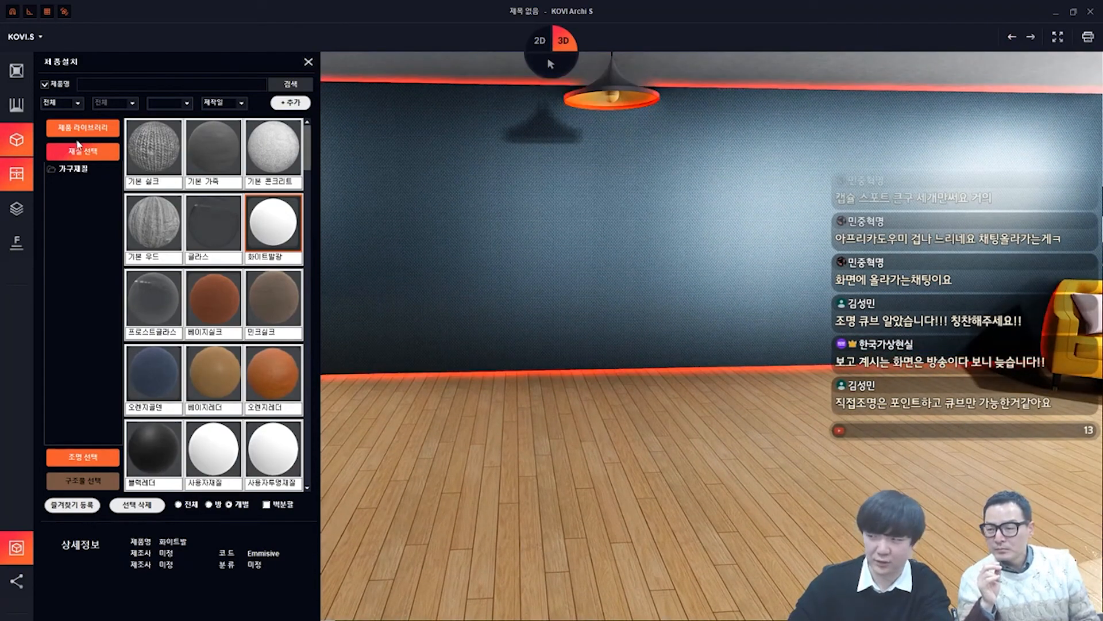
Search the product library for 도형 and place the sphere shape on the floor below the pendant lamp
{"action": "left_click", "coordinate": [78, 129]}
{"action": "left_click", "coordinate": [234, 84]}
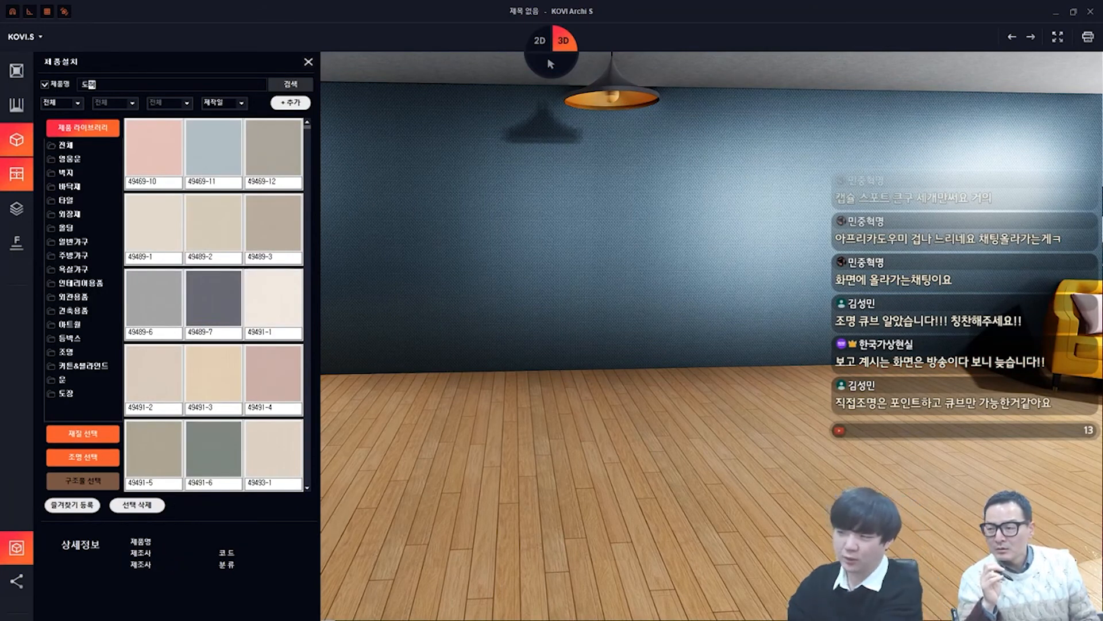
{"action": "key", "text": "Return"}
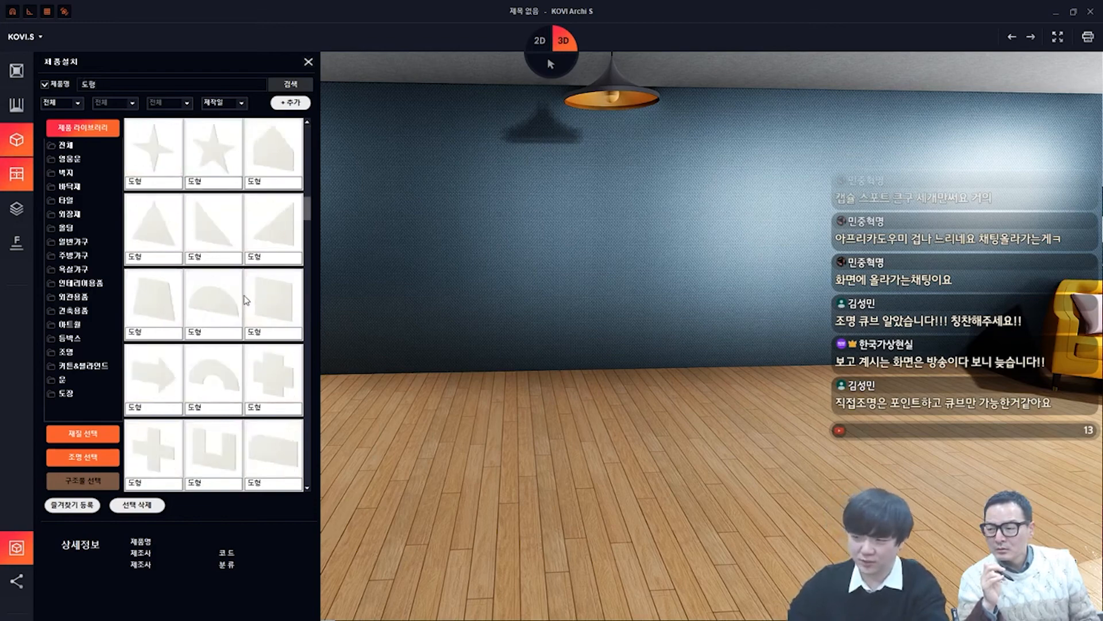
{"action": "scroll", "coordinate": [274, 312], "scroll_direction": "down", "scroll_amount": 2}
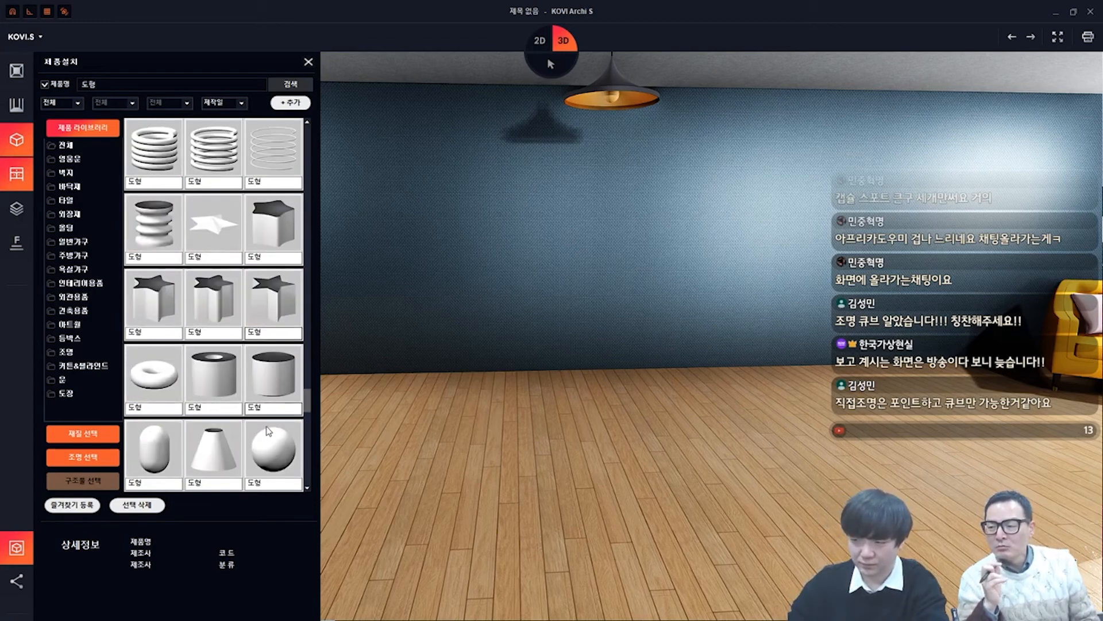
{"action": "left_click", "coordinate": [274, 448]}
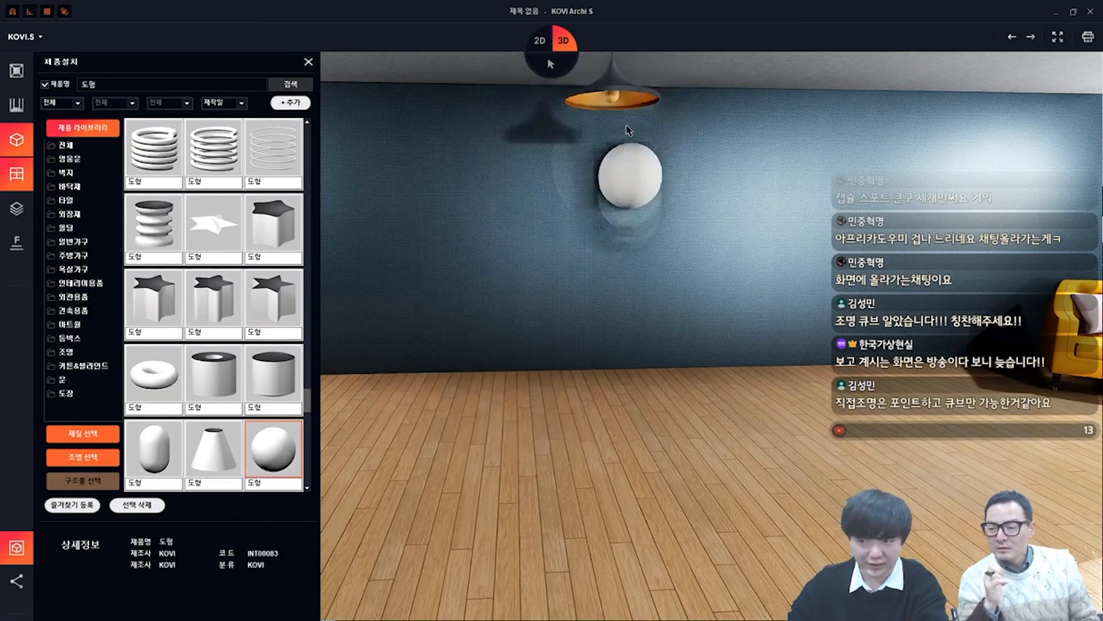
{"action": "left_click", "coordinate": [619, 451]}
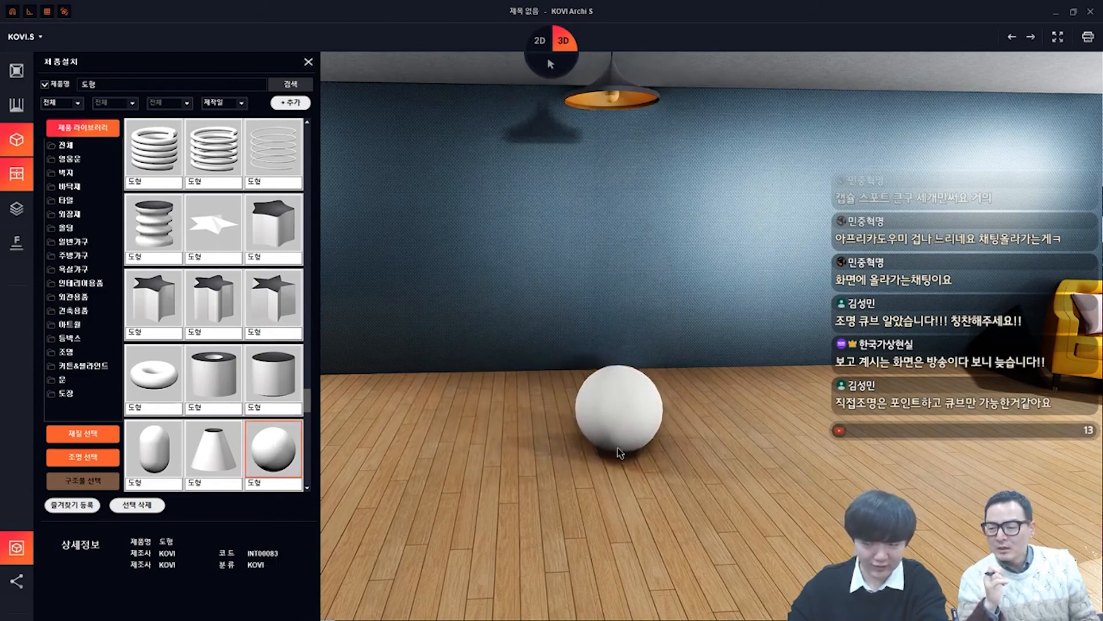
Scale the sphere uniformly by about 0.21, to about 105 in each direction
{"action": "right_click", "coordinate": [644, 397]}
{"action": "left_click", "coordinate": [683, 234]}
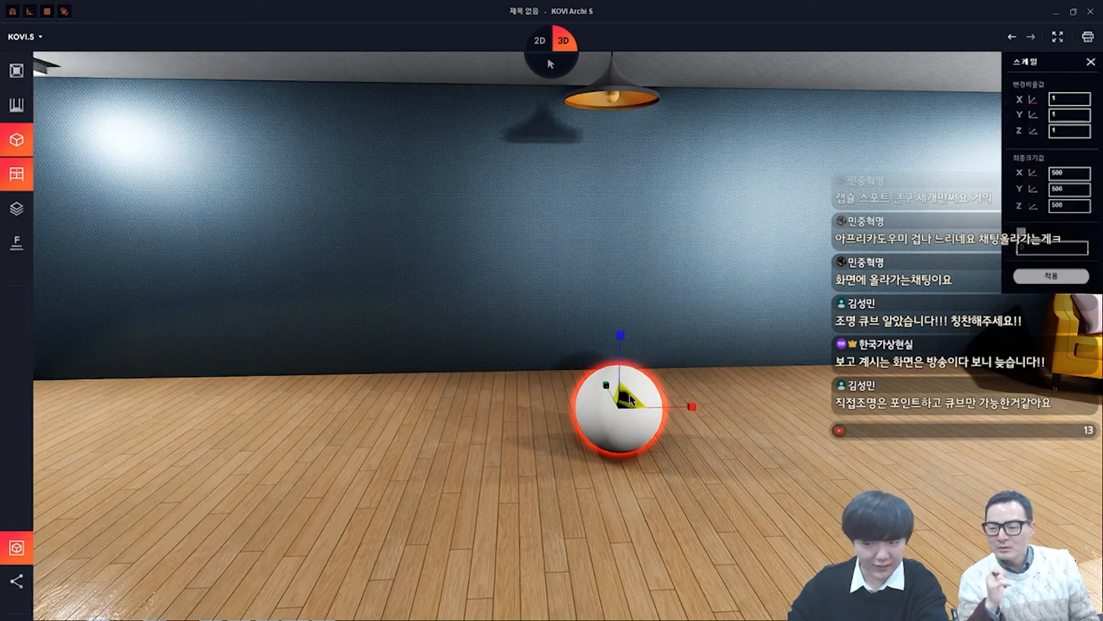
{"action": "left_click_drag", "start_coordinate": [627, 396], "coordinate": [611, 422]}
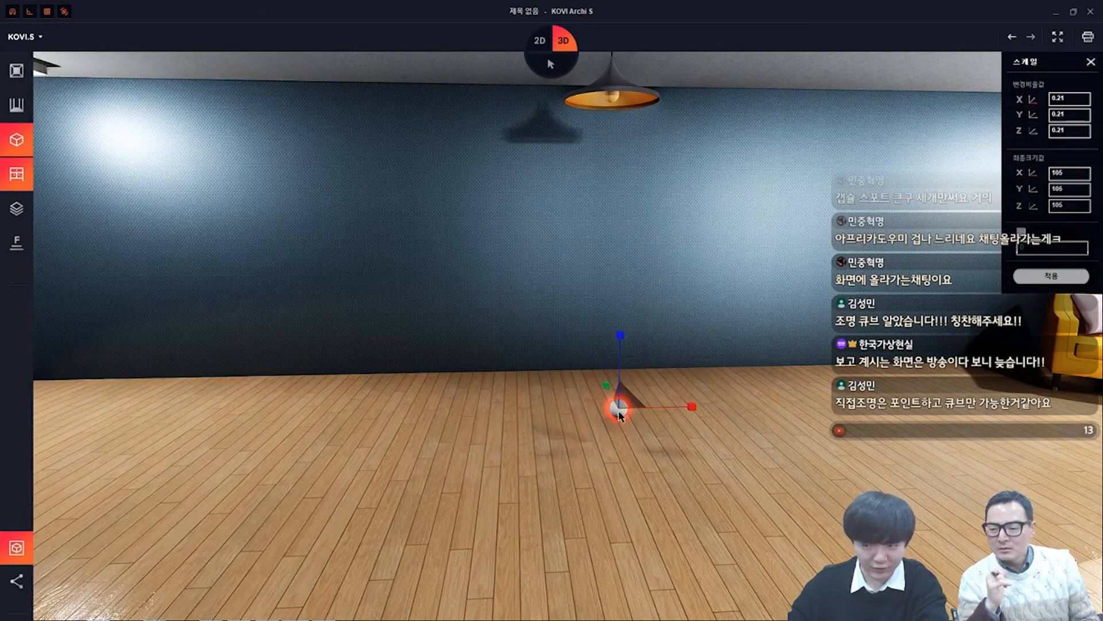
{"action": "key", "text": "Escape"}
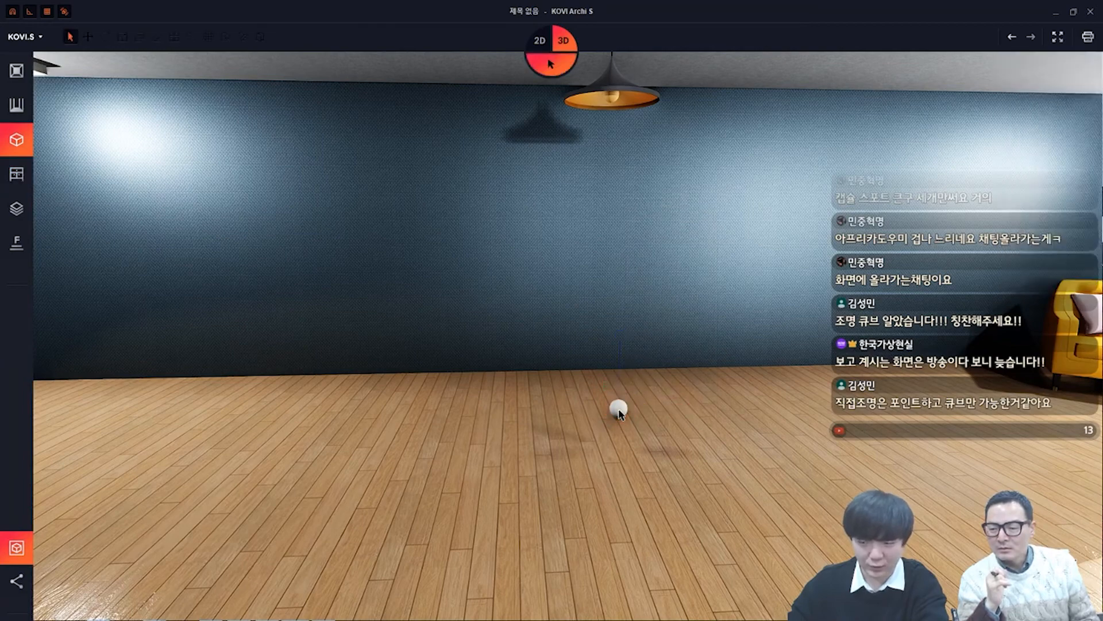
Apply the white emissive material (화이트발광) to the small sphere on the floor
{"action": "left_click", "coordinate": [31, 178]}
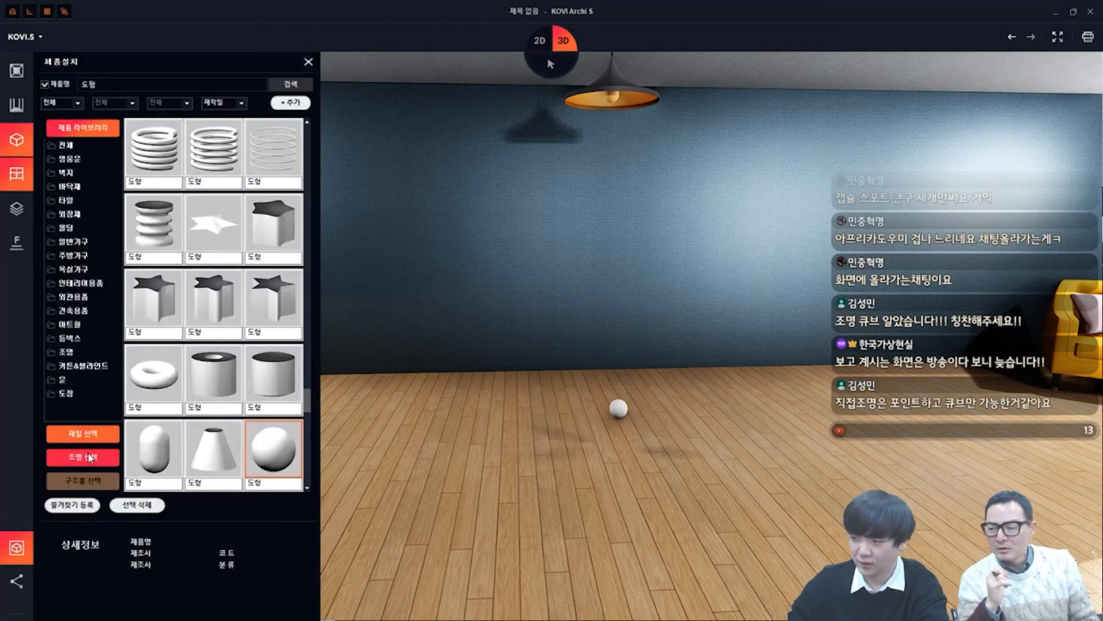
{"action": "left_click", "coordinate": [97, 436]}
{"action": "left_click", "coordinate": [272, 238]}
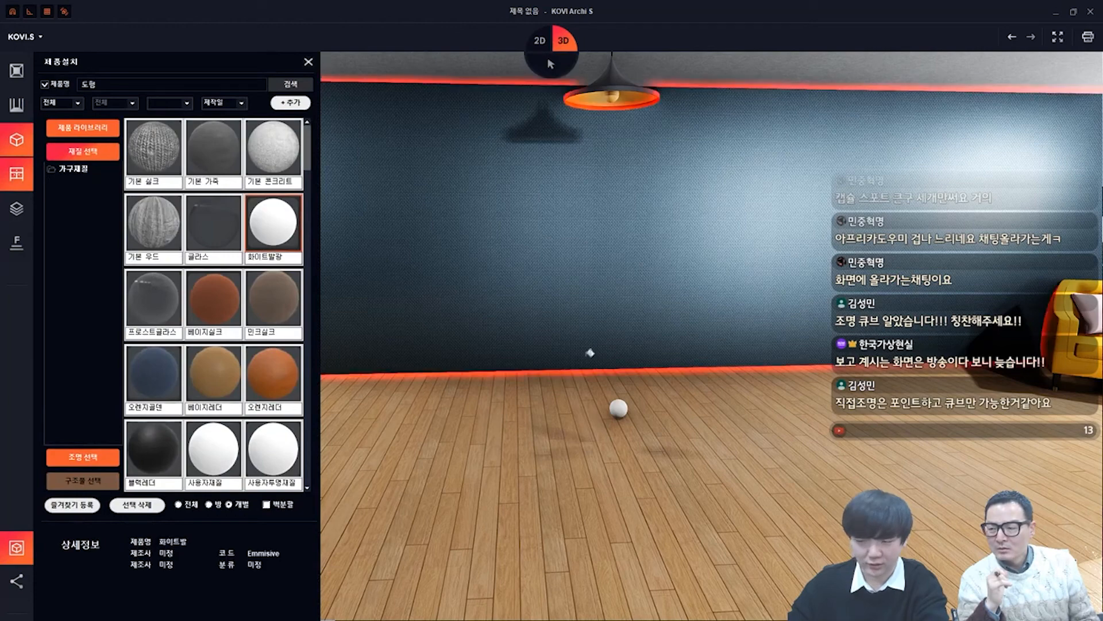
{"action": "left_click", "coordinate": [624, 409]}
Move the emissive sphere up into the pendant lamp's shade, to about X 256, Y 1999, Z 1799
{"action": "right_click", "coordinate": [626, 411]}
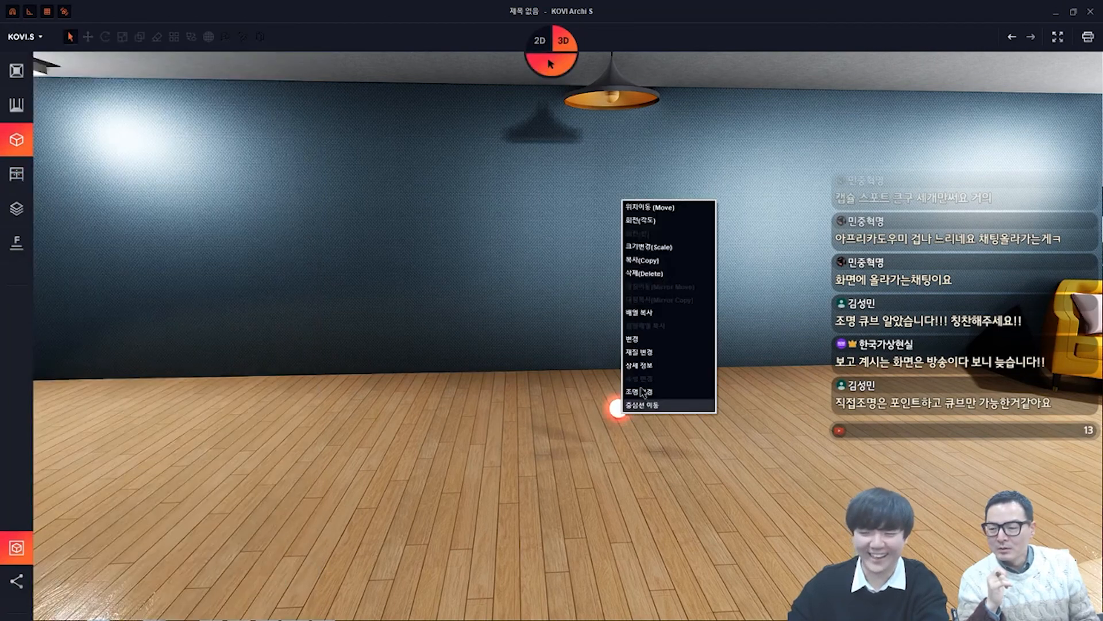
{"action": "left_click", "coordinate": [649, 217]}
{"action": "left_click_drag", "start_coordinate": [623, 333], "coordinate": [620, 437]}
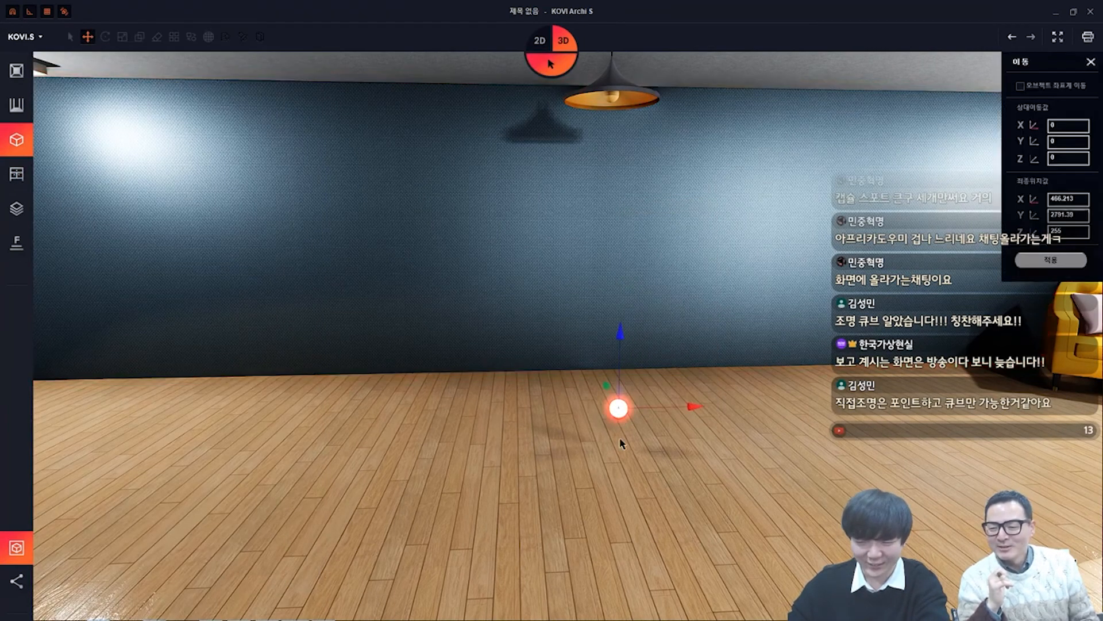
{"action": "middle_click_drag", "start_coordinate": [619, 437], "coordinate": [692, 408]}
{"action": "left_click_drag", "start_coordinate": [727, 326], "coordinate": [747, 62]}
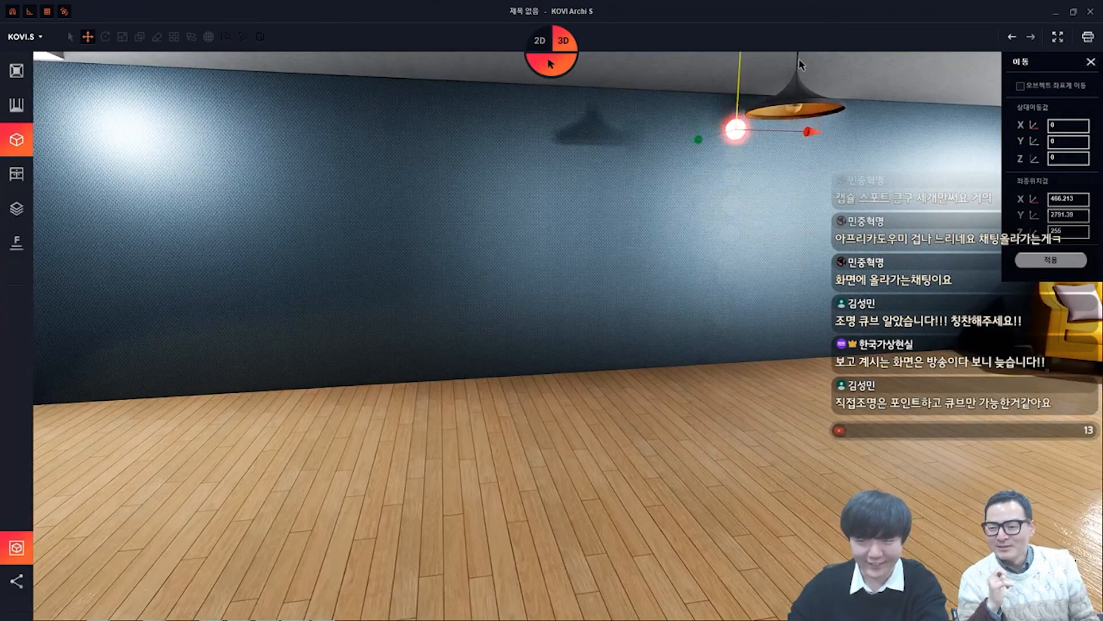
{"action": "middle_click_drag", "start_coordinate": [798, 60], "coordinate": [779, 388]}
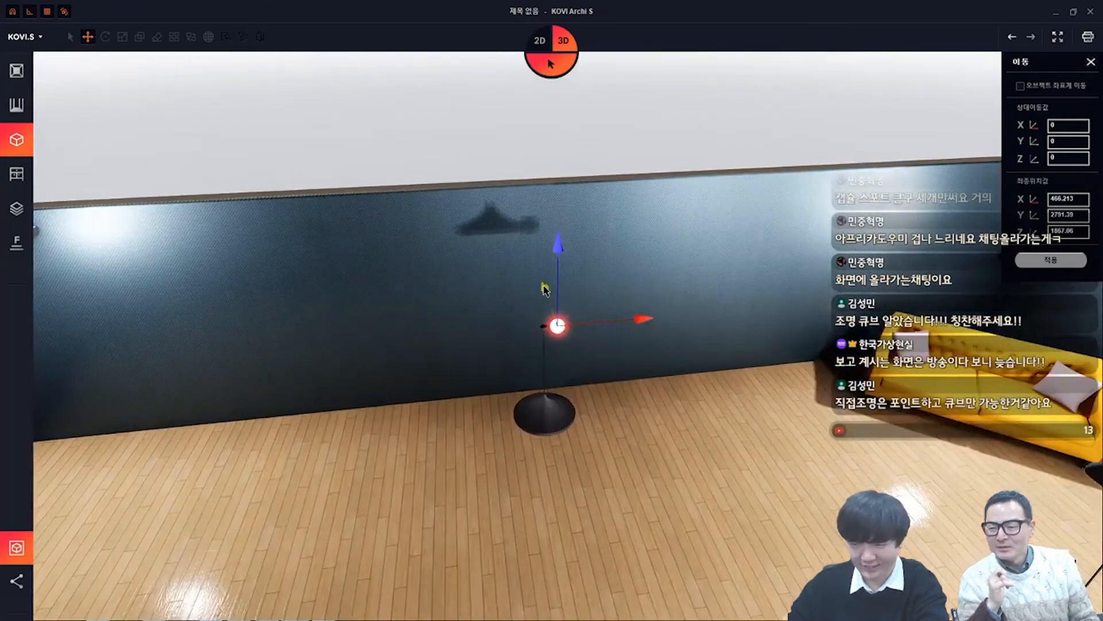
{"action": "left_click_drag", "start_coordinate": [545, 289], "coordinate": [566, 469]}
{"action": "left_click_drag", "start_coordinate": [689, 384], "coordinate": [660, 388]}
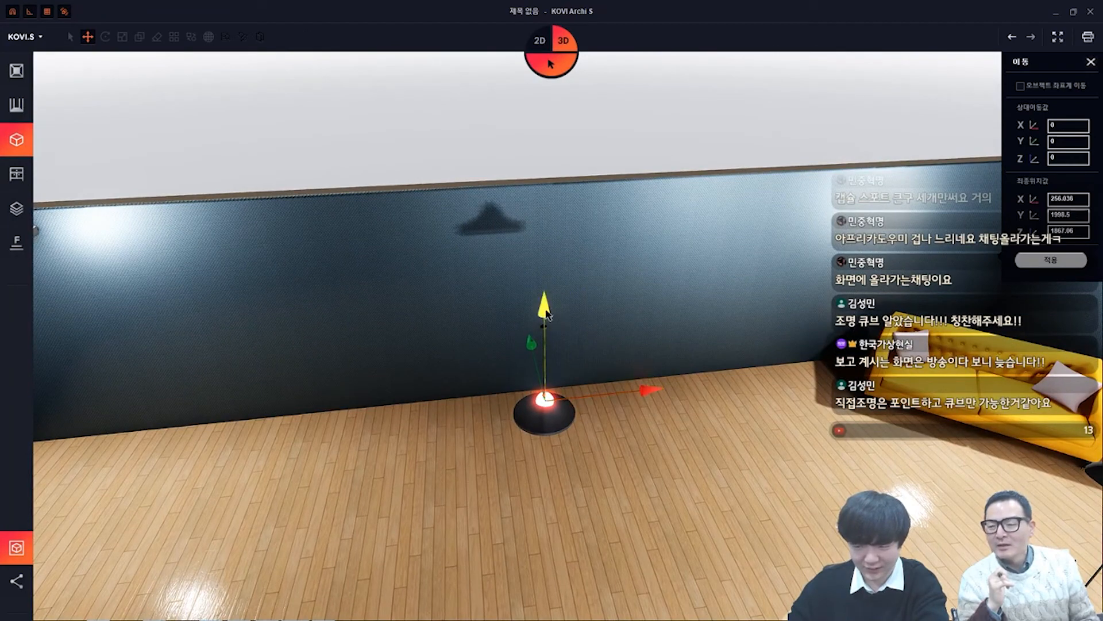
{"action": "left_click_drag", "start_coordinate": [546, 312], "coordinate": [547, 326]}
{"action": "right_click_drag", "start_coordinate": [659, 379], "coordinate": [659, 342]}
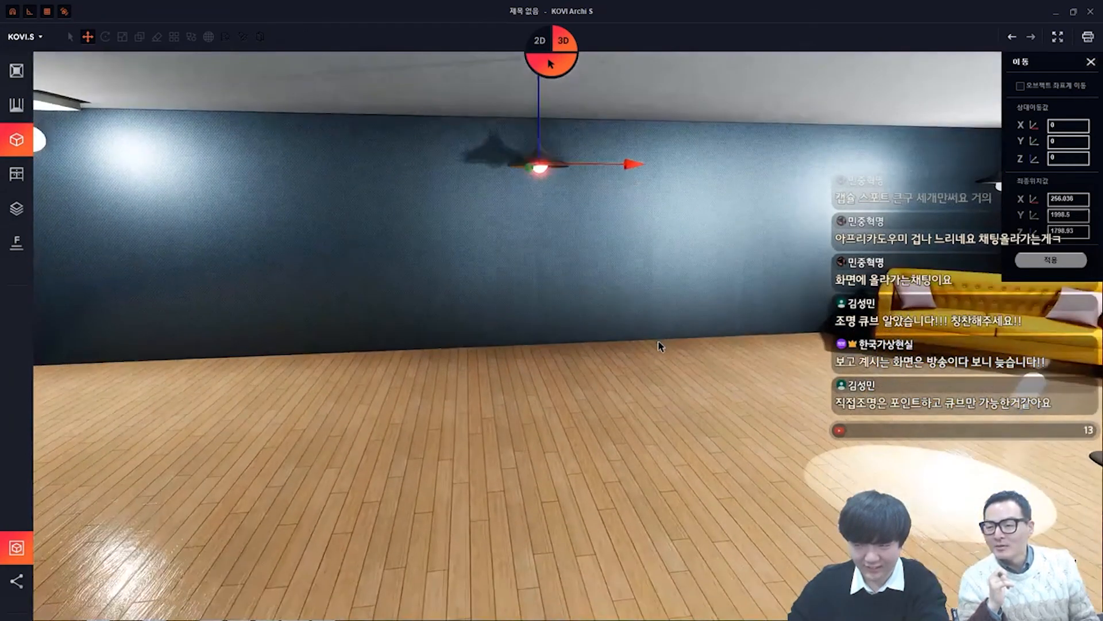
{"action": "key", "text": "Escape"}
Examine the pendant lamp with its emissive sphere bulb and the surrounding light from several viewpoints
{"action": "left_click", "coordinate": [9, 182]}
{"action": "right_click_drag", "start_coordinate": [646, 288], "coordinate": [631, 268]}
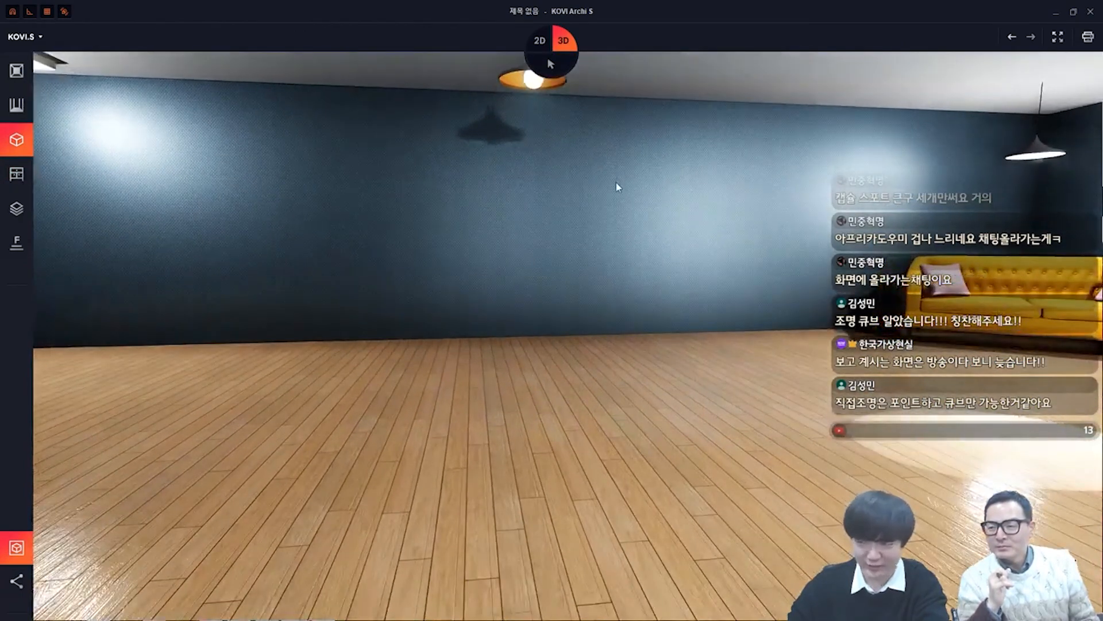
{"action": "right_click_drag", "start_coordinate": [616, 183], "coordinate": [614, 181]}
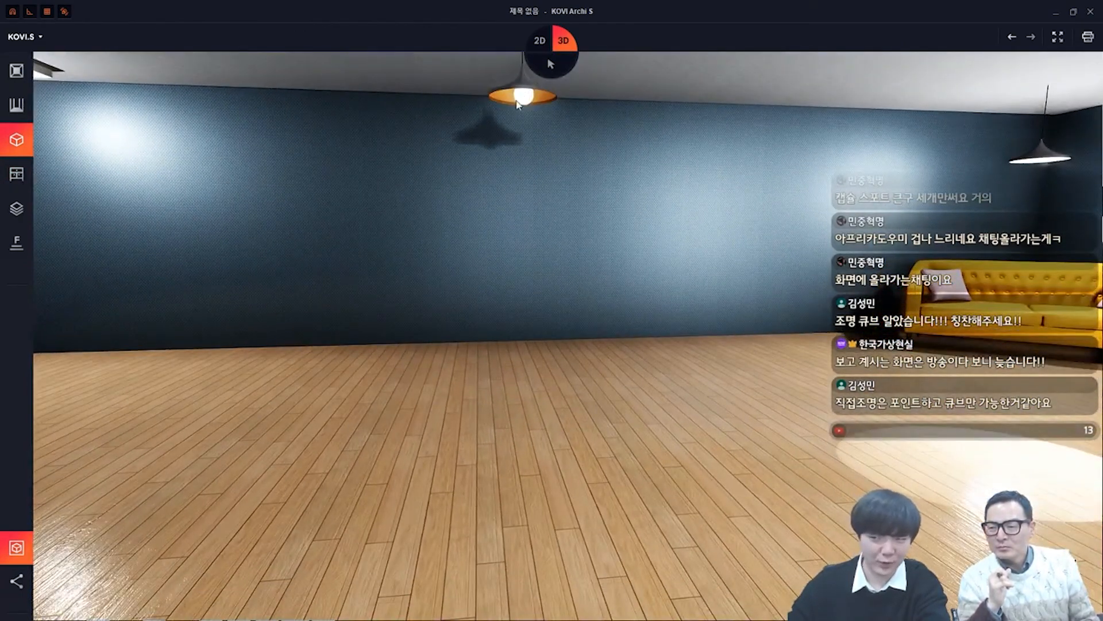
{"action": "key", "text": "Escape"}
{"action": "scroll", "coordinate": [537, 133], "scroll_direction": "up", "scroll_amount": 2}
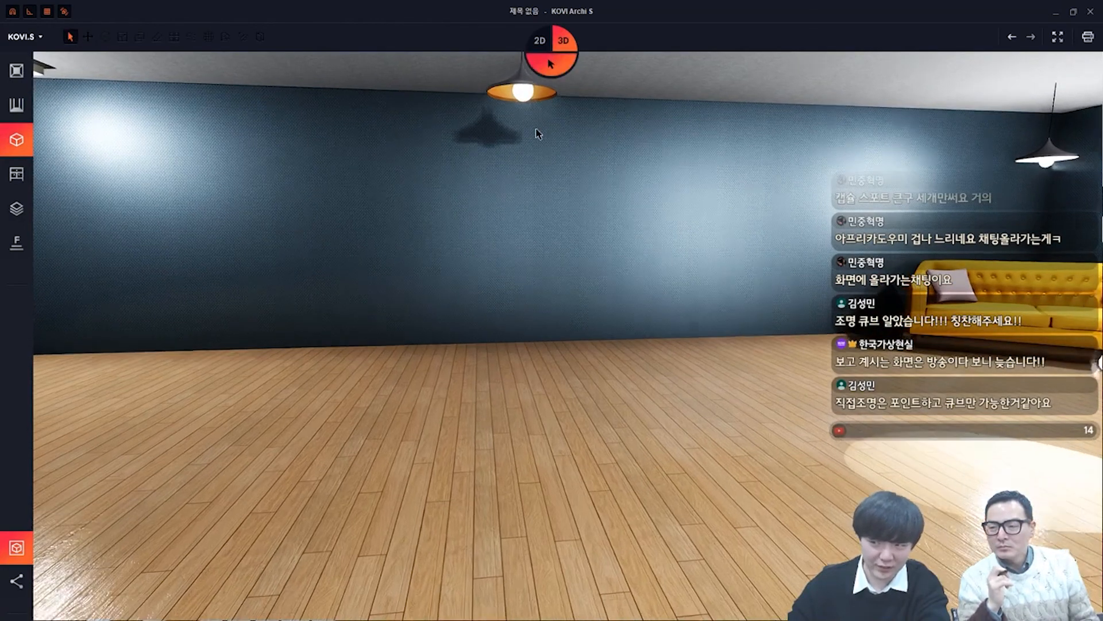
{"action": "right_click_drag", "start_coordinate": [514, 115], "coordinate": [517, 120]}
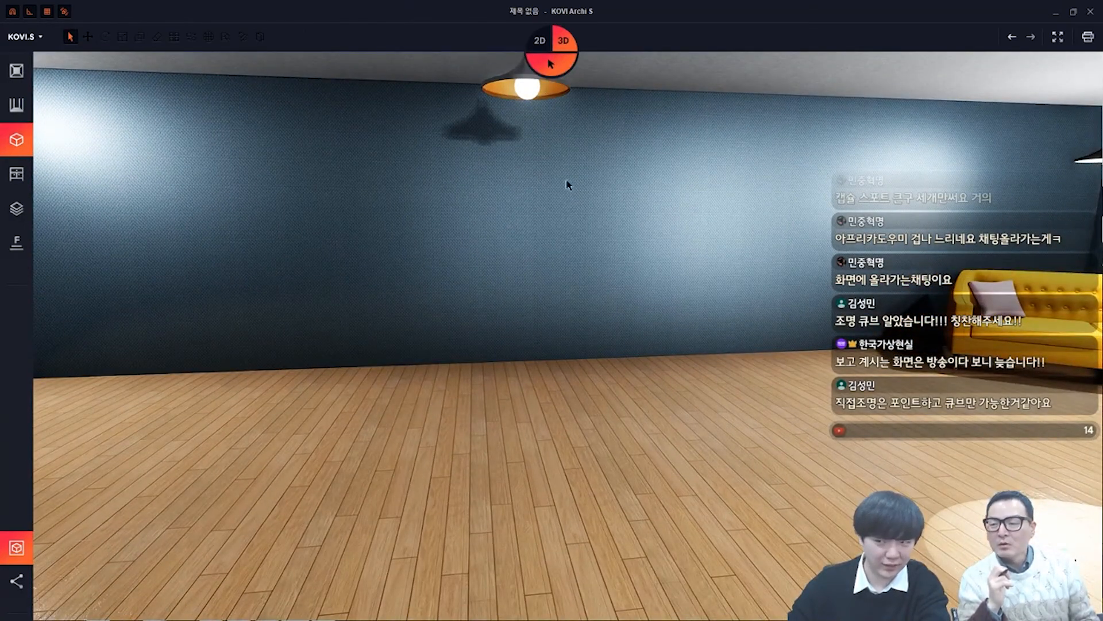
{"action": "right_click_drag", "start_coordinate": [629, 261], "coordinate": [722, 262]}
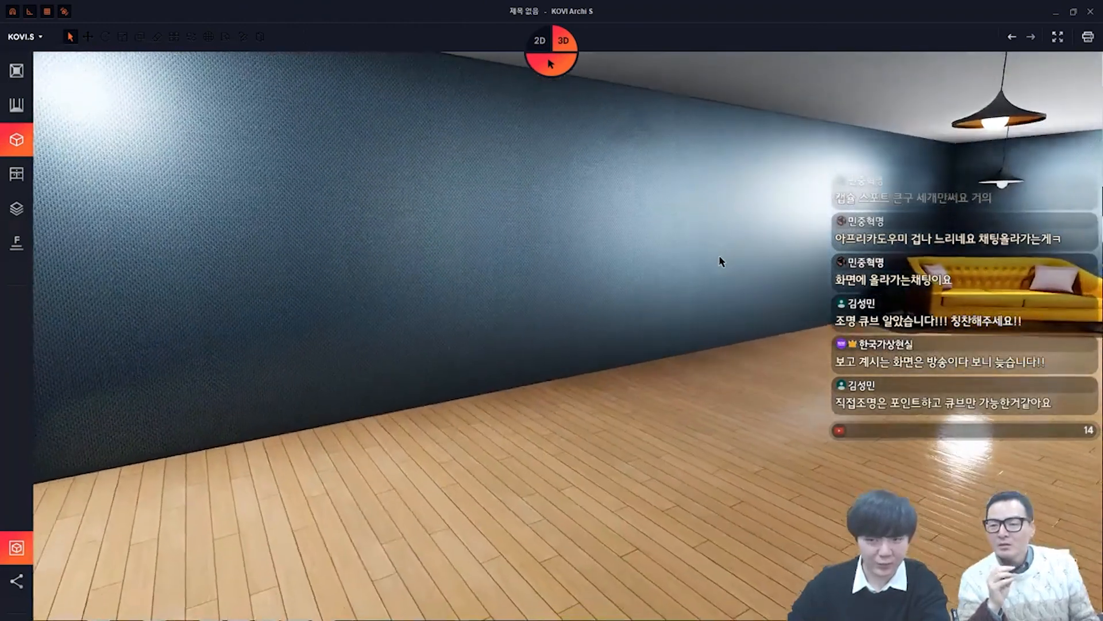
{"action": "middle_click_drag", "start_coordinate": [823, 244], "coordinate": [707, 268]}
{"action": "key", "text": "d"}
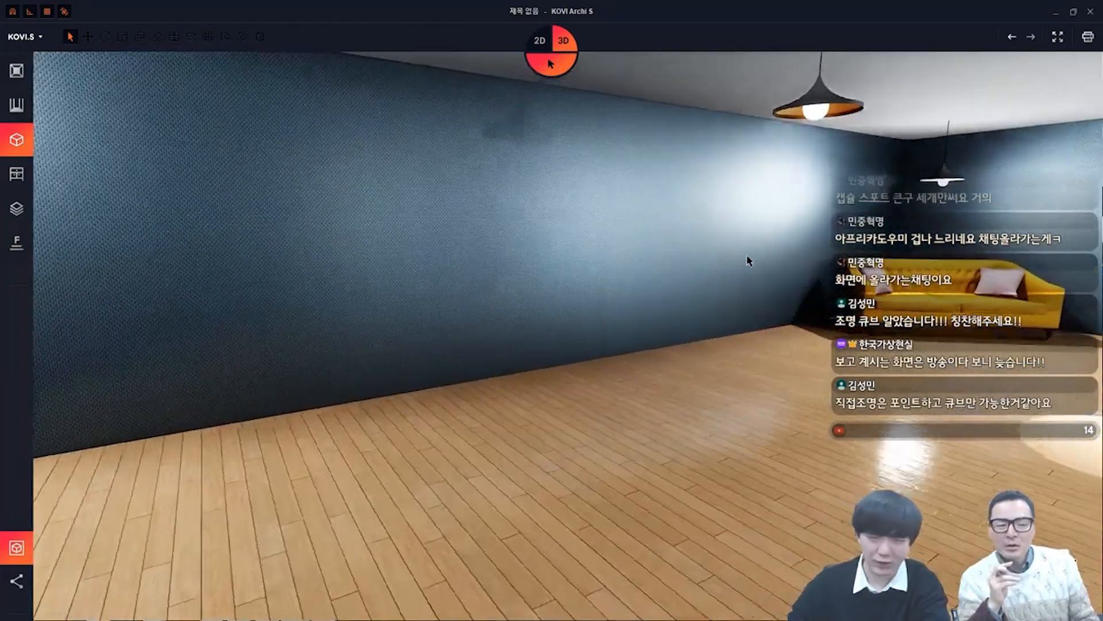
{"action": "right_click_drag", "start_coordinate": [814, 118], "coordinate": [761, 166]}
{"action": "key", "text": "d"}
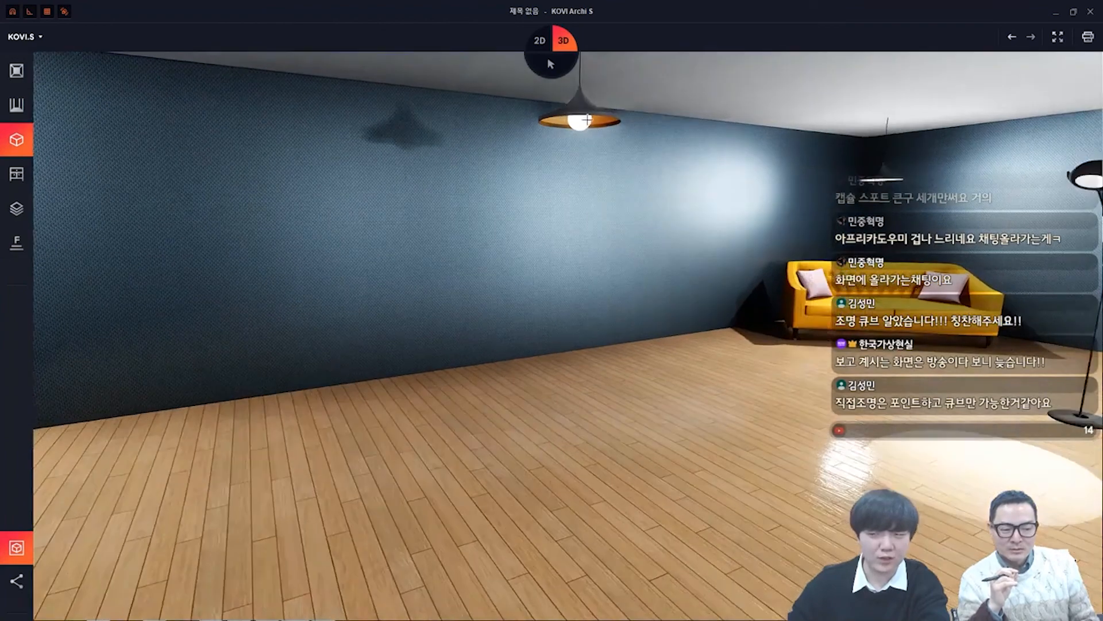
Stretch the emissive sphere vertically to a Z scale of 0.44, making it 219 tall like a bulb
{"action": "right_click", "coordinate": [580, 123]}
{"action": "left_click", "coordinate": [609, 171]}
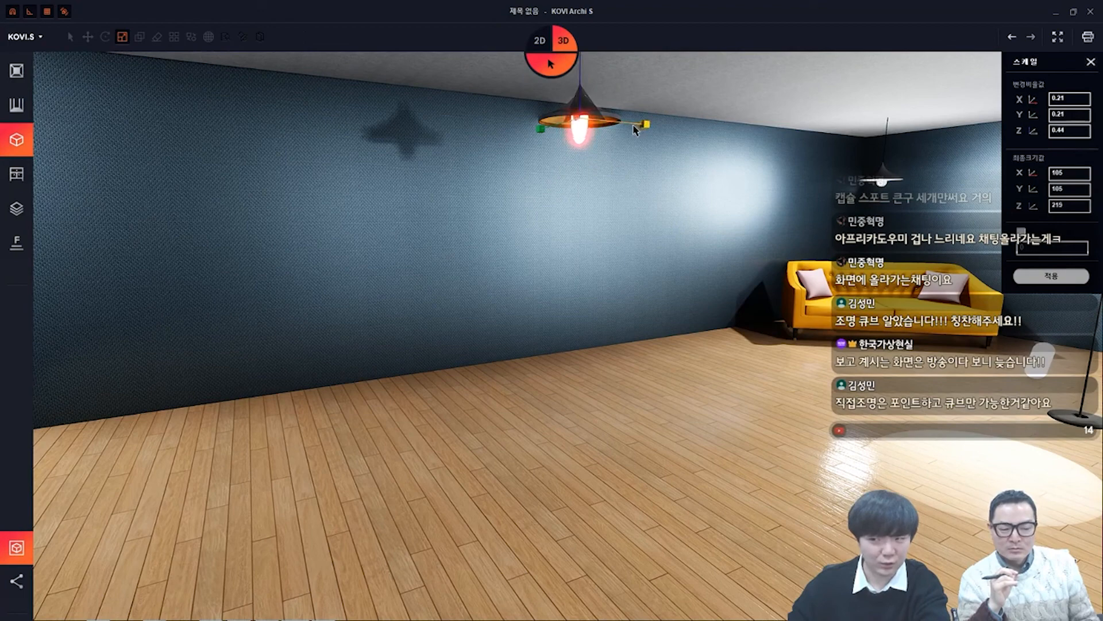
{"action": "key", "text": "Escape"}
Change the emissive bulb's material colour to yellow
{"action": "middle_click_drag", "start_coordinate": [612, 158], "coordinate": [614, 200]}
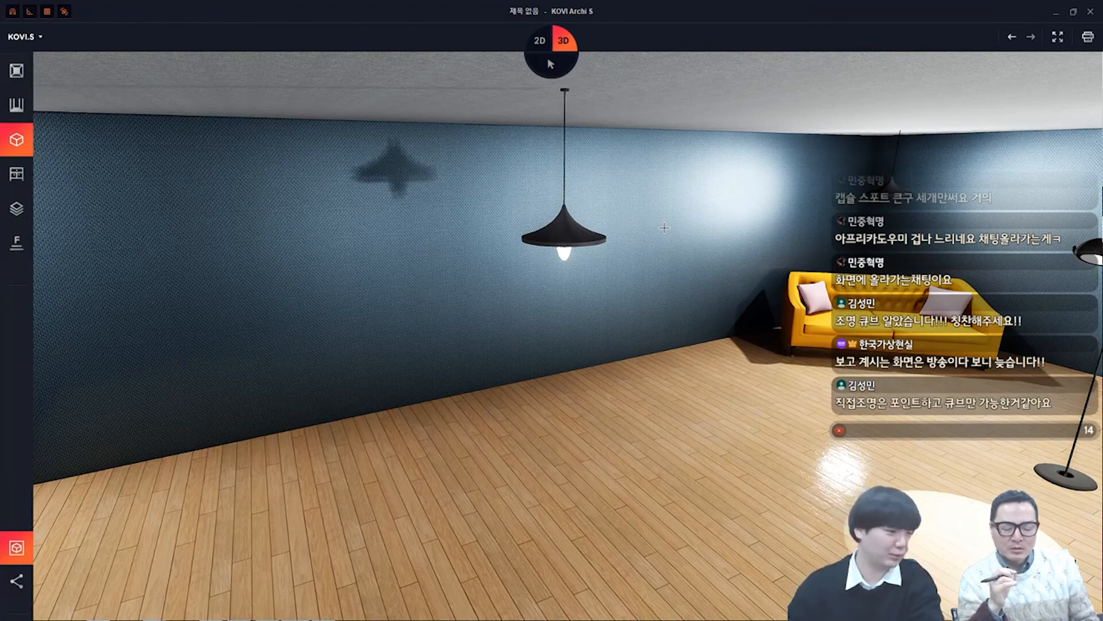
{"action": "right_click", "coordinate": [552, 248]}
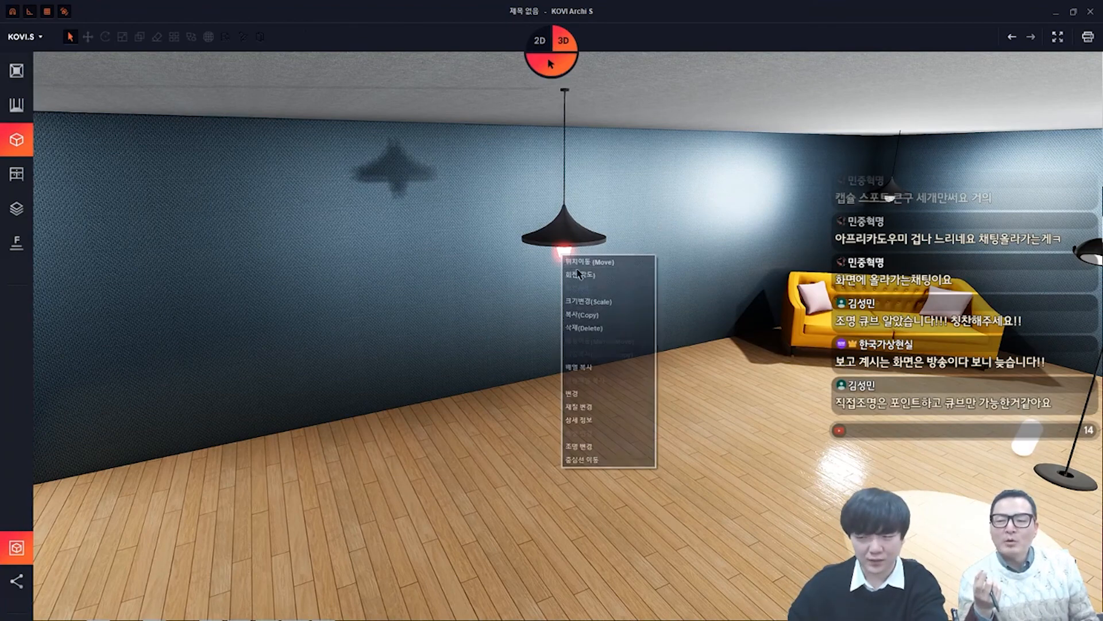
{"action": "left_click", "coordinate": [597, 410]}
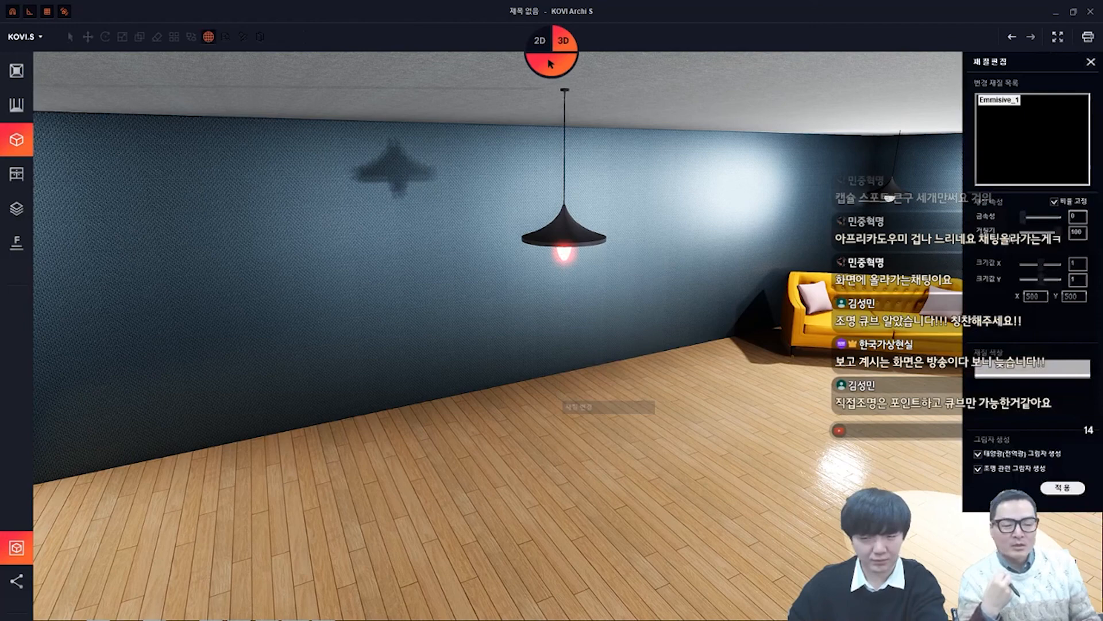
{"action": "left_click", "coordinate": [1032, 368]}
{"action": "left_click", "coordinate": [829, 111]}
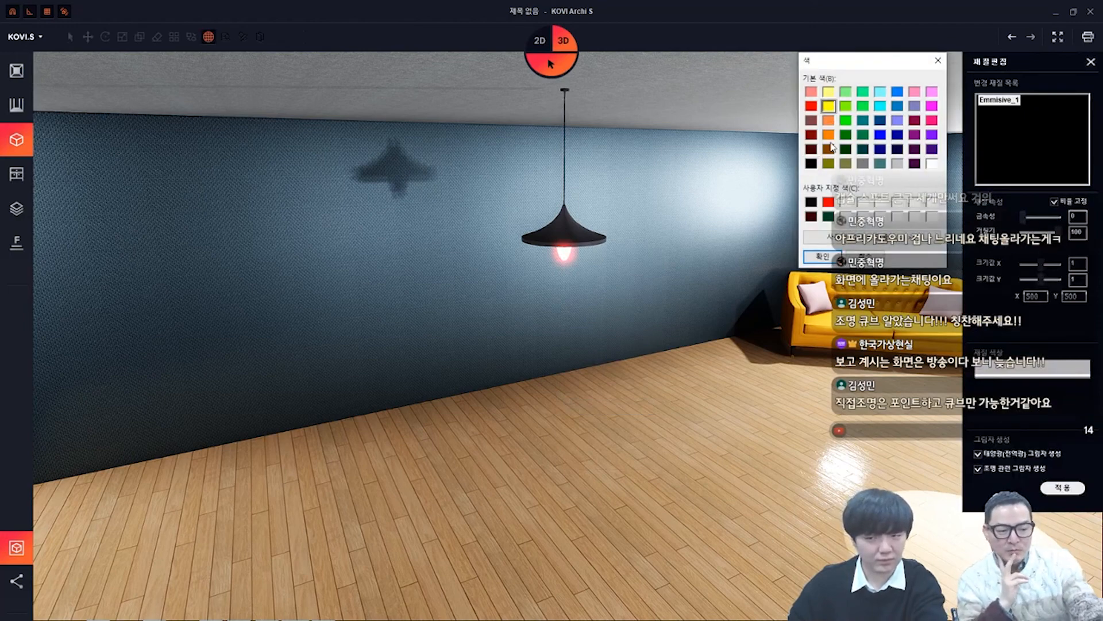
{"action": "left_click", "coordinate": [823, 256]}
{"action": "key", "text": "Escape"}
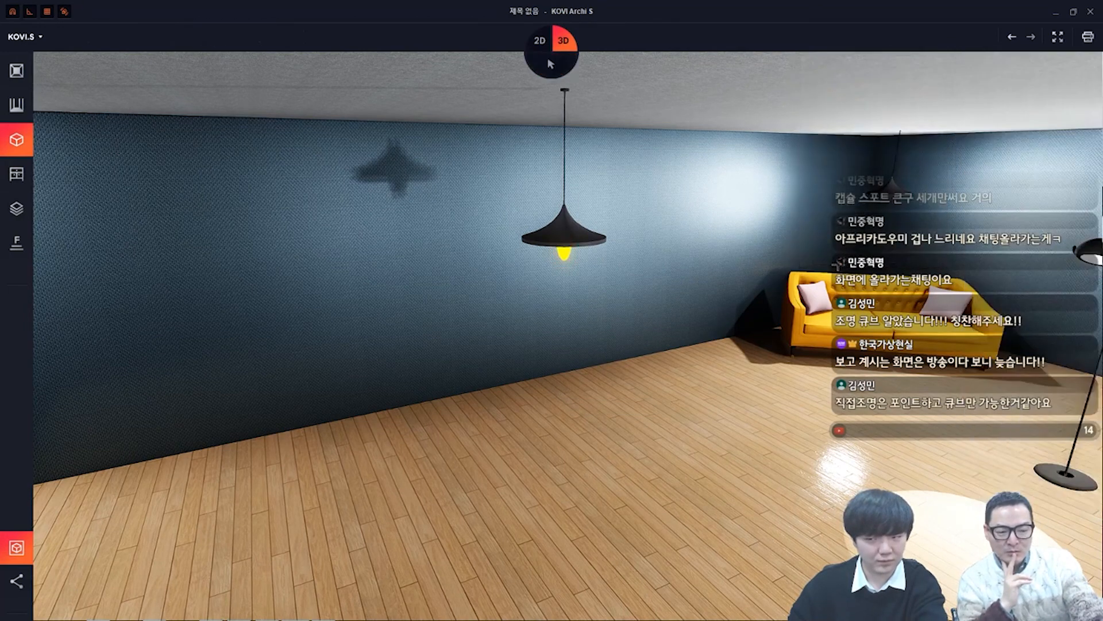
Place a direct light (직접조명) and a general diffuse light (전반확산조명) in the room near the pendant lamp
{"action": "middle_click_drag", "start_coordinate": [833, 265], "coordinate": [762, 250]}
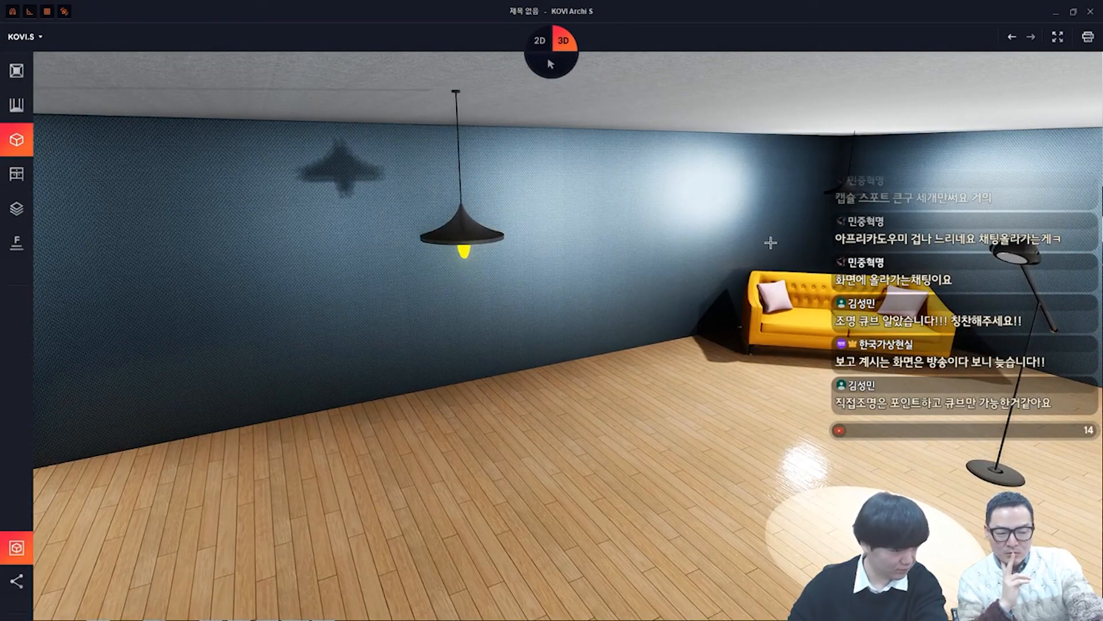
{"action": "left_click", "coordinate": [16, 177]}
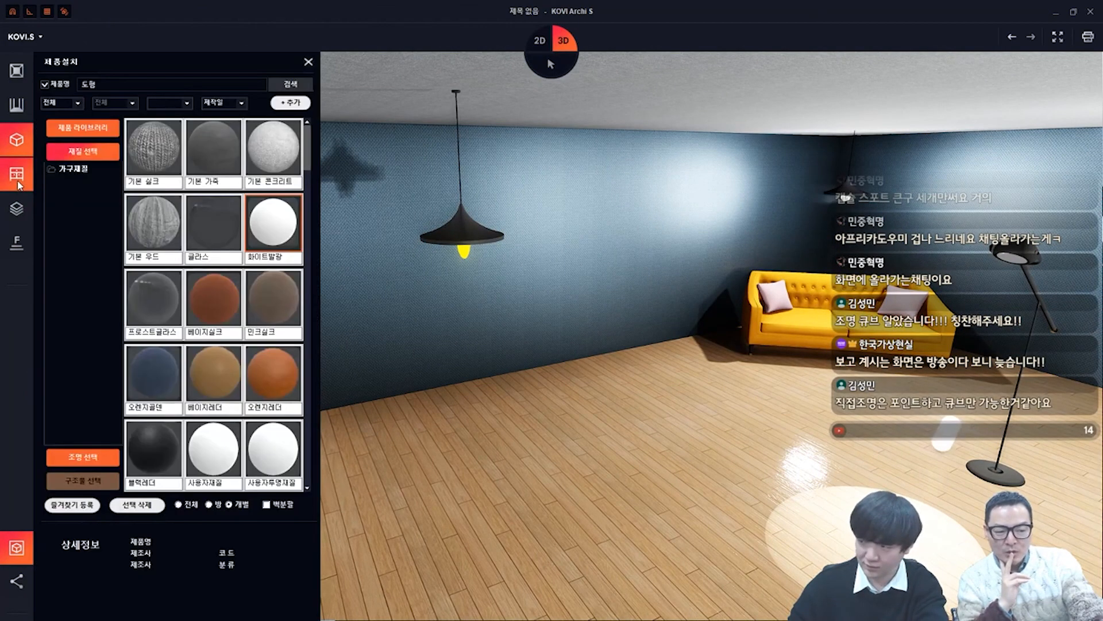
{"action": "left_click", "coordinate": [154, 227]}
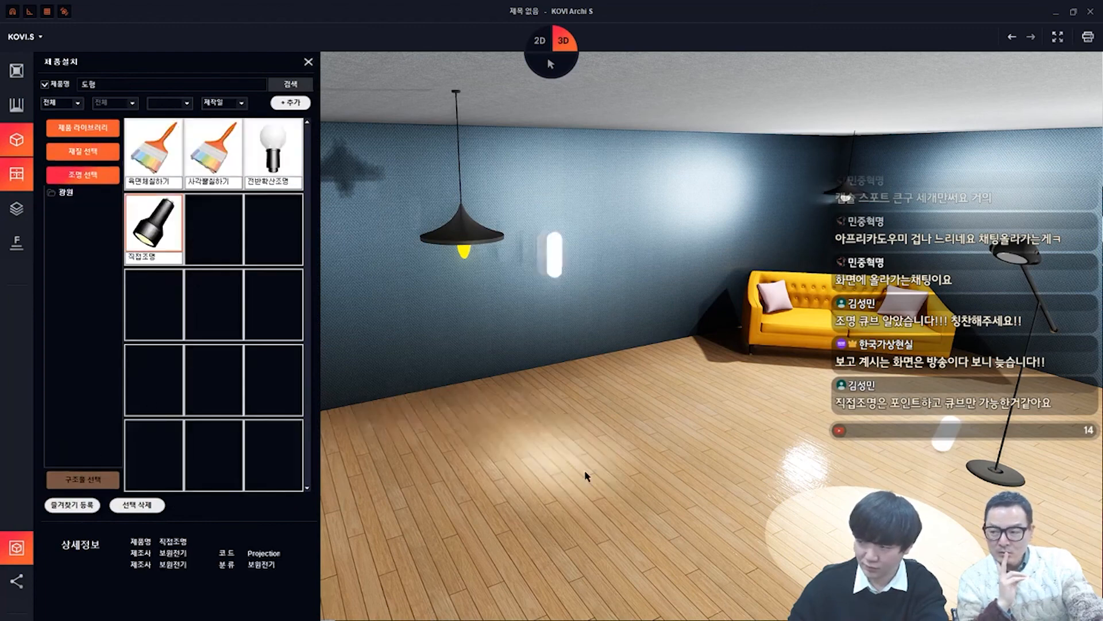
{"action": "left_click", "coordinate": [295, 178]}
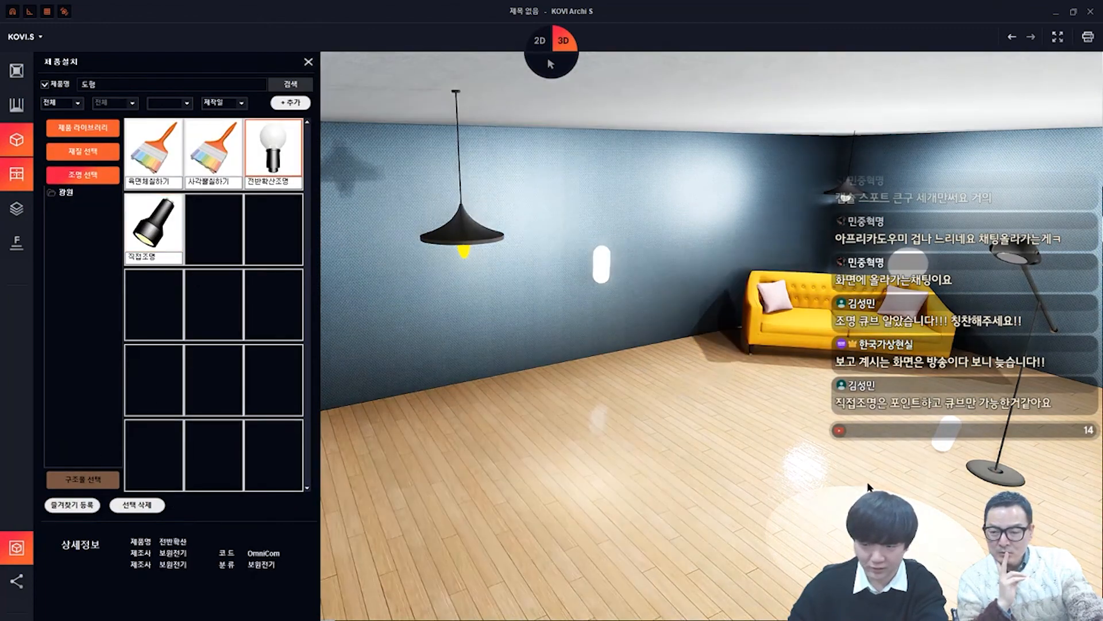
{"action": "middle_click_drag", "start_coordinate": [468, 505], "coordinate": [688, 296]}
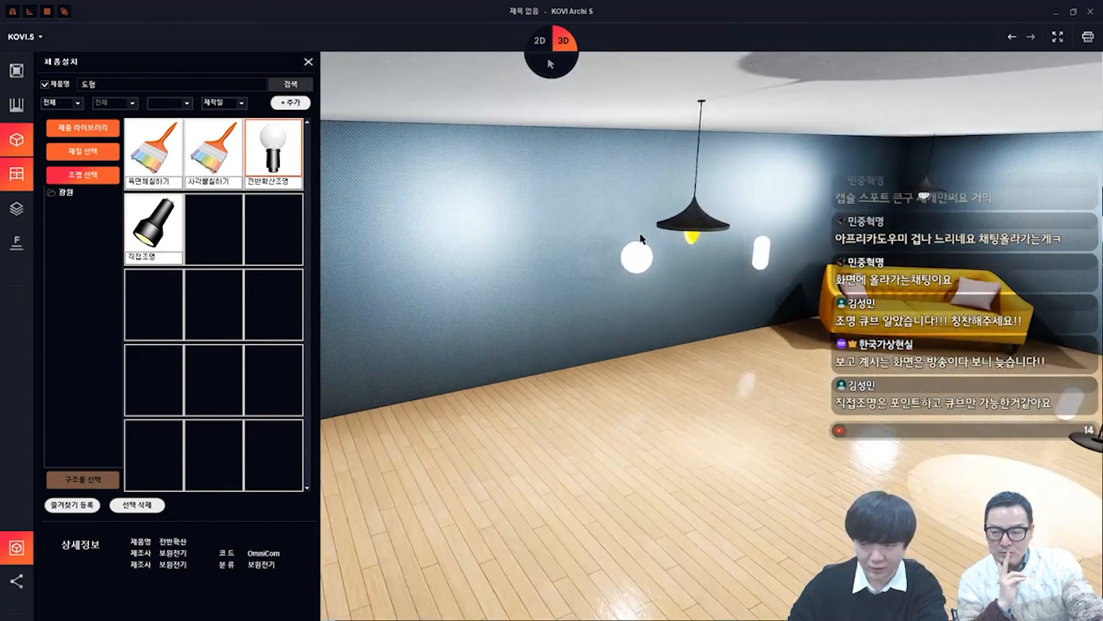
{"action": "right_click", "coordinate": [647, 253]}
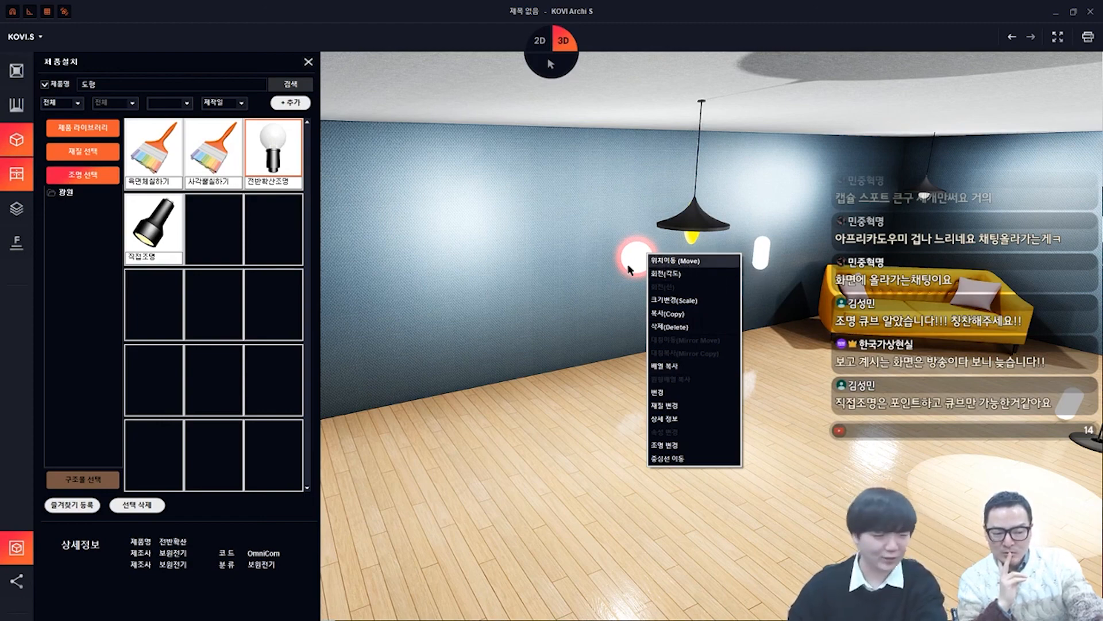
{"action": "left_click", "coordinate": [309, 68]}
{"action": "left_click", "coordinate": [310, 63]}
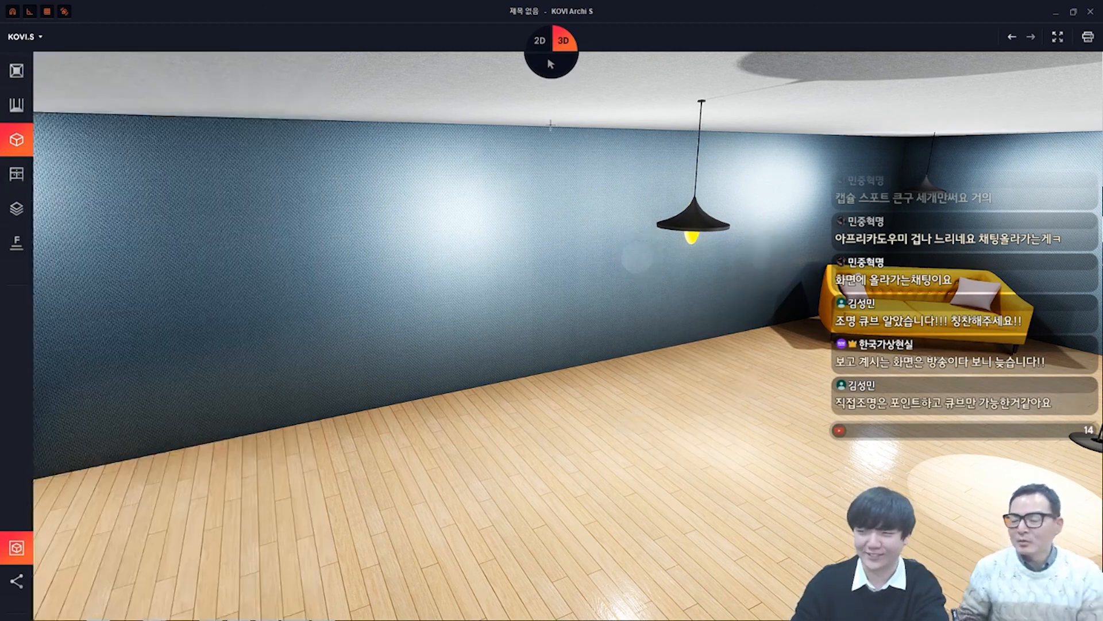
Delete the diffuse light and the direct light beside the pendant lamp
{"action": "left_click", "coordinate": [644, 262]}
{"action": "key", "text": "Delete"}
{"action": "left_click", "coordinate": [761, 252]}
{"action": "key", "text": "Delete"}
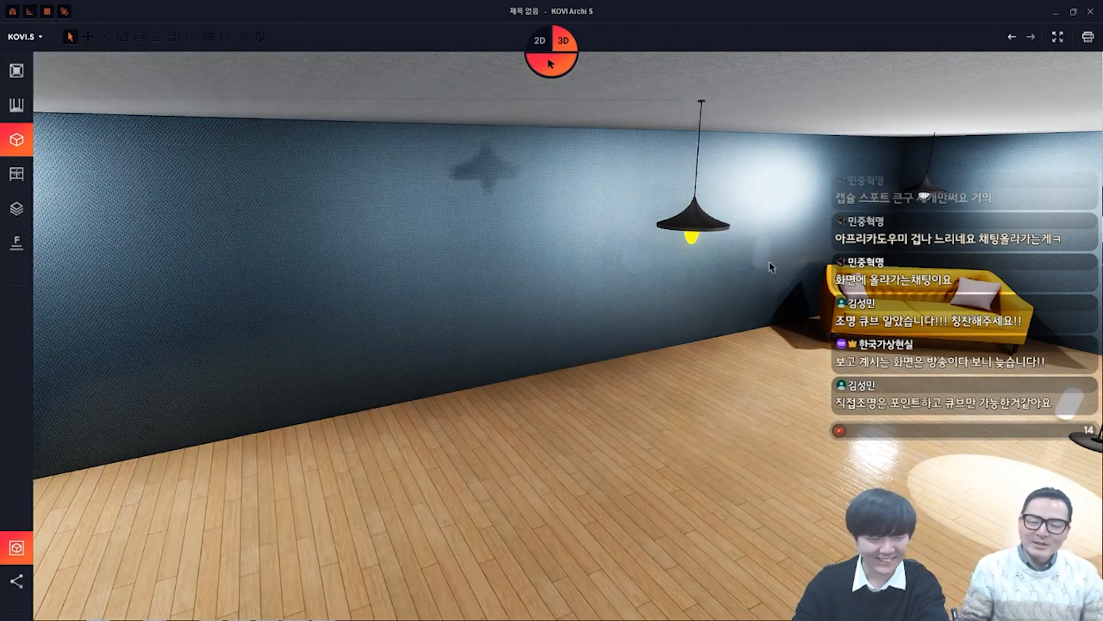
Delete the pendant lamp in the middle of the room together with its yellow emissive bulb
{"action": "middle_click_drag", "start_coordinate": [702, 303], "coordinate": [780, 308]}
{"action": "right_click_drag", "start_coordinate": [780, 312], "coordinate": [709, 315]}
{"action": "middle_click_drag", "start_coordinate": [620, 207], "coordinate": [693, 206]}
{"action": "key", "text": "Delete"}
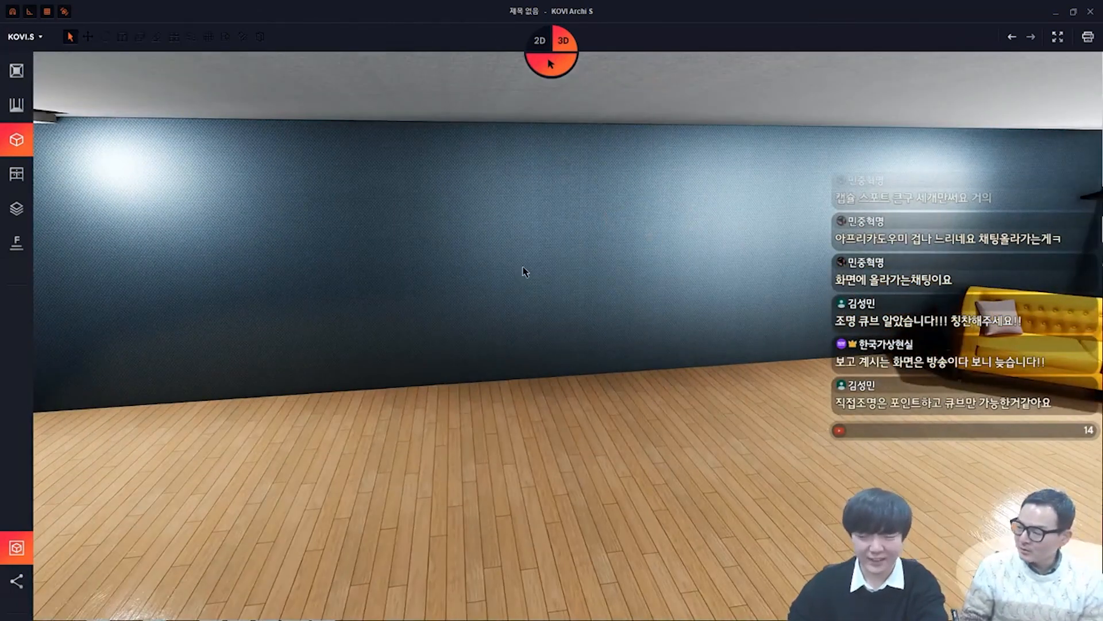
{"action": "middle_click_drag", "start_coordinate": [525, 270], "coordinate": [764, 246]}
{"action": "right_click_drag", "start_coordinate": [775, 261], "coordinate": [791, 365]}
{"action": "middle_click_drag", "start_coordinate": [791, 366], "coordinate": [722, 255]}
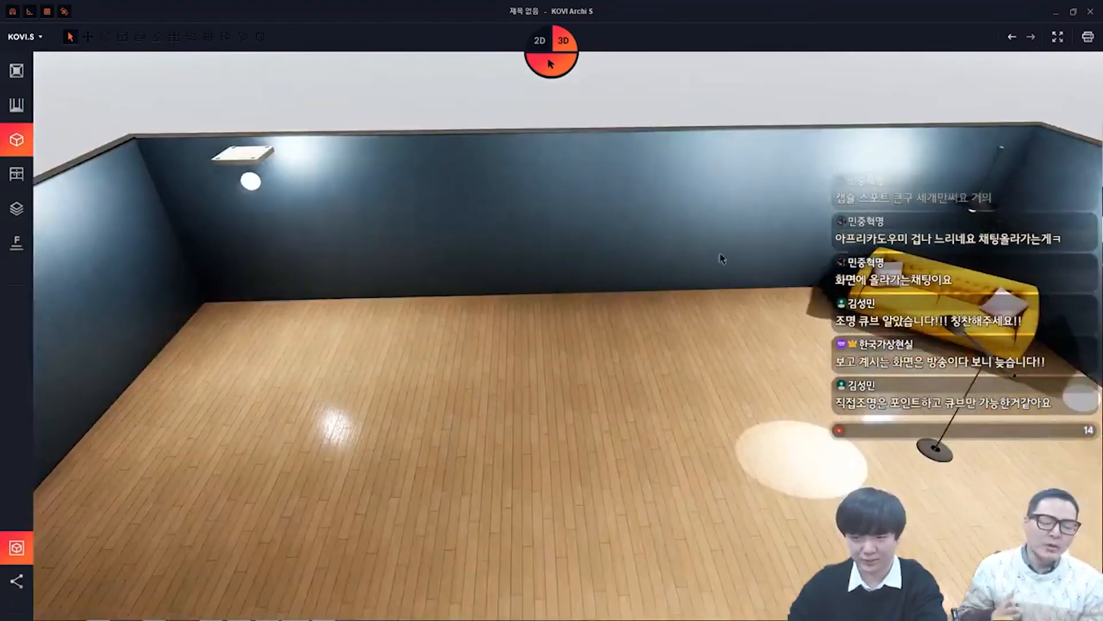